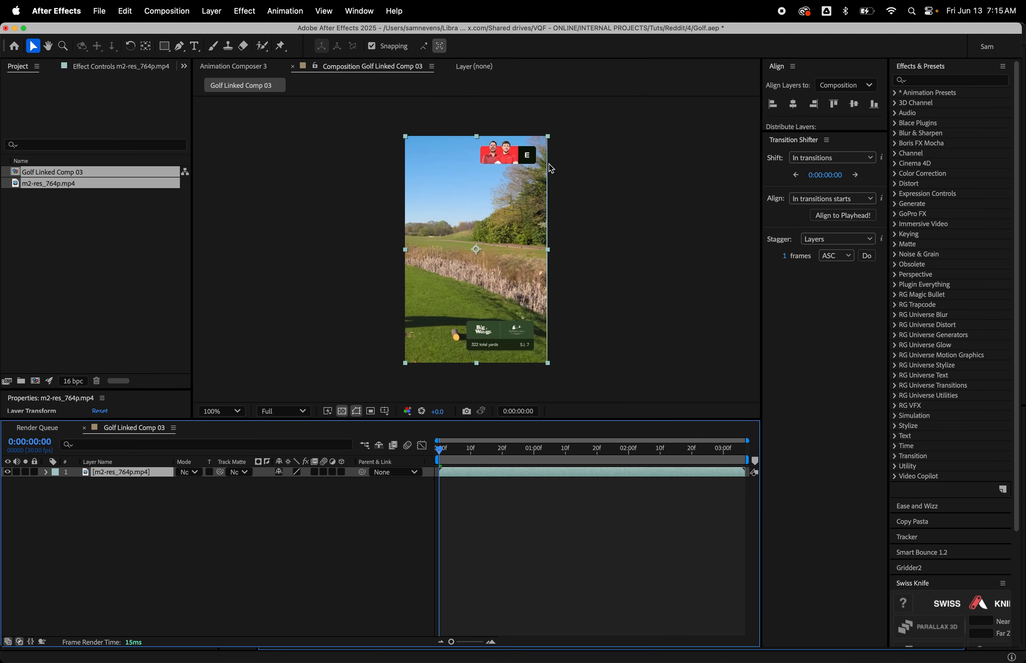
At 0:00:01:10, draw a black rectangle about 229 × 528 px over the golf map card and reveal its size properties.
key("space")
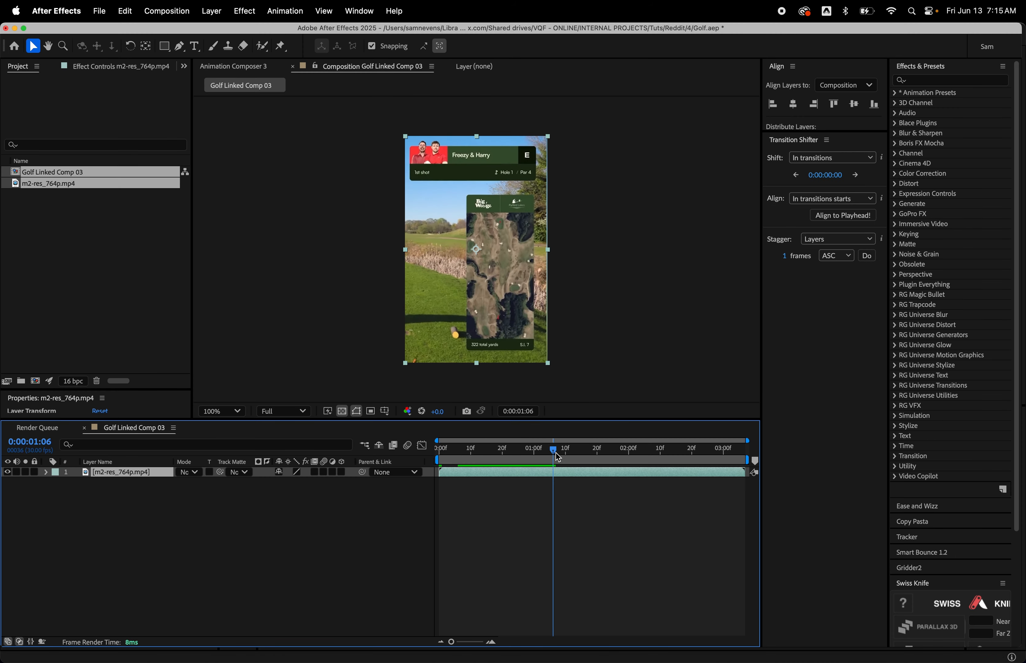
left_click(517, 587)
left_click(165, 47)
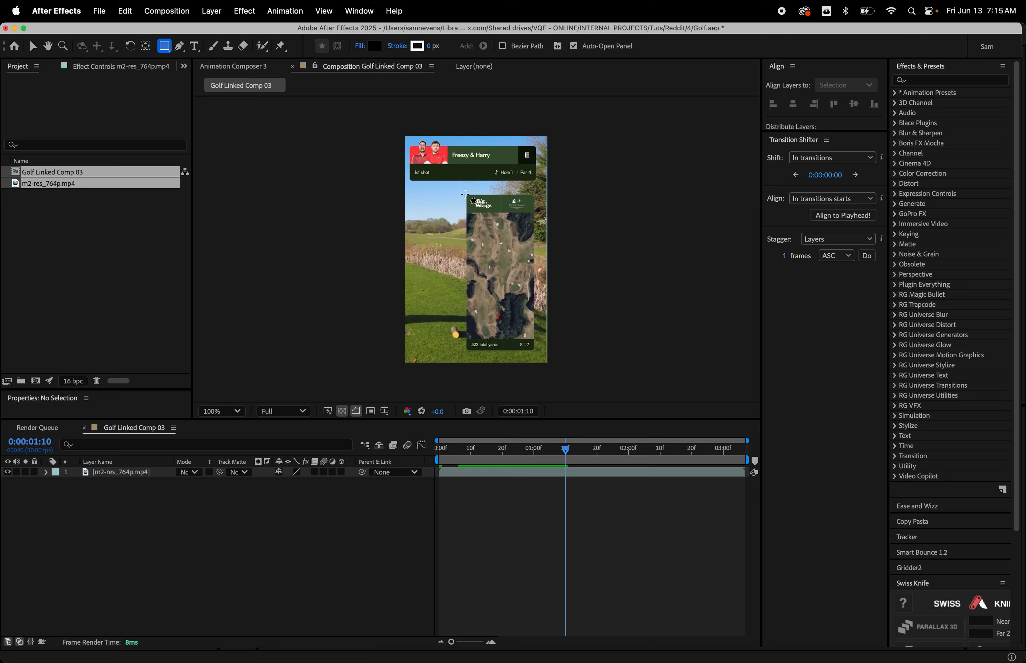
mouse_move(467, 195)
left_mouse_down()
mouse_move(533, 321)
mouse_move(534, 351)
left_mouse_up()
left_click(66, 492)
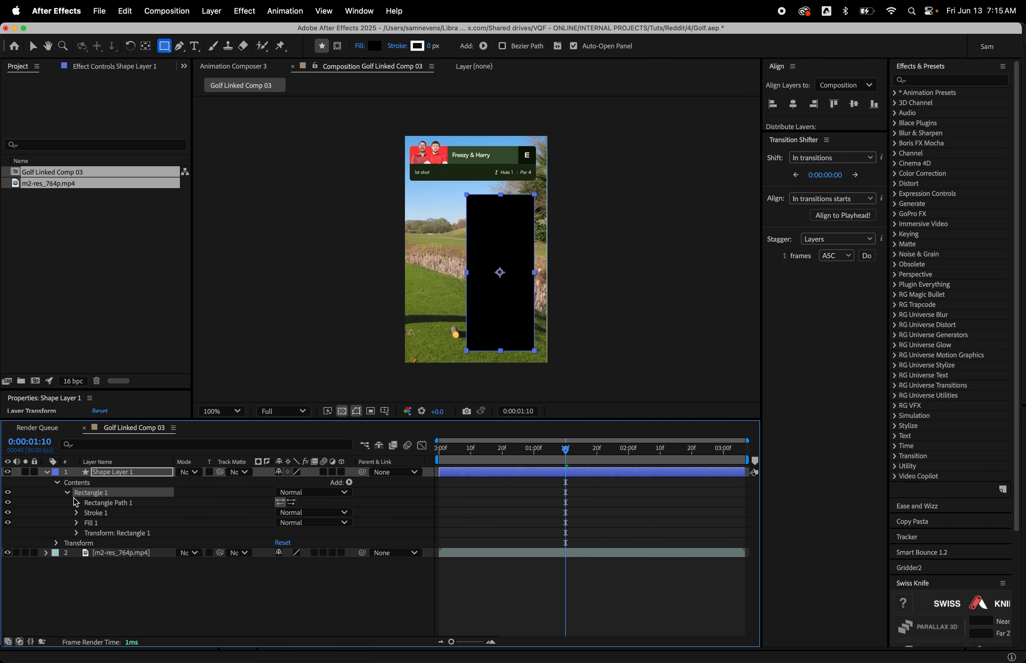
left_click(77, 503)
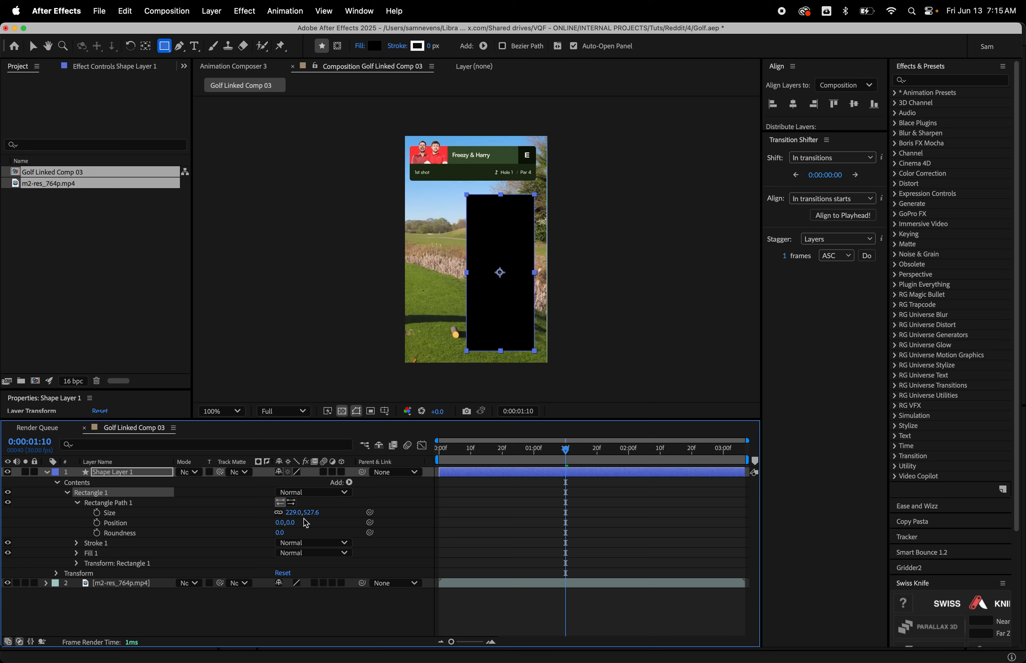
Create a new black solid layer that fills the whole frame.
left_click(509, 517)
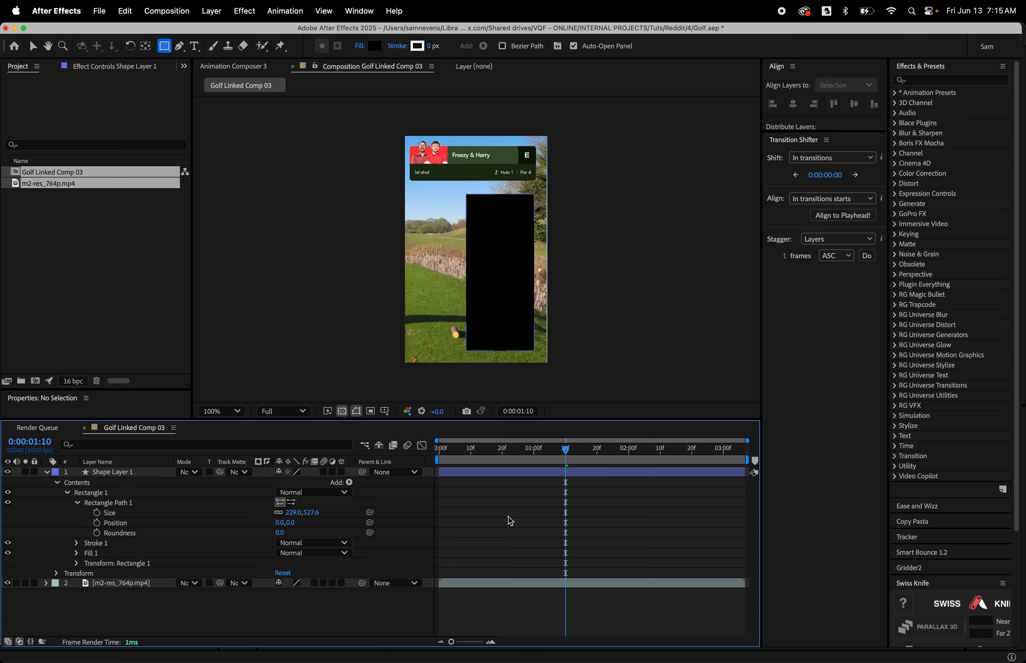
left_click(495, 470)
left_click(487, 492)
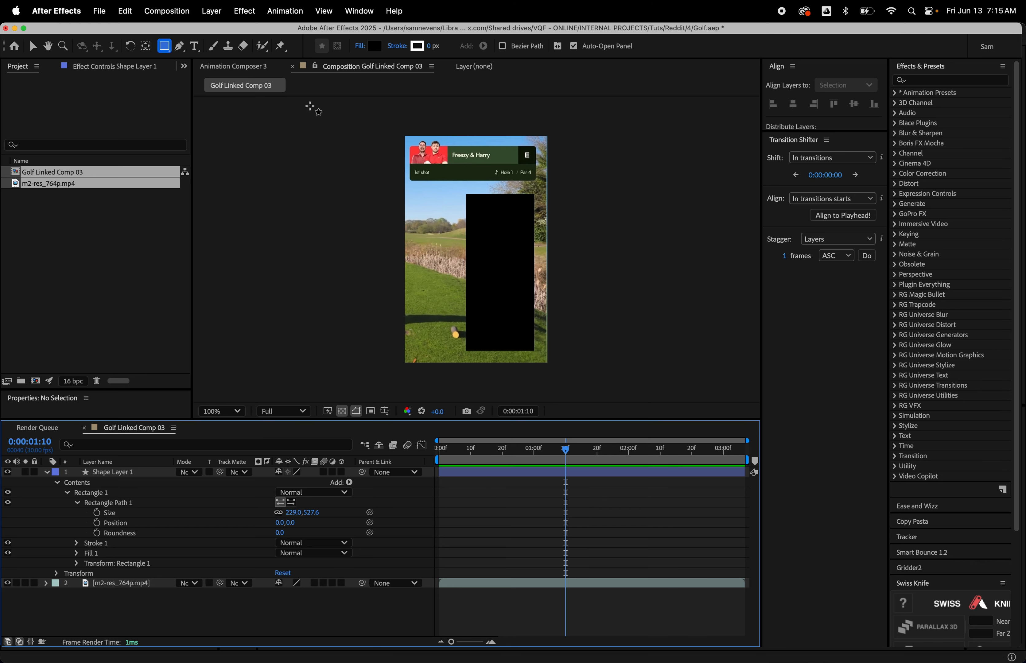
left_click(211, 11)
mouse_move(222, 34)
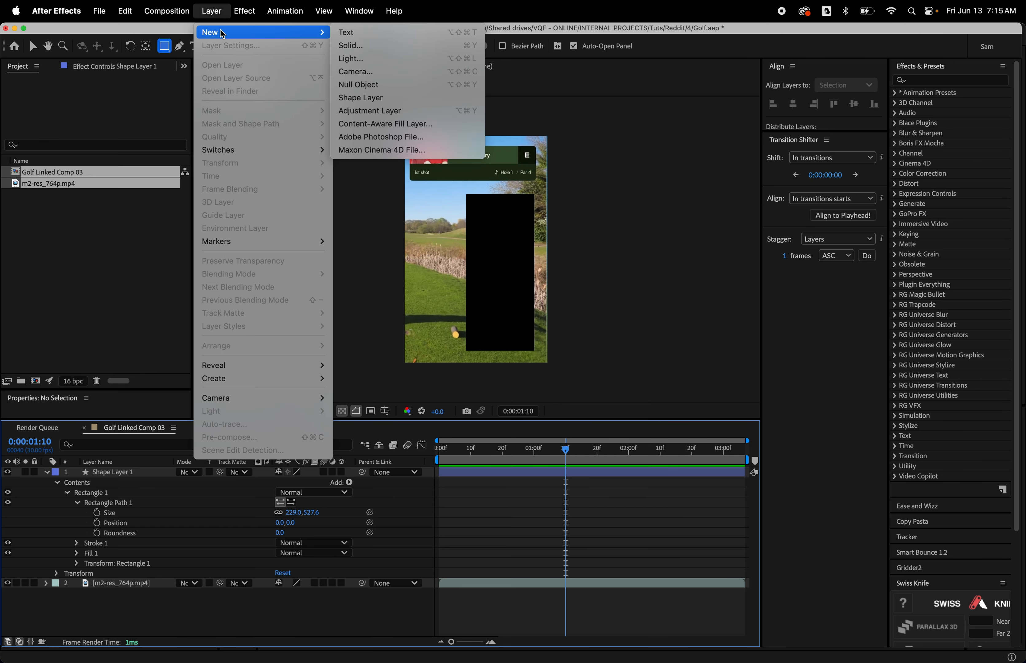
left_click(368, 45)
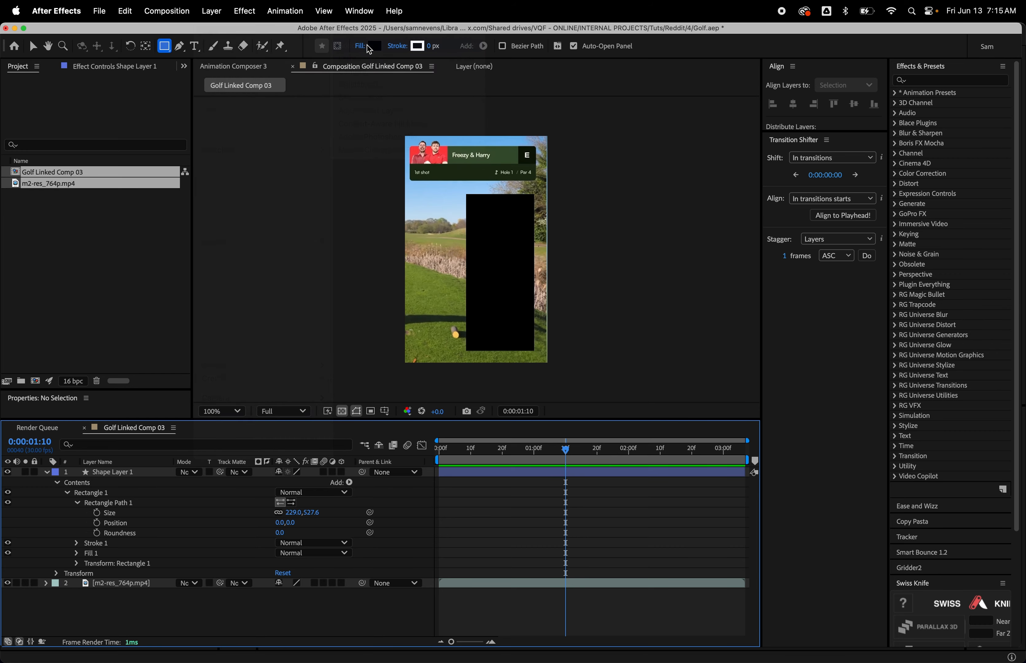
key("Return")
Pre-compose the black solid into its own composition and open that composition.
right_click(491, 477)
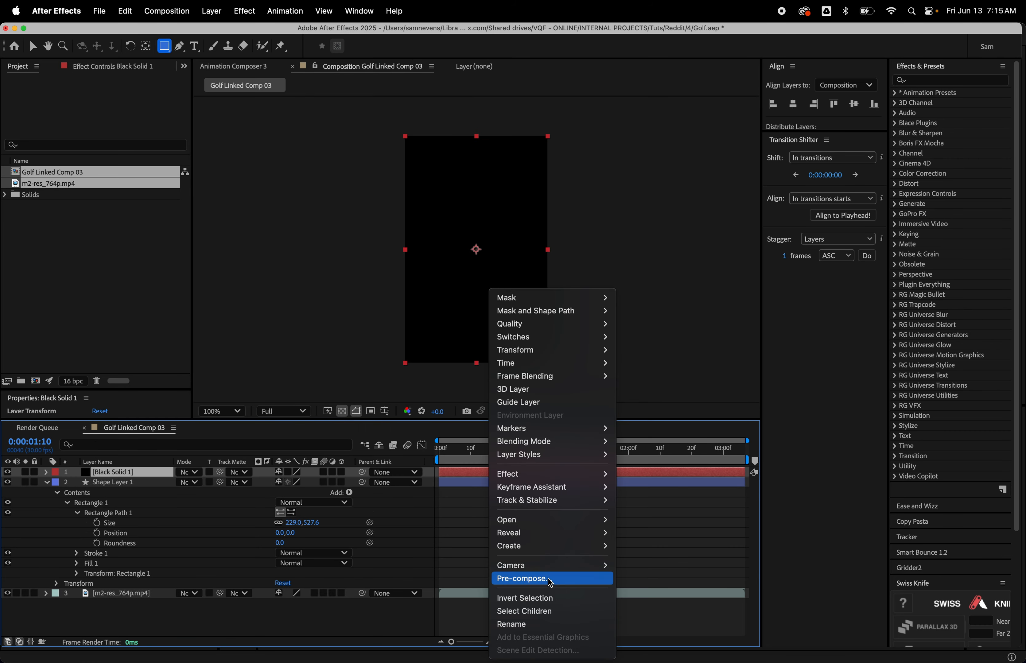
left_click(522, 578)
key("Return")
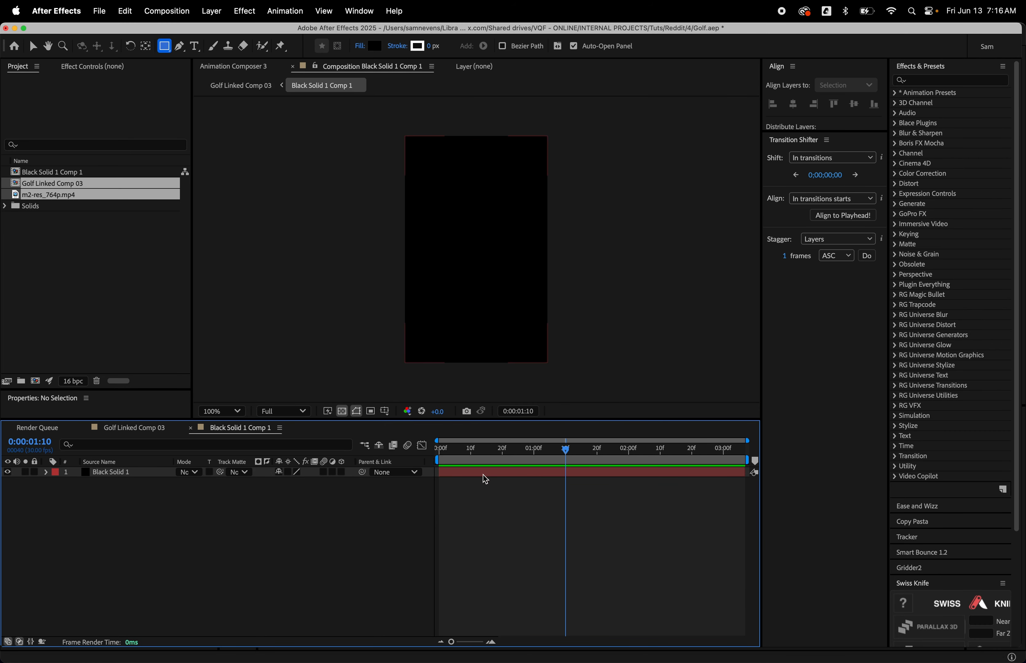
Resize the nested composition to 230 × 530 px with the aspect ratio unlocked.
key("super+k")
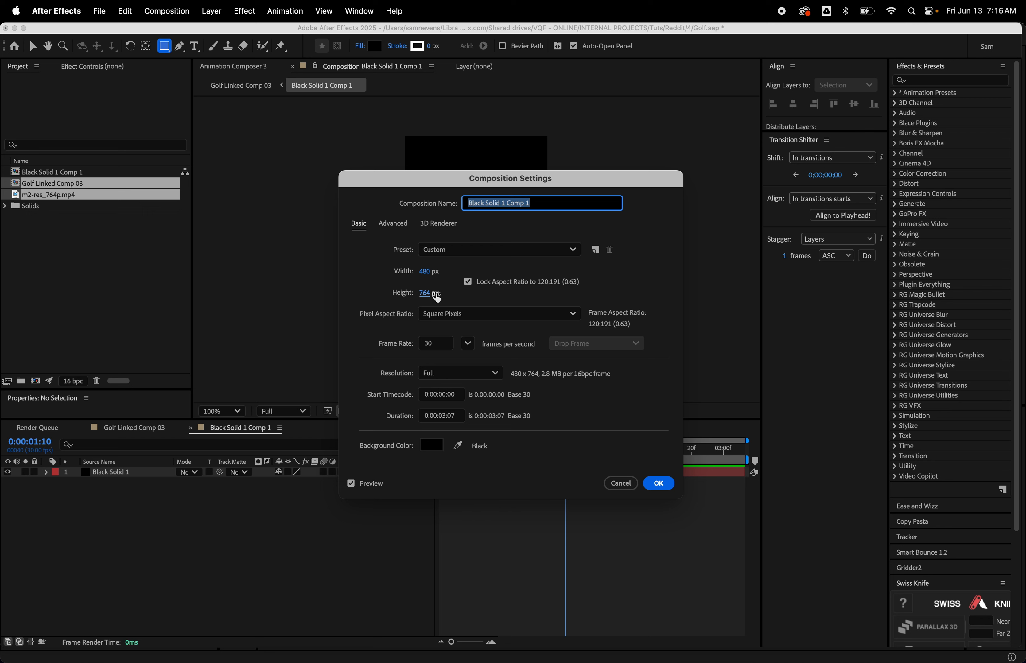
left_click(432, 271)
type("230")
key("Tab")
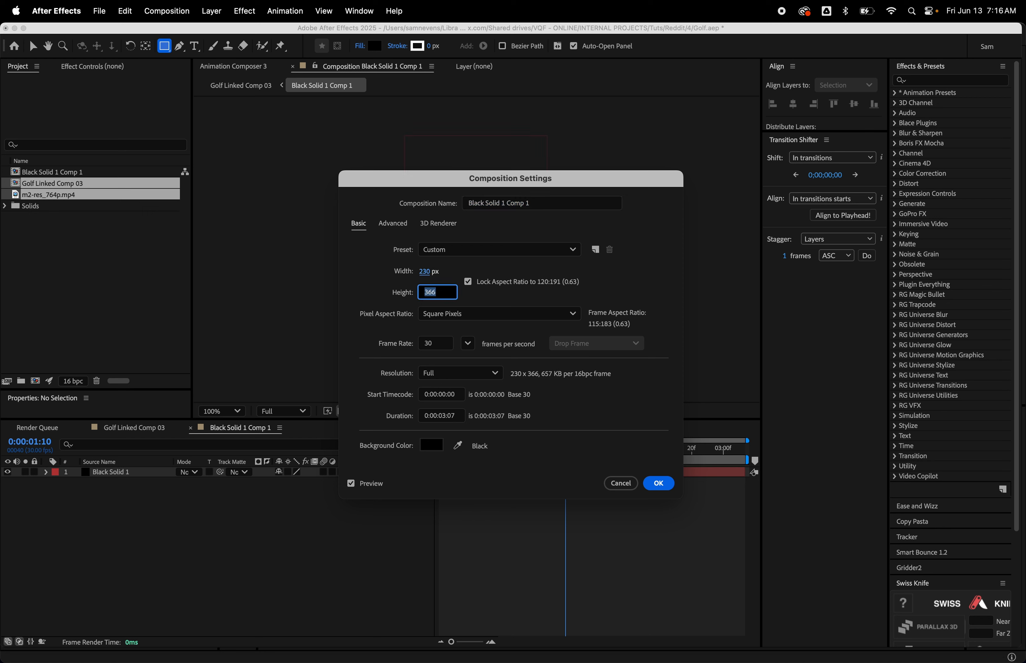
left_click(467, 281)
left_click_drag(430, 294, 427, 293)
left_click(429, 295)
type("530")
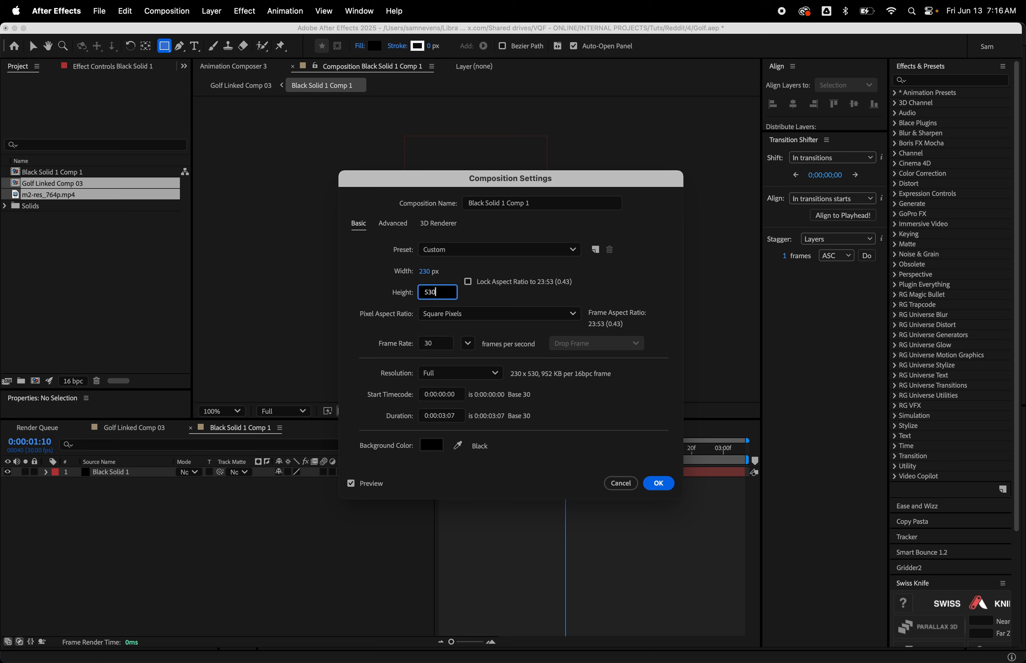
key("Return")
Change the solid's colour to a medium red, FF5151.
left_click(481, 474)
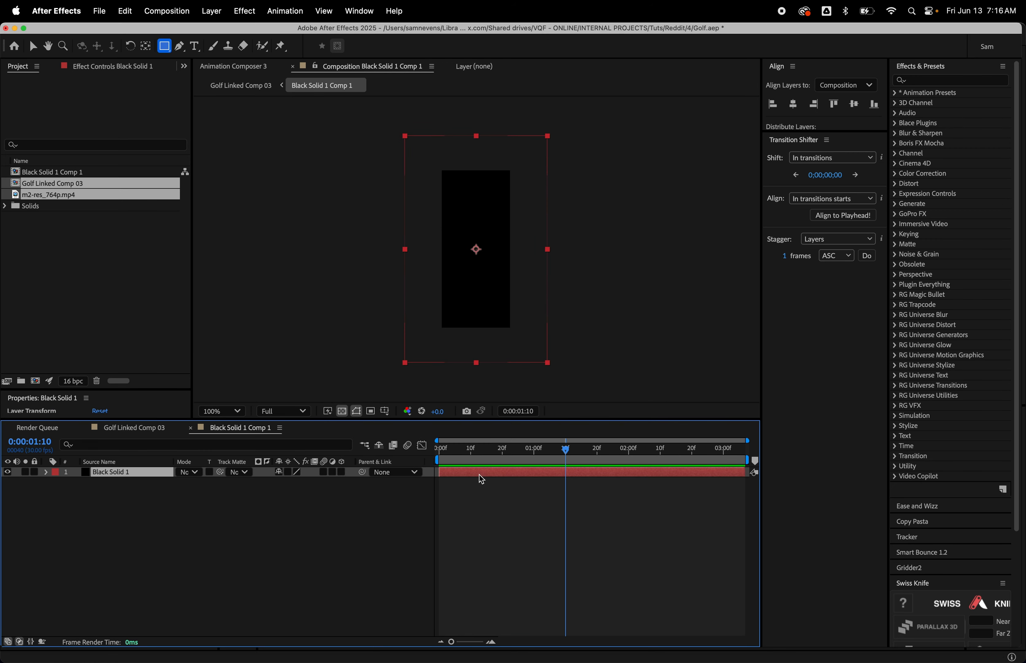
key("super+shift+y")
left_click(508, 414)
left_click(479, 267)
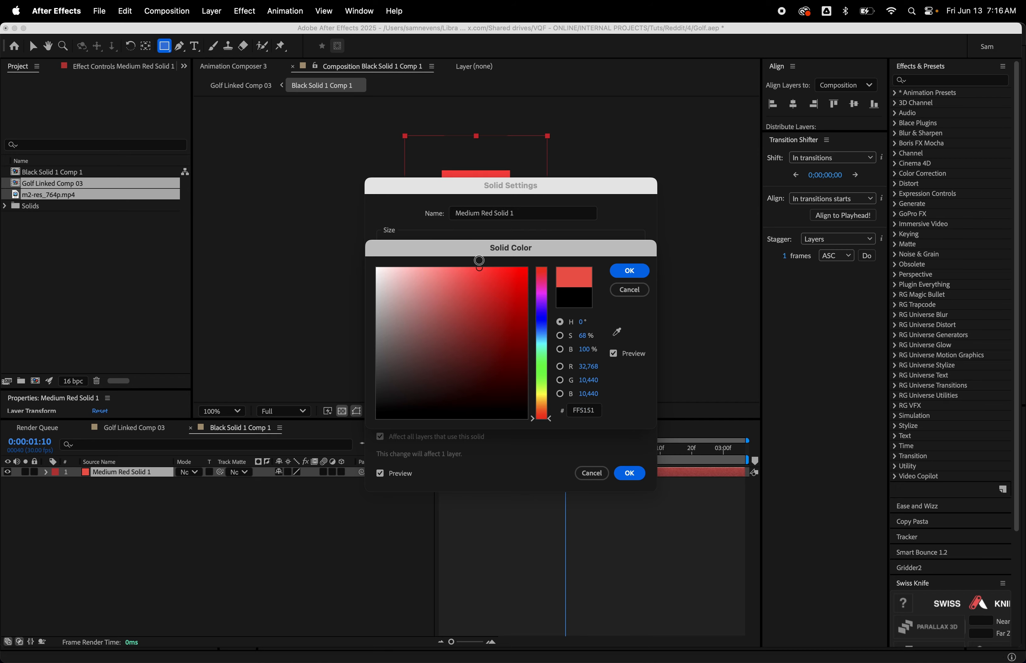
key("Return")
key("Return")
Back in Golf Linked Comp 03, move the red nested comp onto the black guide rectangle and delete the guide's shape layer.
left_click(490, 521)
key("super+w")
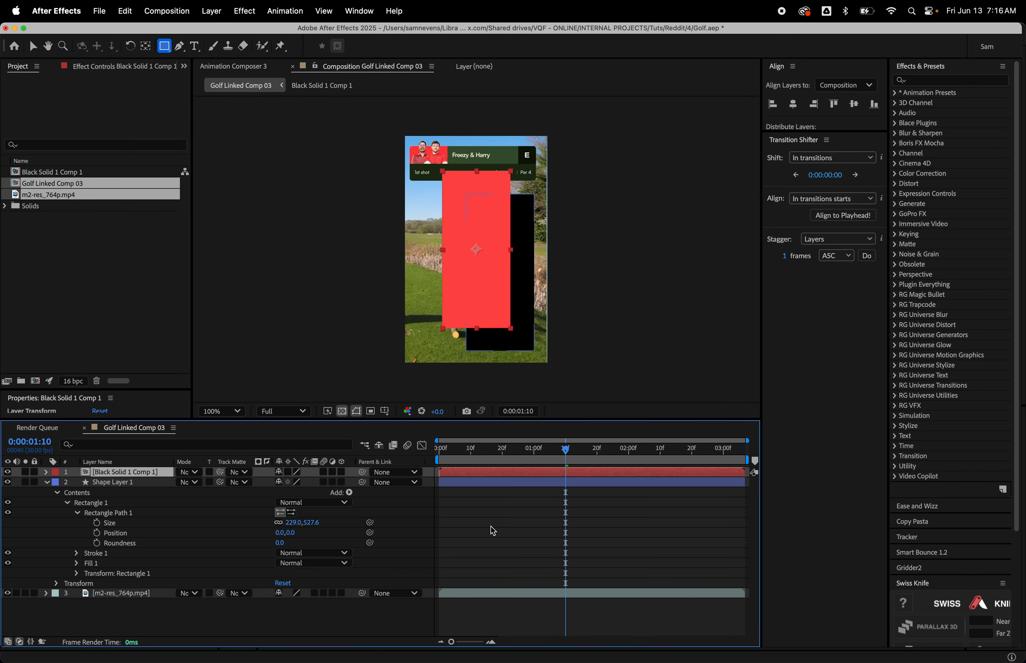
key("v")
left_click_drag(475, 267, 500, 294)
left_click(497, 509)
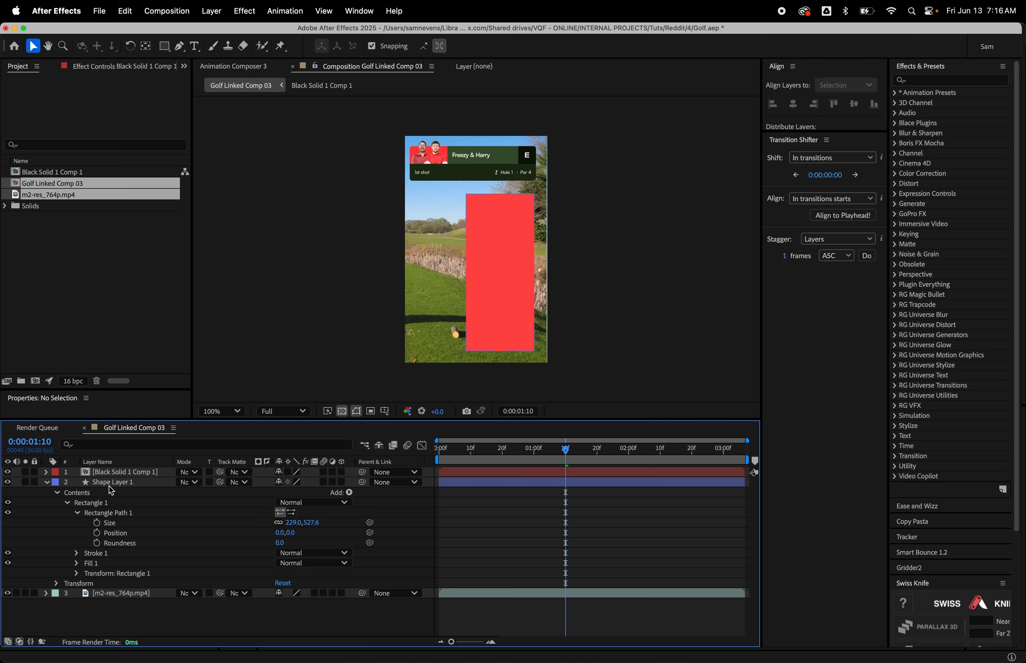
left_click(113, 482)
key("Delete")
Add a rounded rectangle mask covering the full red comp layer and return the playhead to the start.
left_click(115, 473)
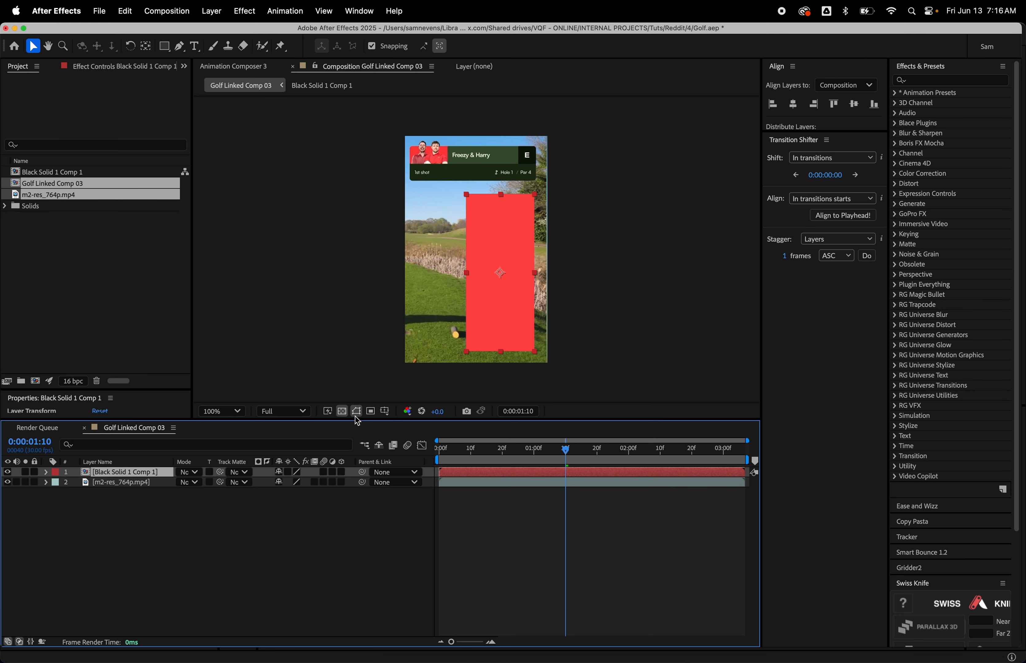
left_click_drag(164, 46, 197, 56)
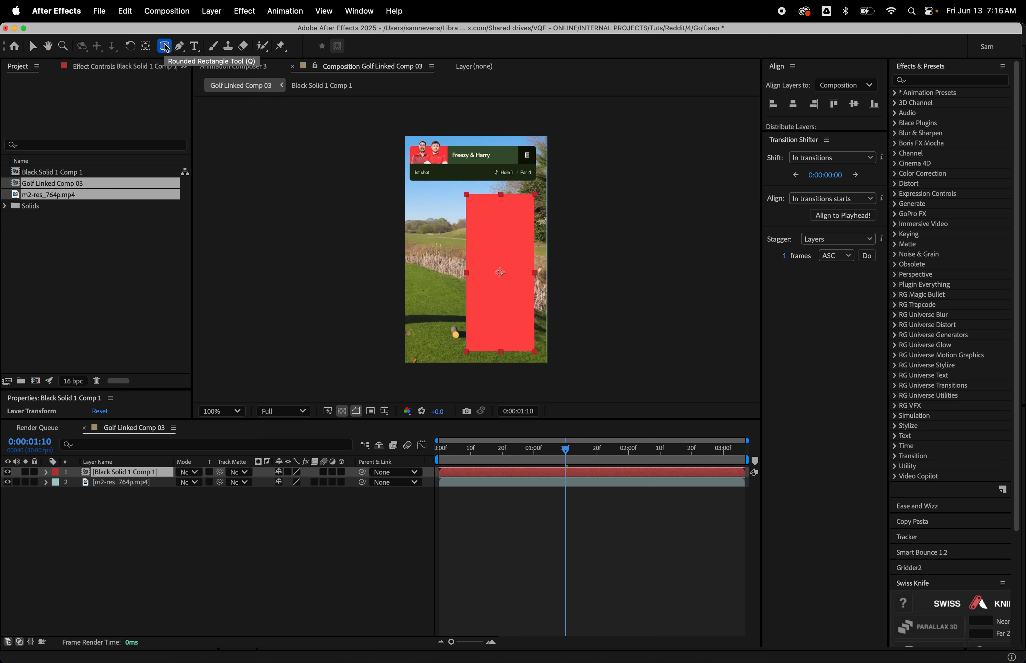
double_click(166, 48)
key("v")
left_click(569, 621)
left_click_drag(465, 455, 407, 458)
left_click(454, 475)
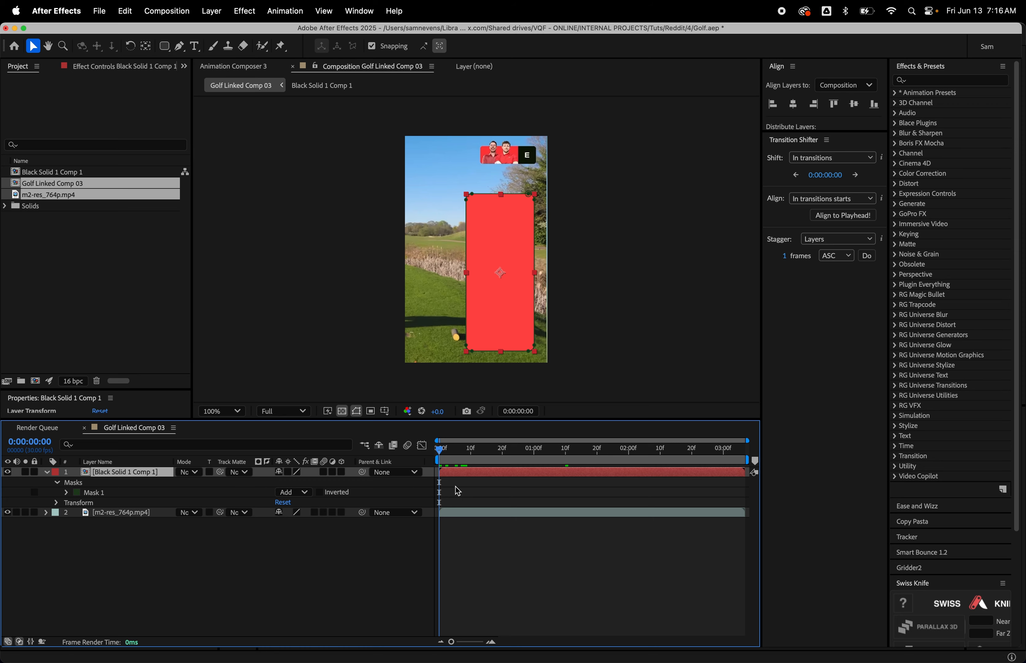
Import Screenshot 2025-06-12 at 7.50.57 PM.png from Finder and place it above the red solid inside Black Solid 1 Comp 1.
left_click(468, 492)
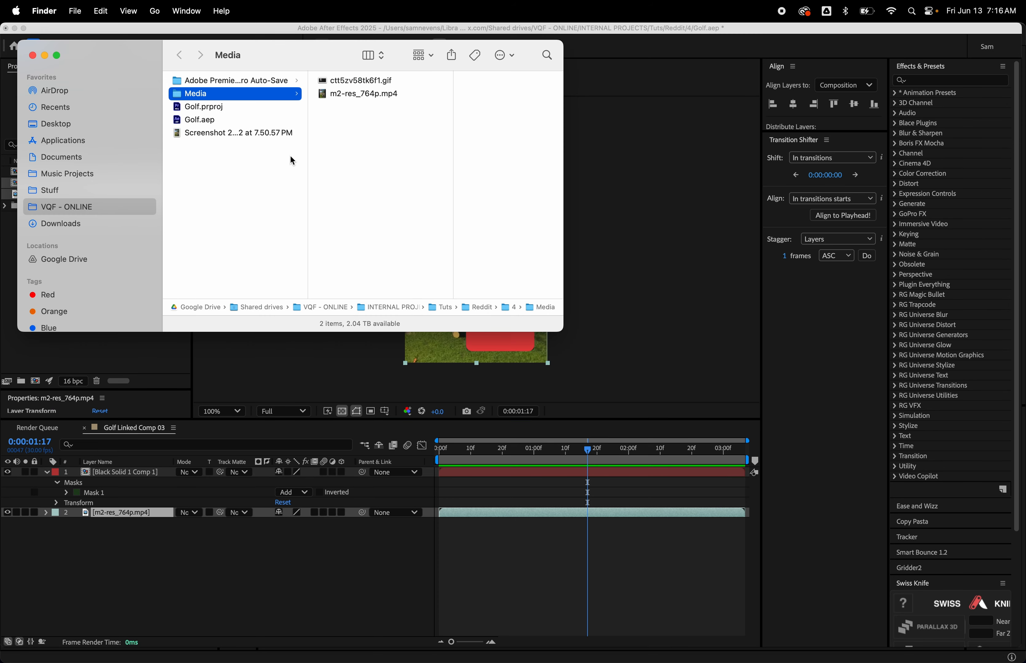
left_click(254, 134)
left_click_drag(254, 134, 194, 99)
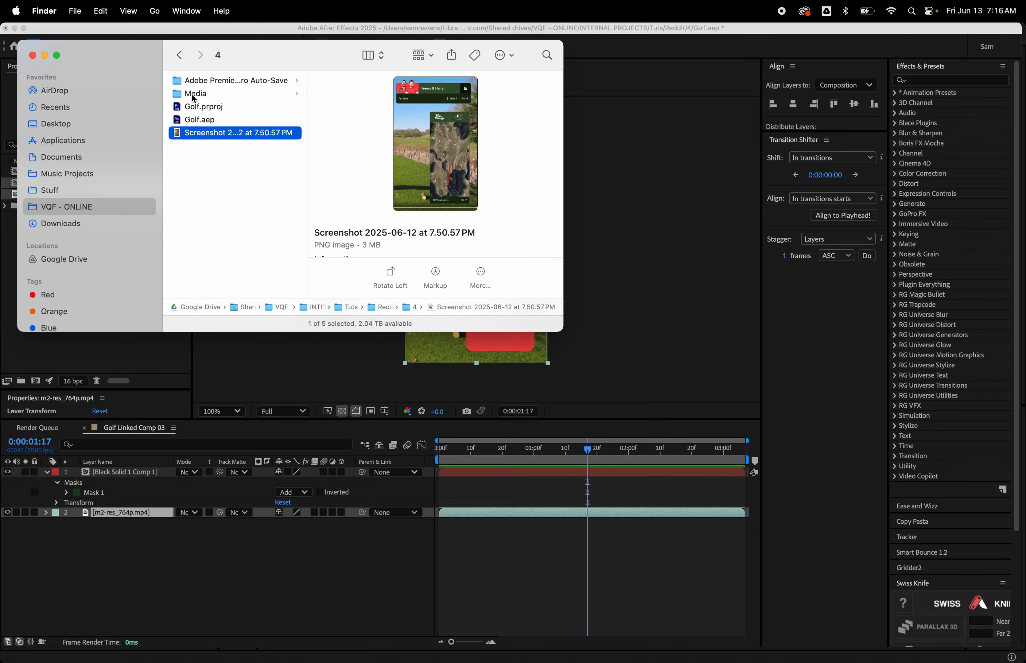
left_click_drag(348, 110, 539, 567)
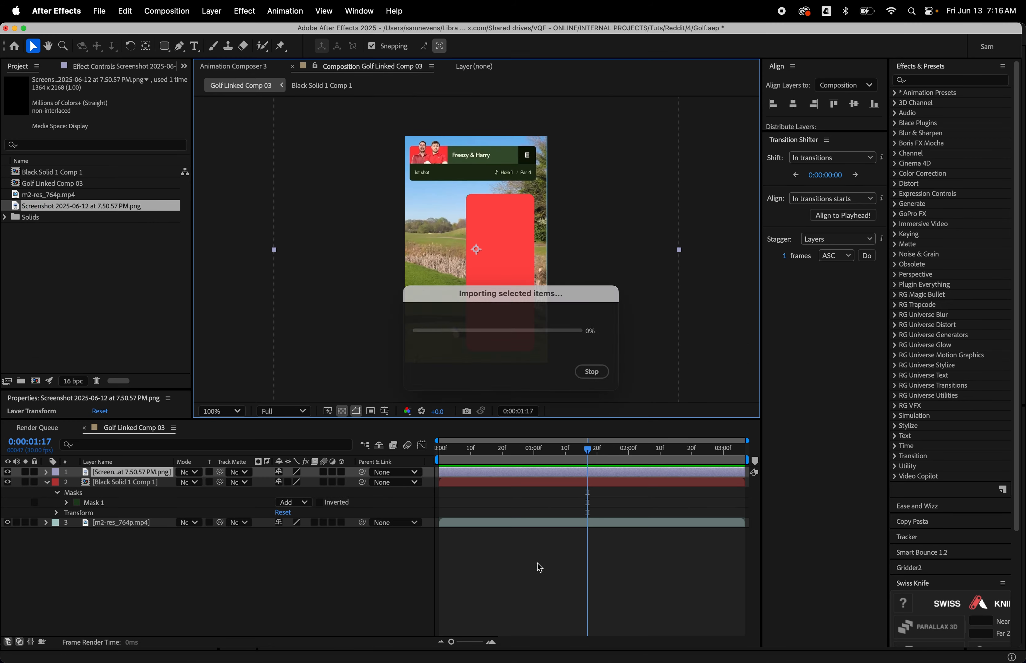
double_click(475, 475)
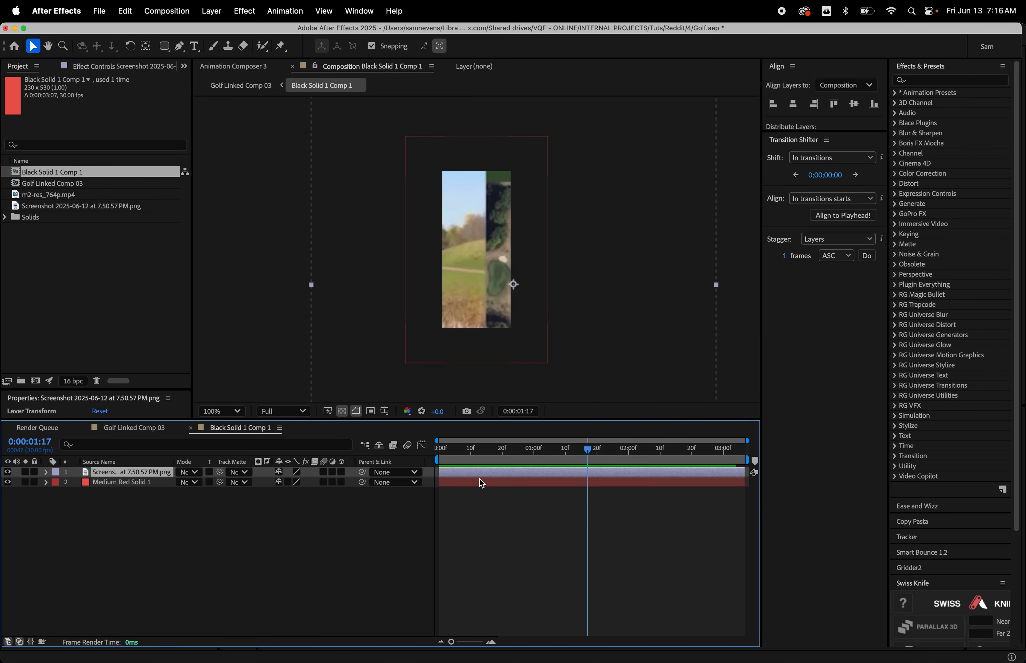
Scale the screenshot layer to 39.2% and reposition it so the golf map card fills the nested comp.
key("a")
key("s")
left_click_drag(309, 482, 279, 482)
left_click_drag(549, 339, 517, 314)
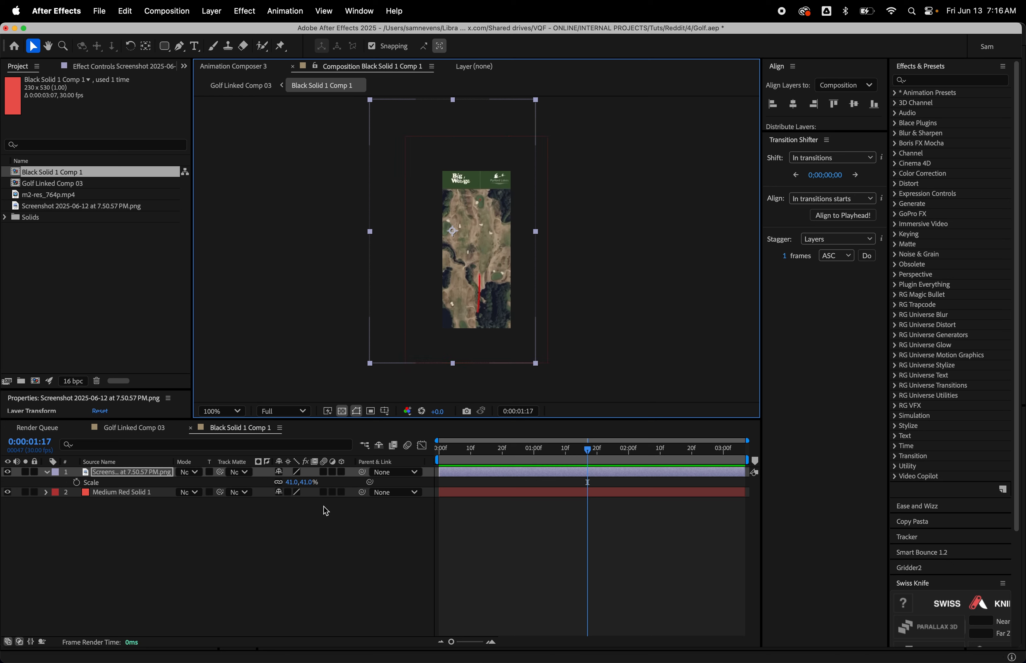
left_click_drag(306, 482, 303, 491)
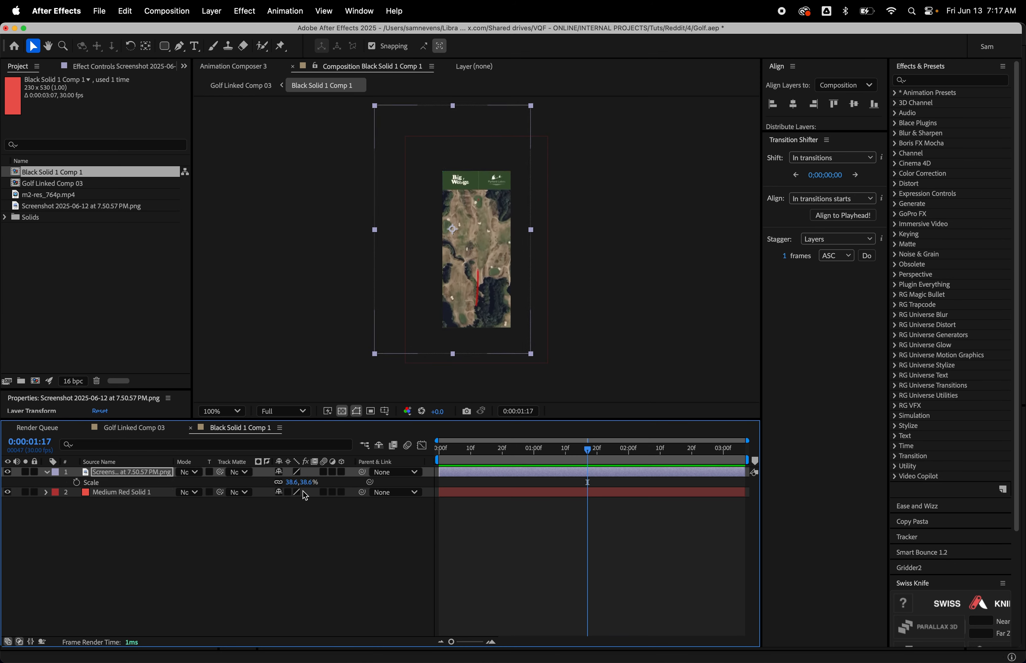
left_click_drag(304, 482, 309, 485)
left_click(622, 557)
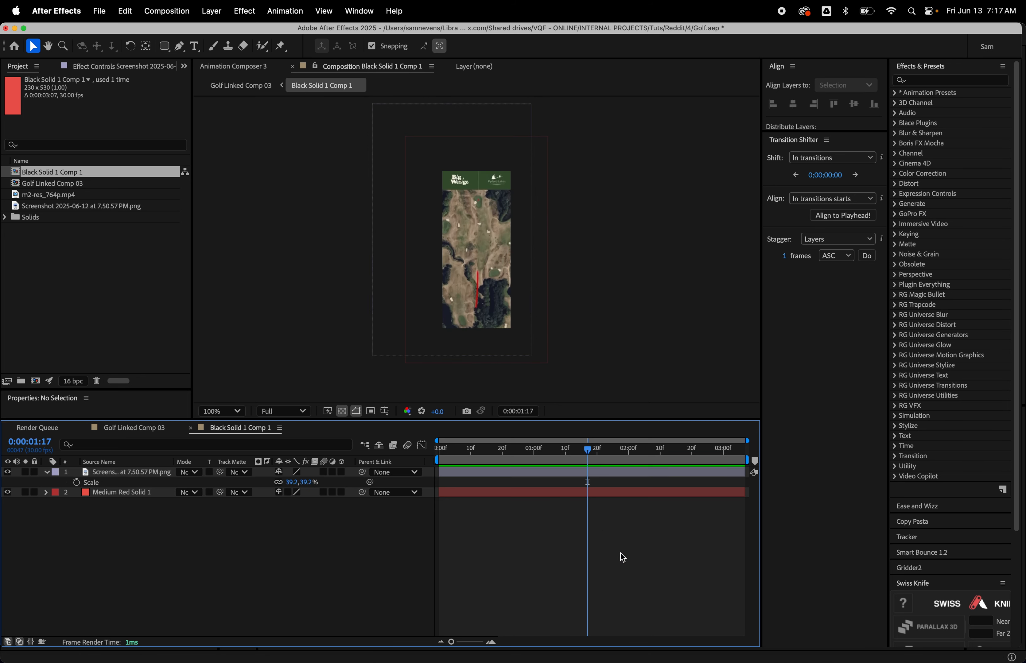
Draw a rectangle shape covering the green logo header of the map card and hide its layer.
key("period")
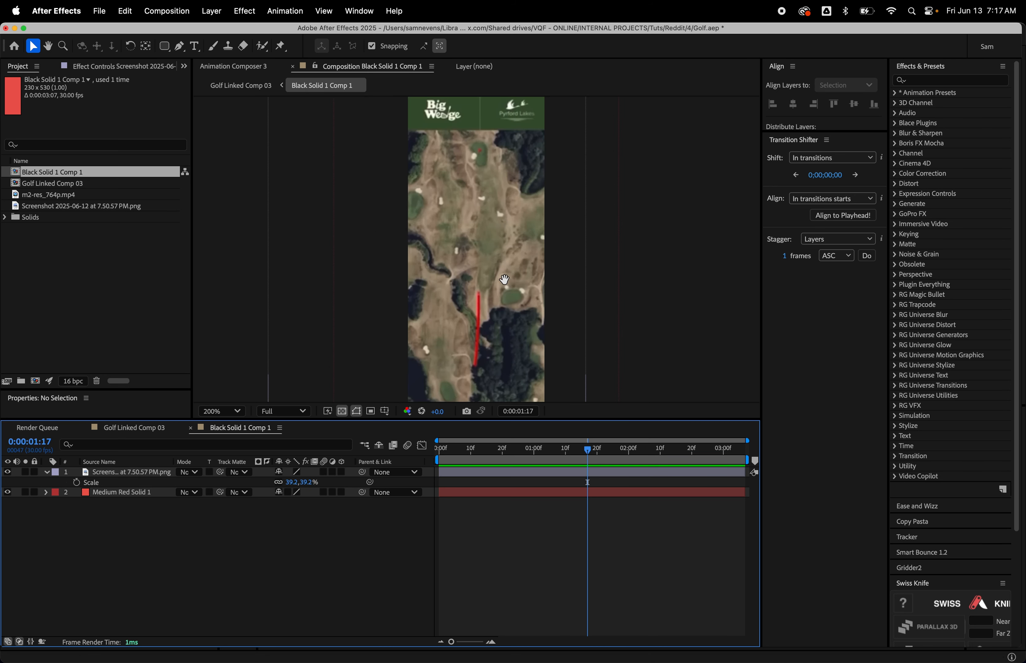
left_click_drag(502, 263, 503, 294)
left_click(476, 543)
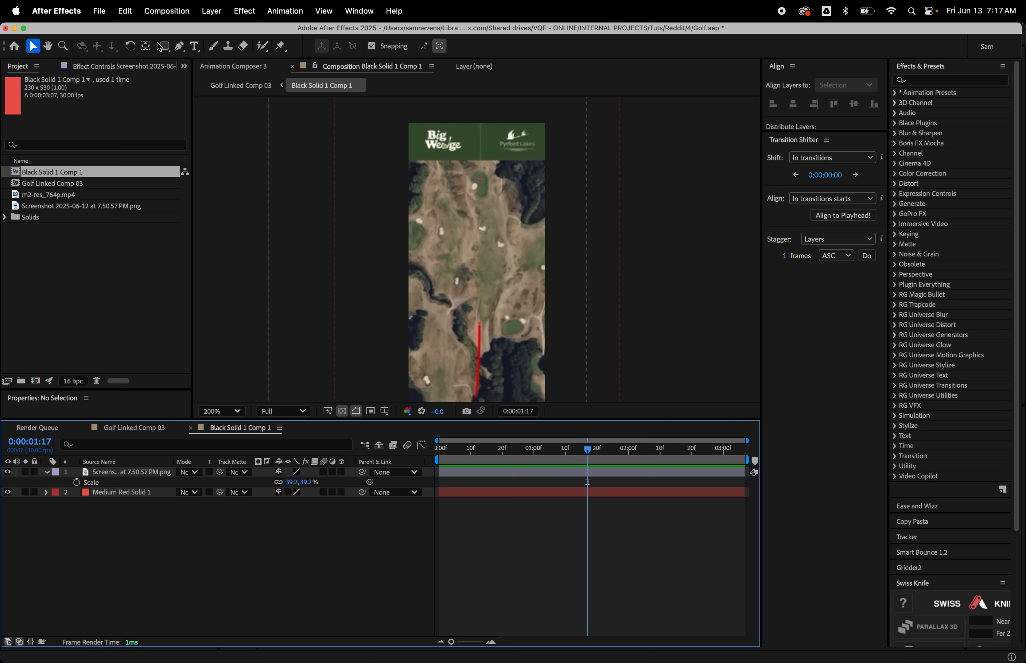
left_click_drag(164, 45, 211, 50)
left_click(472, 543)
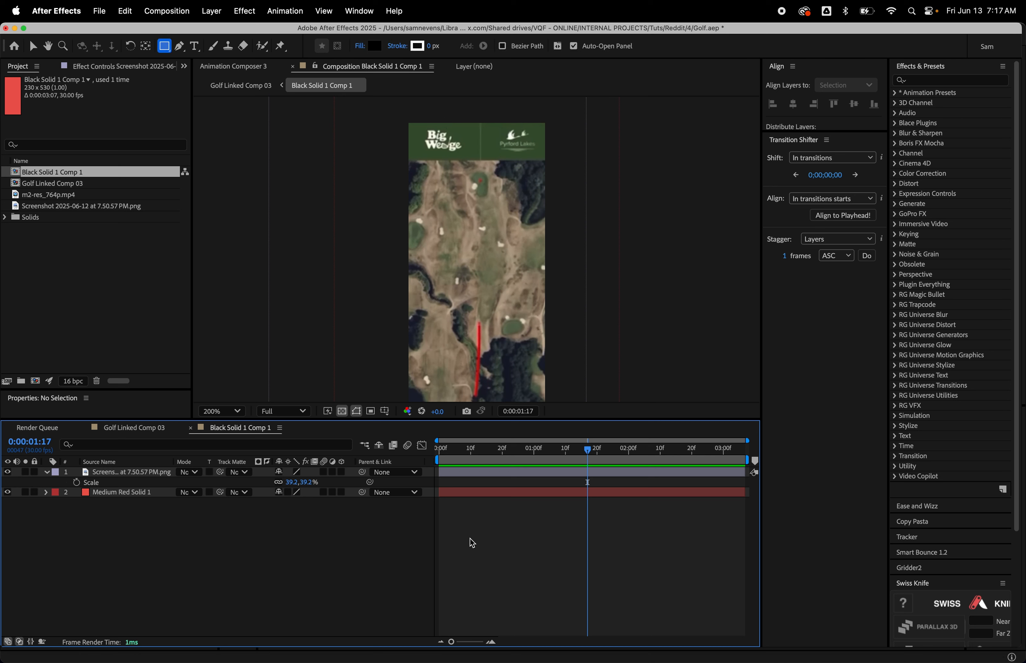
left_click_drag(391, 115, 556, 161)
left_click(8, 472)
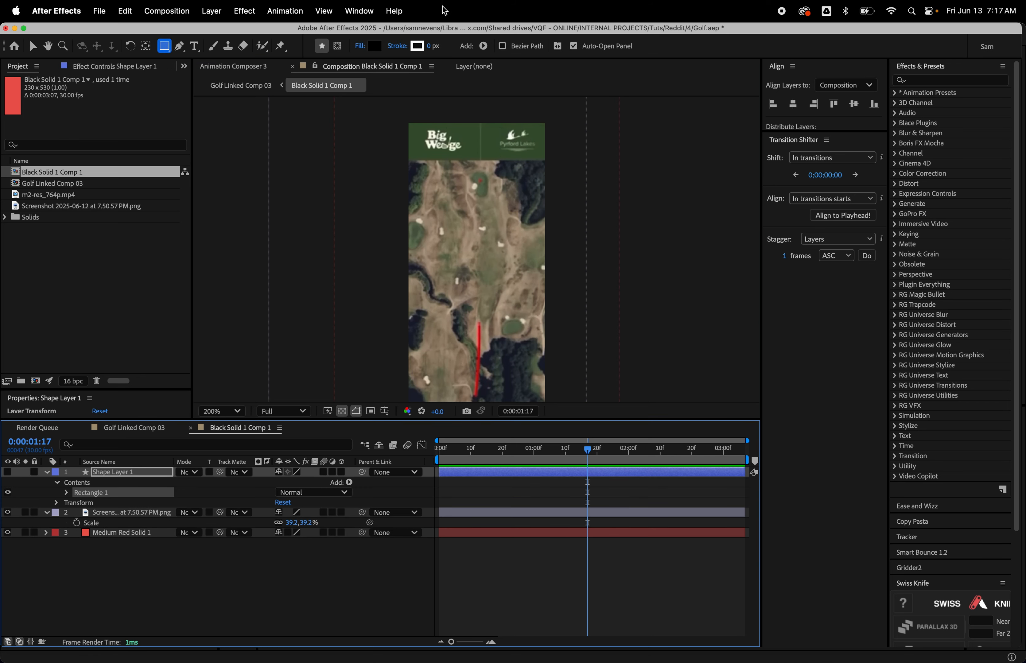
Set the header rectangle's fill to the dark green sampled from the reference card's header.
left_click(379, 50)
left_click(616, 332)
left_click(417, 138)
left_click(630, 271)
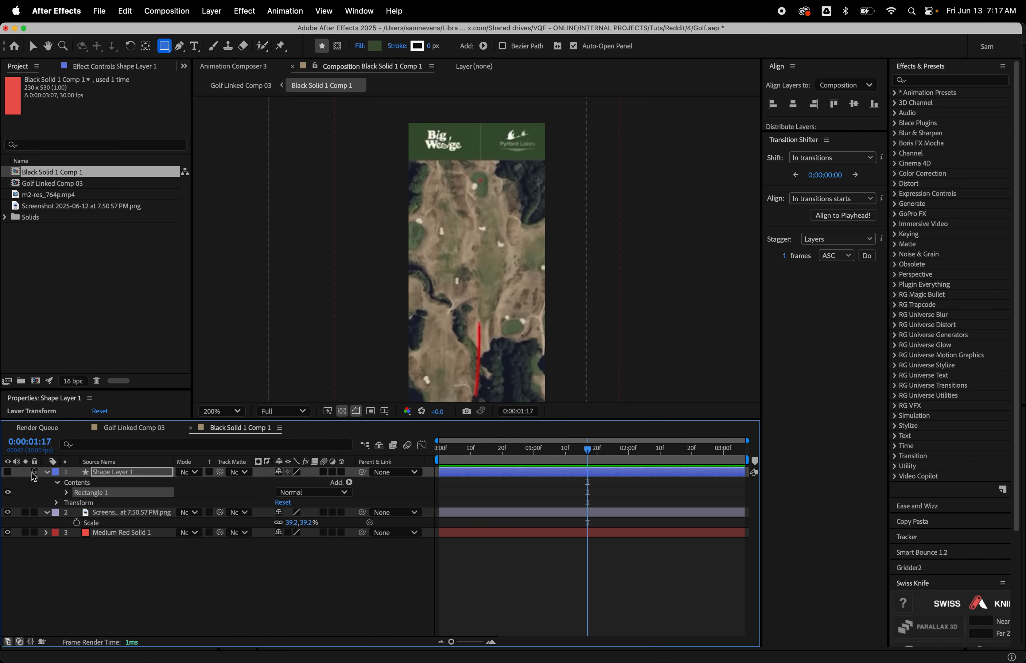
left_click(8, 473)
left_click(8, 472)
Add a text layer reading "Logo" over the Big Wedge logo in the header.
left_click(194, 46)
left_click(498, 561)
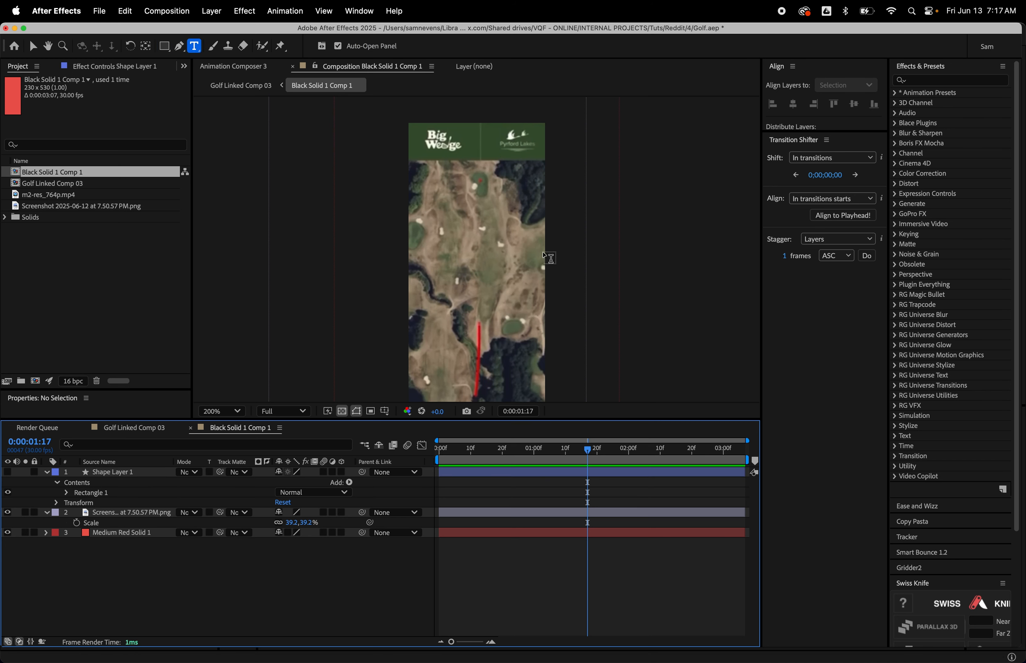
scroll(543, 254, "up", 1)
key("space")
left_click_drag(454, 201, 493, 356)
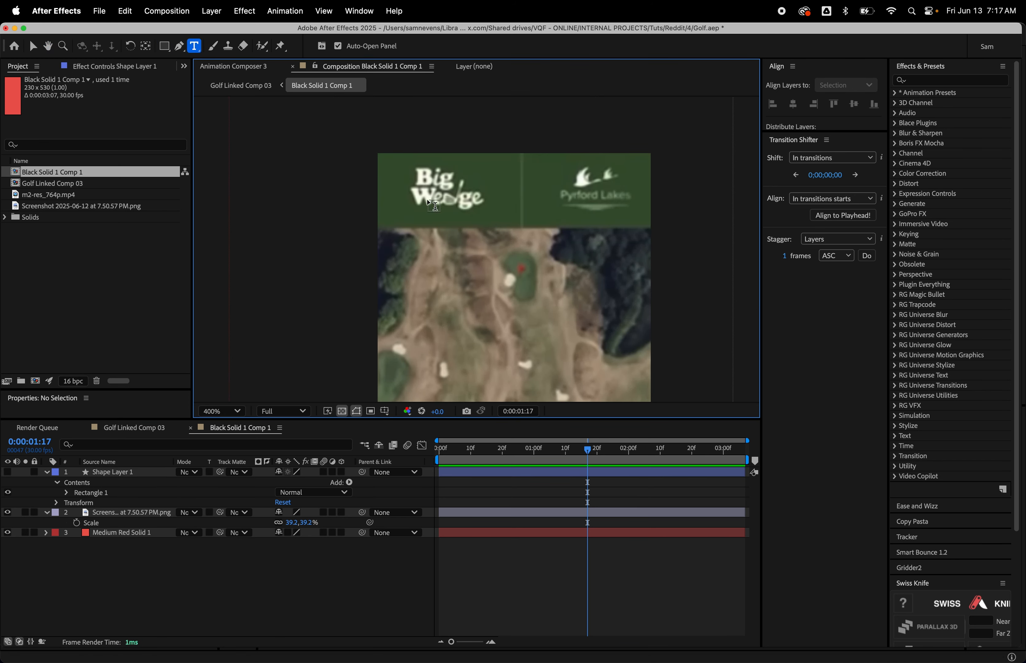
left_click(434, 206)
type("Logo")
key("Escape")
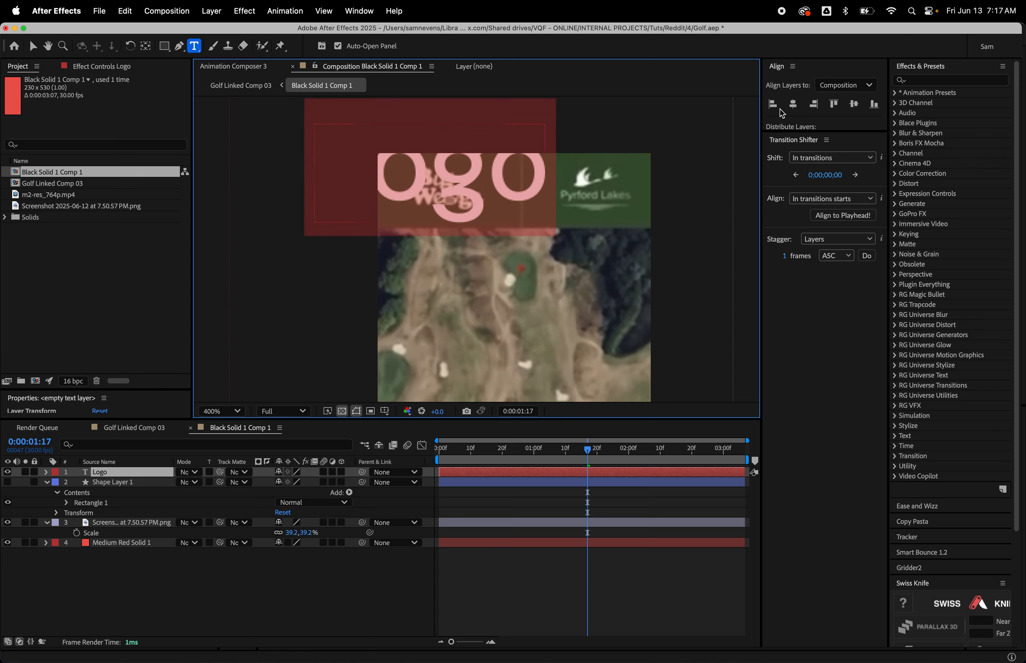
Switch to the custom workspace that includes the character settings and set the Logo text's font size to 36 px.
left_click(359, 11)
mouse_move(496, 32)
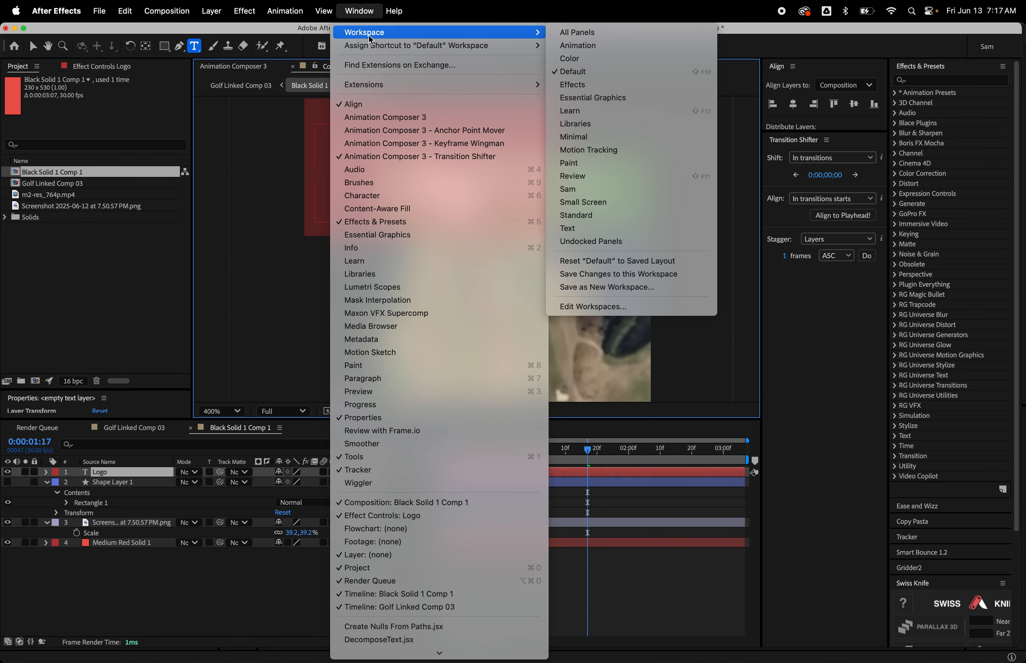
left_click(631, 196)
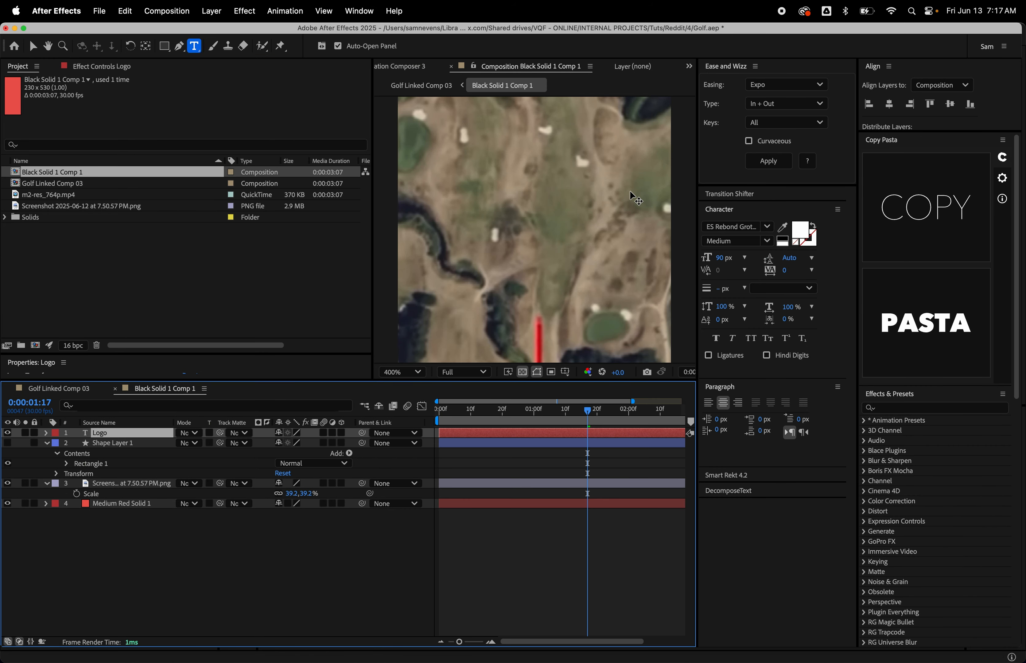
scroll(590, 276, "down", 2)
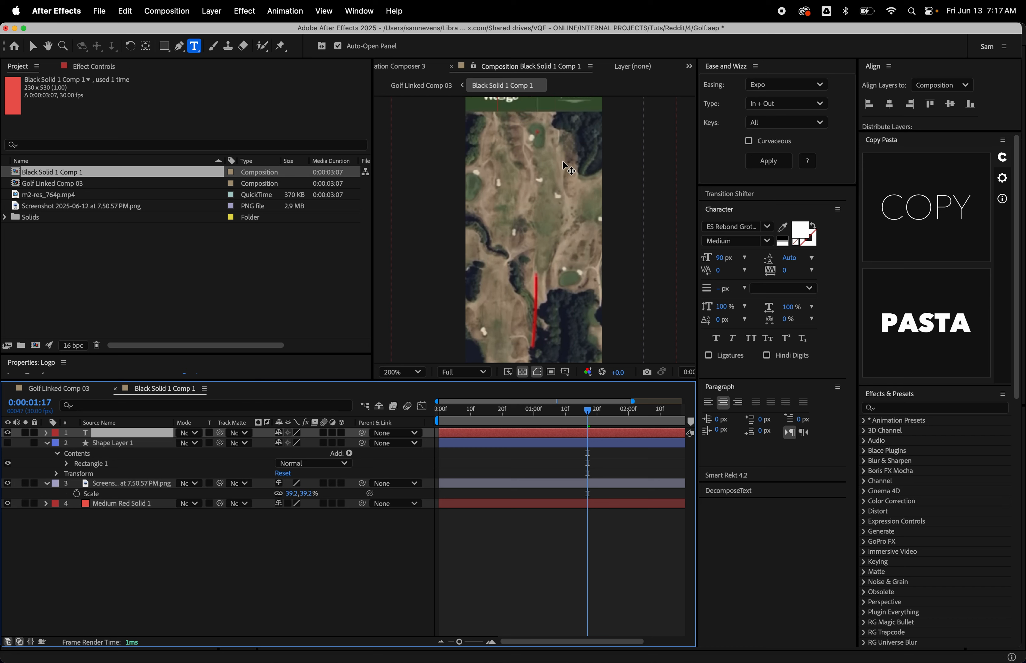
key("space")
left_click_drag(540, 127, 530, 197)
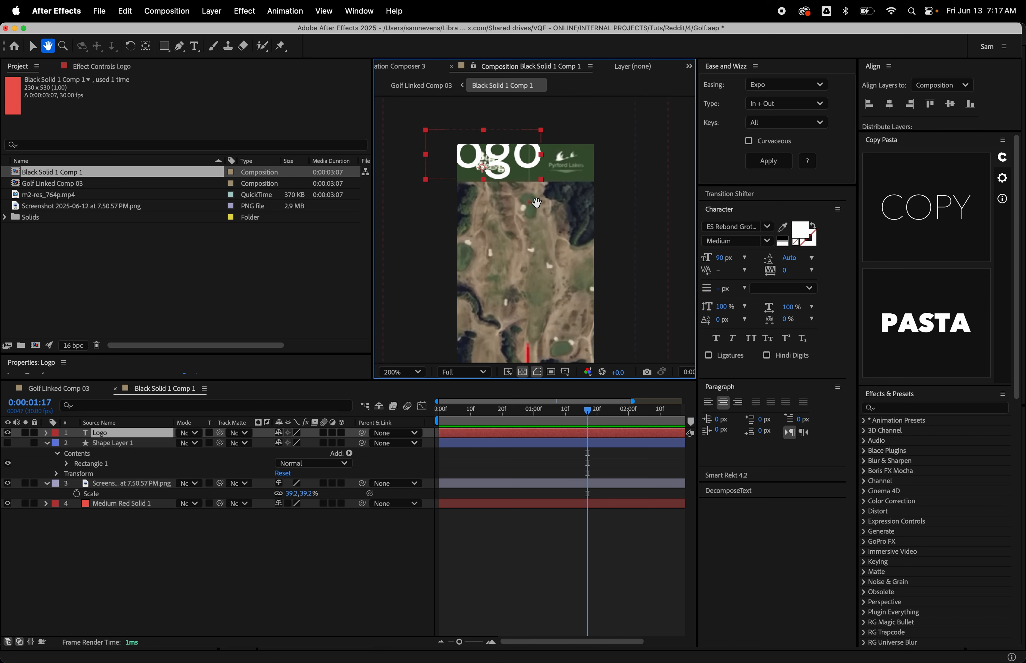
double_click(652, 433)
left_click_drag(722, 258, 703, 277)
left_click(593, 432)
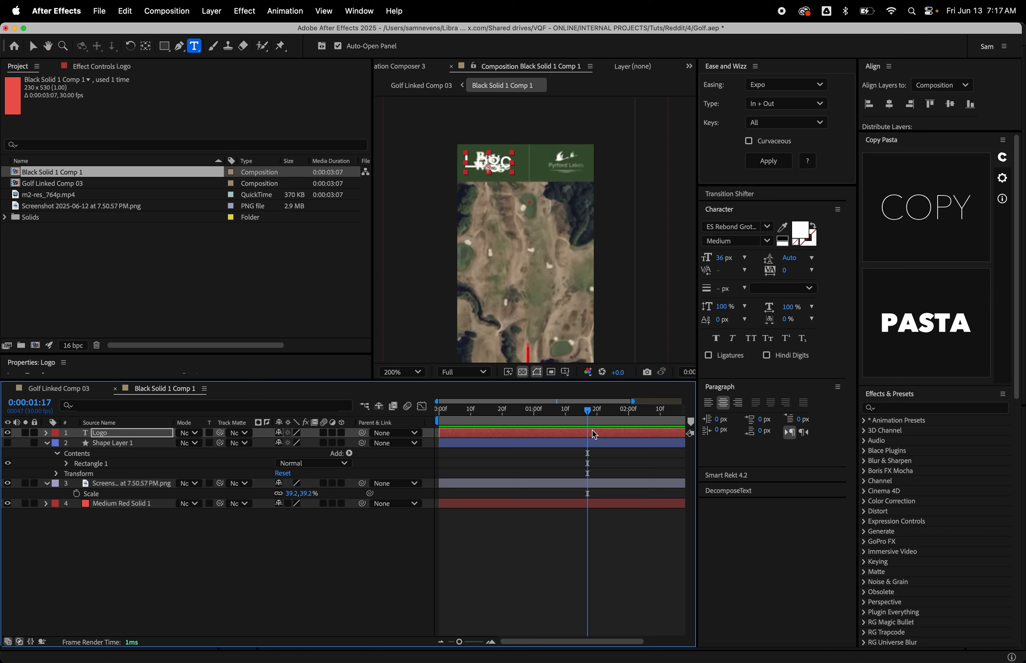
Duplicate the Logo text layer, change the copy to read "Logo2", and shift it over the Pyrford Lakes logo.
key("super+d")
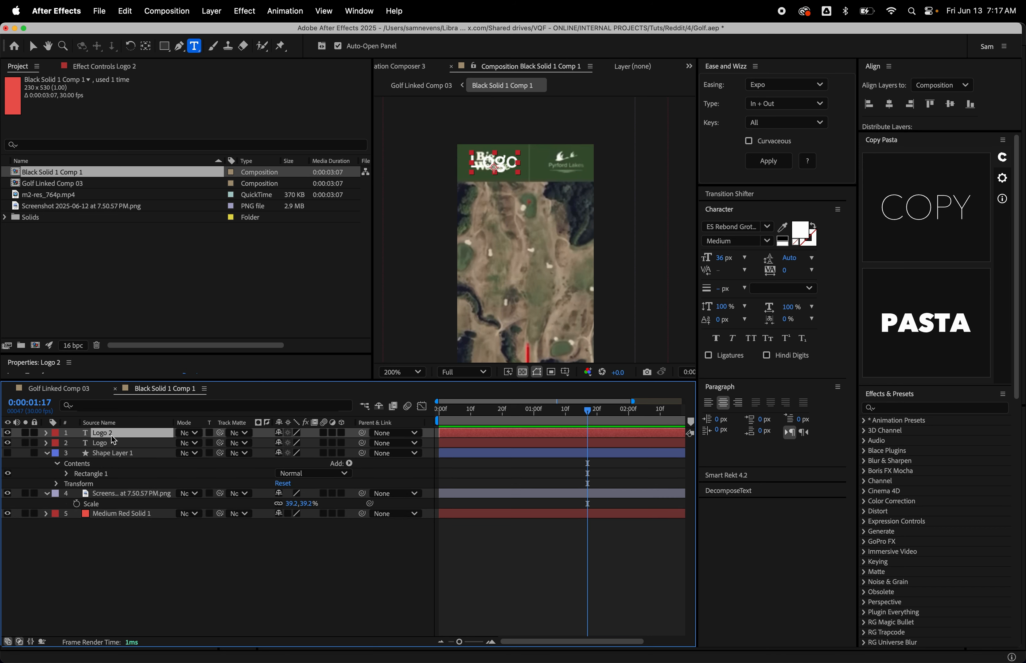
type("Logo2")
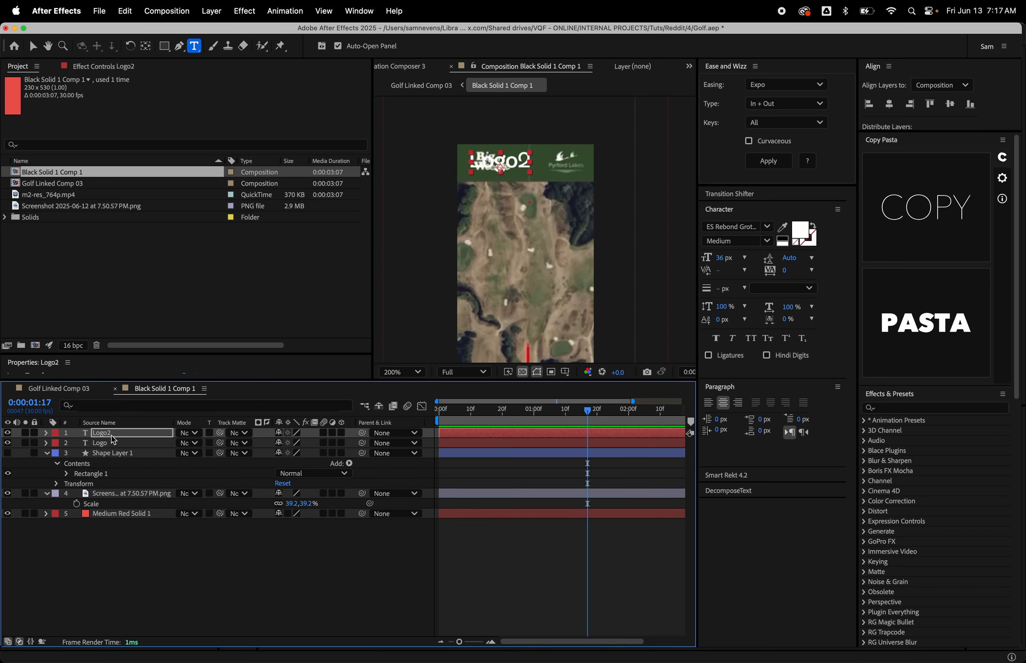
key("shift+Right")
key("shift+Right")
key("shift+Right")
key("shift+Right")
key("shift+Right")
Scale the Logo2 text layer down to 73% and collapse its properties.
key("s")
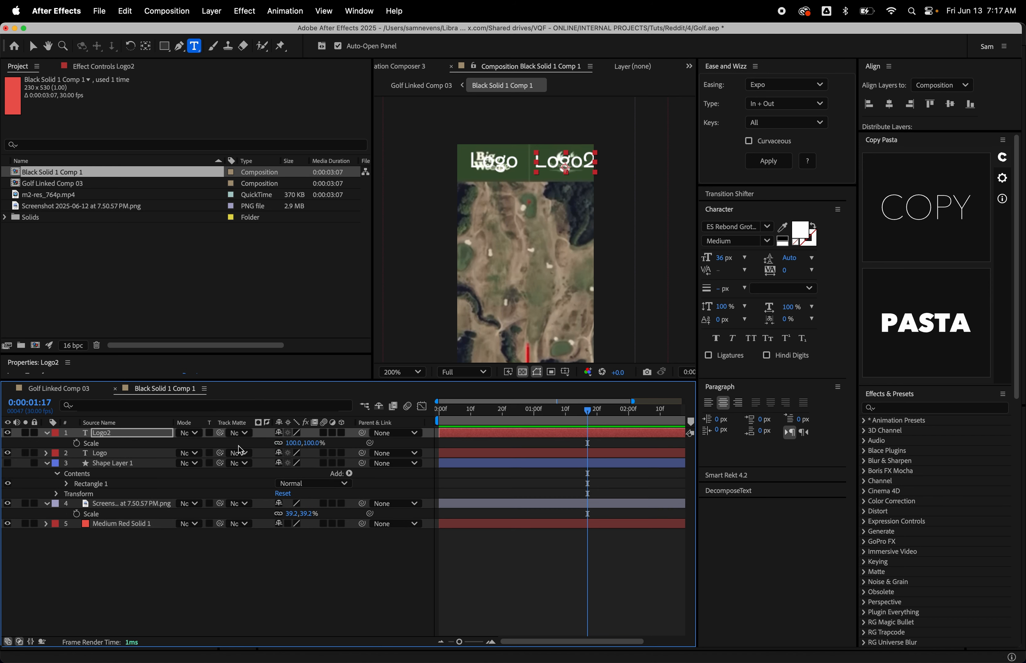
left_click_drag(295, 449, 283, 449)
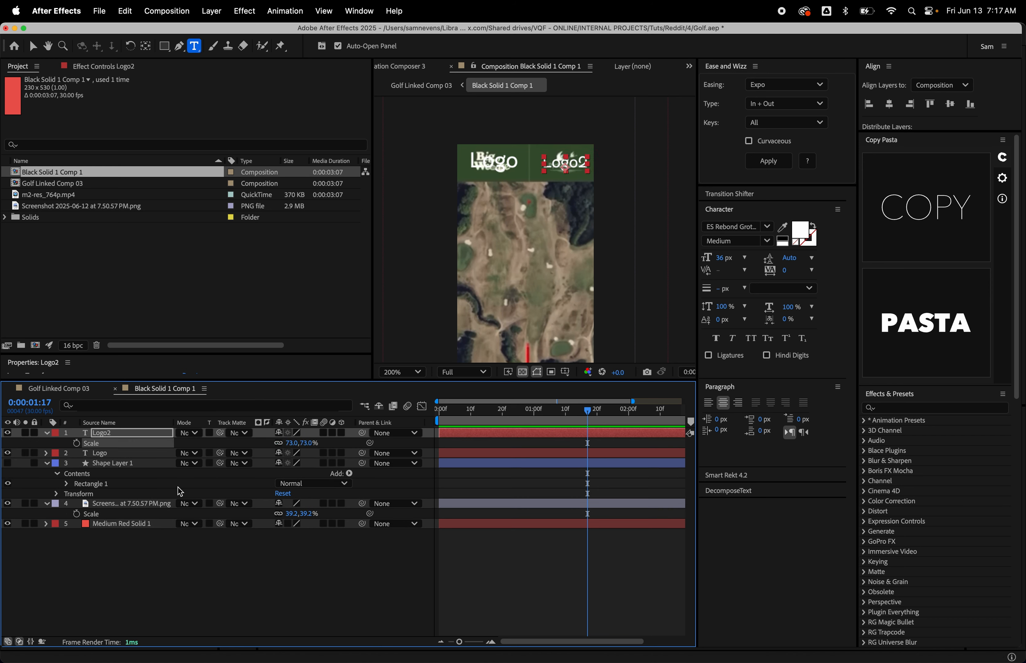
left_click(174, 603)
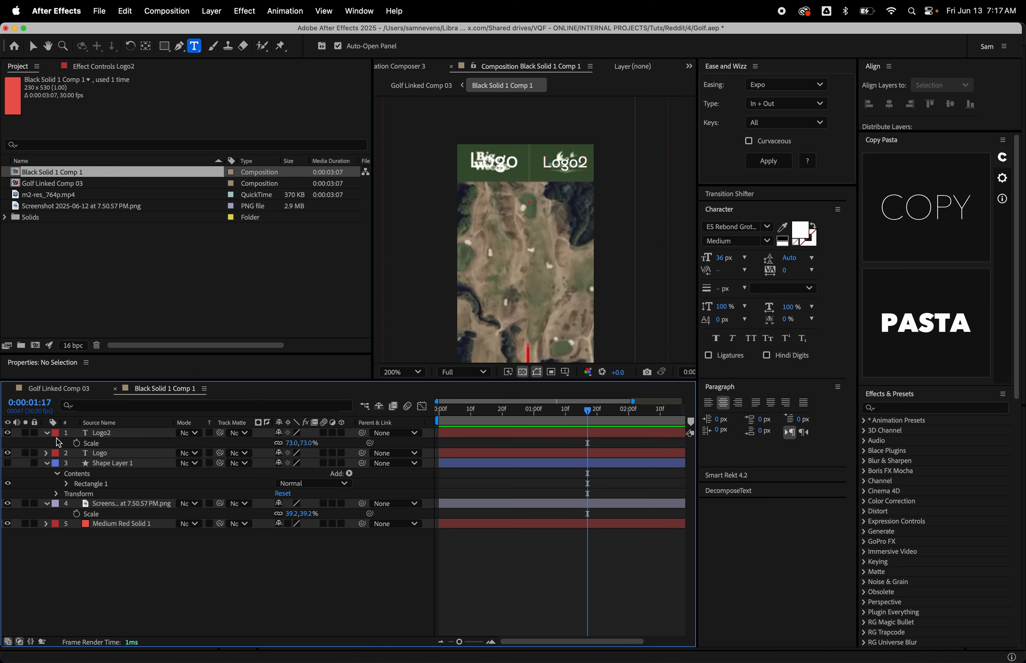
left_click(47, 434)
Draw a straight vertical divider line between the two logos with the Pen tool, extending slightly past the header.
left_click_drag(544, 229, 541, 235)
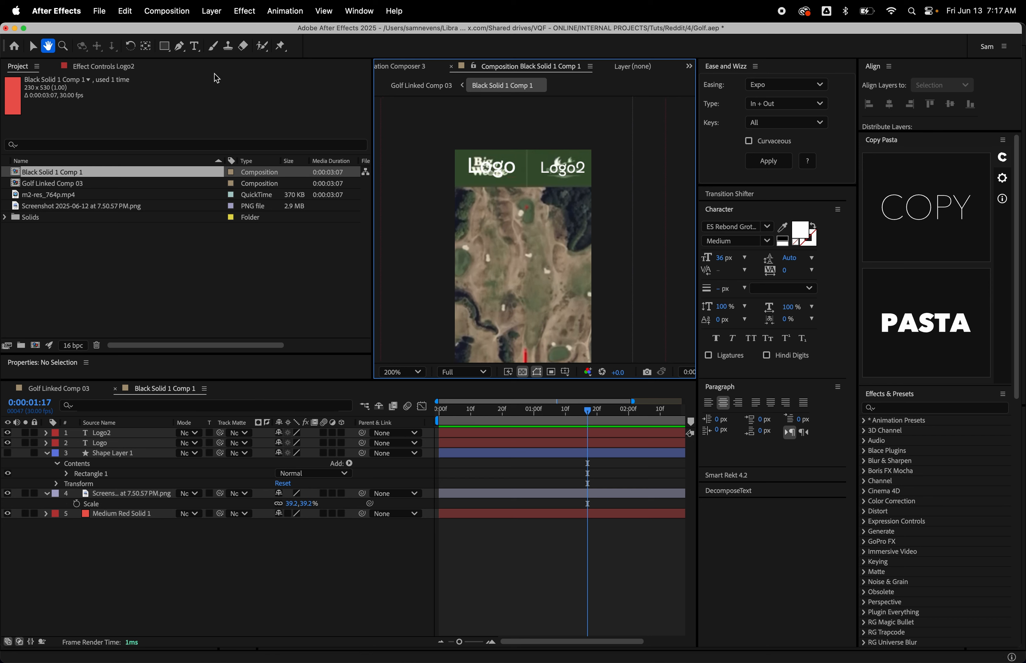
left_click(179, 46)
left_click(523, 531)
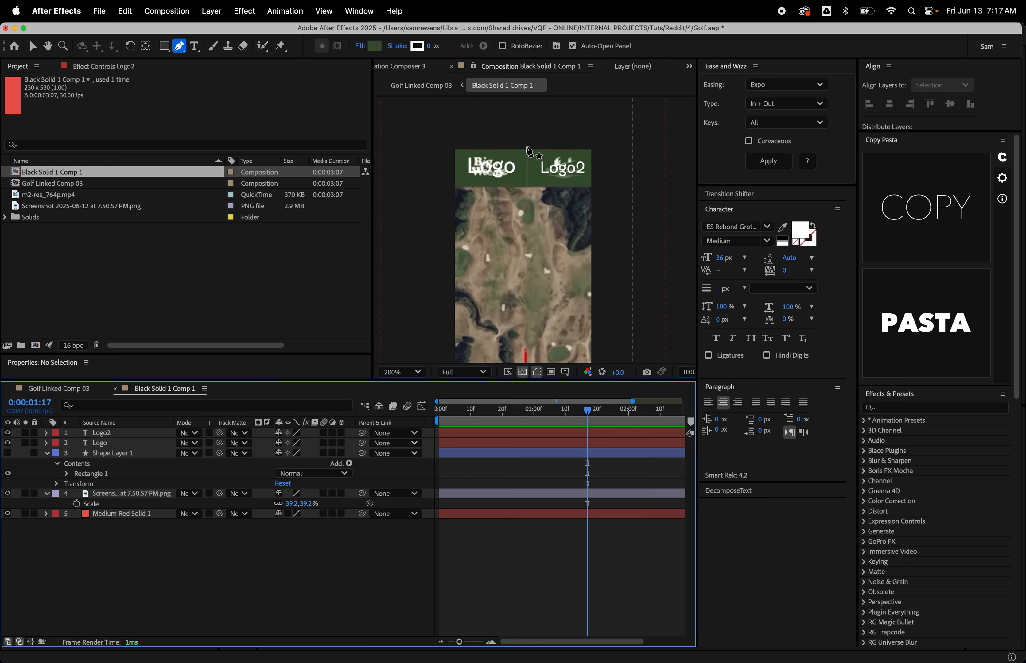
left_click(527, 146)
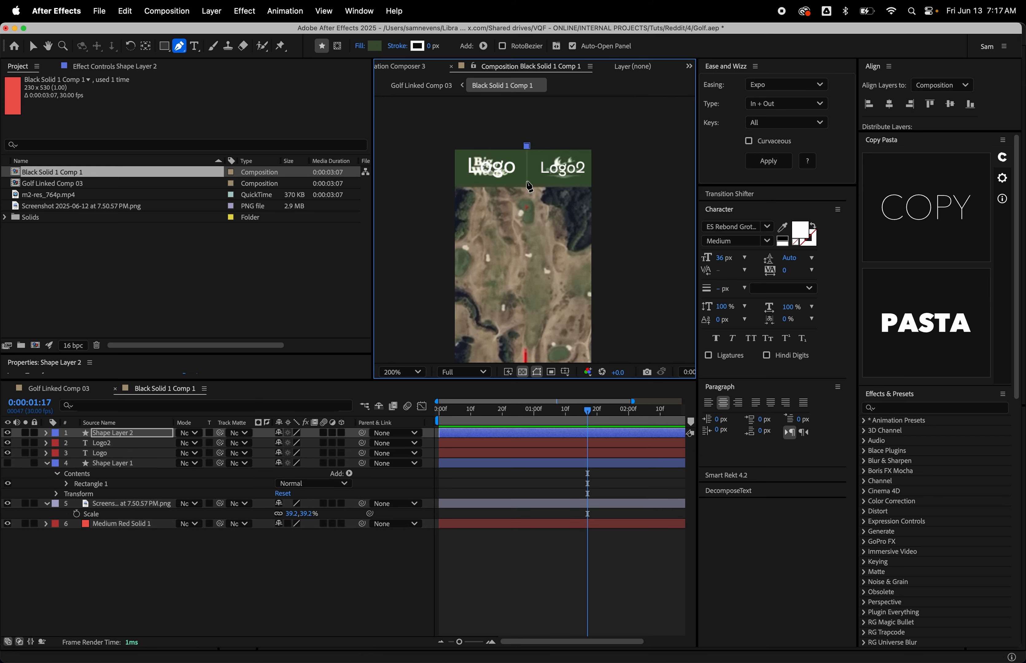
left_click(539, 196, "shift")
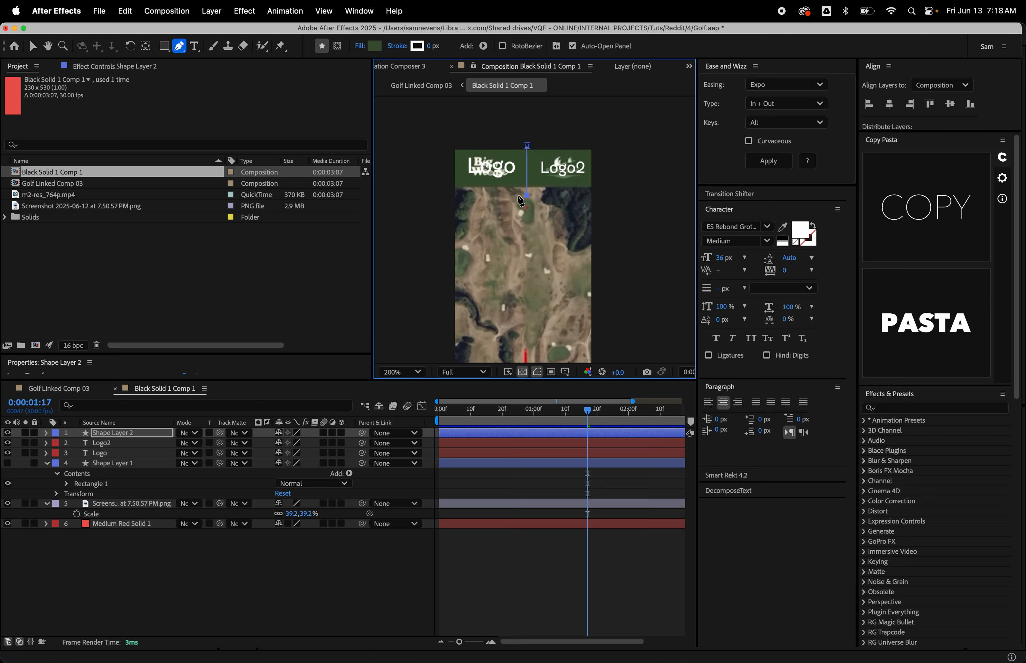
Set the divider line's stroke width to 0.6 px.
key(".")
key("v")
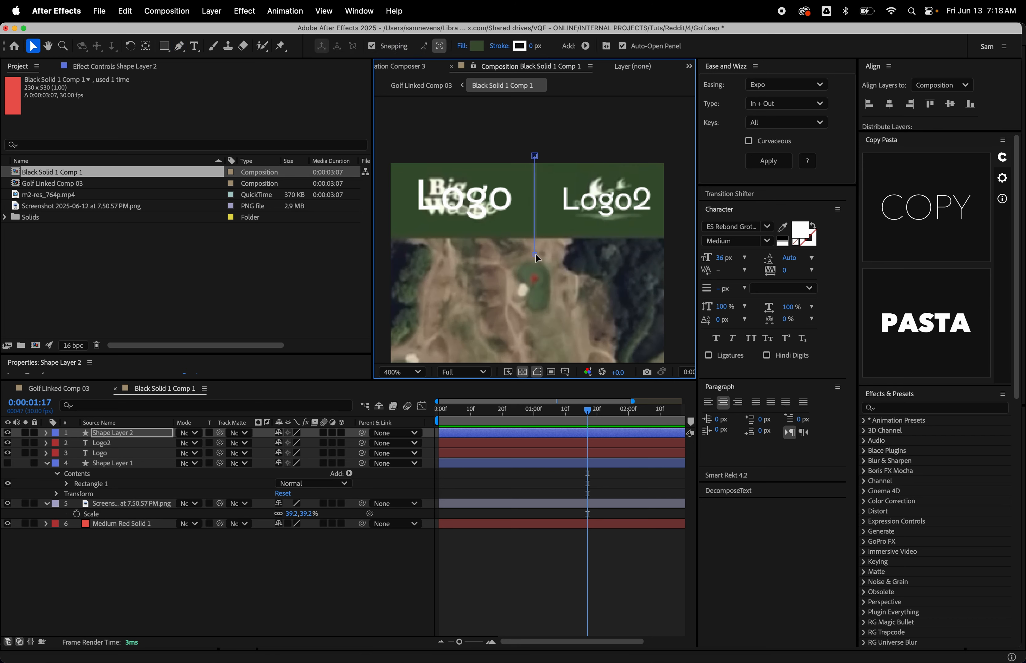
mouse_move(535, 46)
left_mouse_down()
mouse_move(559, 47)
mouse_move(536, 47)
left_mouse_up()
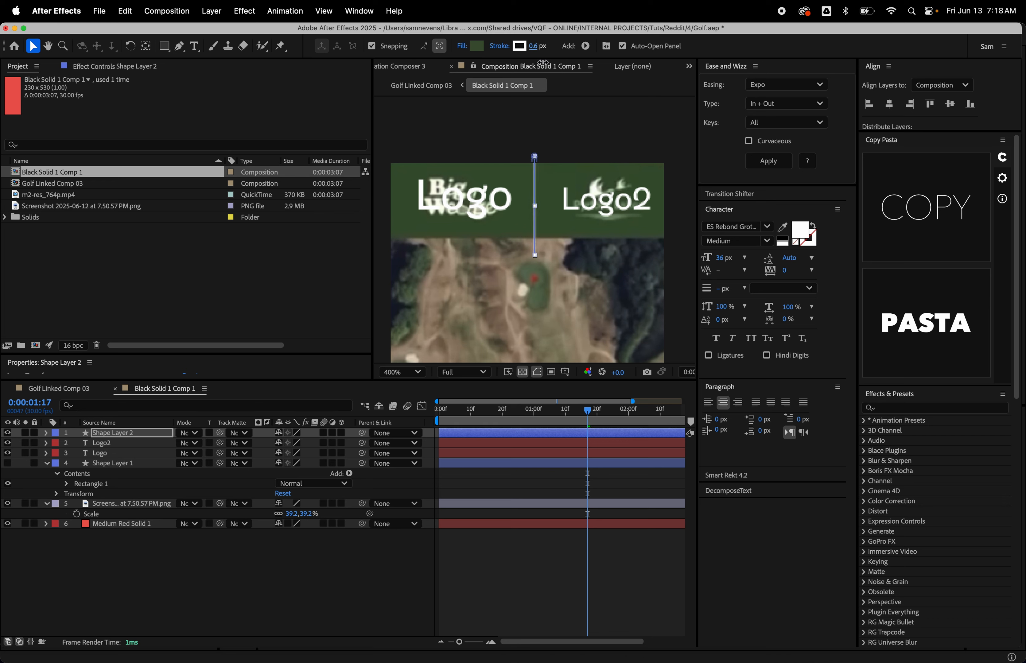
left_click(528, 472)
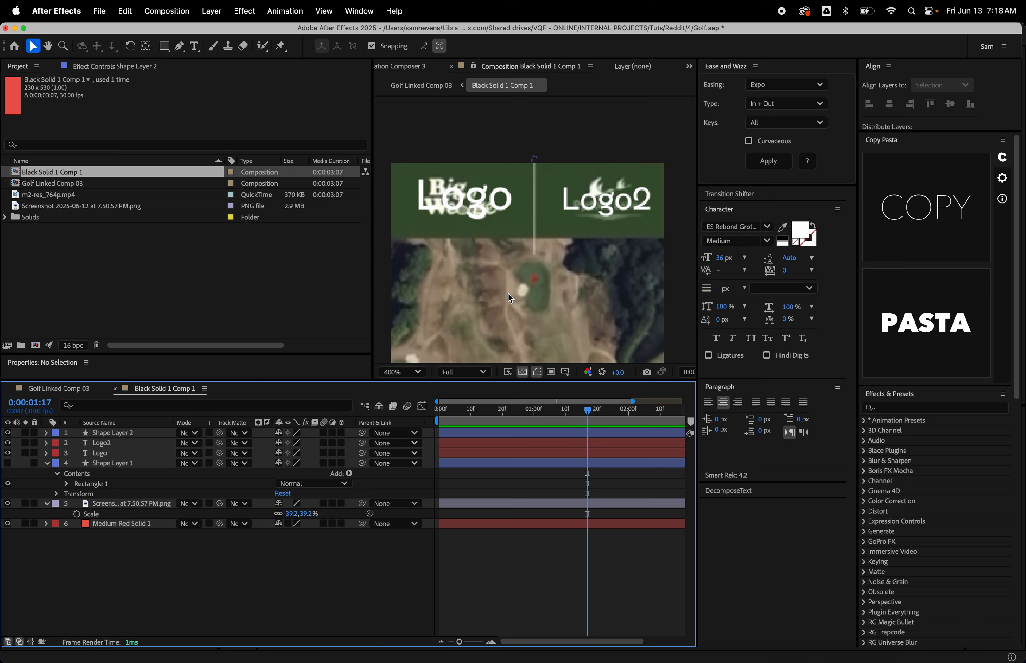
Use the header rectangle in Shape Layer 1 as the divider line's track matte and make the rectangle layer visible.
left_click(109, 466)
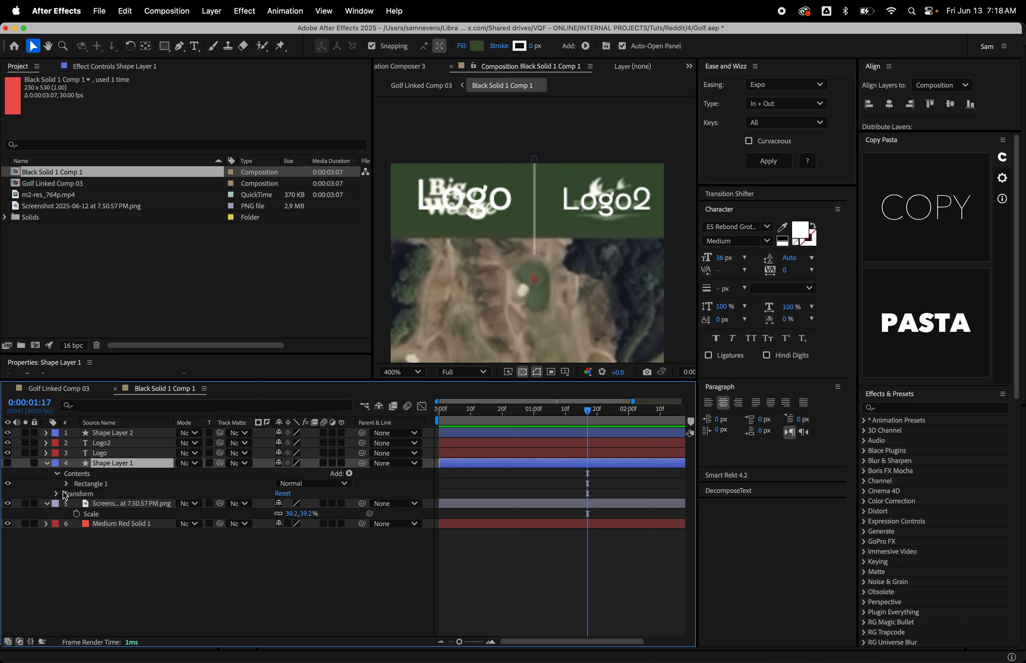
left_click(110, 435)
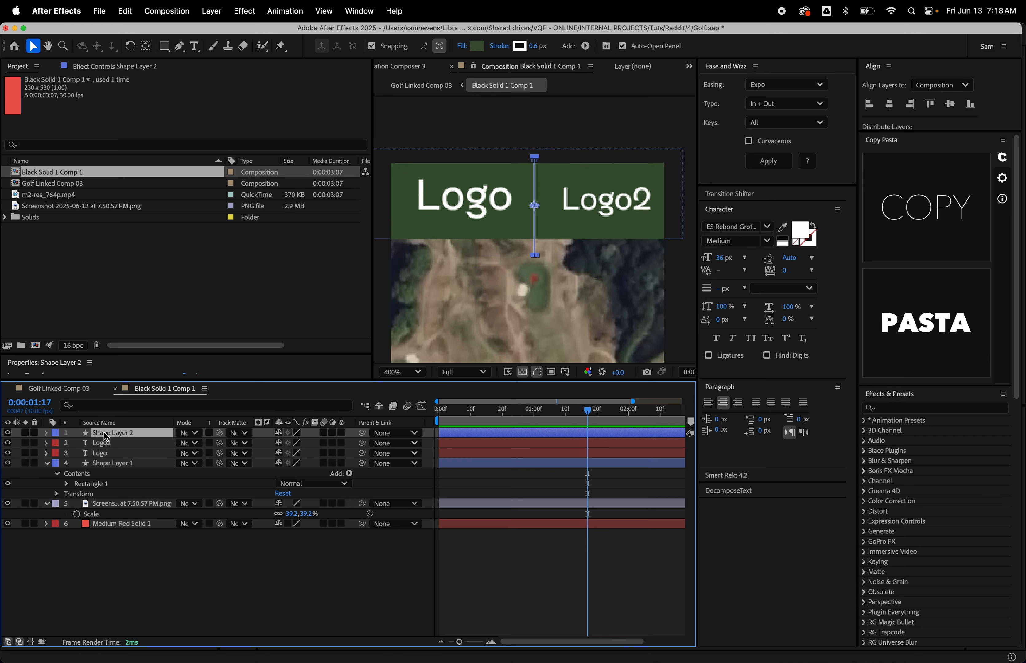
left_click_drag(220, 437, 135, 469)
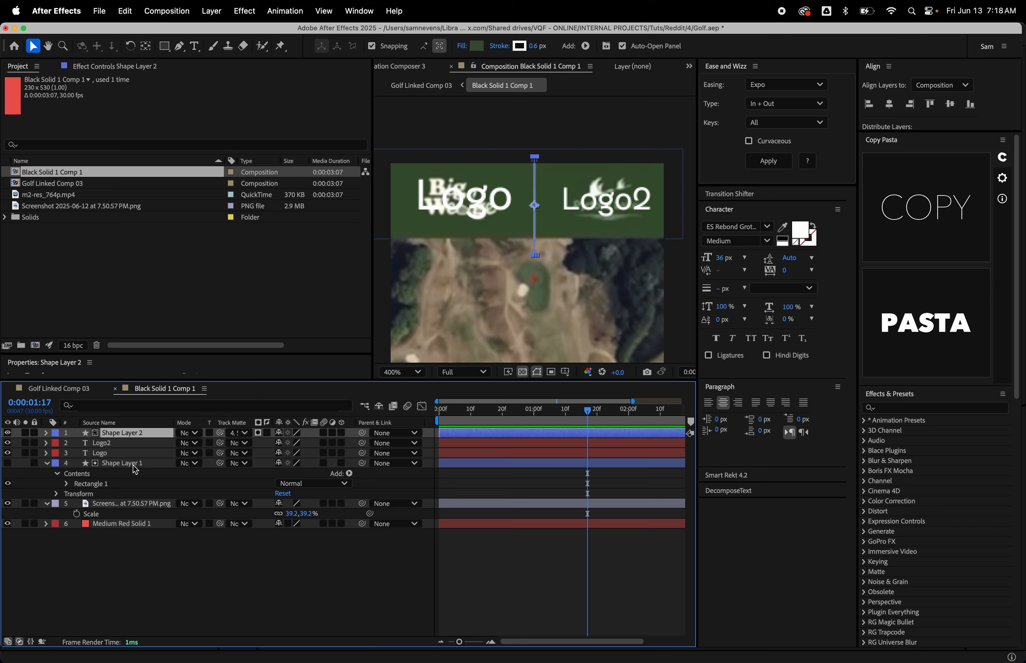
left_click(133, 465)
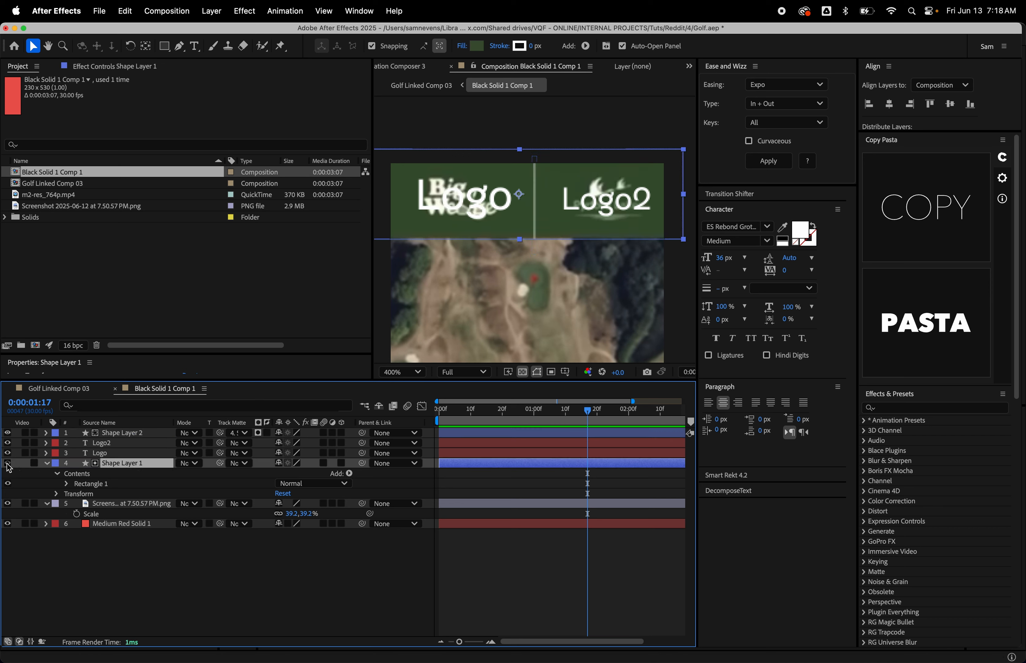
left_click(587, 582)
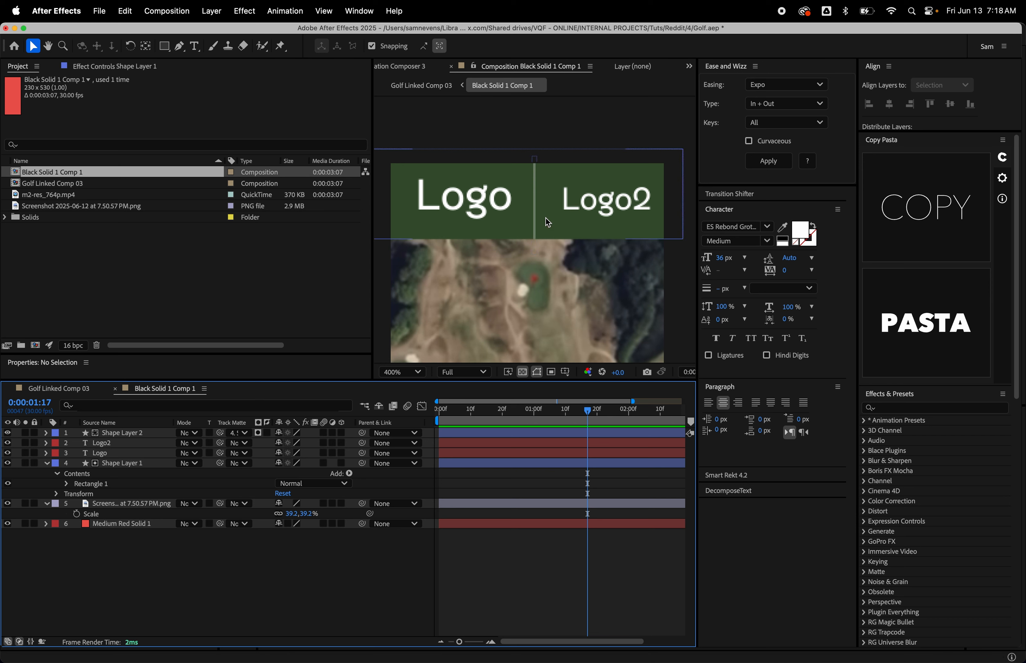
scroll(545, 218, "down", 1)
left_click_drag(538, 251, 511, 227)
left_click(528, 612)
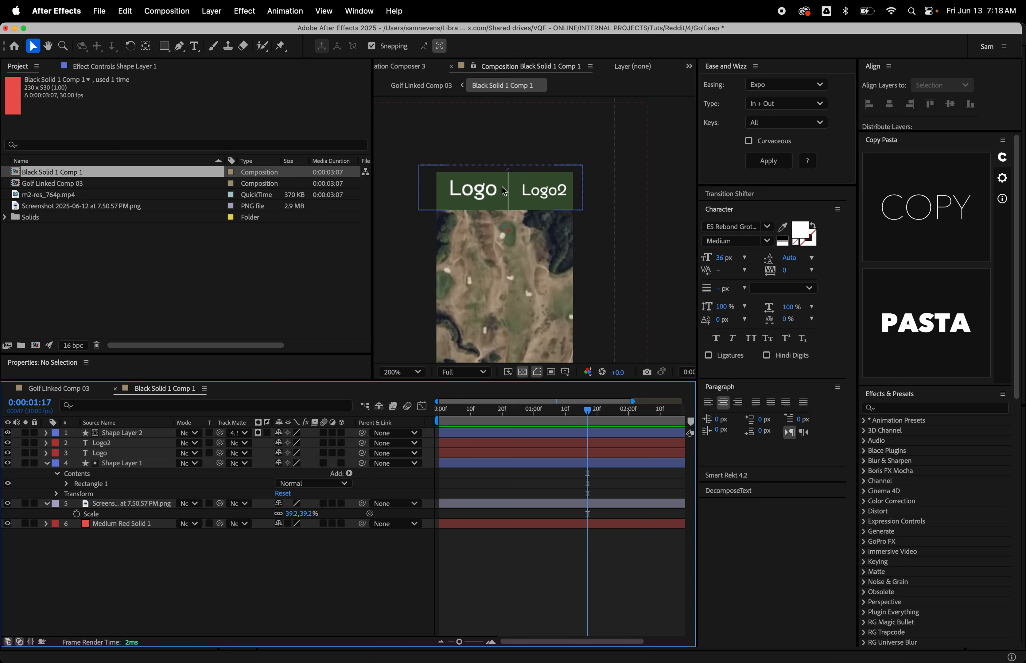
scroll(505, 192, "down", 1)
left_click(534, 567)
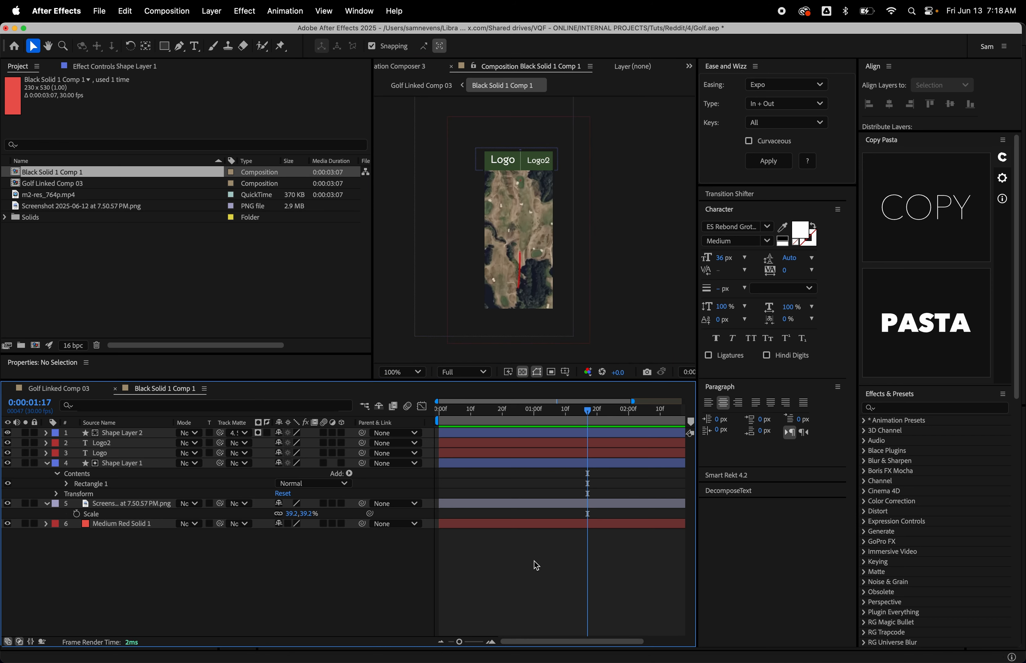
Return to Golf Linked Comp 03, add a Position keyframe to the map card layer, and move it to 0:00:01:09.
key("super+w")
left_click_drag(553, 415, 392, 443)
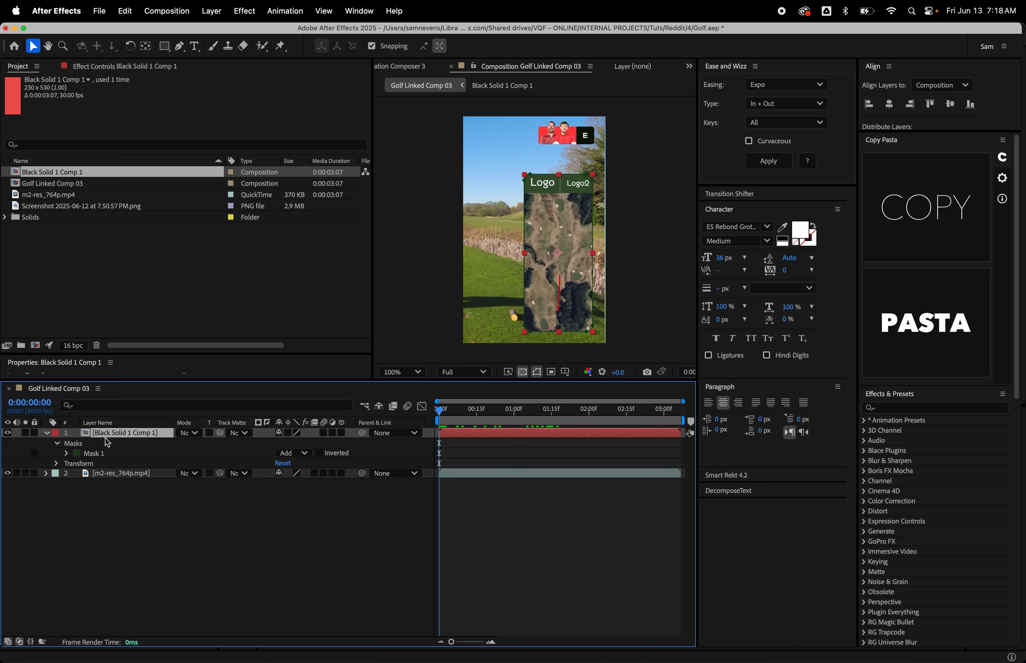
left_click(47, 434)
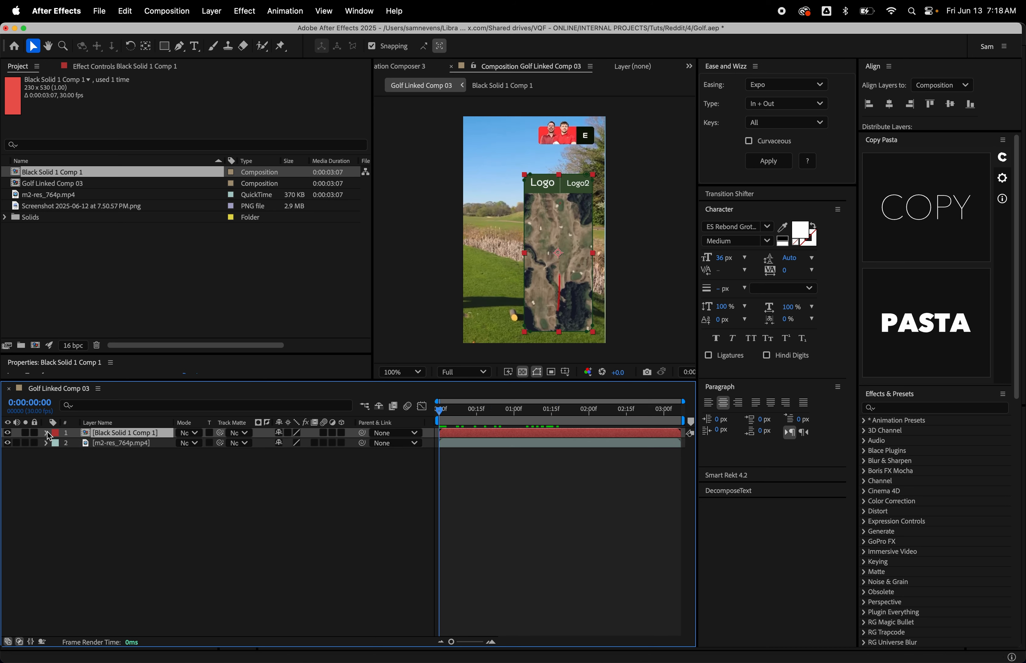
left_click(47, 433)
left_click(76, 474)
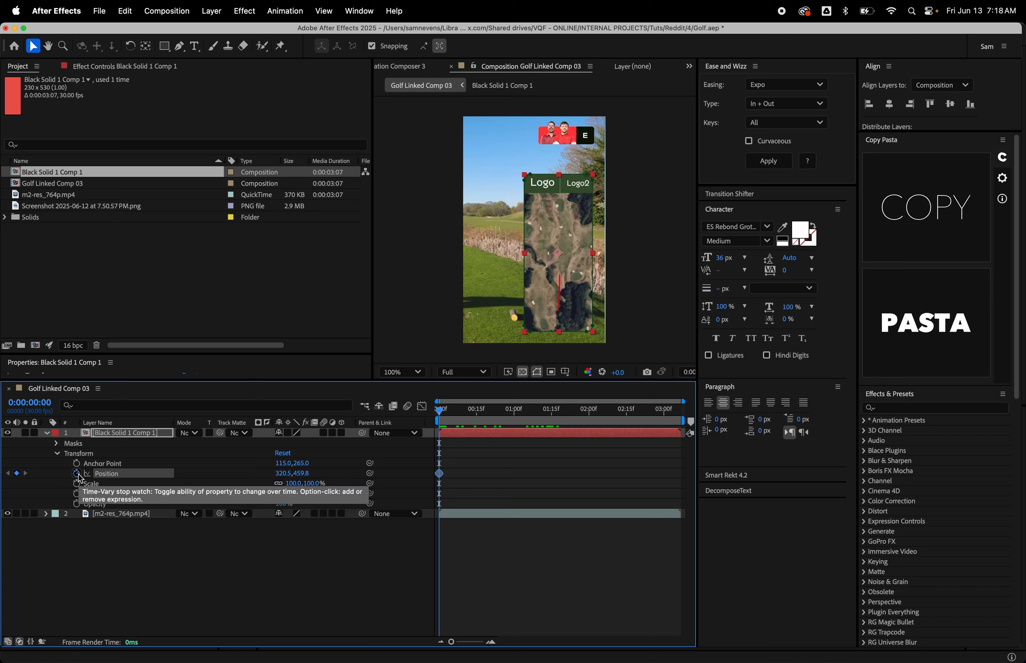
left_click_drag(439, 473, 459, 475)
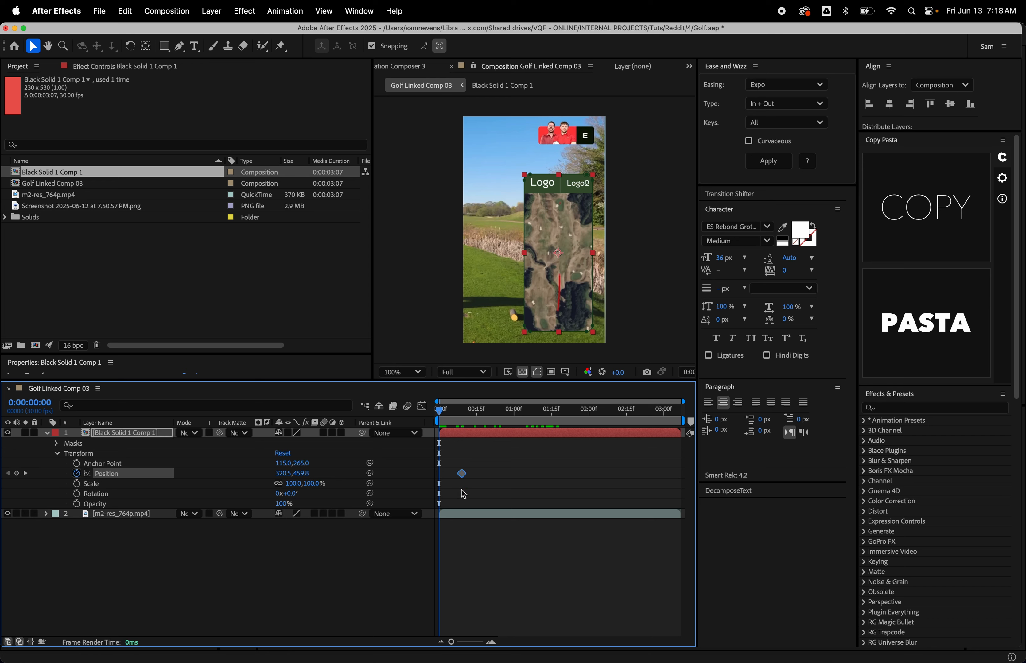
left_click_drag(461, 474, 537, 474)
At the first frame, move the map card straight down below the frame to Position 320.5, 887.8, and preview the rise.
key("space")
key("space")
left_click(459, 430)
key("shift+Down")
key("shift+Down")
key("shift+Down")
key("shift+Down")
key("shift+Down")
key("shift+Down")
key("shift+Down")
key("shift+Down")
key("shift+Down")
key("shift+Down")
key("shift+Down")
key("shift+Down")
key("shift+Down")
key("shift+Down")
key("shift+Down")
key("shift+Down")
key("shift+Down")
key("shift+Down")
key("shift+Down")
key("shift+Down")
key("shift+Down")
key("shift+Down")
key("shift+Down")
key("shift+Down")
key("shift+Down")
key("shift+Down")
key("shift+Down")
key("shift+Down")
key("shift+Down")
key("shift+Down")
key("shift+Down")
key("shift+Down")
key("shift+Down")
key("shift+Down")
key("shift+Down")
key("shift+Down")
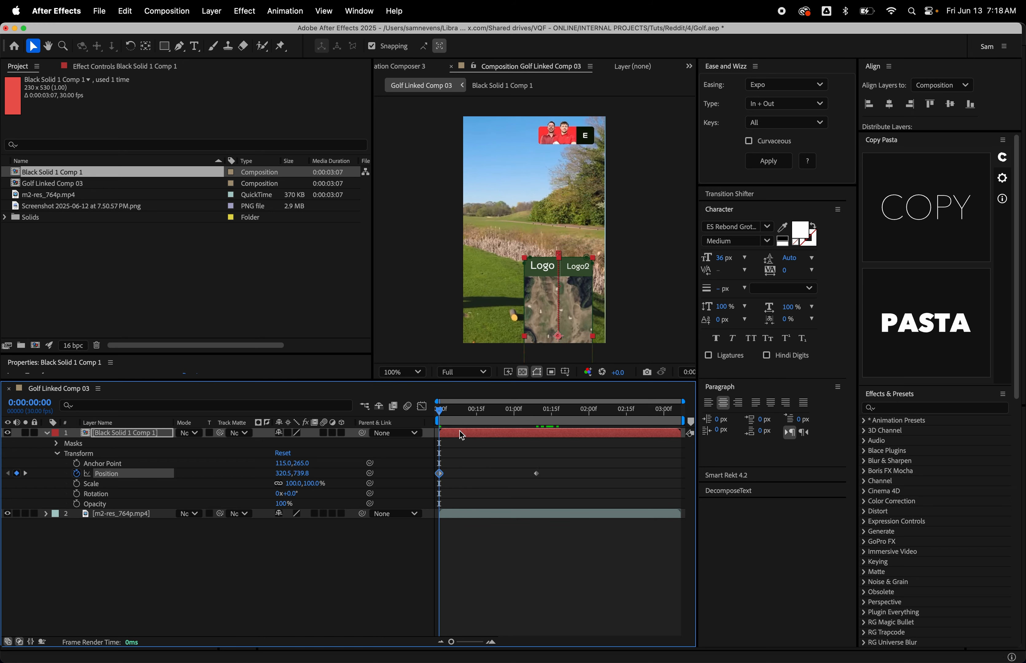
key("Up")
key("Up")
key("Up")
key("Up")
key("Up")
key("Up")
key("Up")
key("Up")
key("Up")
key("Up")
key("Up")
key("Up")
key("space")
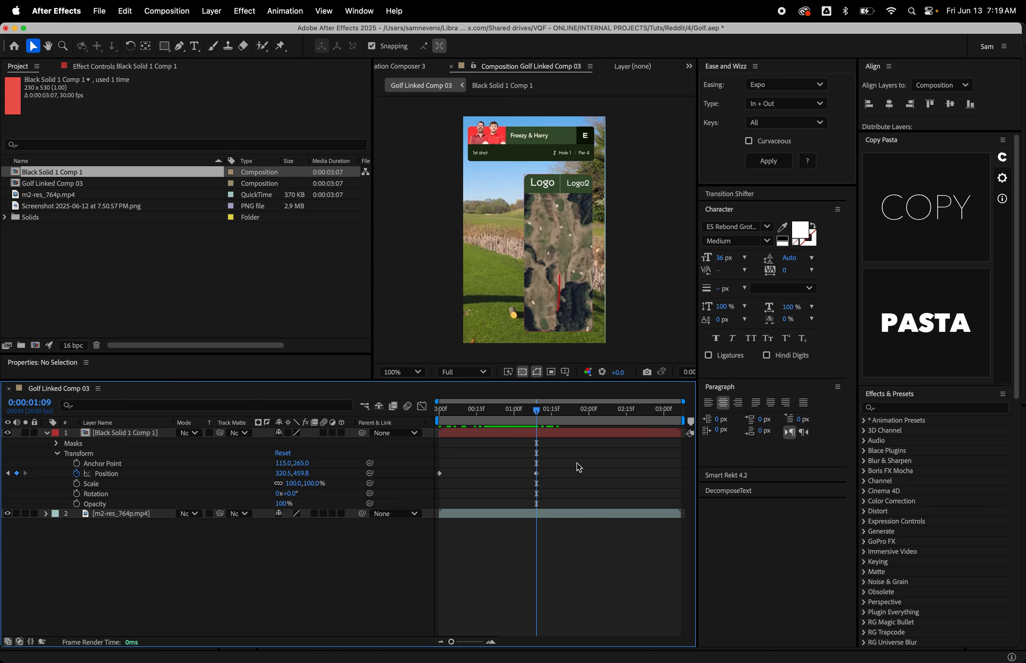
Apply Easy Ease In to the map card's ending Position keyframe and Easy Ease Out to its starting one.
left_click_drag(580, 467, 527, 485)
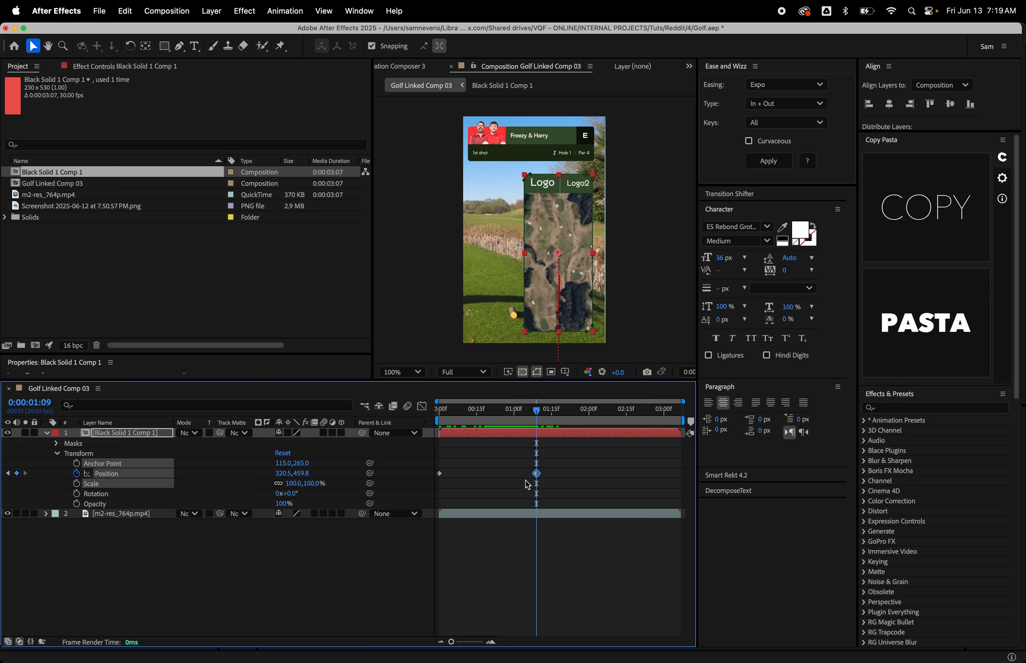
key("shift+F9")
left_click_drag(458, 469, 436, 482)
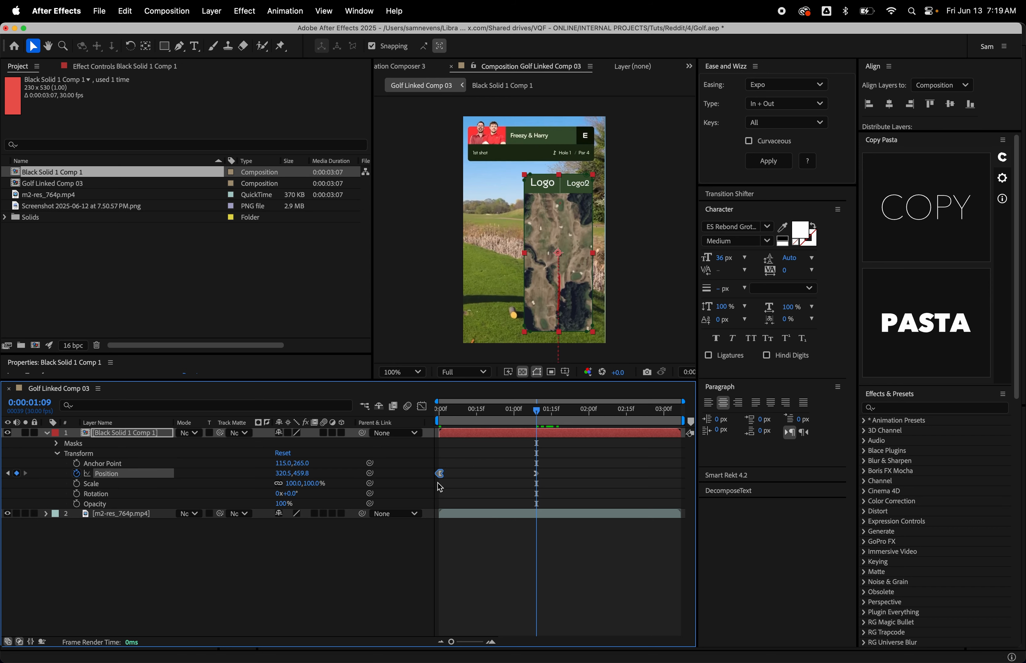
left_click_drag(567, 473, 452, 456)
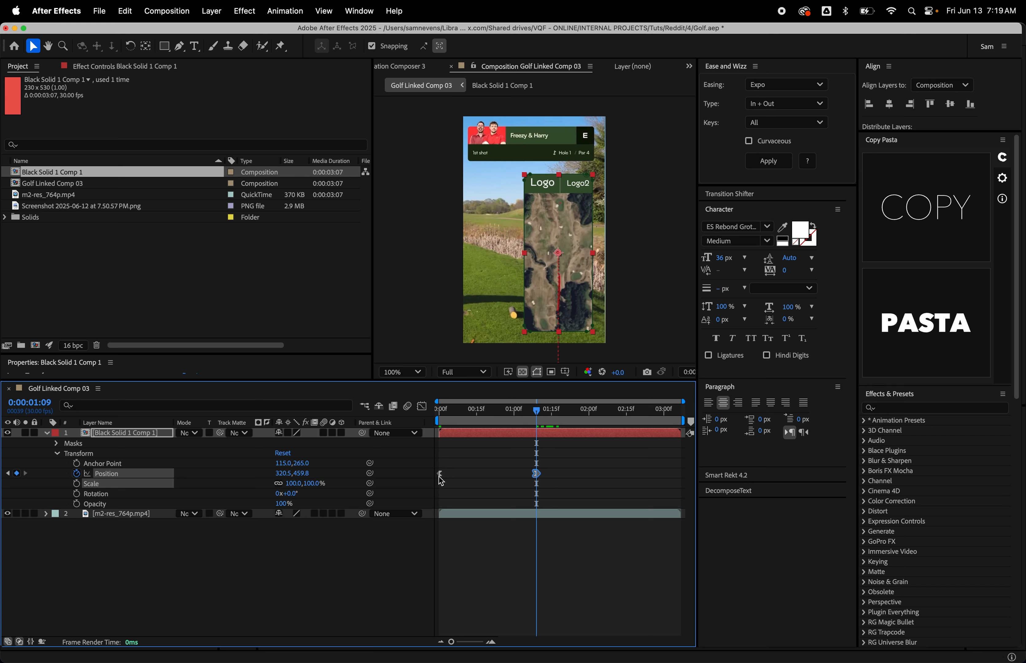
Reshape the Position speed graph so the card's movement peaks early and slows gradually toward the end, previewing the motion.
left_click(422, 406)
left_click_drag(529, 597, 470, 607)
left_click(421, 406)
left_click_drag(515, 412, 429, 452)
key("space")
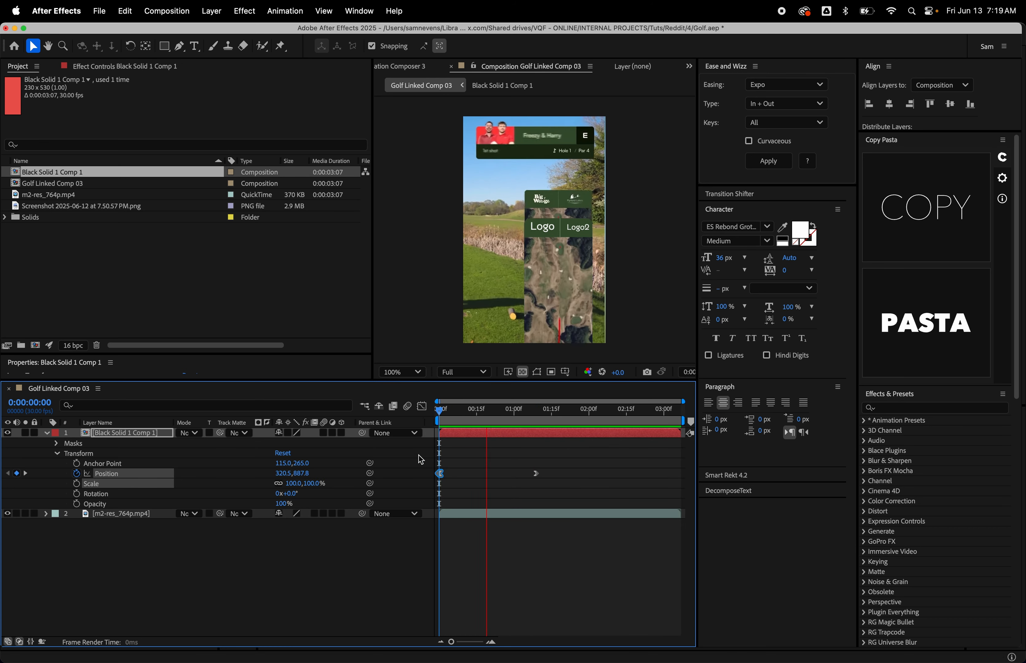
key("space")
left_click(422, 406)
left_click_drag(495, 605, 460, 606)
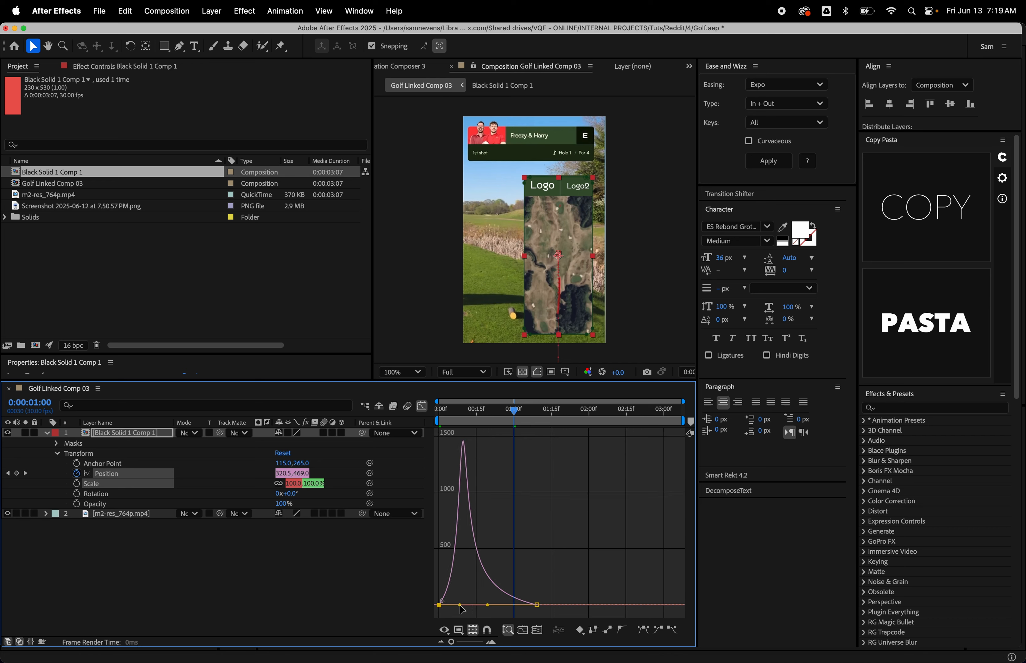
Move the map card's ending Position keyframe earlier, to about the one-second mark, and preview the faster rise.
left_click(414, 407)
key("space")
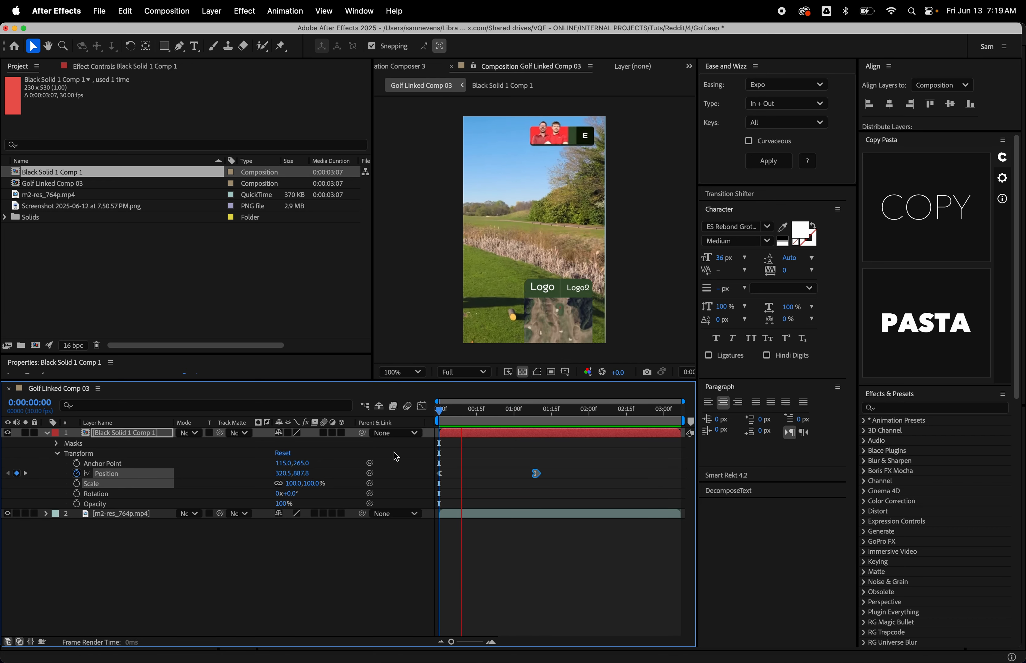
left_click_drag(536, 474, 516, 474)
left_click_drag(535, 408, 359, 426)
key("space")
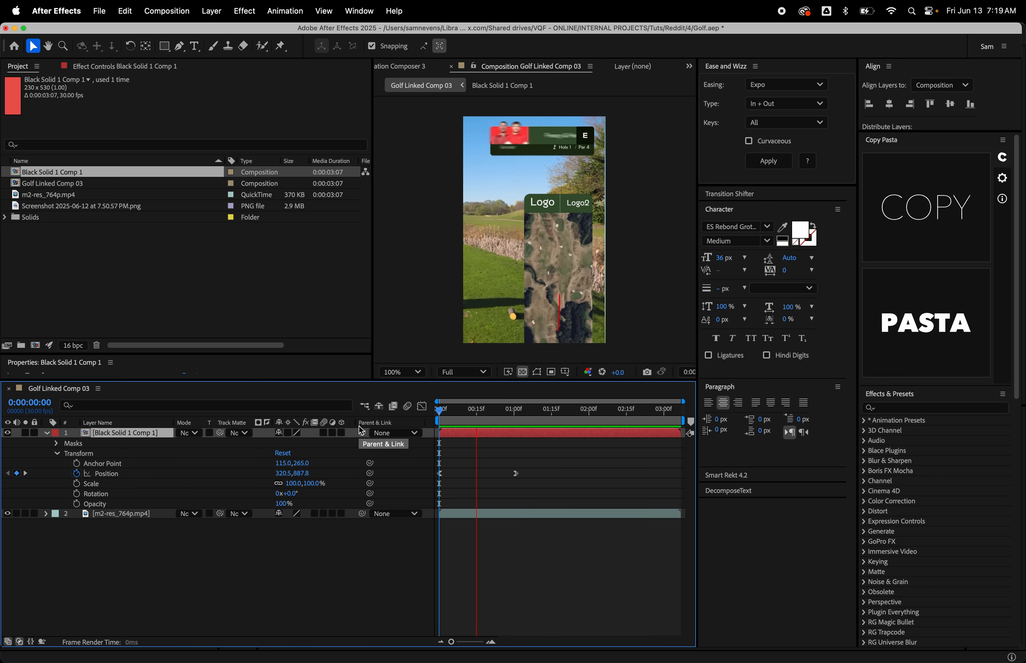
key("space")
left_click_drag(499, 419, 550, 439)
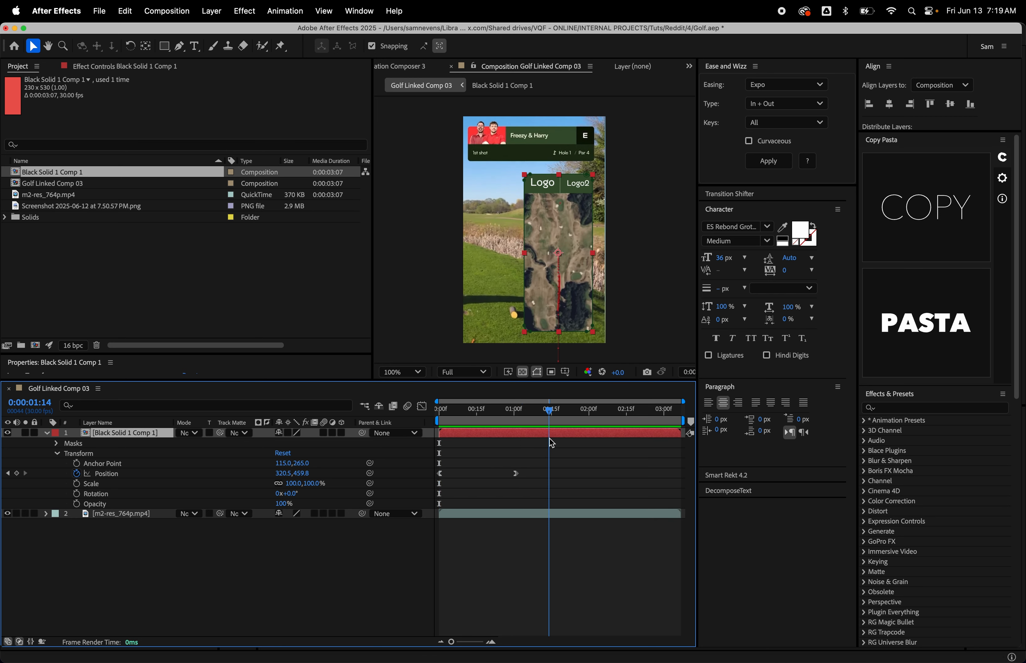
Duplicate the map card layer and remove all Position keyframes from the duplicate at its raised resting position.
left_click(557, 482)
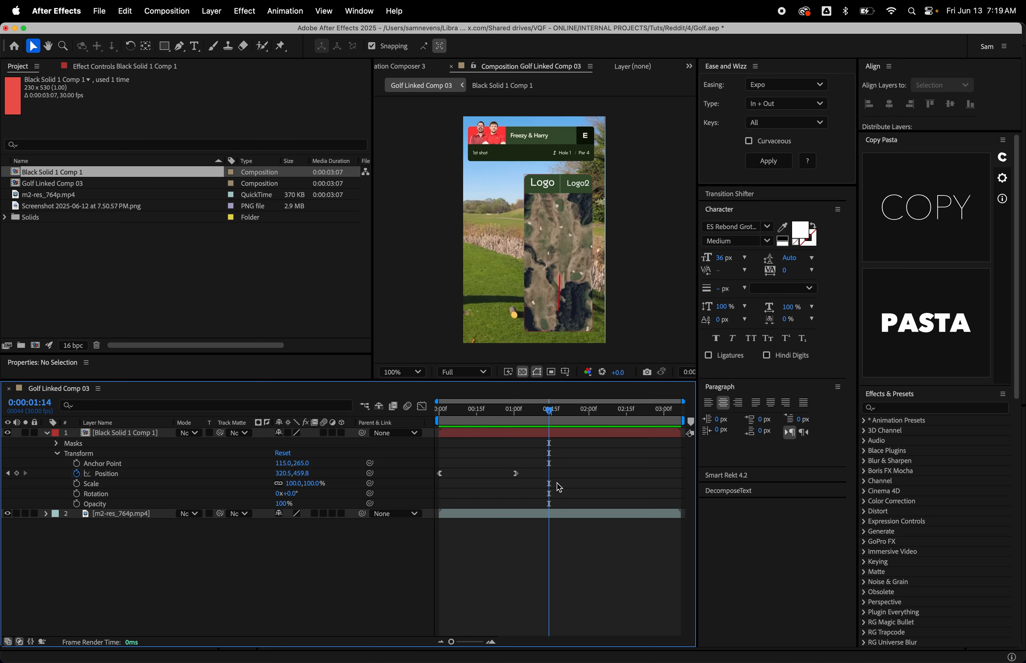
left_click(57, 453)
left_click(117, 434)
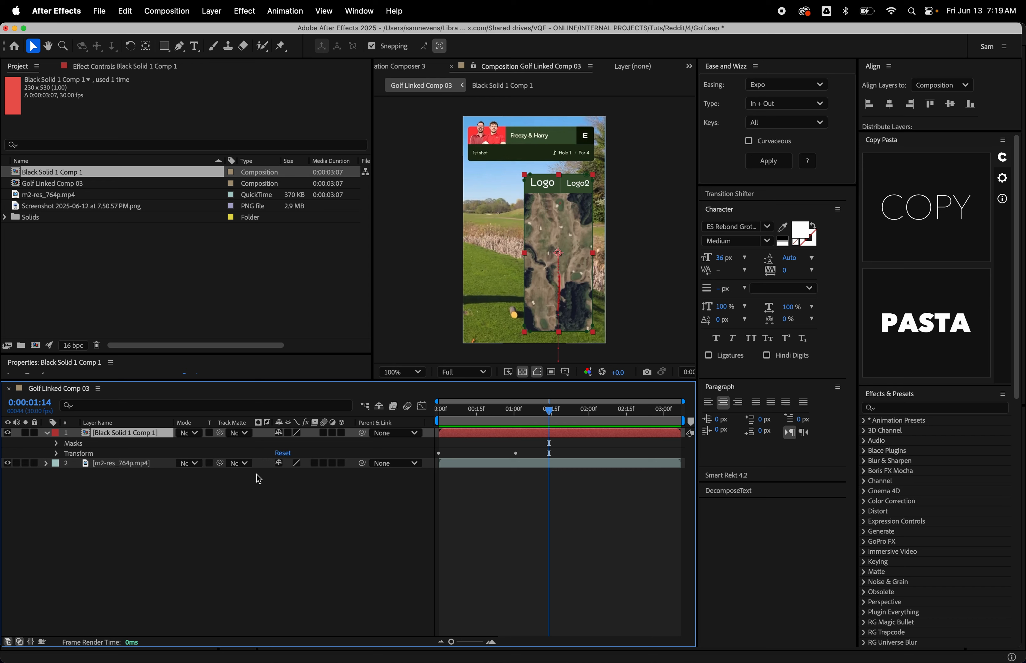
key("super+d")
key("p")
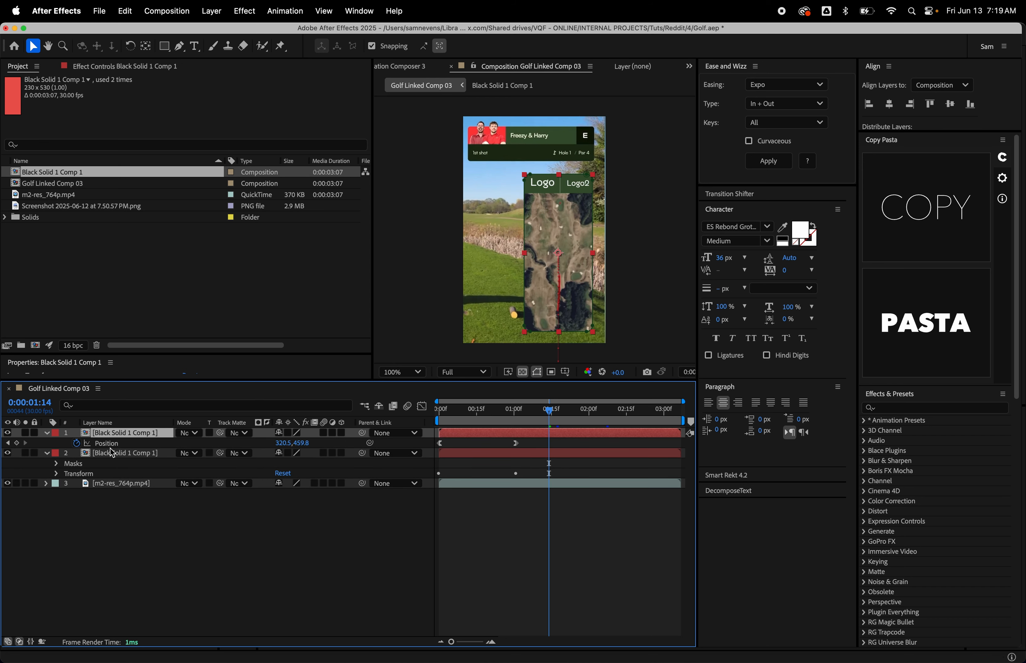
left_click(77, 444)
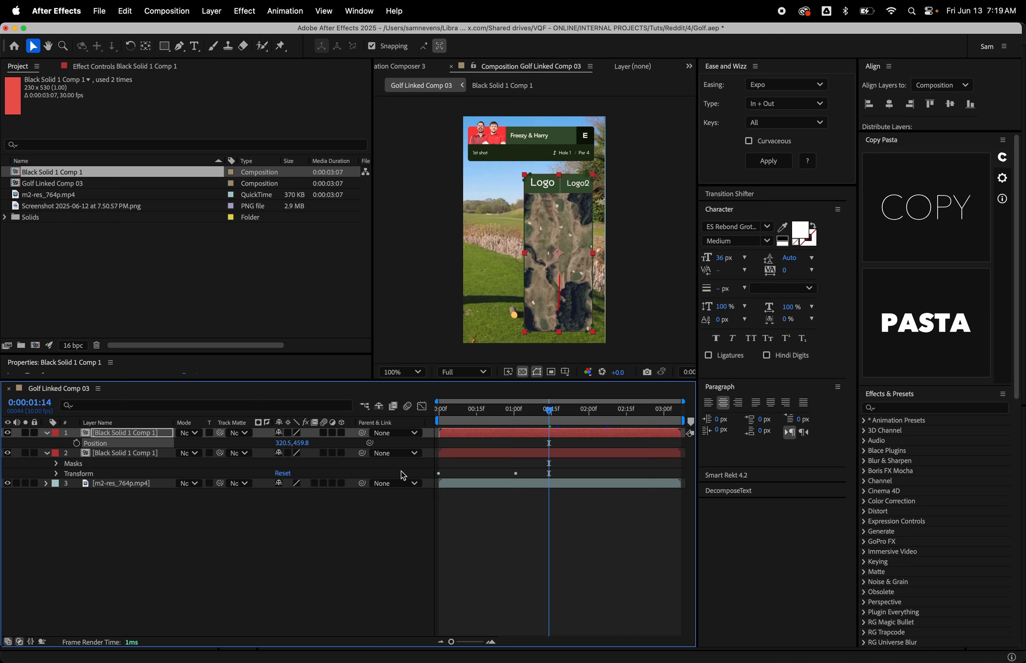
Apply the Fill effect to the duplicated map card layer and set its fill color to white.
left_click(888, 139)
left_click(883, 169)
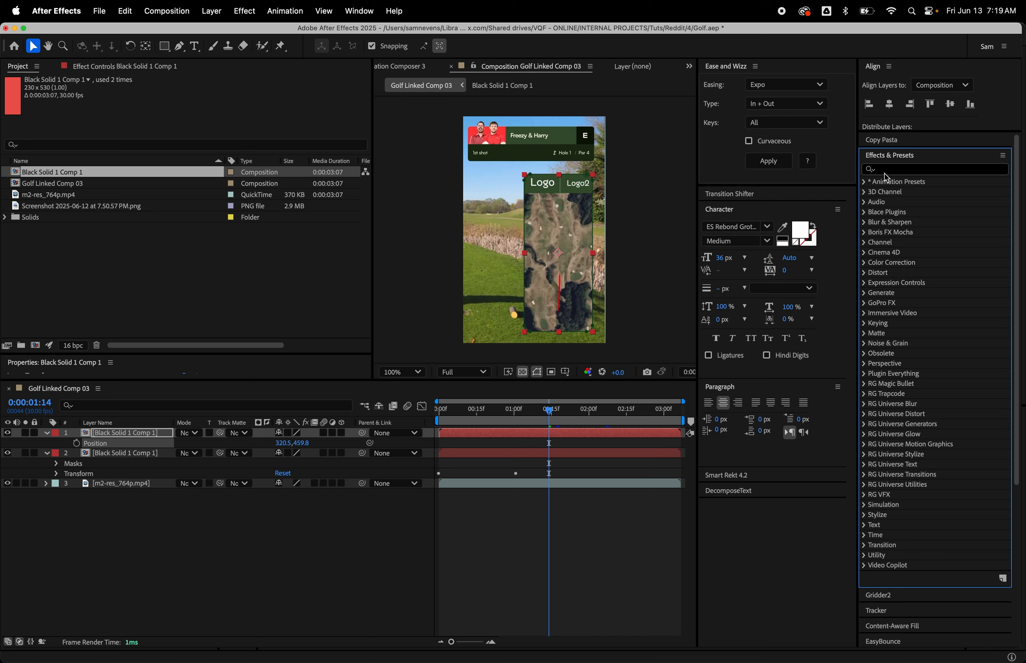
type("fill")
left_click_drag(903, 253, 563, 436)
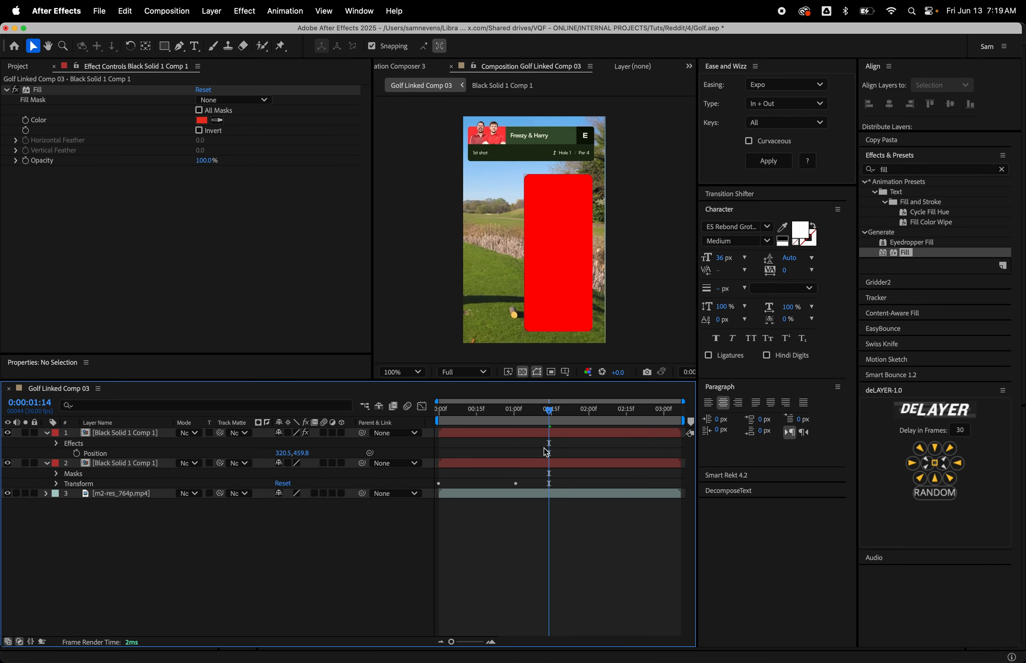
left_click(201, 120)
left_click_drag(485, 328, 183, 143)
key("Return")
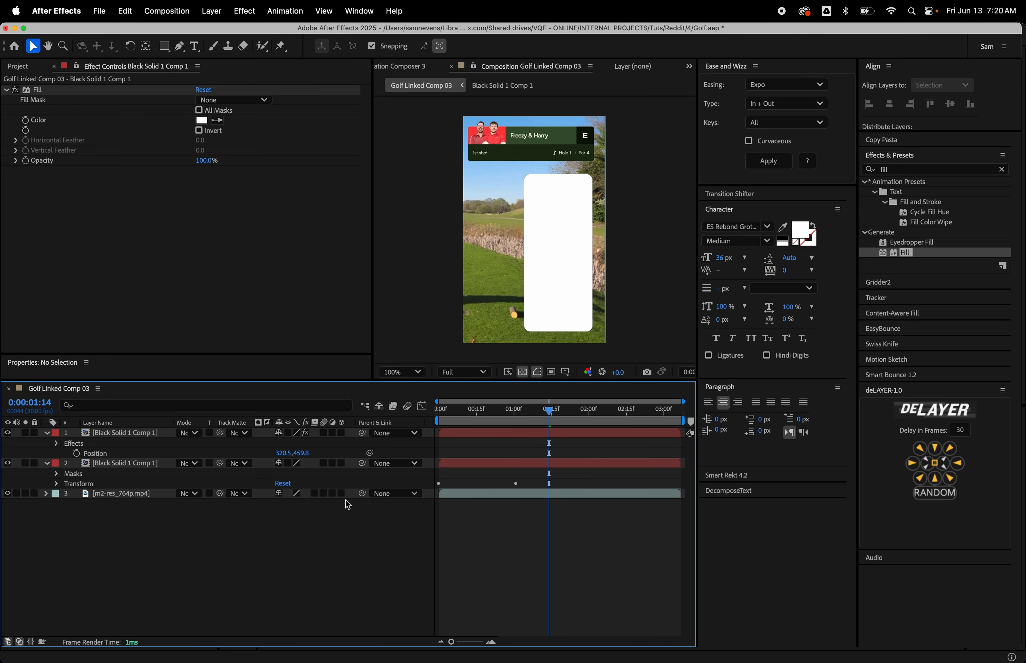
Use the white duplicate as the track matte for the animated map card layer, and check the matte's shape and the masked rise.
left_click_drag(220, 463, 143, 438)
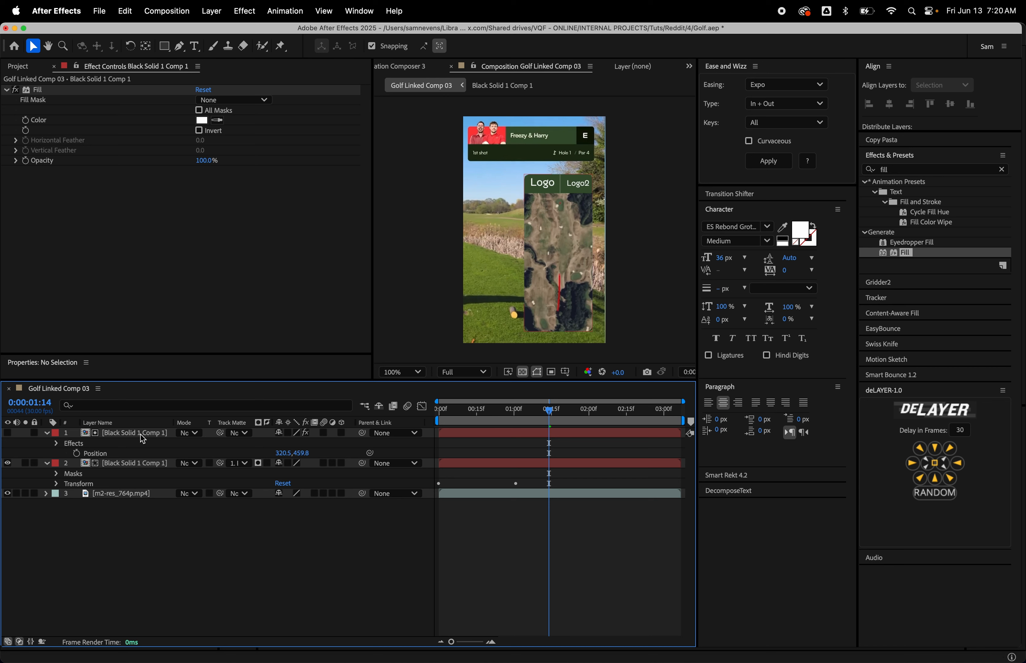
left_click(140, 434)
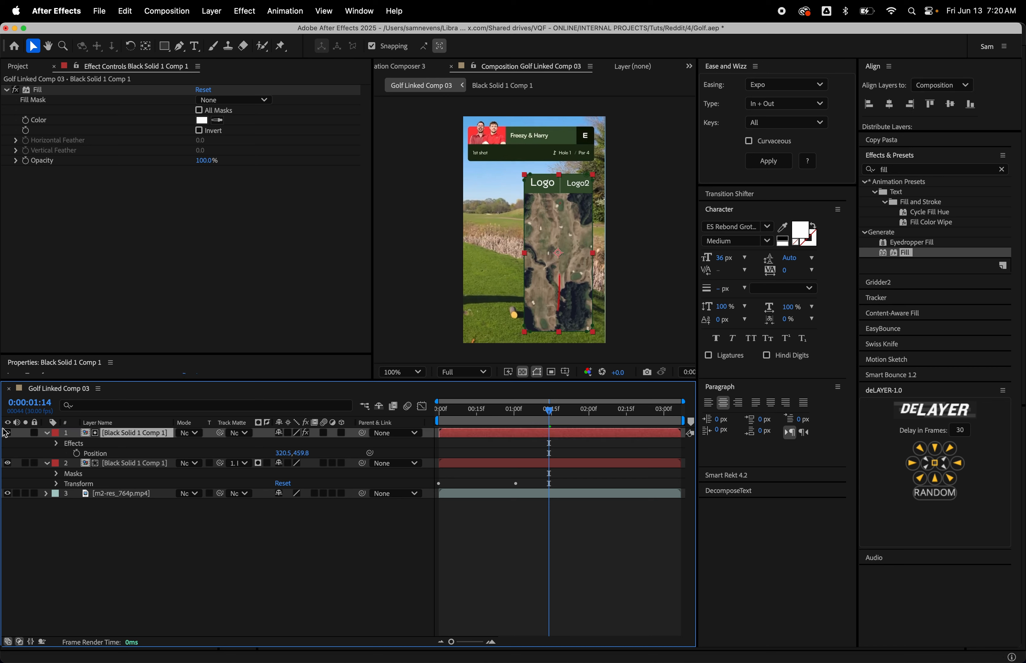
left_click(8, 432)
mouse_move(544, 417)
left_mouse_down()
mouse_move(423, 433)
mouse_move(332, 410)
mouse_move(652, 424)
mouse_move(563, 423)
left_mouse_up()
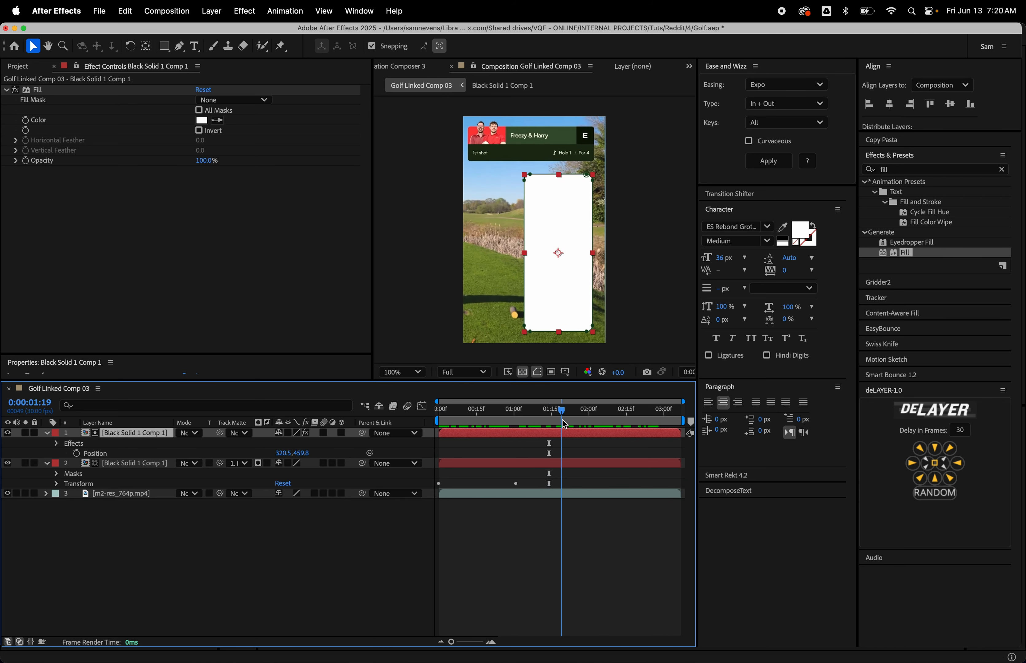
left_click(8, 433)
left_click(241, 464)
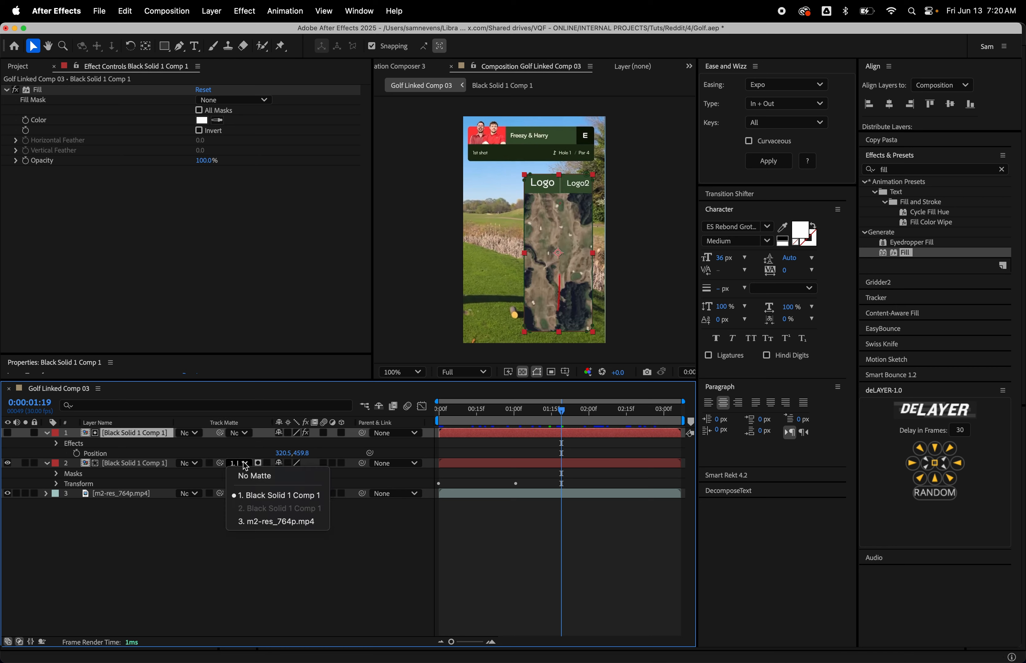
left_click(552, 526)
left_click_drag(561, 420, 427, 452)
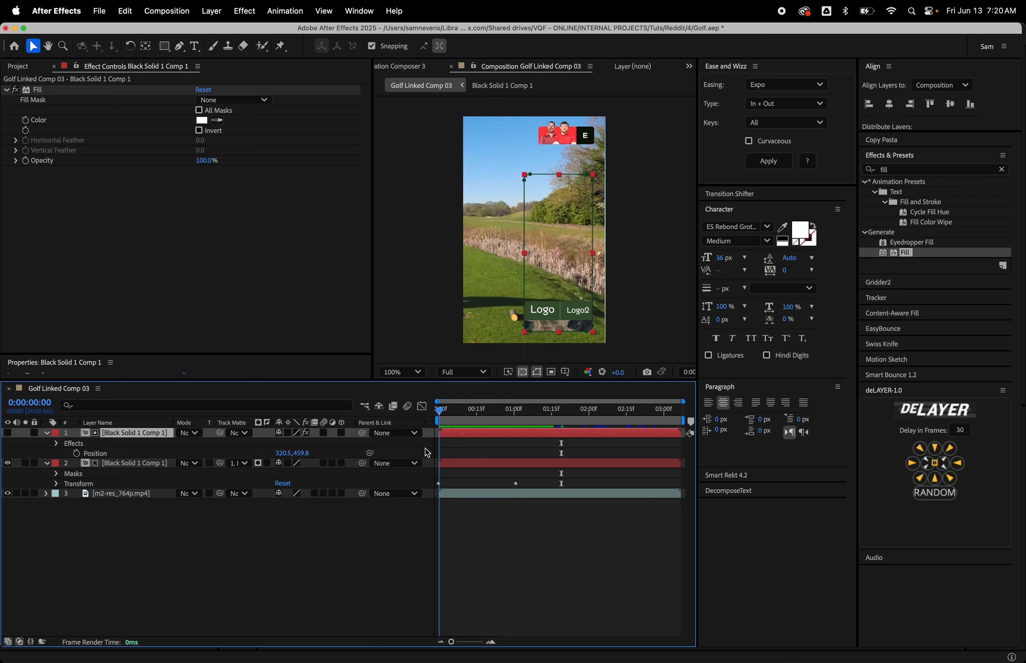
Try nudging the matted map card's starting Position lower and back up at the first frame.
left_click(451, 464)
key("p")
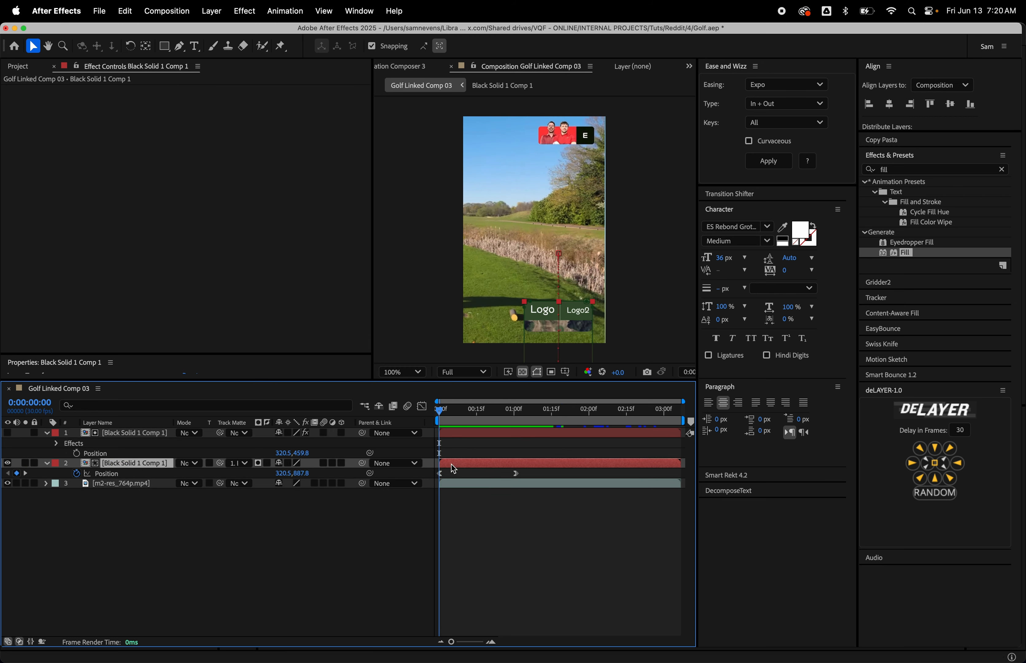
key("Down")
key("Down")
key("Down")
key("Down")
key("Down")
key("Down")
key("Down")
key("Down")
key("Down")
key("Down")
key("Down")
key("Down")
key("Down")
key("Down")
key("Down")
key("Down")
key("Down")
key("Down")
key("Down")
key("Down")
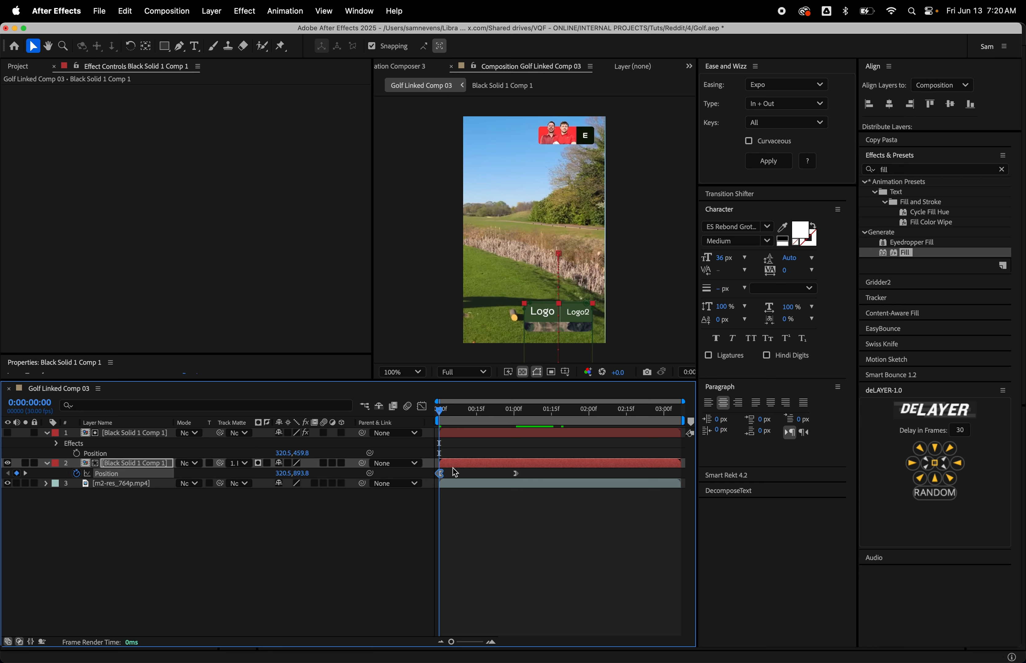
key("Down")
key("Down")
key("Down")
key("Down")
key("Down")
key("Down")
key("Down")
key("Down")
key("Down")
key("Down")
key("Down")
key("Down")
key("Down")
key("Down")
key("Down")
key("Down")
key("Down")
key("Down")
key("Down")
key("Down")
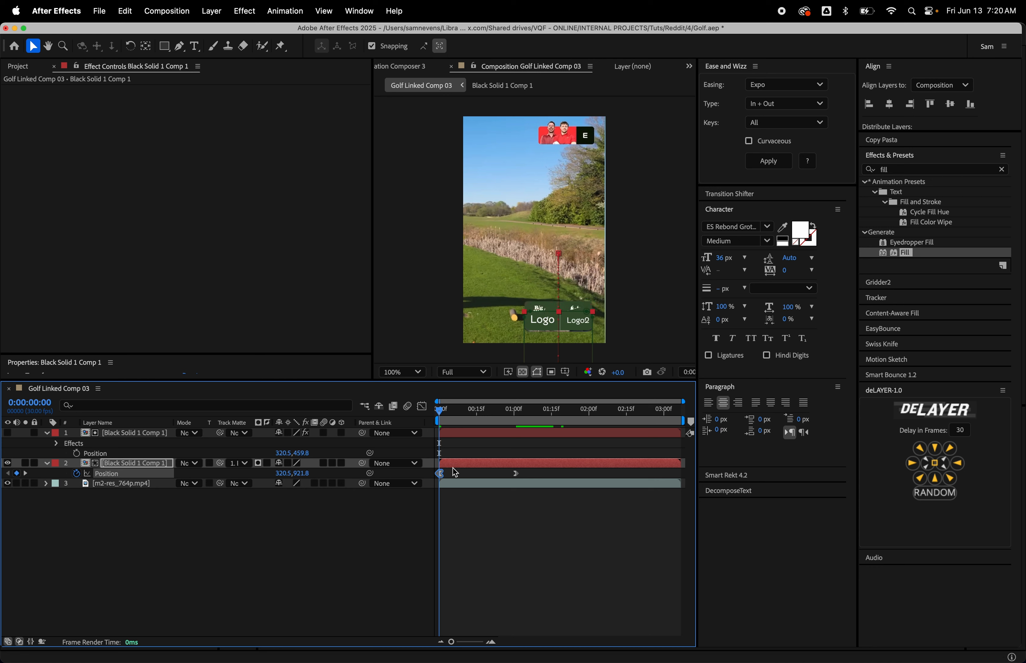
key("Up")
key("Up")
key("Up")
key("Up")
key("Up")
key("Up")
key("Up")
key("Up")
key("Up")
key("Up")
key("Up")
key("Up")
key("Up")
key("Up")
key("Up")
key("Up")
key("Up")
key("Up")
key("Up")
key("Up")
key("Up")
key("Up")
key("Up")
key("Up")
key("Up")
key("Up")
key("Up")
key("Up")
key("Up")
key("Up")
key("Up")
key("Up")
key("Up")
key("Up")
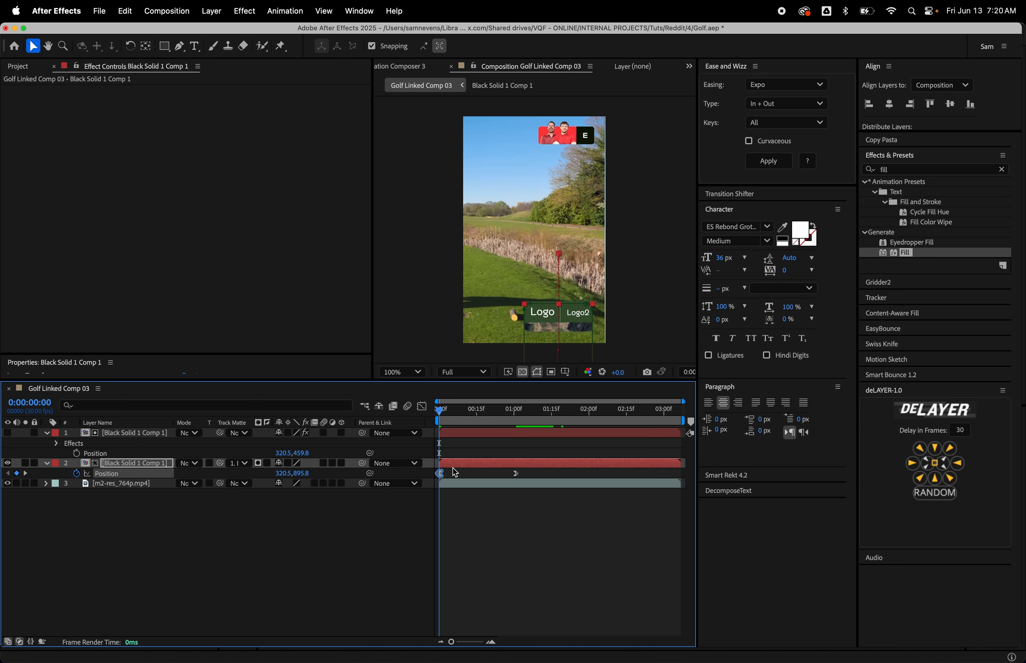
left_click(454, 473)
left_click(479, 535)
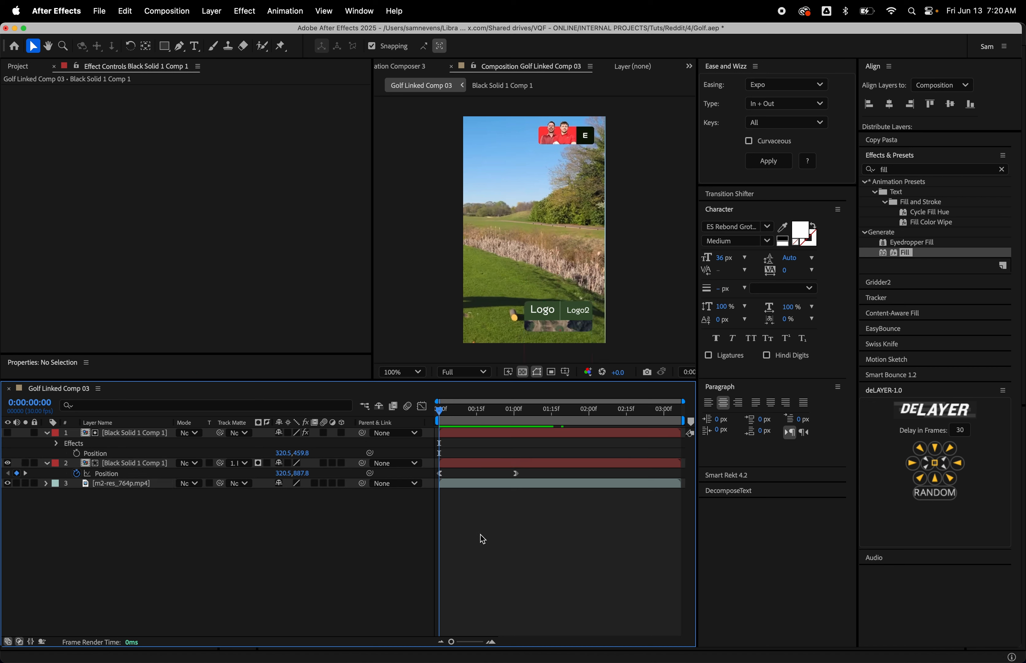
Hide the animated map card layer and examine the reference card's logo header and total yards footer up close.
left_click(7, 463)
key("h")
left_click_drag(564, 318, 551, 198)
key("period")
key("period")
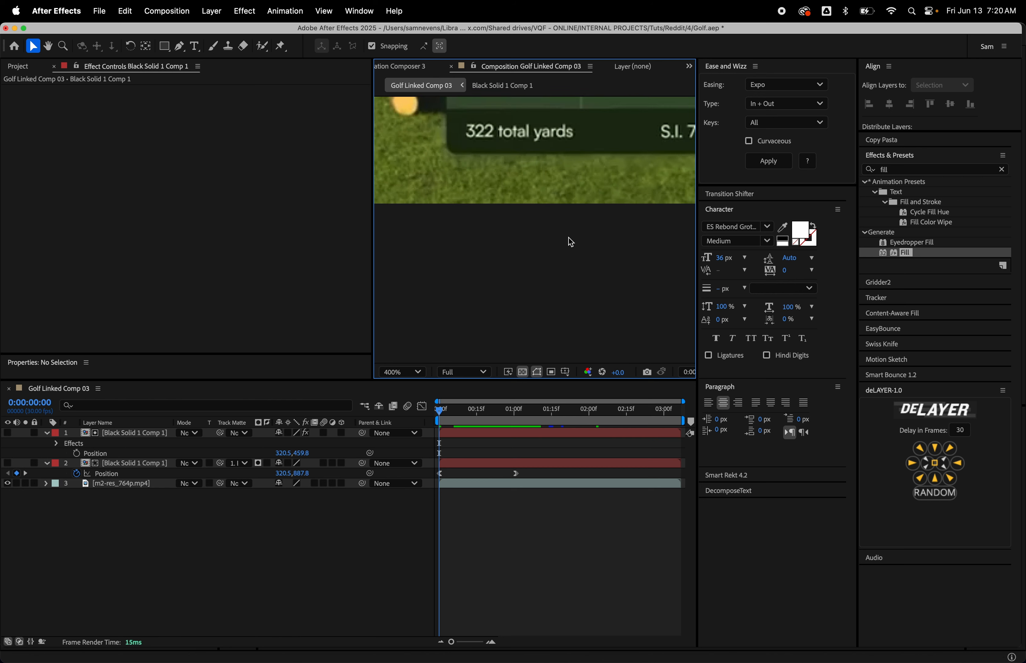
key("space")
left_click_drag(568, 237, 496, 309)
key("comma")
left_click(520, 531)
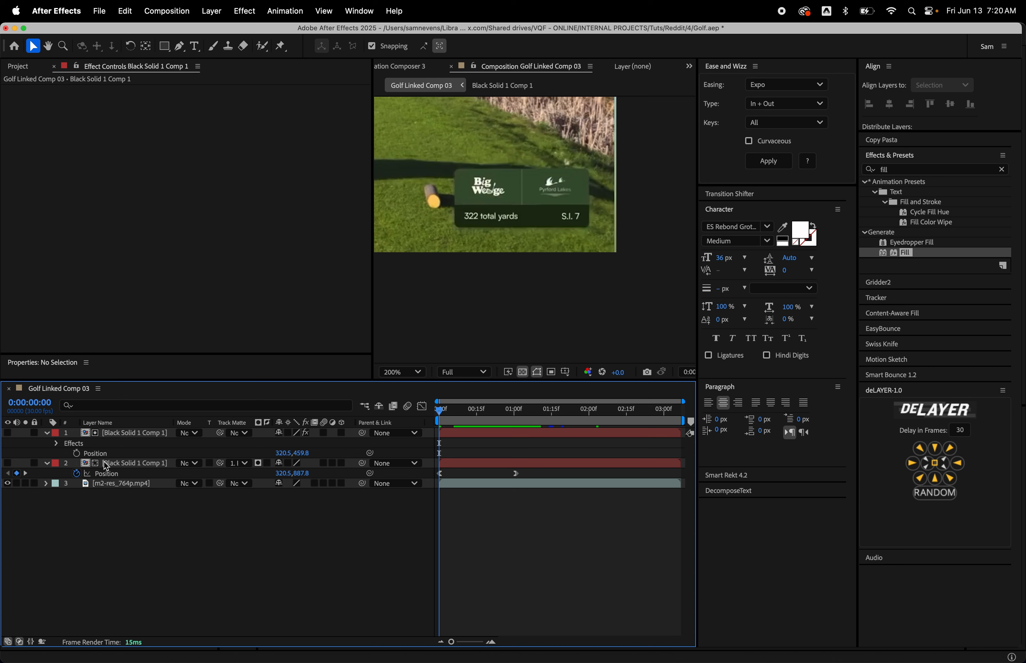
Duplicate the animated map card layer together with its Position keyframes and track matte.
left_click(115, 465)
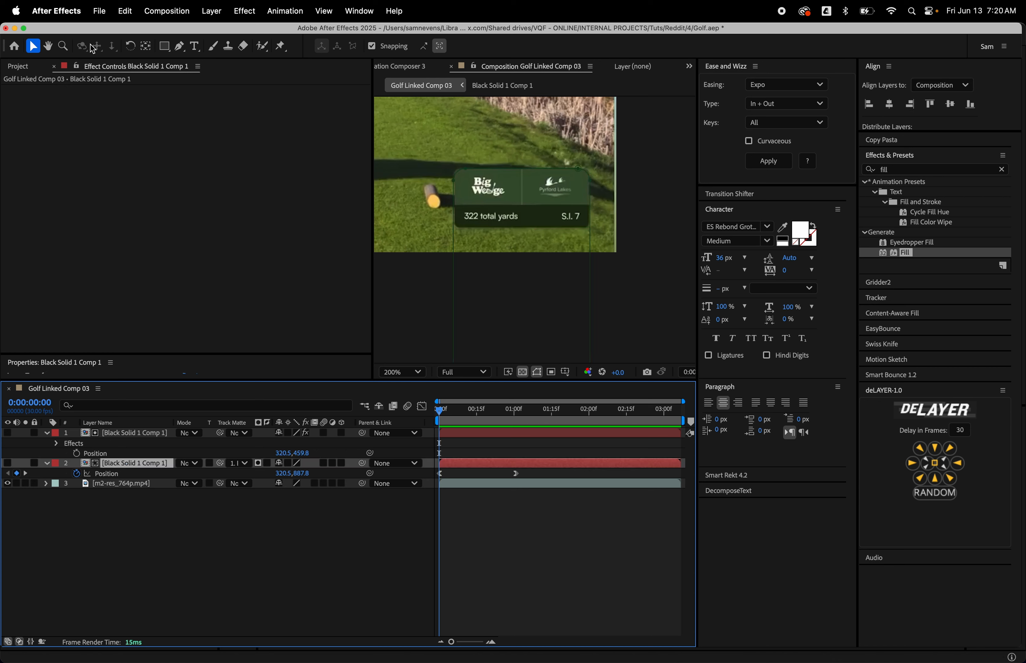
left_click(23, 68)
left_click(122, 465)
key("super+d")
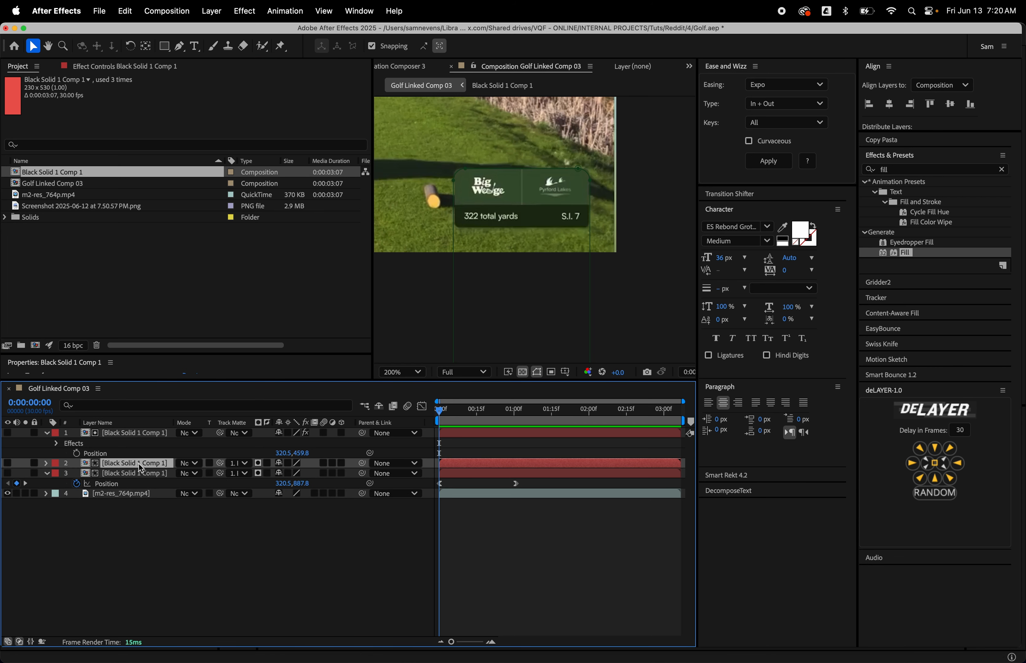
left_click(8, 462)
left_click(8, 462)
Inspect the source composition shared by the two animated map card layers.
double_click(124, 464)
key("super+w")
double_click(125, 473)
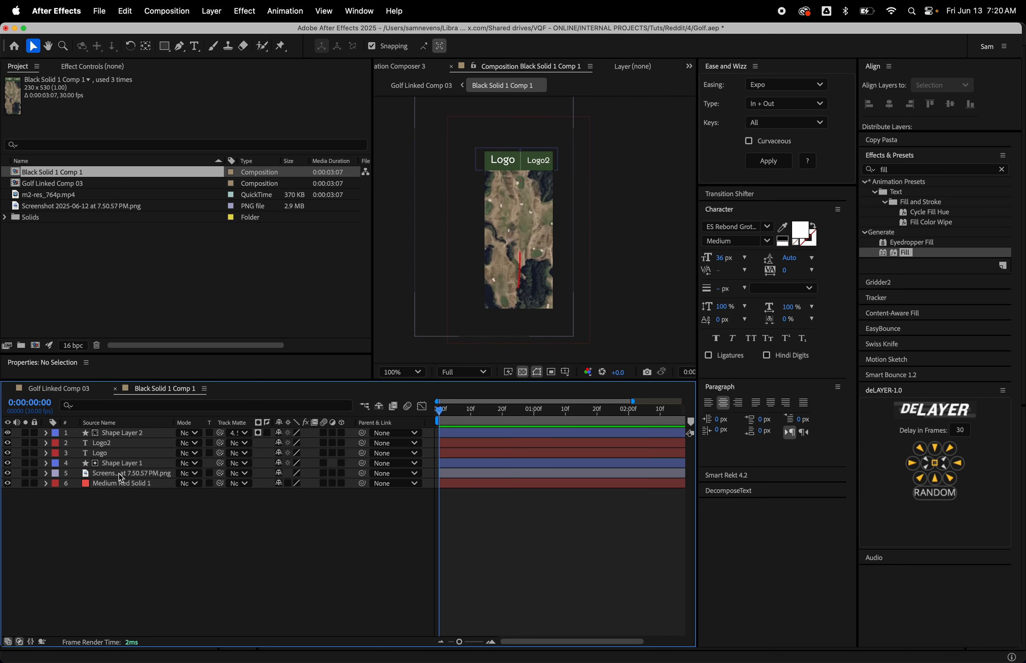
key("super+w")
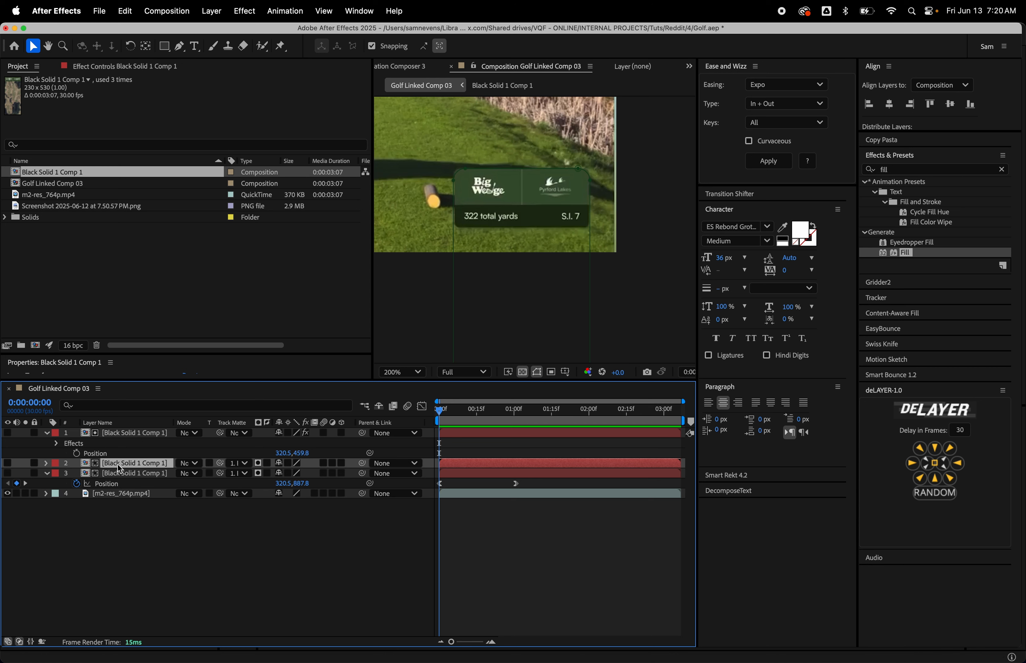
Duplicate the map card's source composition in the project and replace the upper animated layer's source with the copy.
right_click(117, 464)
mouse_move(186, 536)
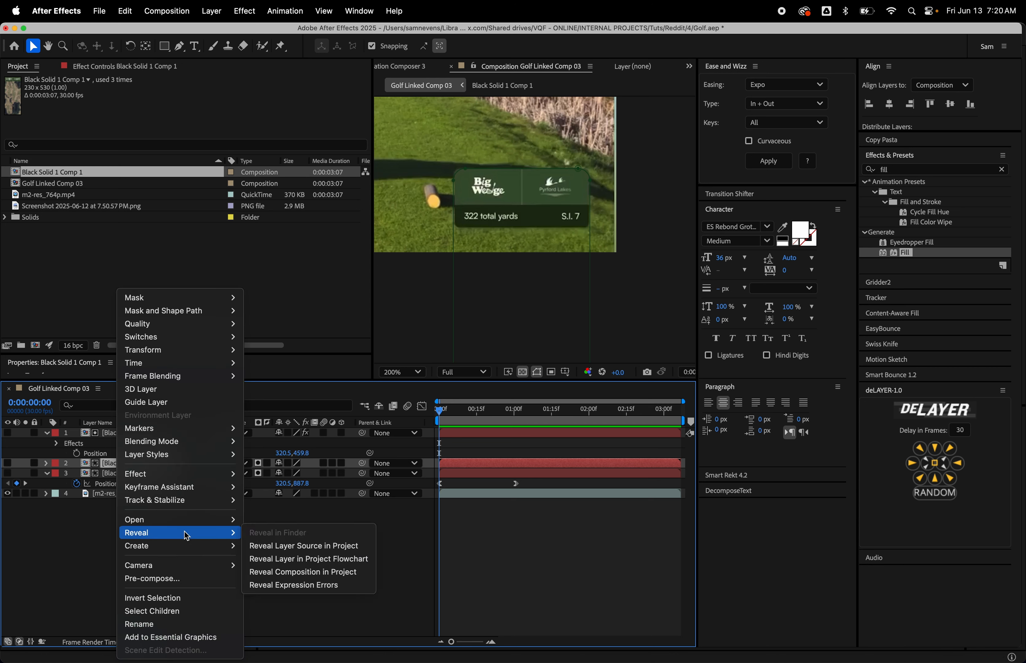
left_click(311, 545)
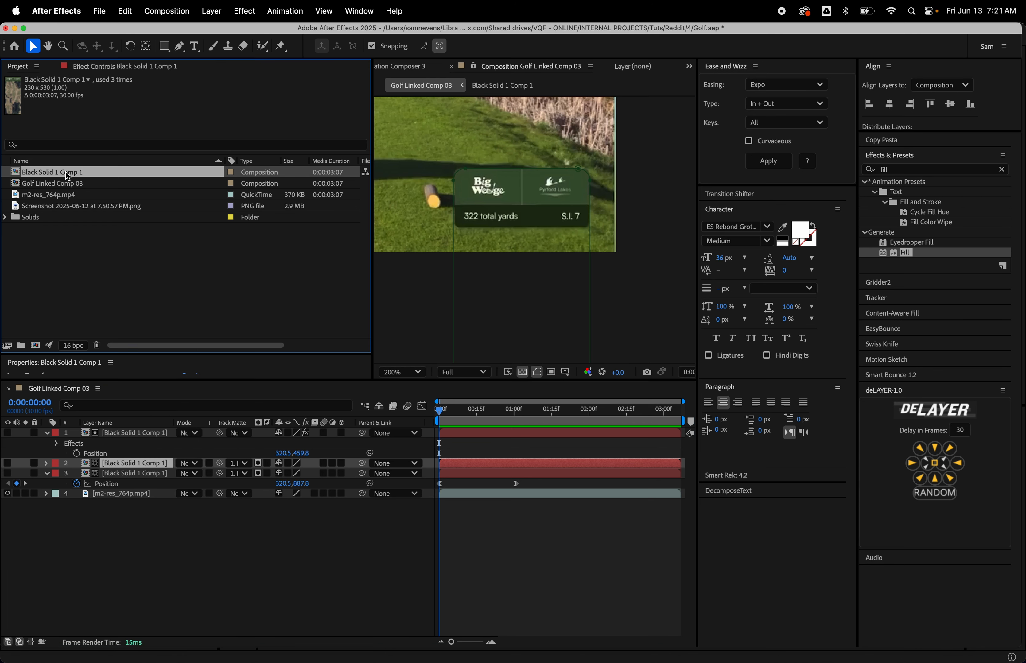
key("super+d")
left_click_drag(85, 186, 143, 467)
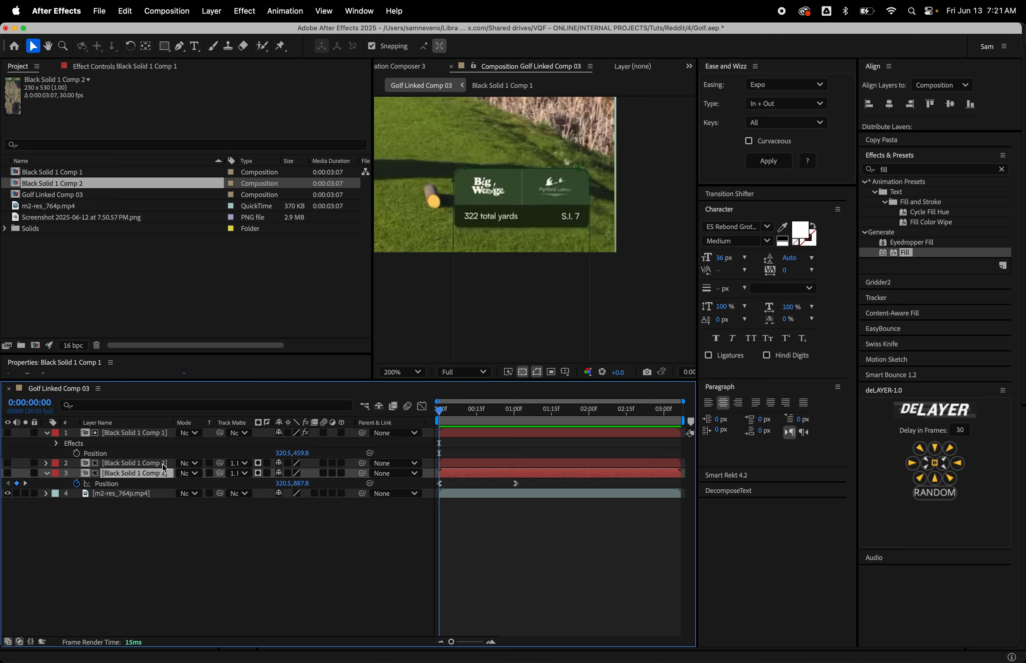
left_click(133, 473)
left_click(146, 463)
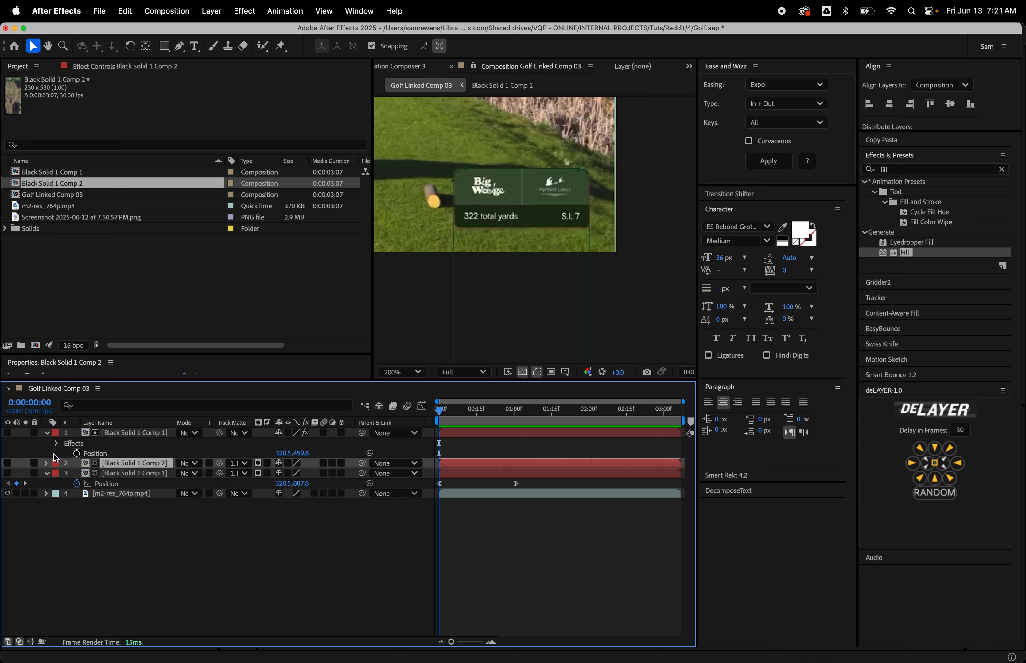
key("F2")
left_click(8, 462)
Open the upper animated layer's copied composition and set its height to 200 px.
double_click(117, 465)
key("super+k")
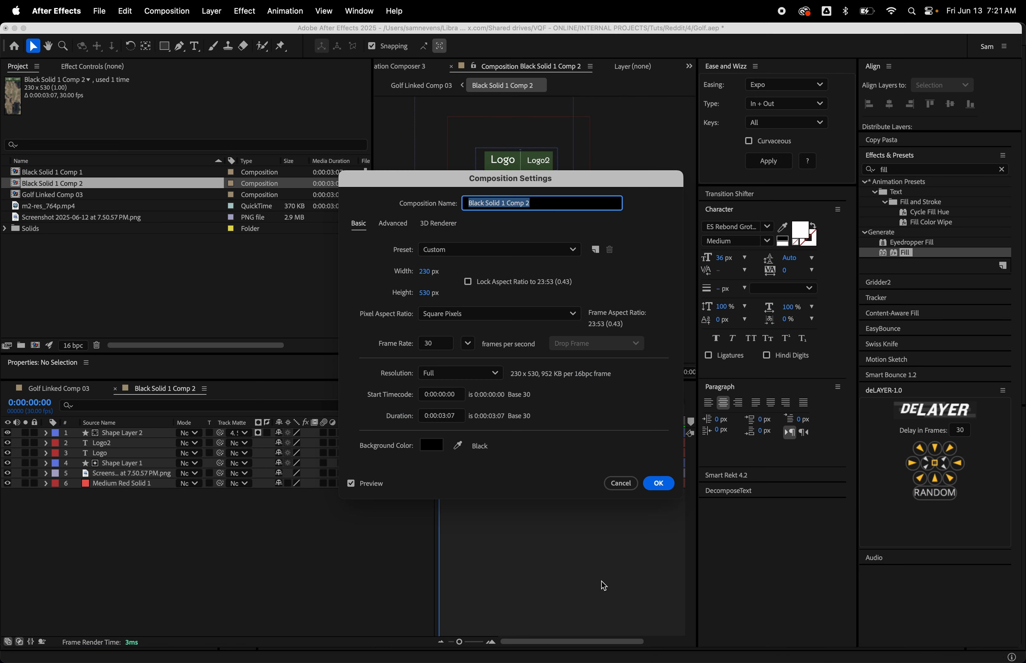
left_click(428, 293)
type("200")
key("Return")
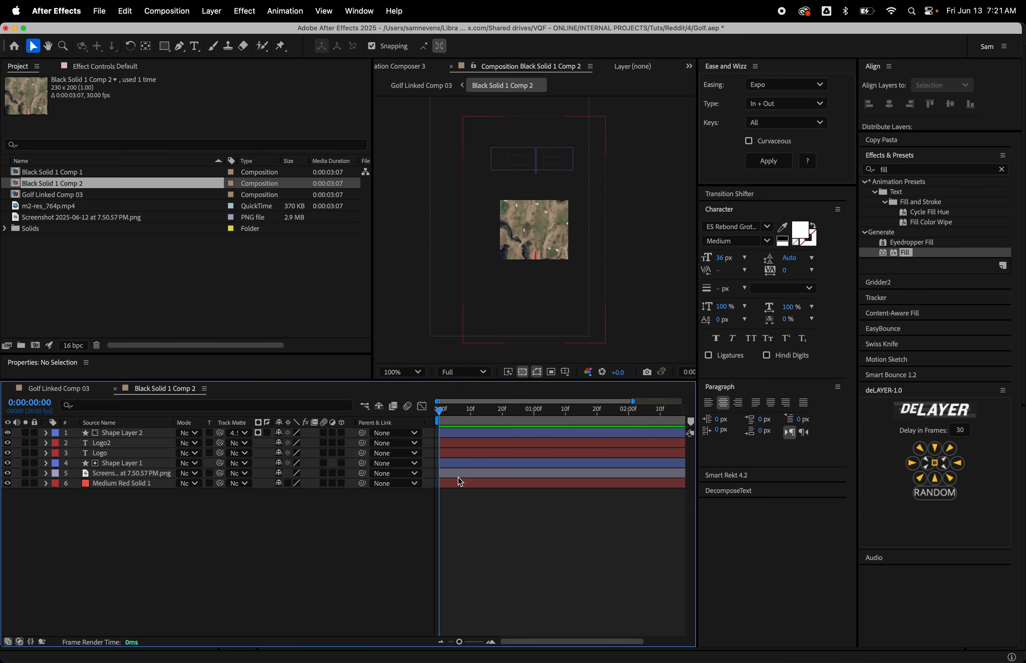
Delete the shape, text and screenshot layers from the copied composition, keeping only Medium Red Solid 1.
left_click(121, 436)
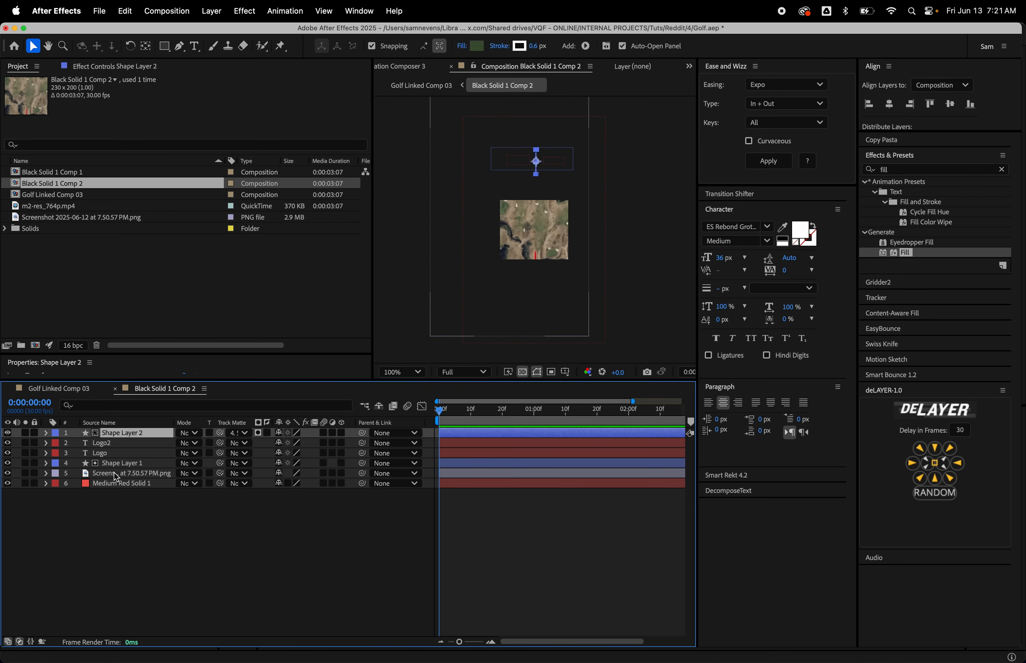
left_click(114, 473)
left_click(111, 424)
left_click(109, 434, "shift")
key("Delete")
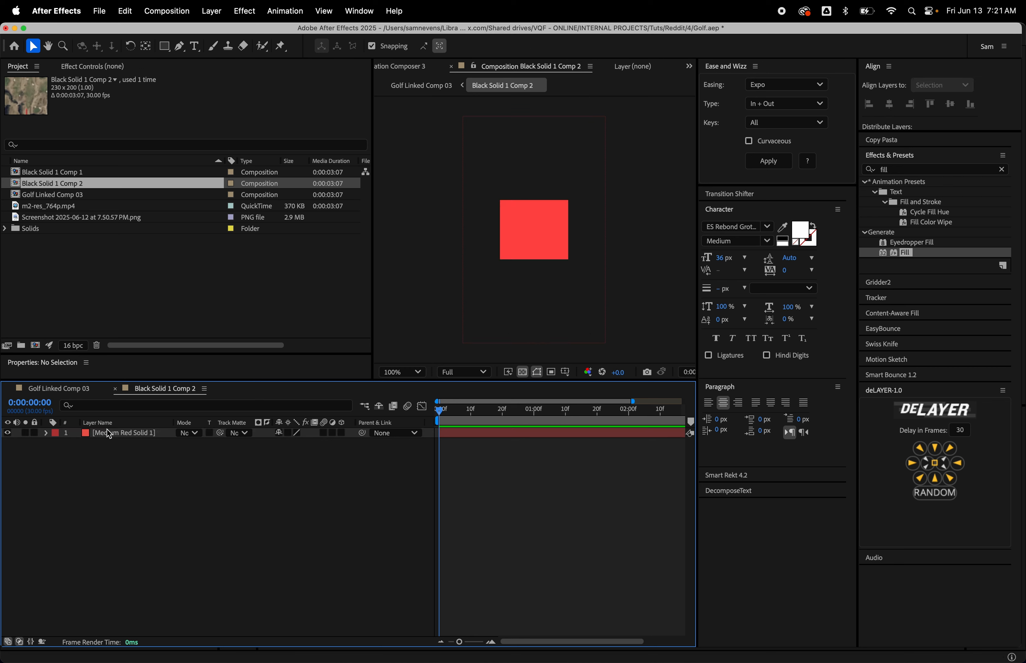
Set the height of the Black Solid 1 Comp 2 composition to 100 px.
key("super+k")
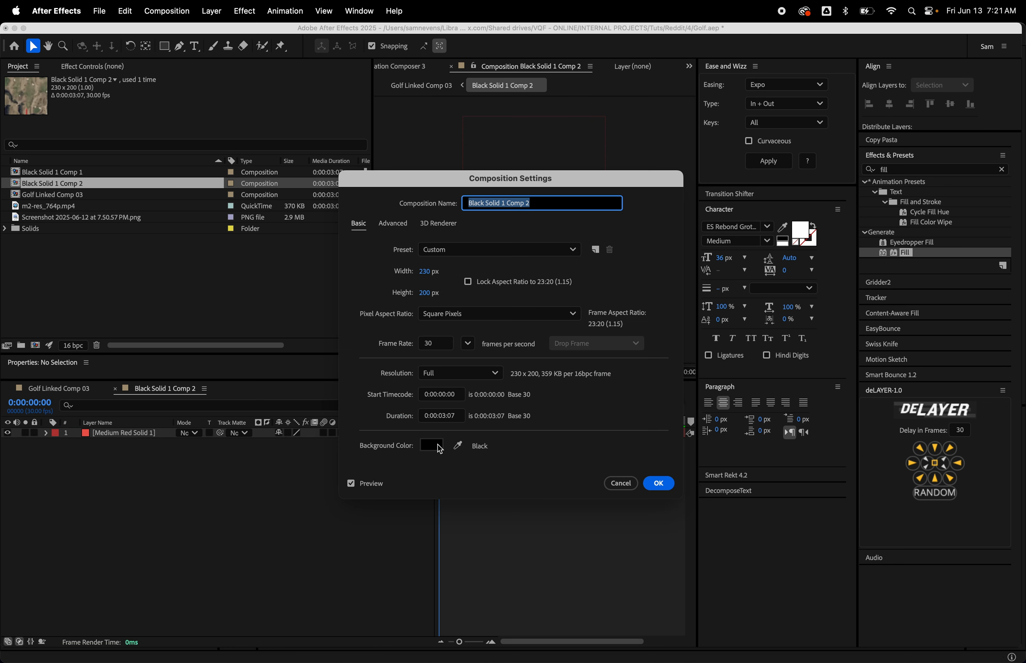
left_click(425, 293)
type("100")
key("Tab")
key("Return")
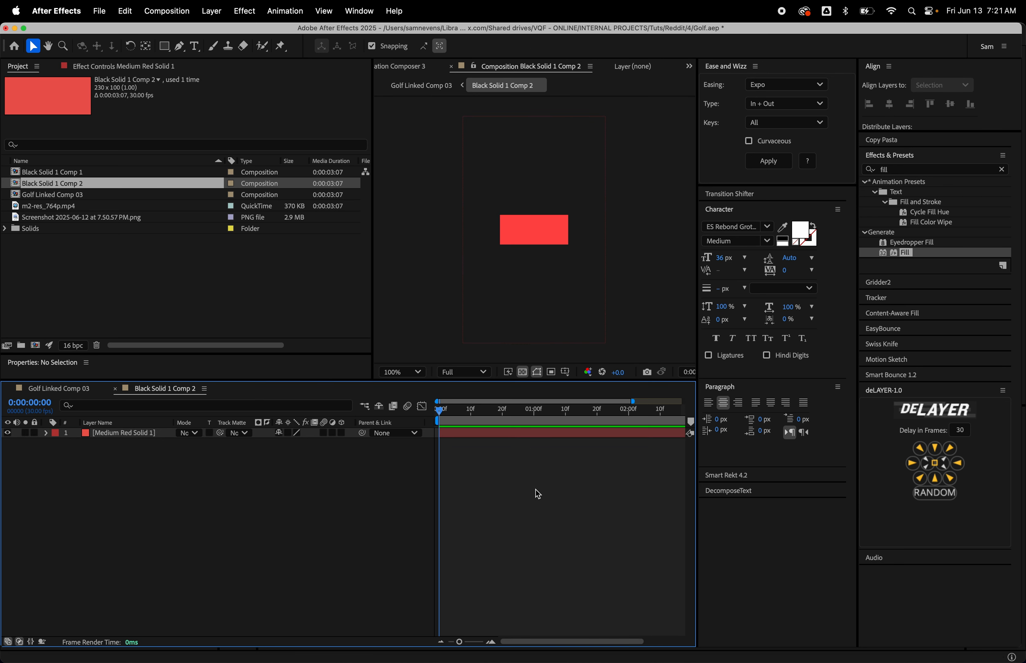
Return to Golf Linked Comp 03 and delete the Black Solid 1 Comp 2 layer's position keyframes.
key("super+w")
left_click_drag(446, 417, 435, 485)
key("u")
key("Delete")
Move the red footer layer down to about Y 672.8 so that it sits over the reference card's yardage footer.
key("shift+Down")
key("shift+Down")
key("shift+Down")
key("shift+Down")
key("shift+Down")
key("shift+Down")
key("shift+Down")
key("shift+Down")
key("shift+Down")
key("shift+Down")
key("shift+Down")
key("shift+Down")
key("shift+Down")
key("shift+Down")
key("shift+Down")
key("shift+Down")
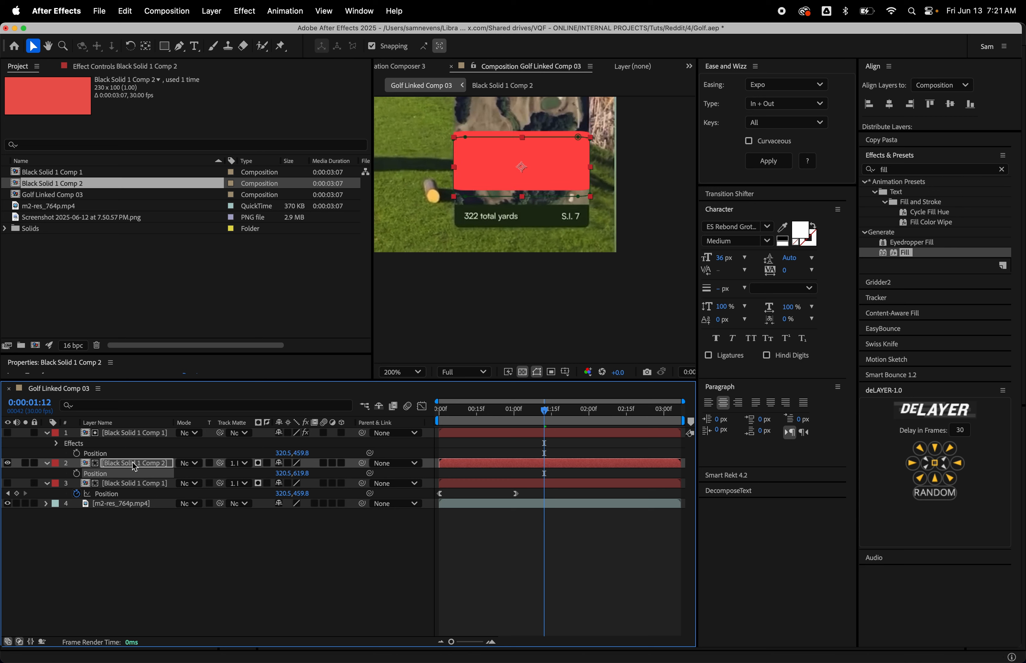
key("shift+Down")
key("shift+Down")
key("shift+Down")
key("shift+Down")
key("shift+Down")
key("Down")
key("Down")
key("Down")
key("Down")
key("Down")
key("Down")
key("Up")
key("Up")
key("Up")
key("Up")
key("period")
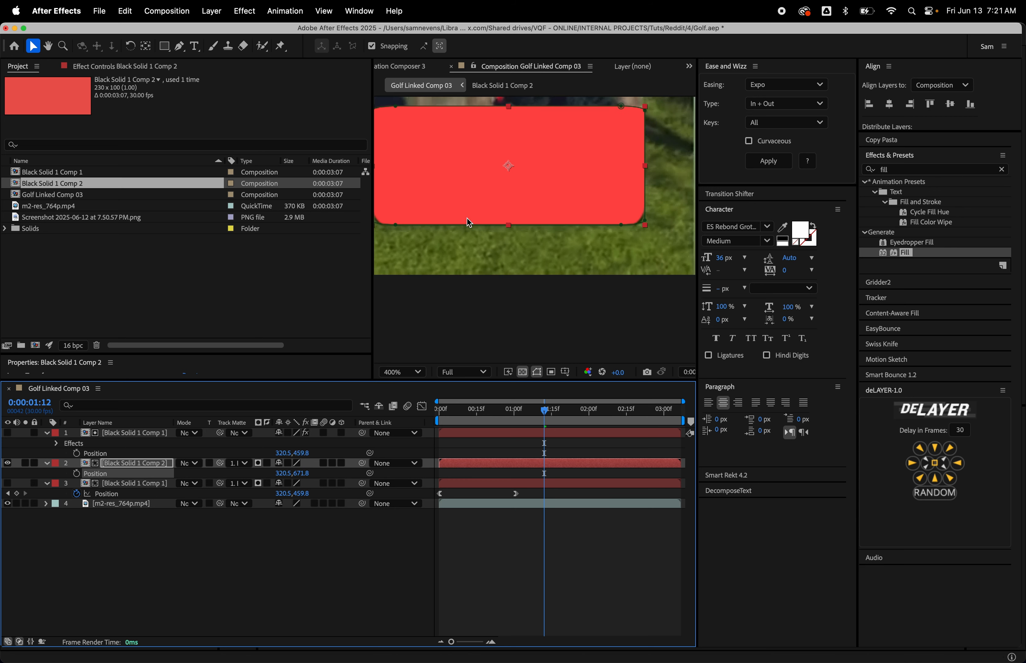
key("Down")
key("Down")
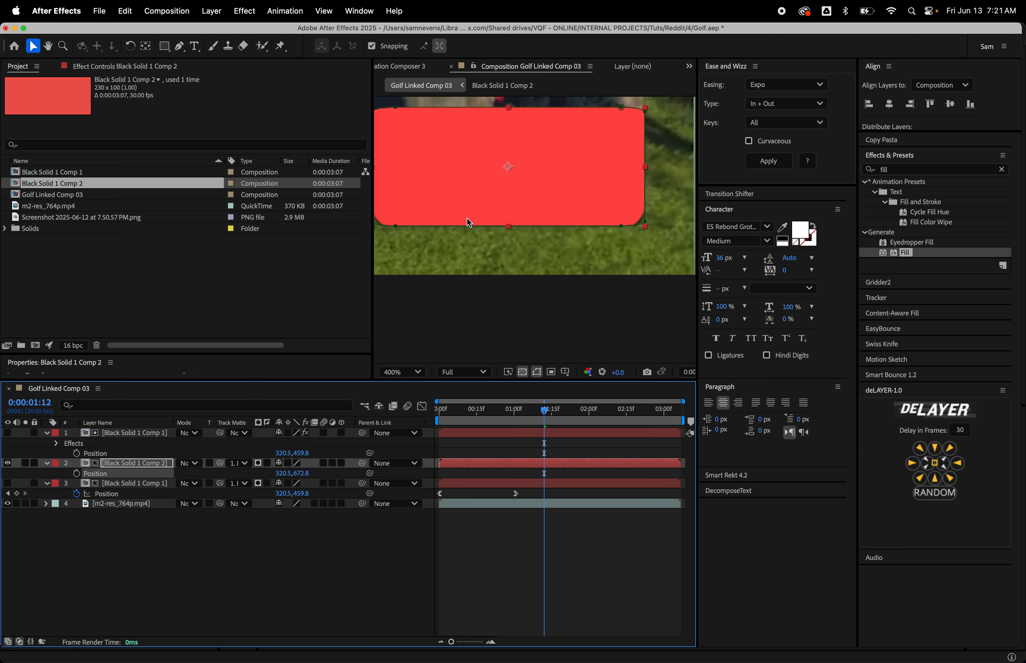
key("Up")
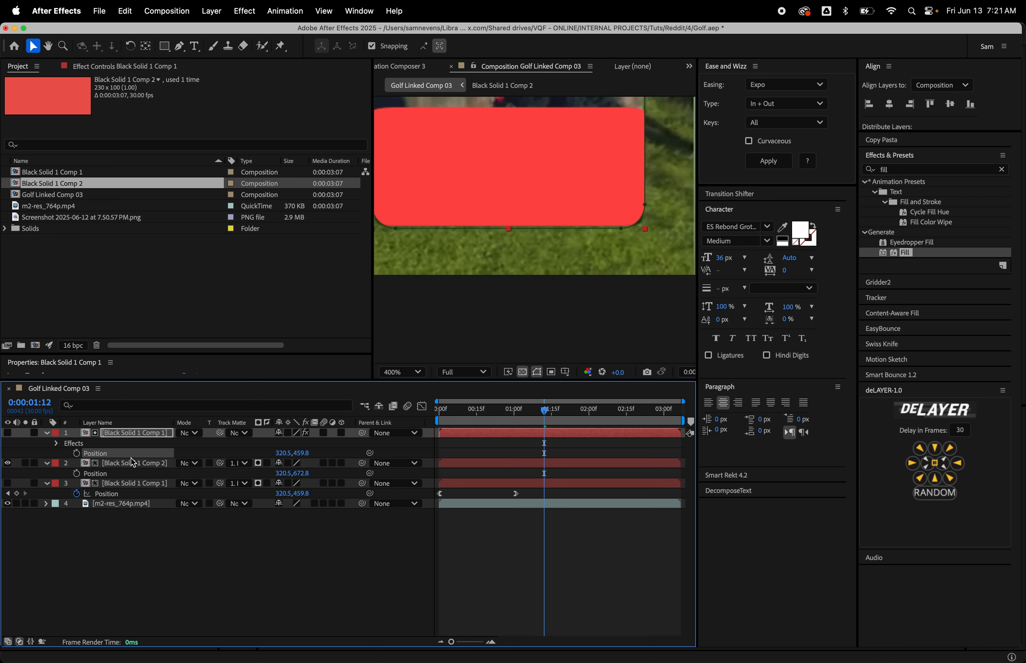
Replace the Black Solid 1 Comp 2 layer's mask with a rounded rectangle mask covering the whole layer.
key("m")
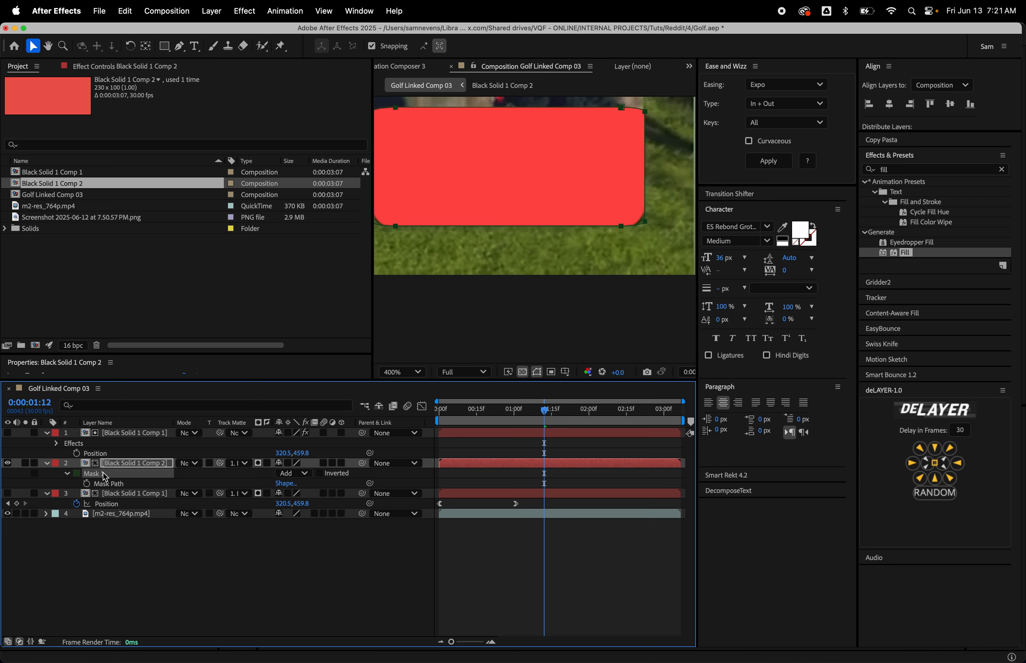
key("m")
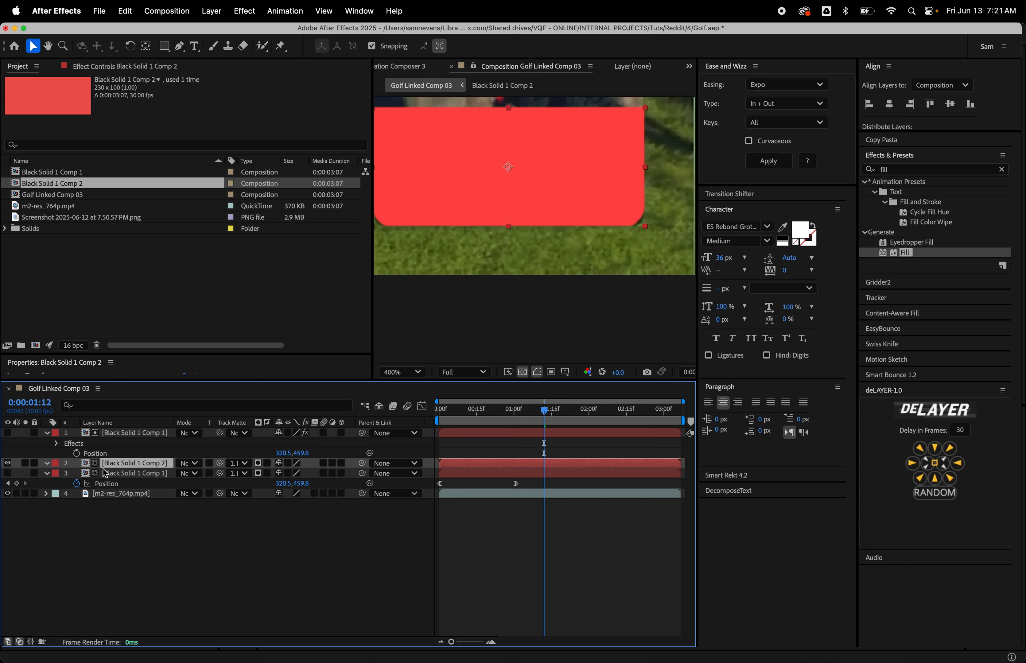
left_click_drag(164, 45, 230, 59)
double_click(167, 45)
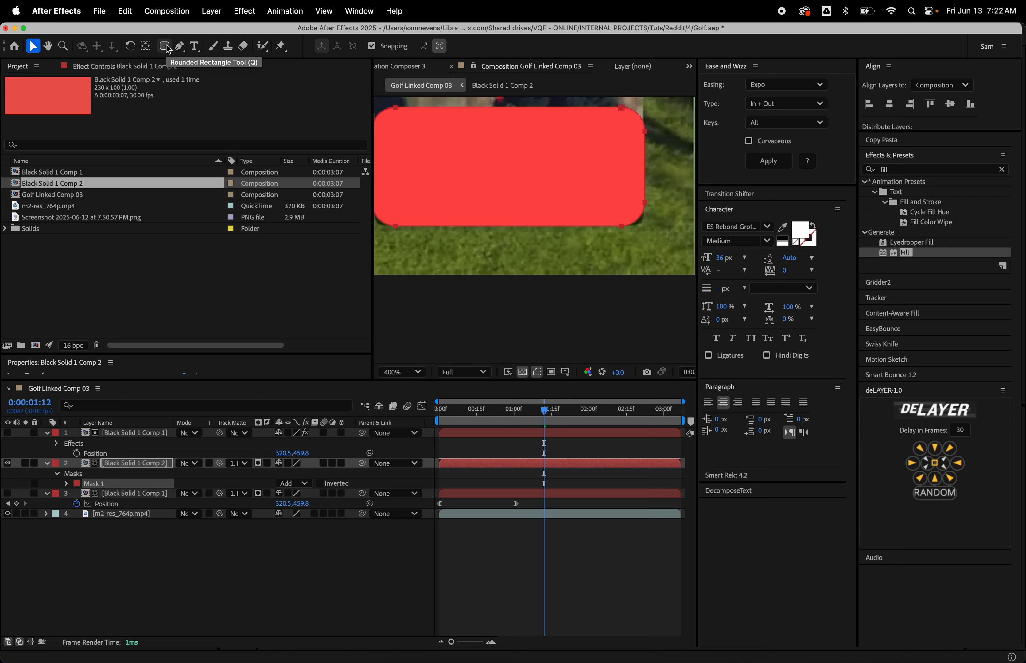
Square off the footer mask's upper corners by deleting the two topmost vertices and straightening the remaining upper points.
key("space")
left_click_drag(535, 205, 560, 240)
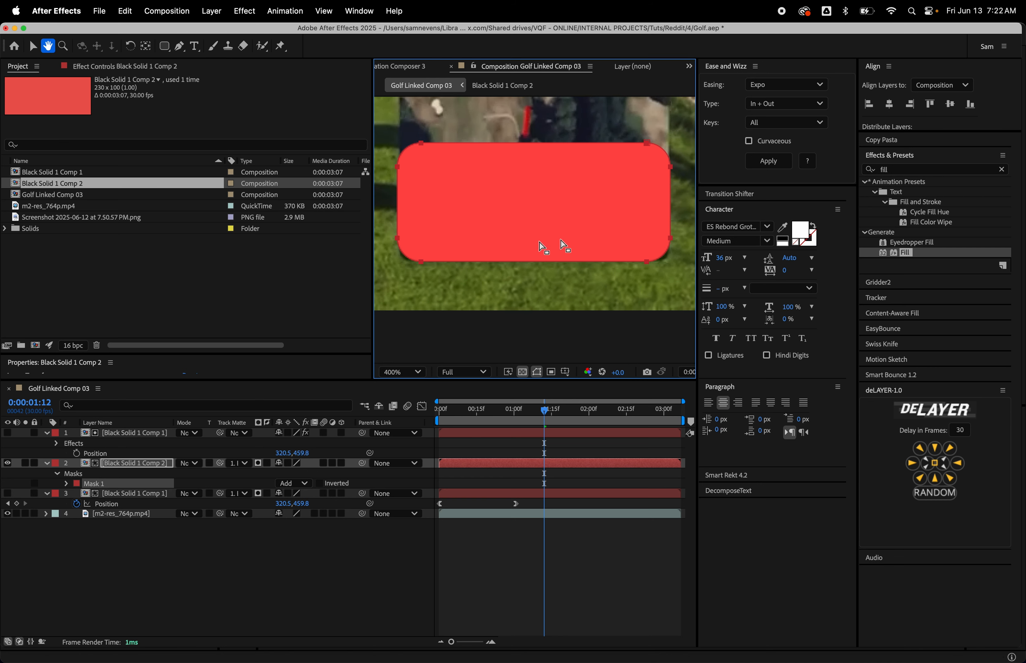
key("v")
key("g")
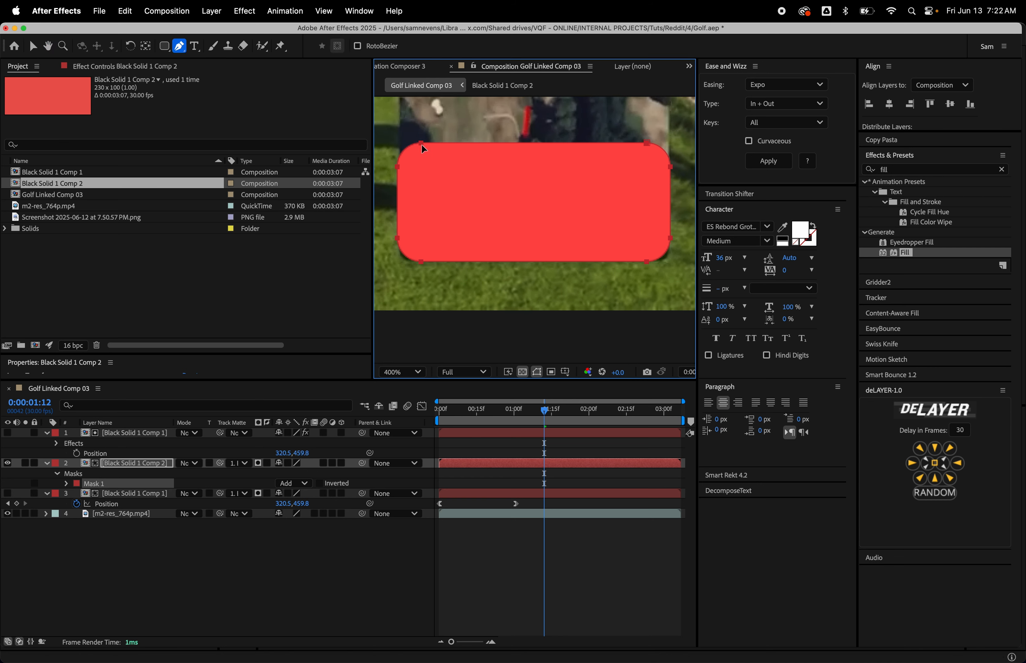
left_click(647, 143, "shift")
key("Delete")
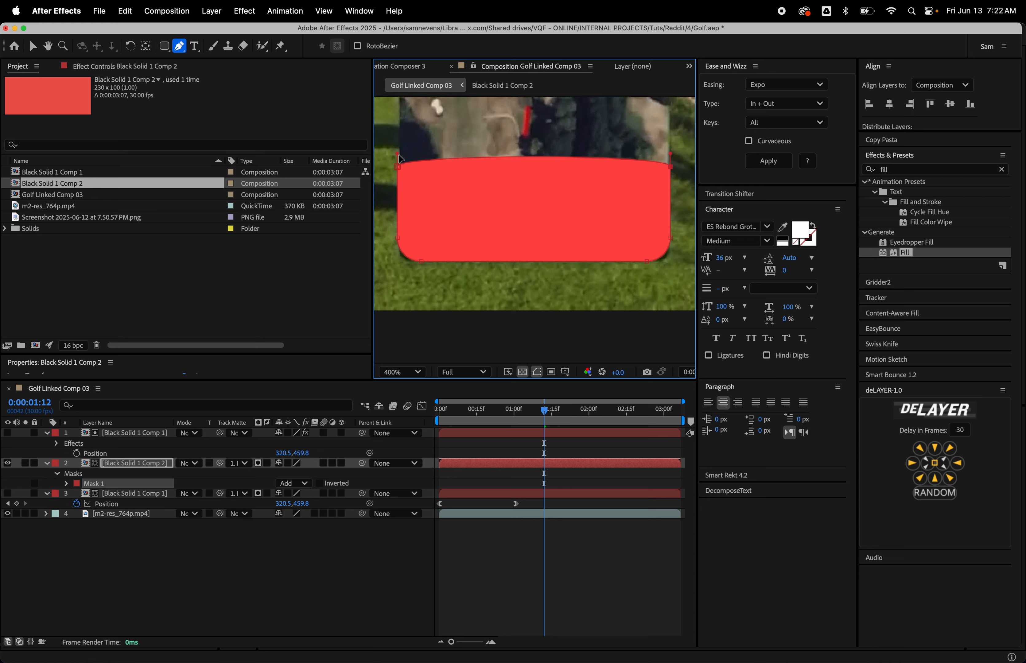
left_click(397, 168)
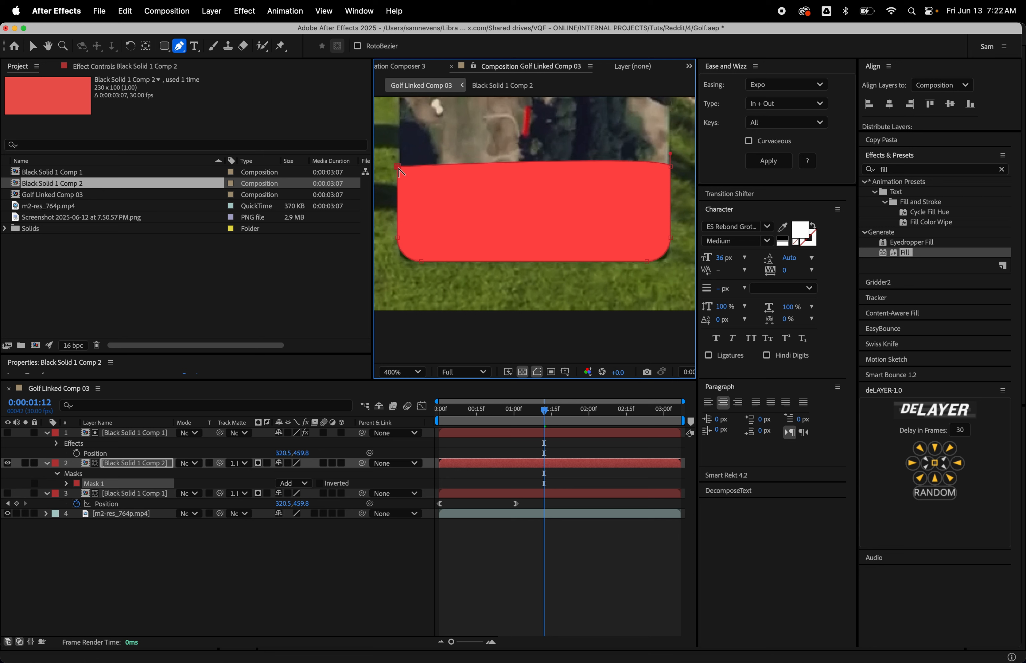
left_click(670, 167)
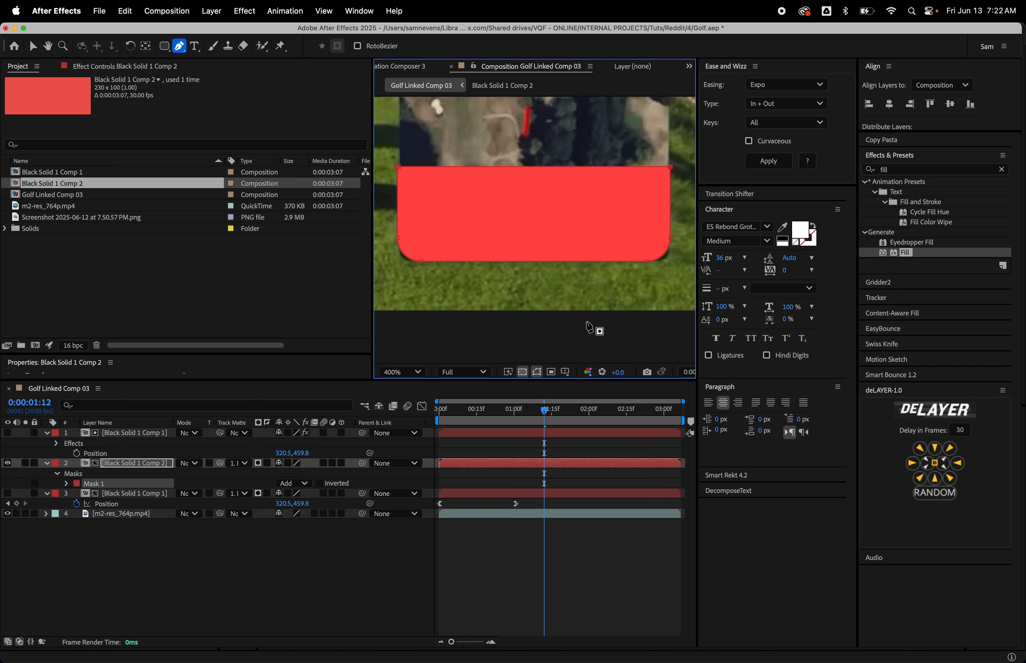
left_click(511, 566)
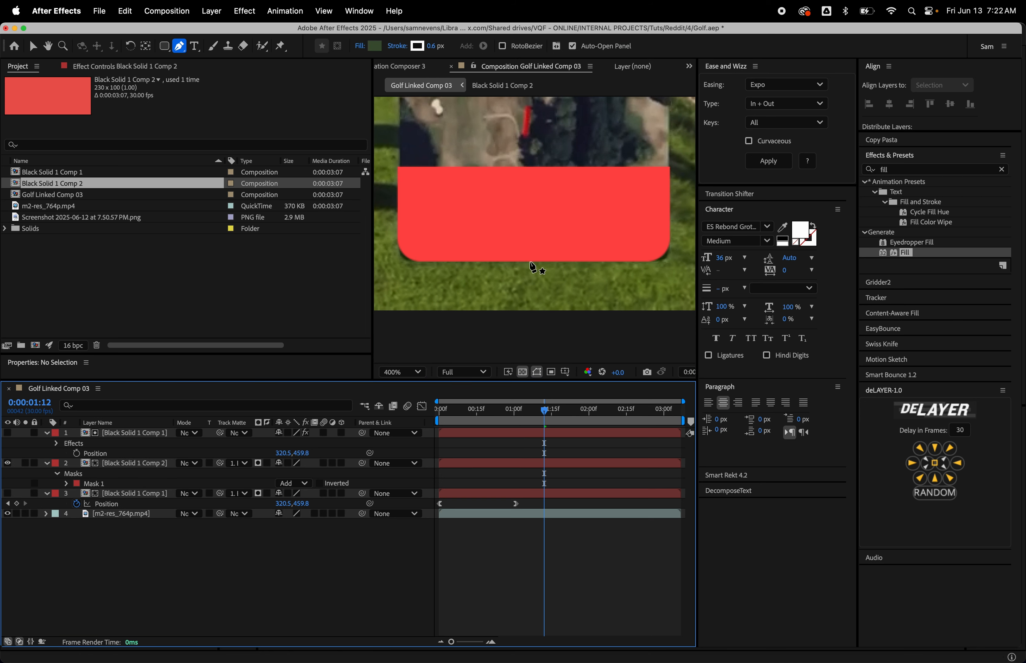
At 0:00:00:00, lower the footer mask's two upper points to the bottom edge of the logo header.
scroll(535, 267, "down", 2)
left_click(486, 415)
left_click_drag(486, 417, 432, 438)
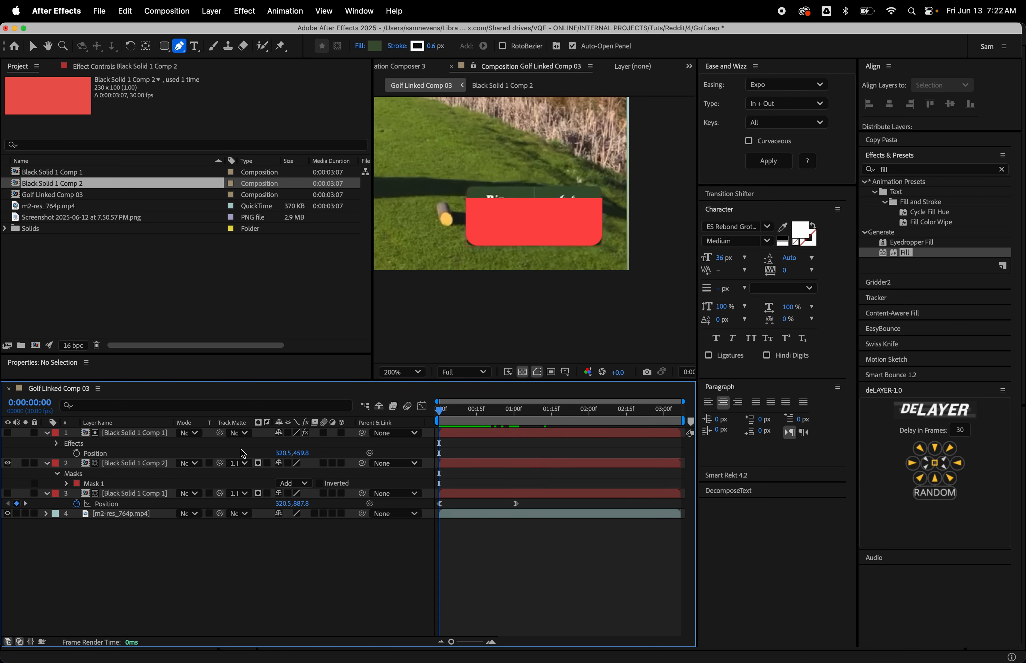
left_click(139, 463)
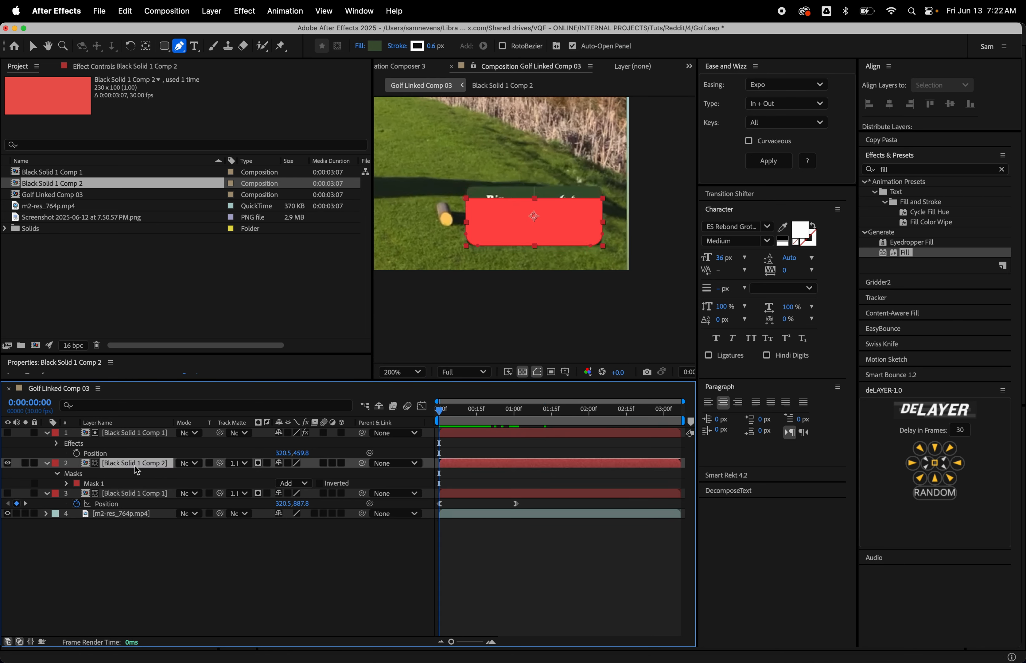
left_click(467, 201)
left_click(601, 199, "shift")
key("shift+Down")
key("shift+Down")
key("shift+Down")
key("shift+Down")
key("shift+Down")
key("shift+Down")
key("shift+Down")
key("shift+Down")
key("shift+Down")
key("shift+Down")
key("shift+Up")
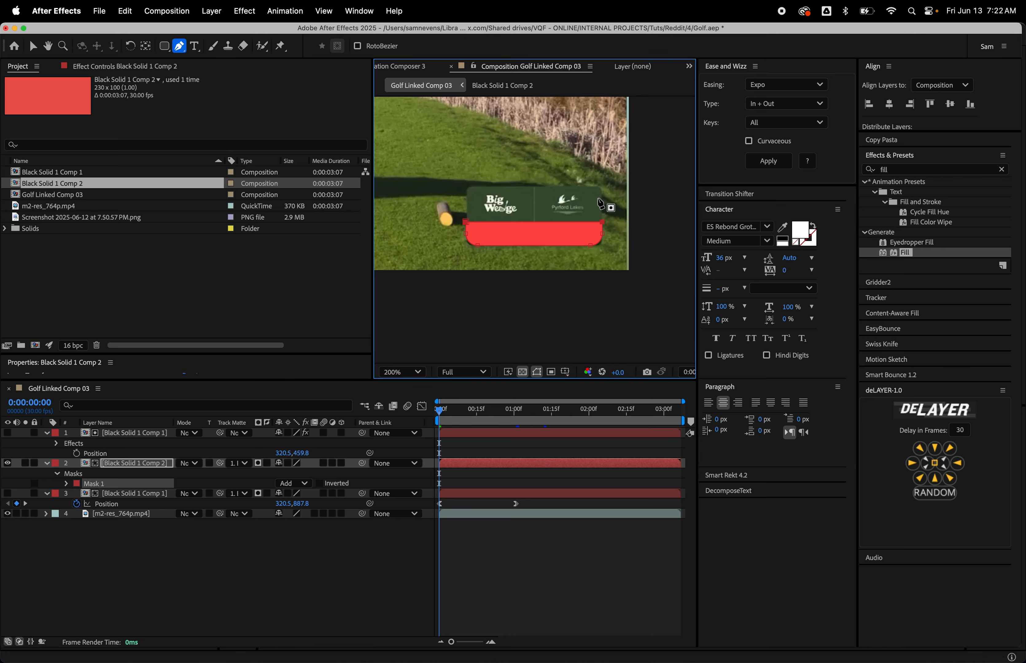
left_click(490, 583)
Toggle the red footer layer's visibility to compare it with the reference yardage footer beneath it.
double_click(463, 466)
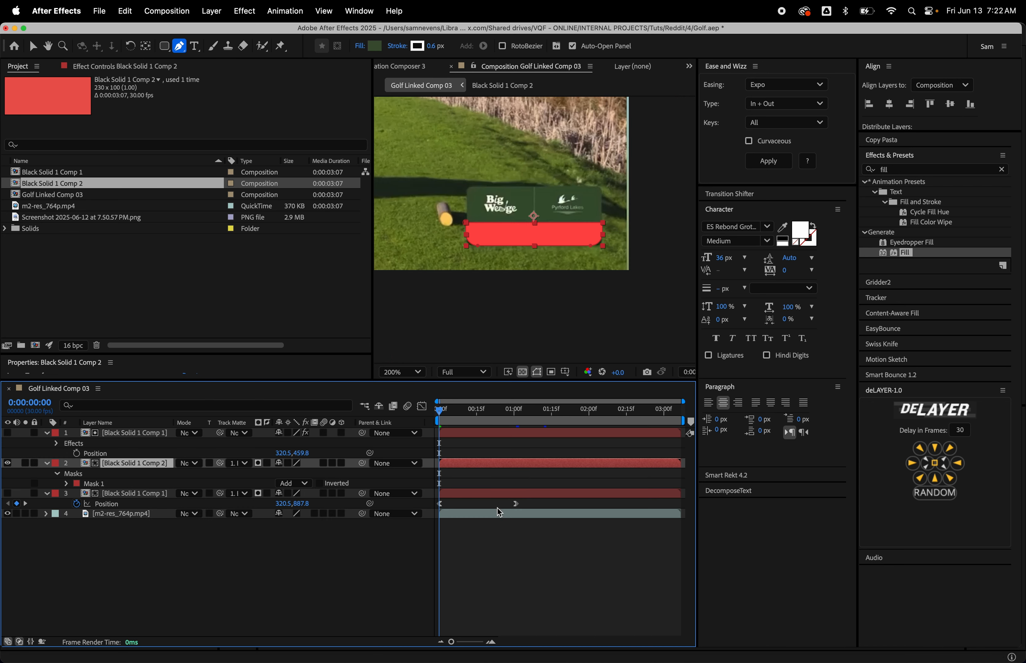
key("super+w")
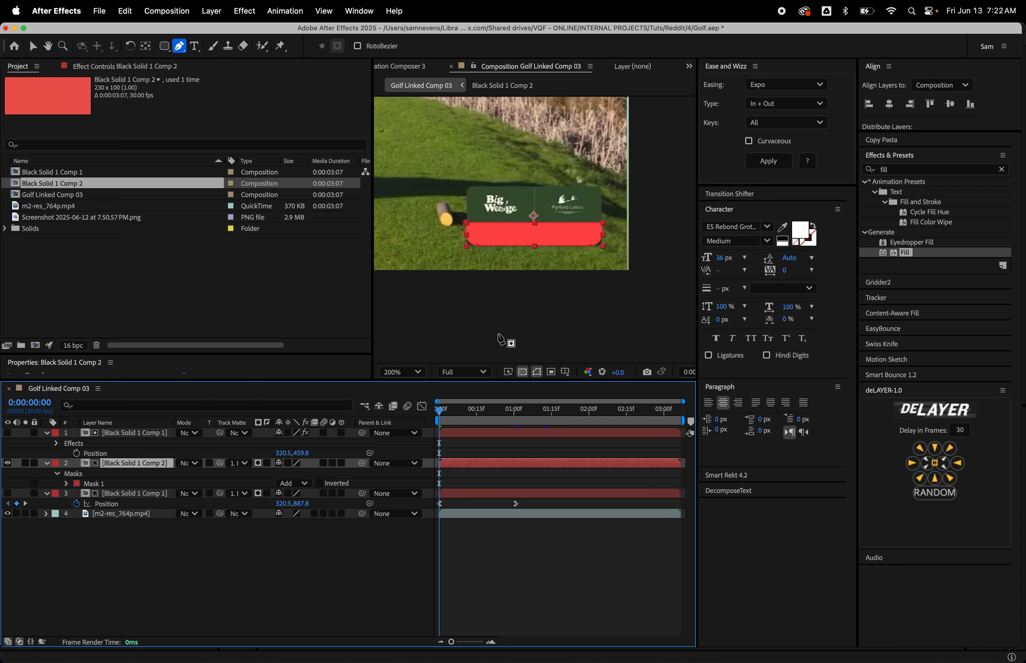
left_click(9, 463)
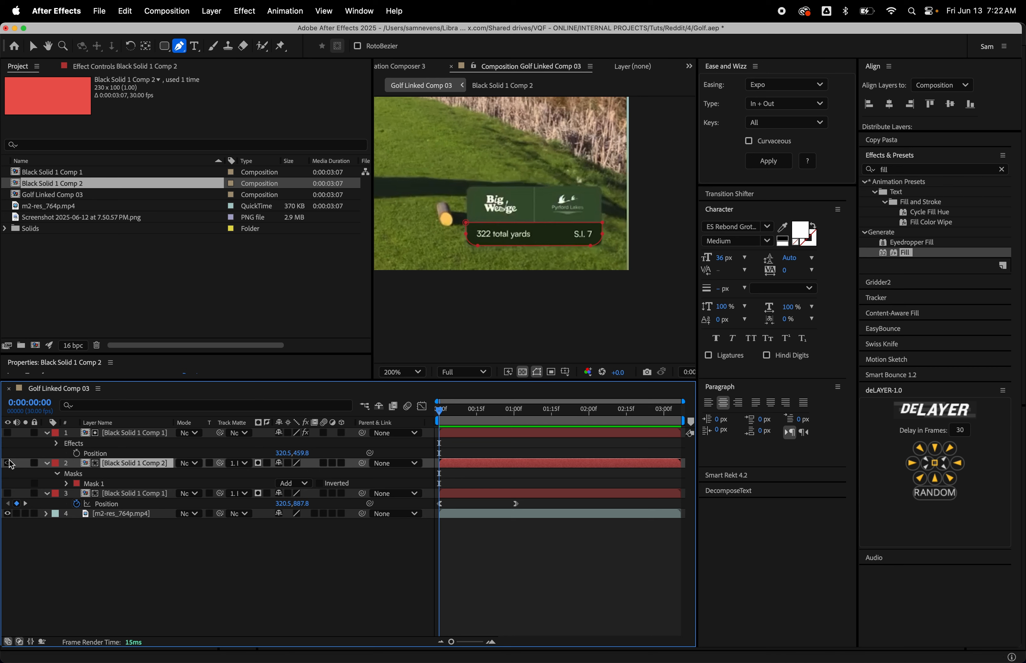
left_click(9, 463)
Add the text "Some stuff" in the lower part of the Black Solid 1 Comp 2 composition and return to Golf Linked Comp 03.
left_click(109, 458)
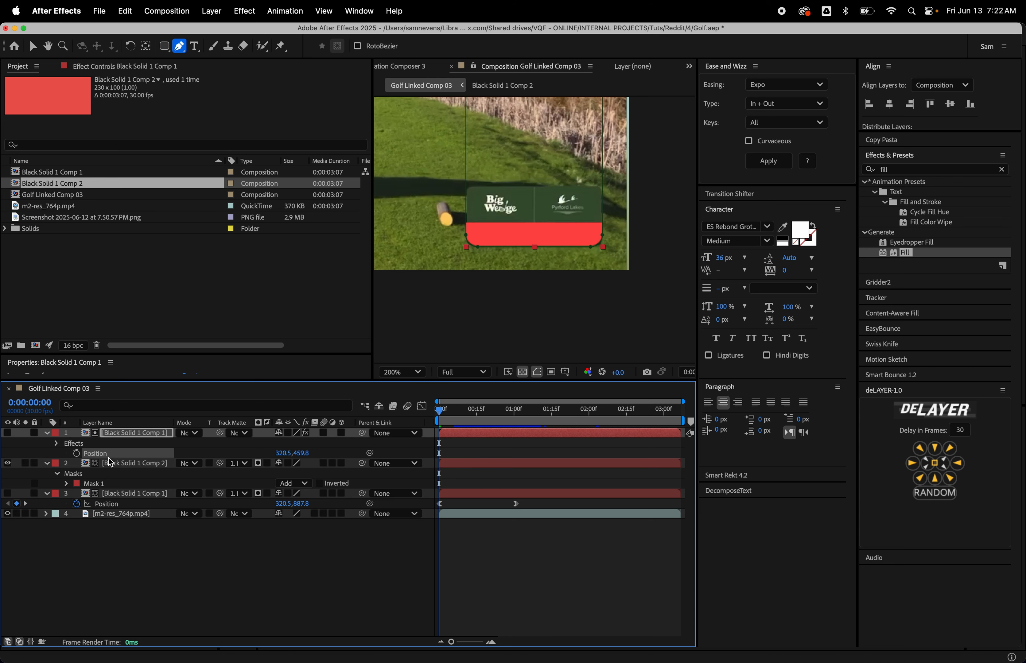
double_click(110, 463)
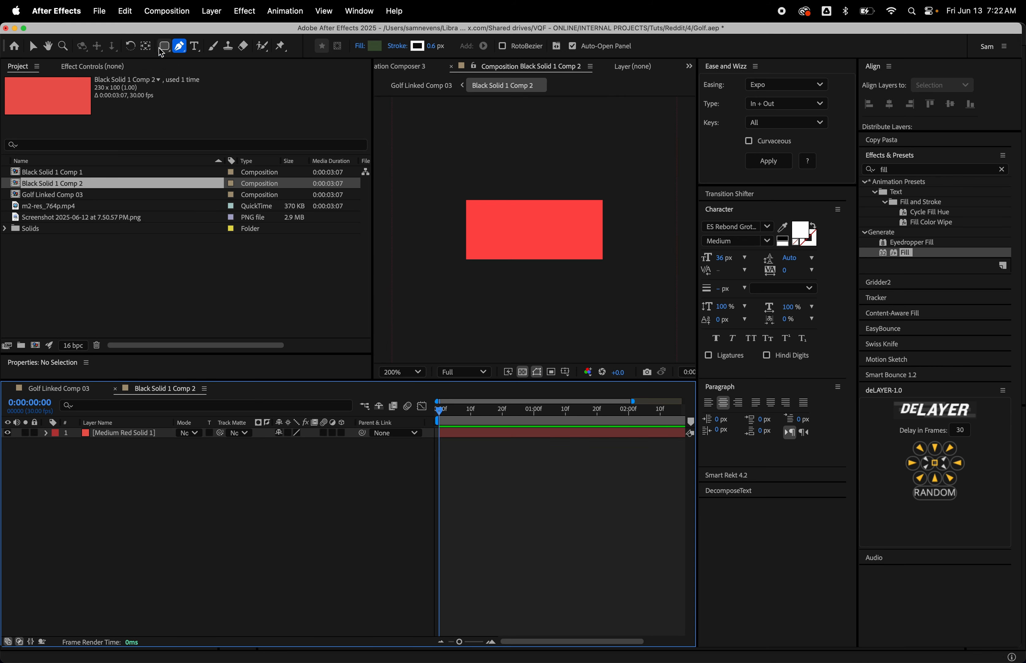
left_click(194, 46)
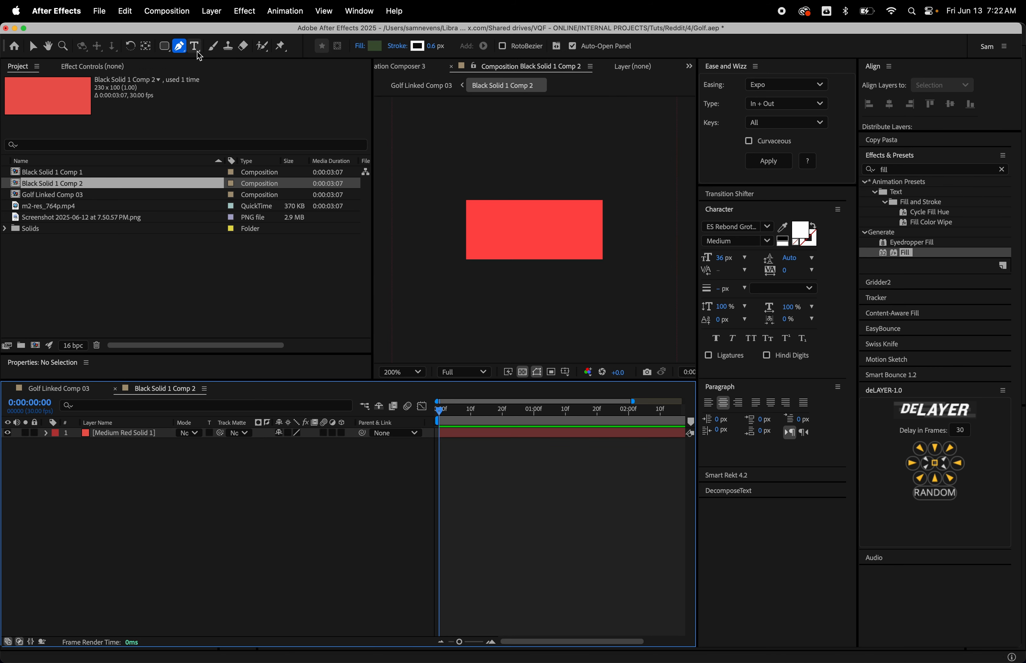
left_click(481, 225)
type("Some stuff")
left_click(523, 438)
key("v")
left_click_drag(562, 257, 558, 247)
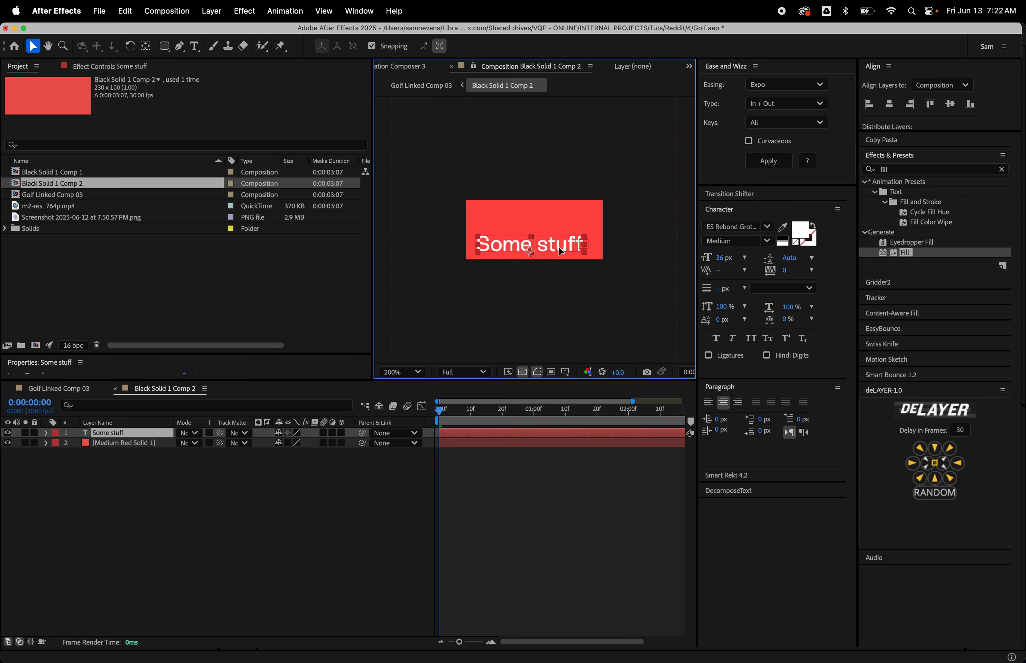
key("super+w")
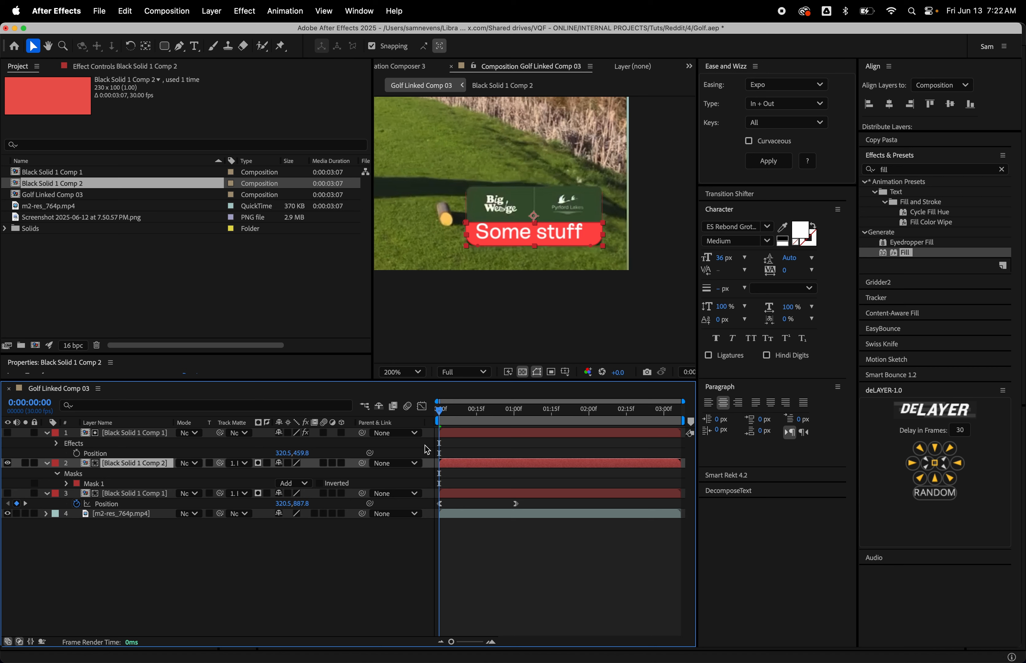
Reduce the "Some stuff" text in the footer composition to a font size of 27.2 px.
double_click(466, 464)
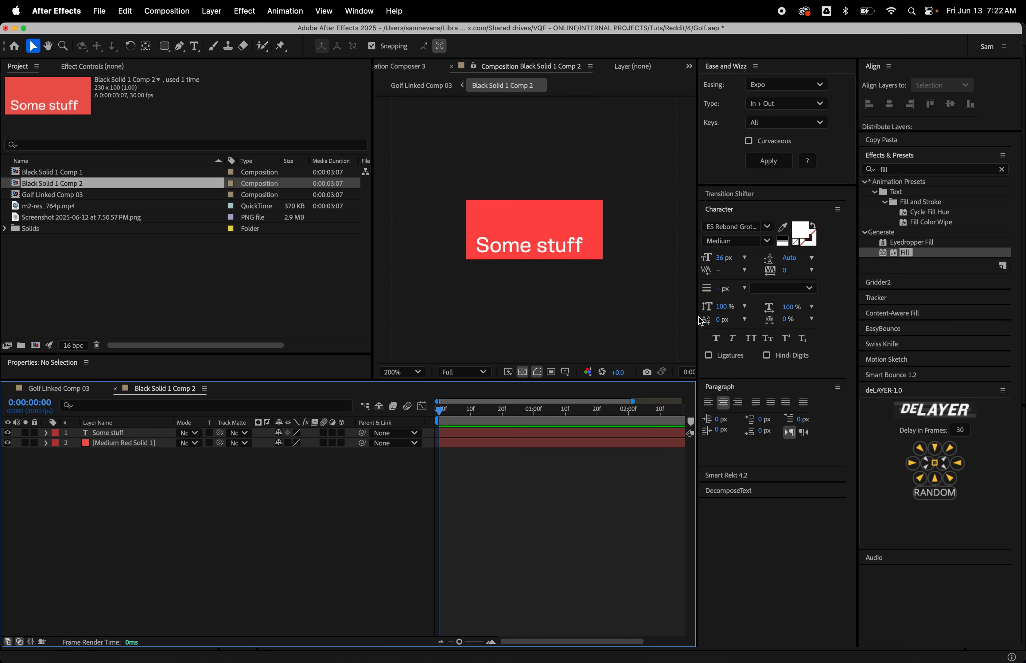
left_click(511, 247)
left_click_drag(722, 260, 679, 272)
left_click(525, 437)
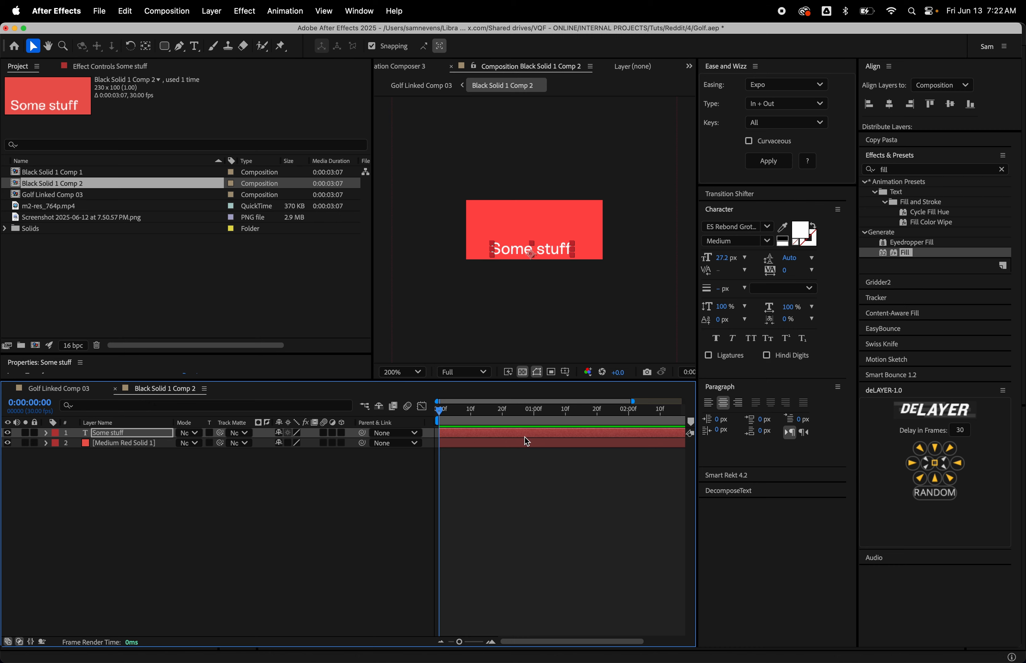
key("super+w")
Preview the footer over the animated reference card and check the track matte layer's visibility.
left_click(507, 552)
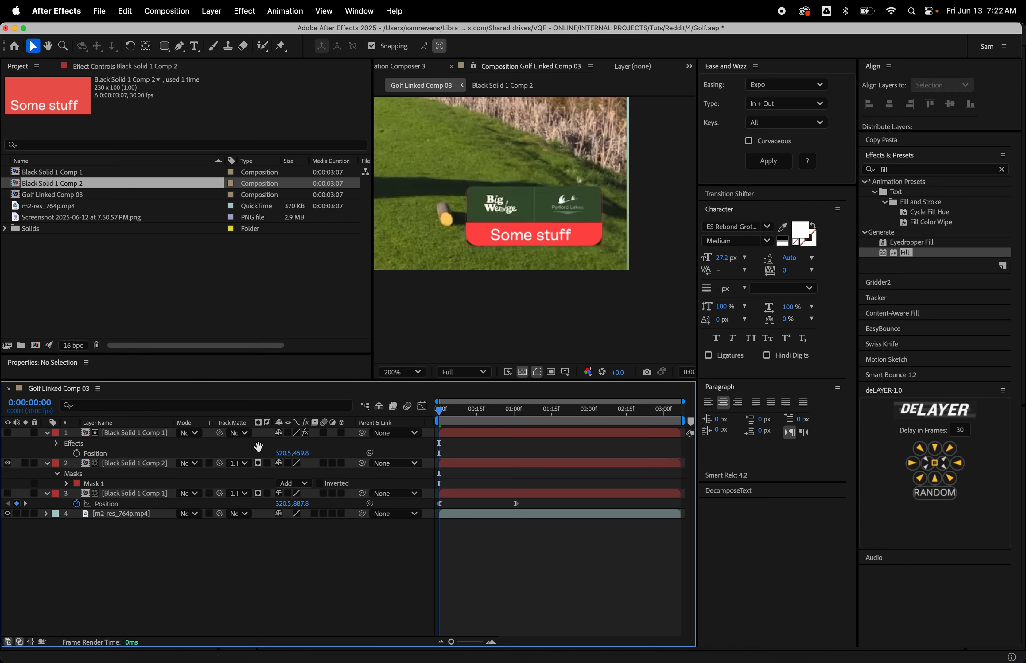
key("space")
key("space")
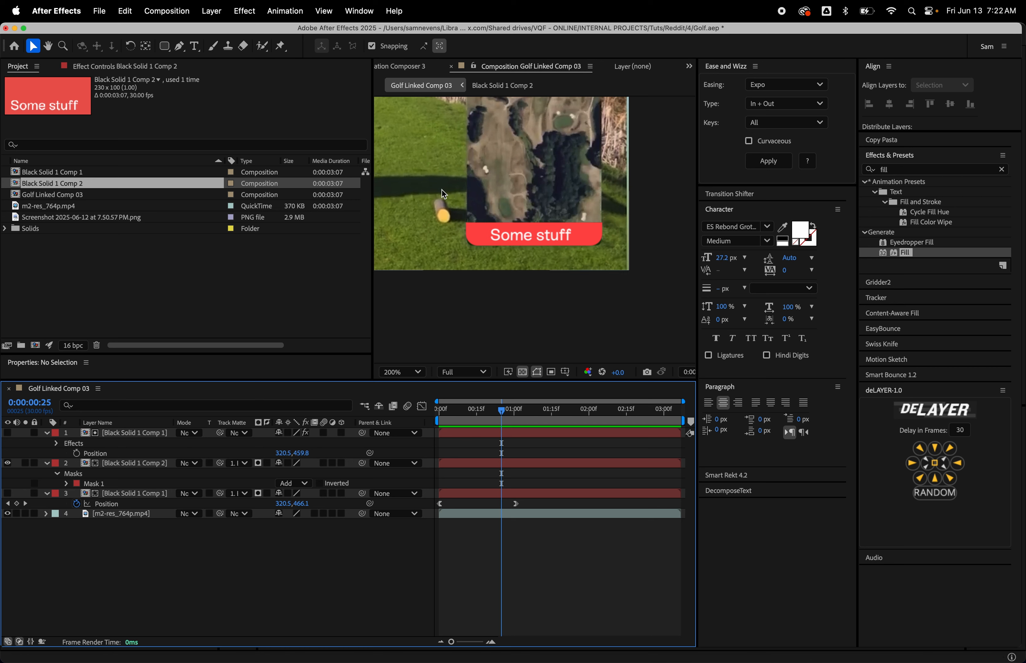
scroll(442, 190, "down", 1)
left_click_drag(468, 176, 484, 286)
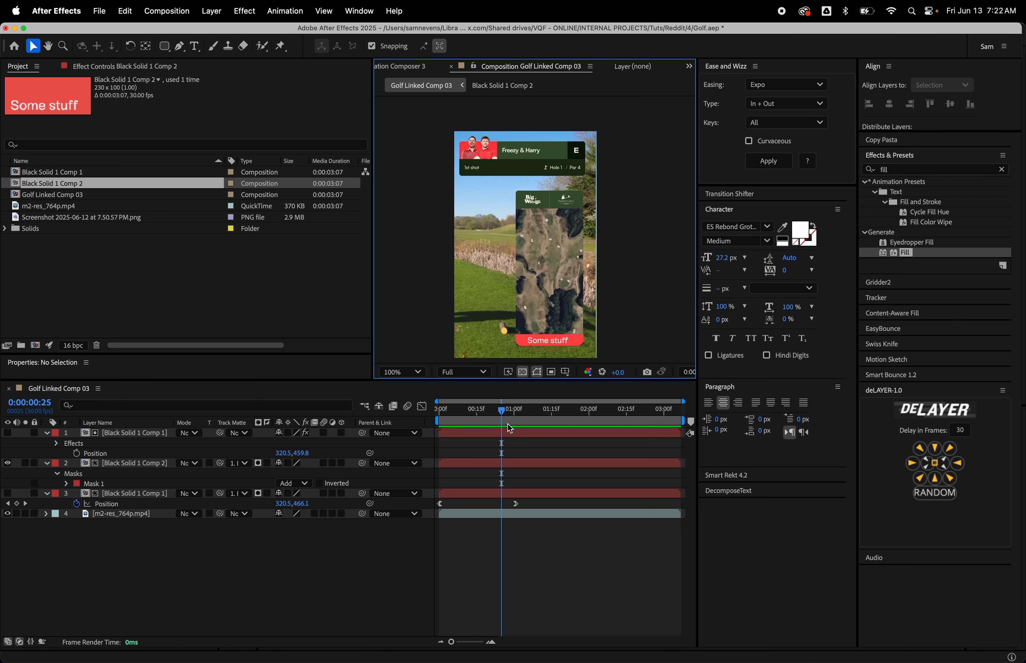
left_click(8, 433)
left_click(8, 433)
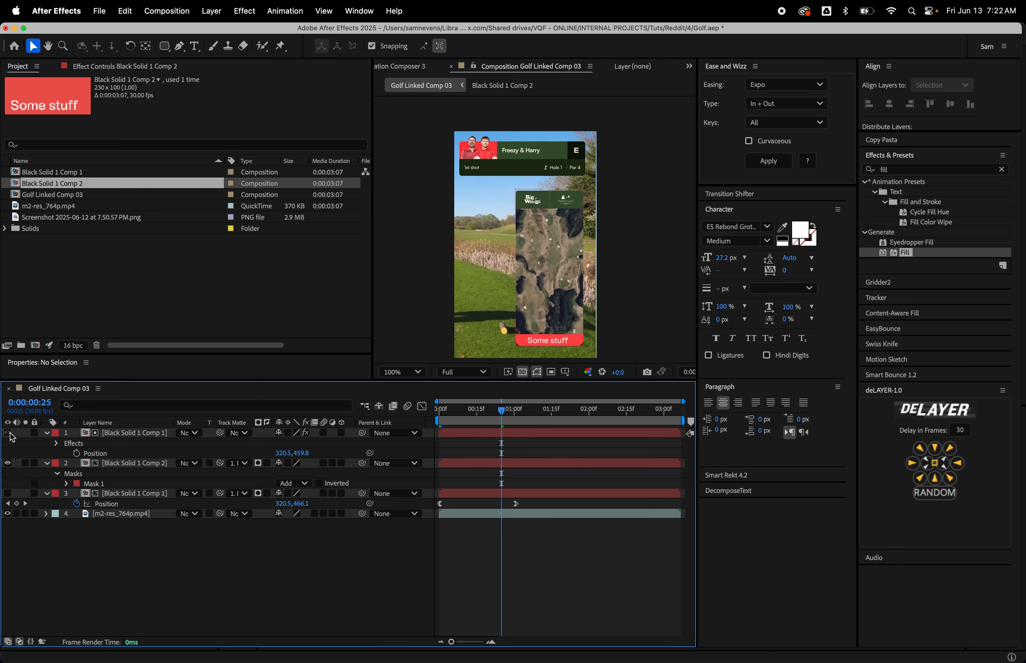
Hide the m2-res_764p.mp4 reference video and show the animated Black Solid 1 Comp 1 card layer.
left_click(484, 462)
left_click_drag(500, 412, 549, 431)
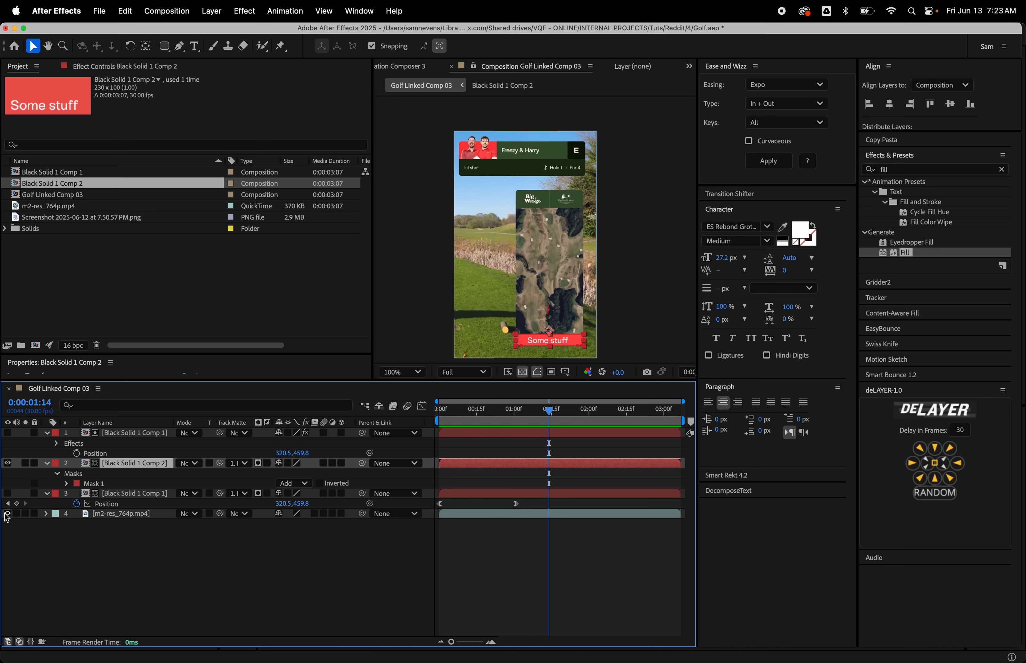
left_click(8, 513)
left_click(491, 493)
left_click(8, 493)
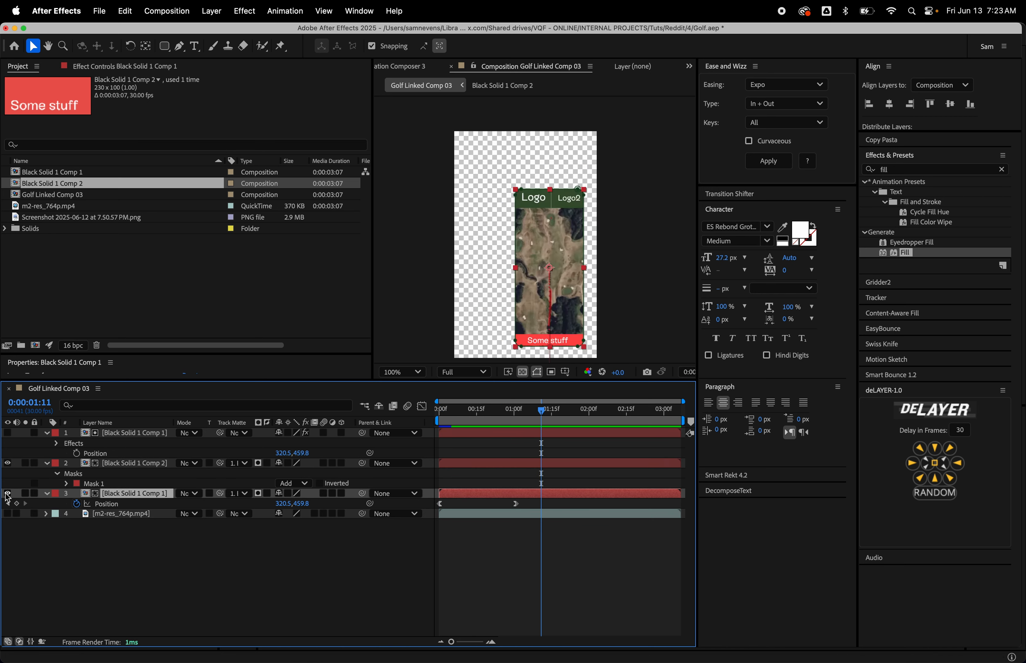
Preview the card's slide-up animation with its footer from the start of the composition.
left_click_drag(533, 413, 428, 423)
key("space")
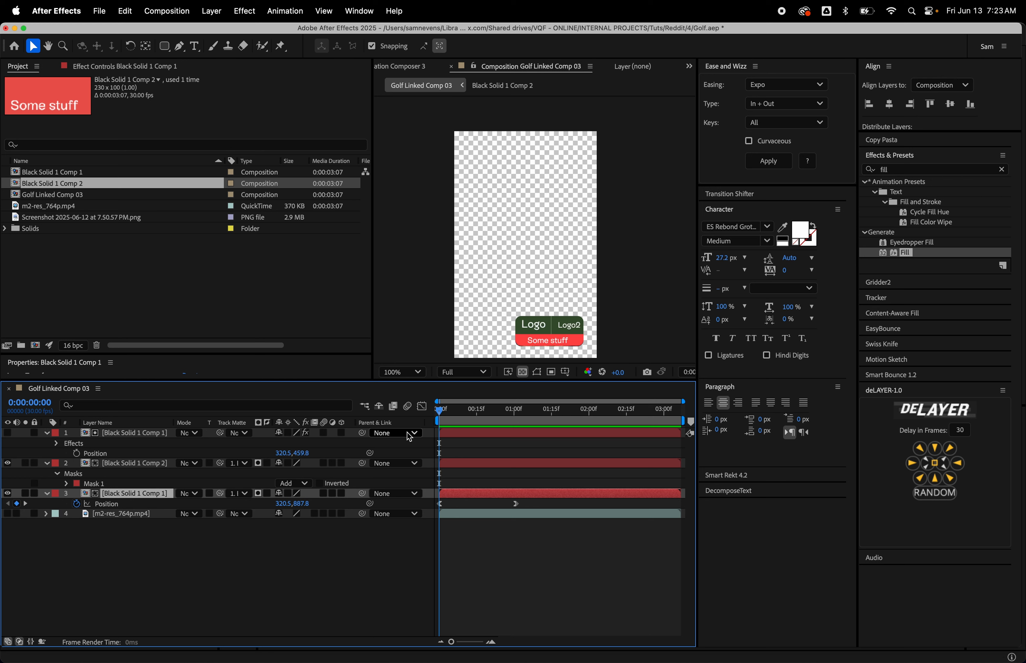
key("space")
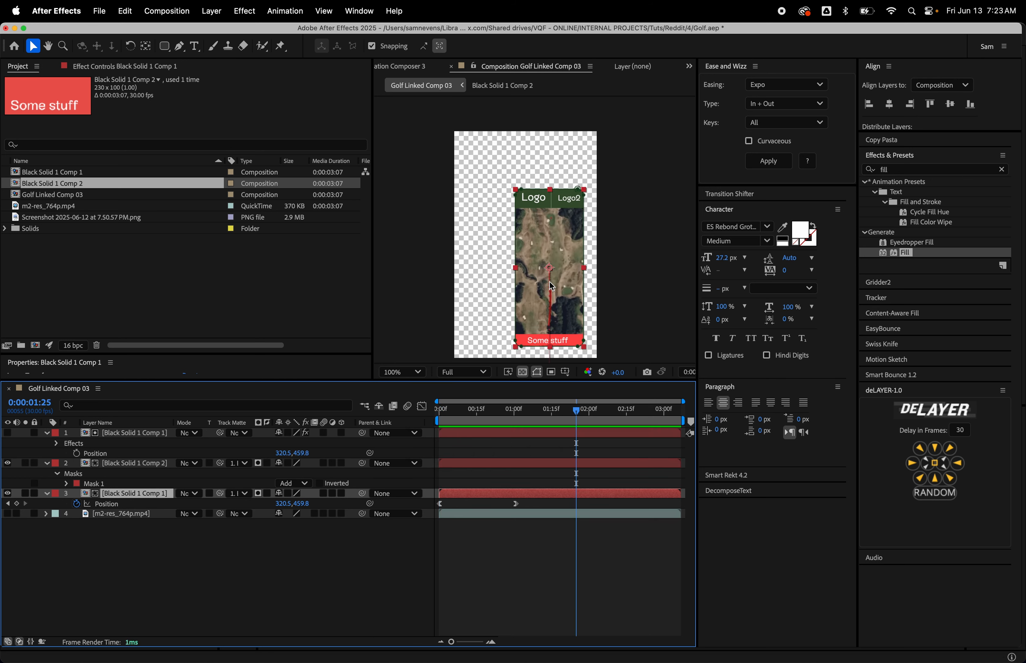
left_click(551, 559)
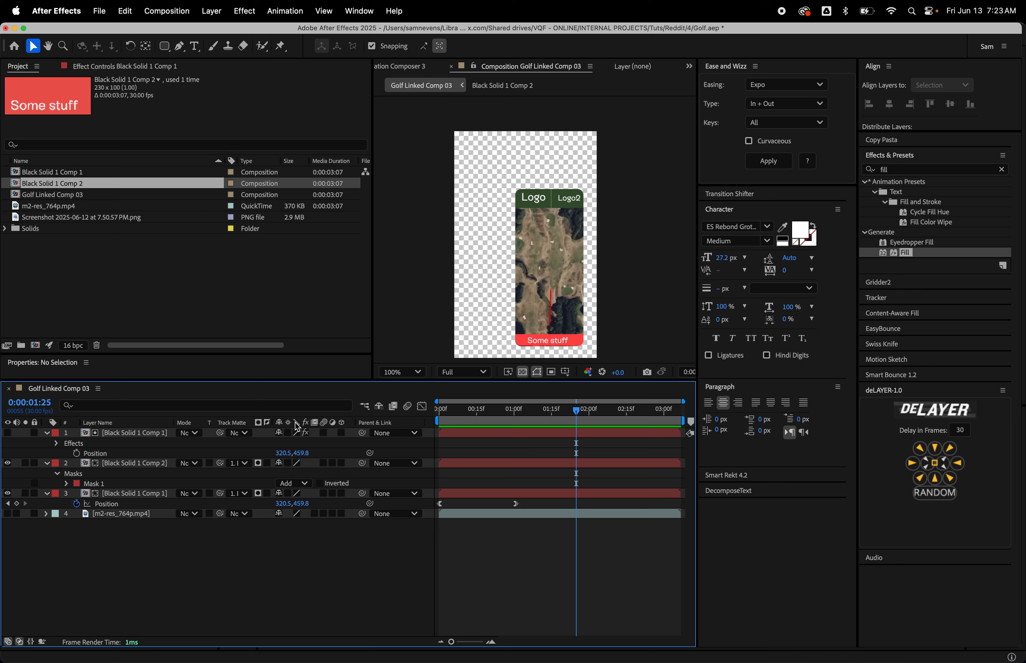
Rename the top track matte layer to "matt" and the footer layer to "some stuff".
left_click(154, 464)
left_click(142, 432)
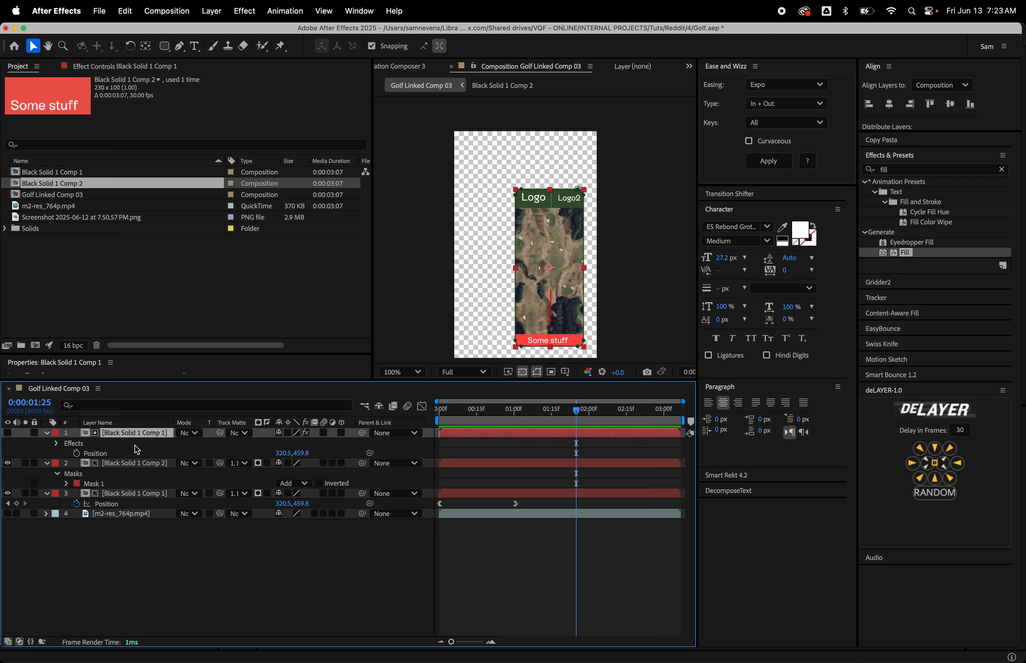
key("Return")
type("matt")
key("Return")
left_click(138, 464)
key("Return")
type("some stuff")
key("Return")
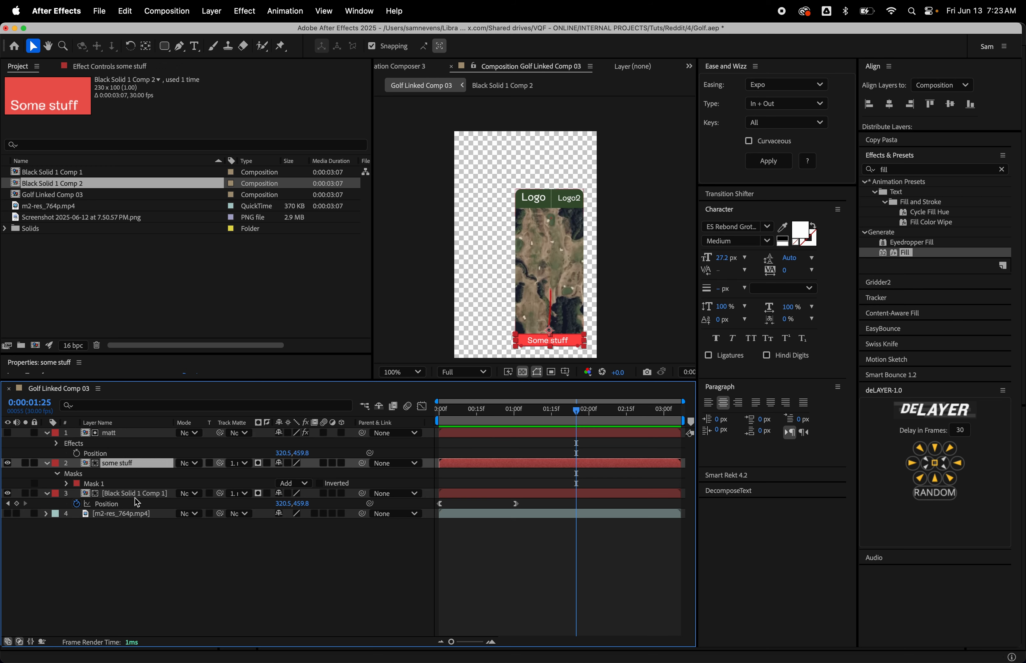
Rename the Black Solid 1 Comp 1 card layer to "golf map" in Golf Linked Comp 03.
double_click(135, 496)
left_click(80, 389)
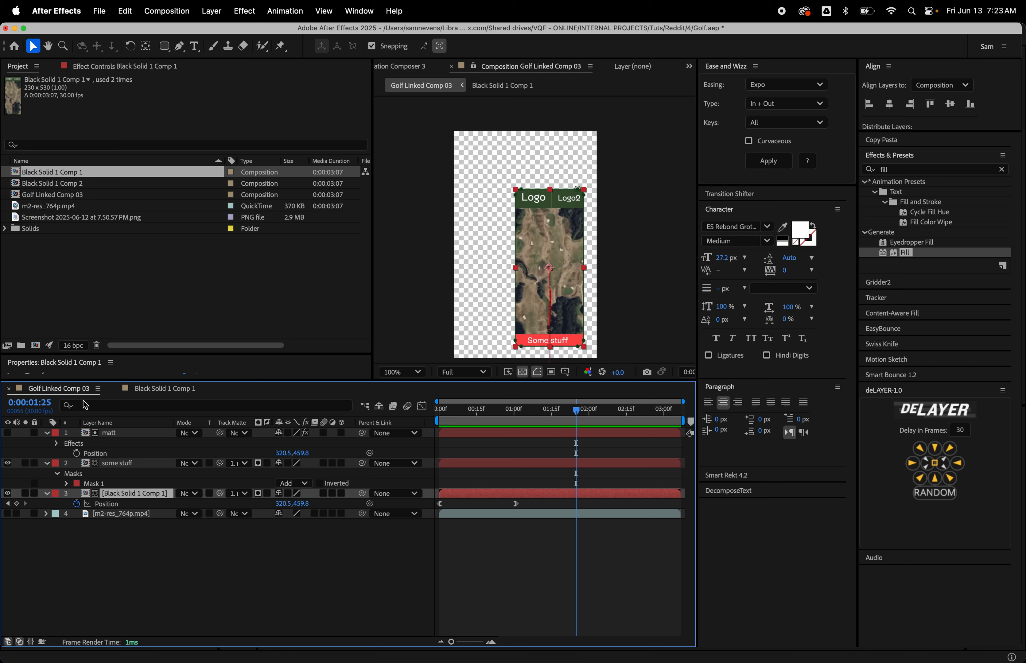
key("Return")
type("golf map")
key("Return")
Open the golf map layer's composition, enlarge the course screenshot and reposition it beneath the logo header.
double_click(135, 493)
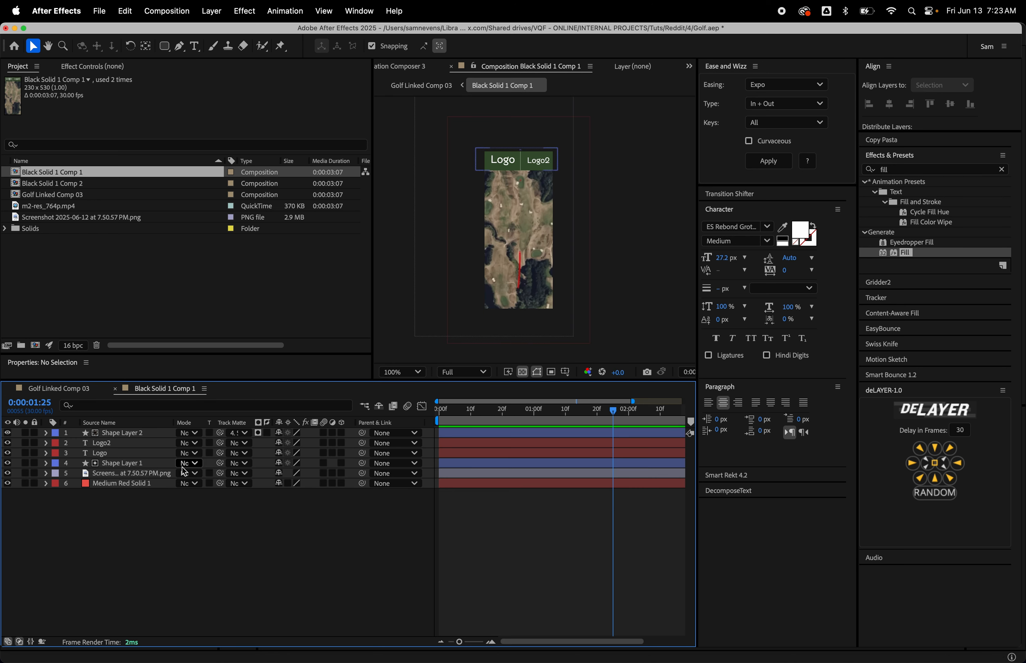
left_click(510, 273)
key("s")
left_click_drag(299, 484, 321, 483)
mouse_move(502, 306)
left_mouse_down()
mouse_move(490, 314)
mouse_move(486, 303)
left_mouse_up()
key("shift+Right")
key("shift+Right")
key("shift+Down")
key("shift+Down")
key("shift+Down")
key("shift+Down")
key("s")
left_click(556, 543)
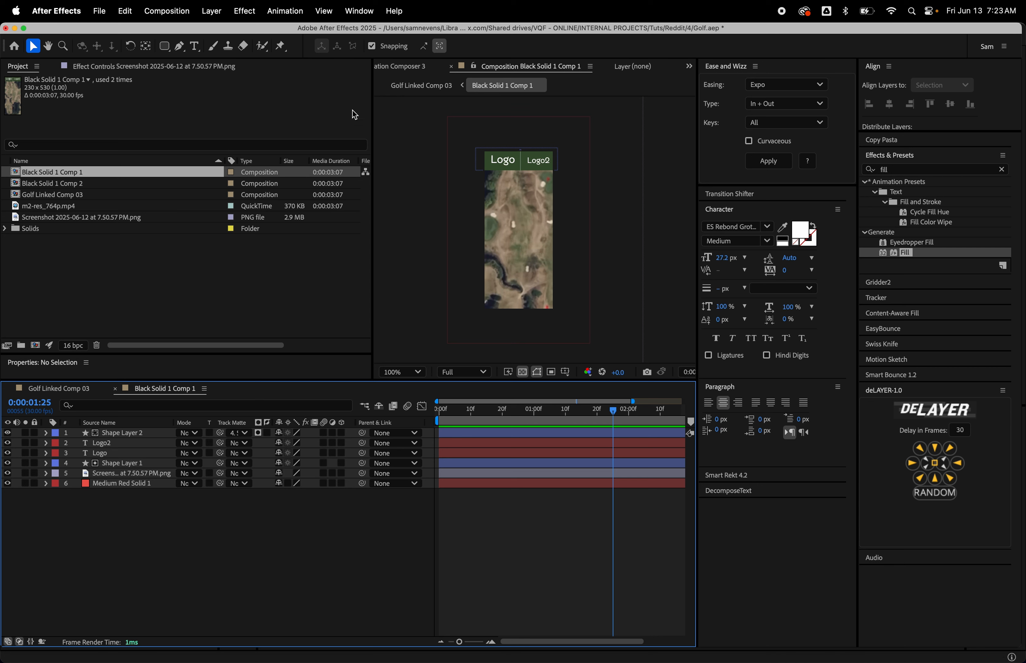
Draw a straight line along the fairway with the Pen tool, giving it a red 7.6 px stroke.
left_click(180, 47)
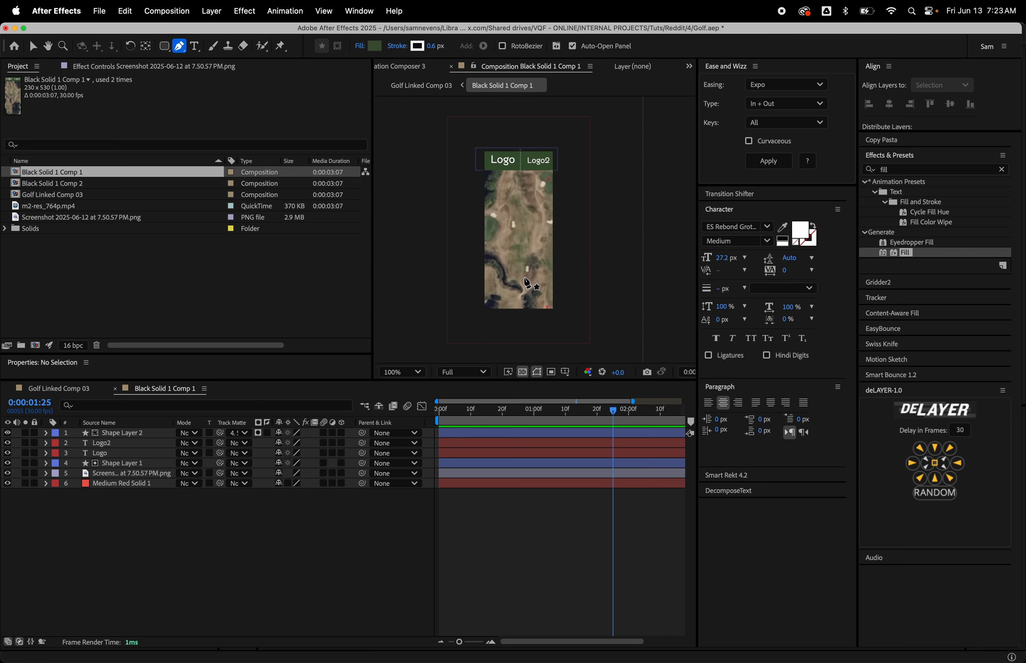
left_click(510, 298)
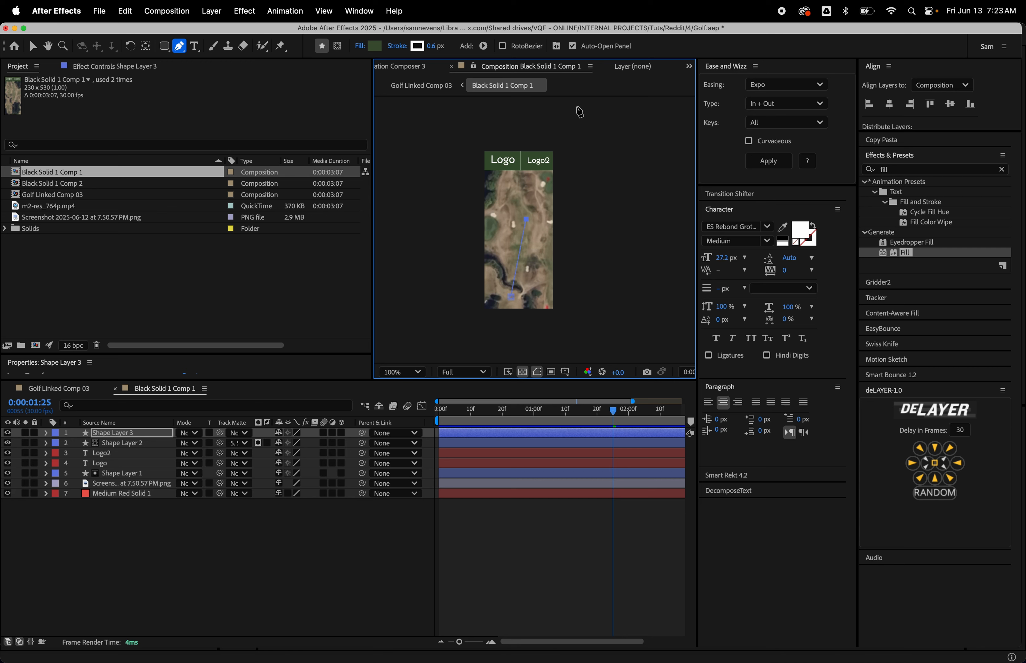
left_click_drag(433, 51, 448, 59)
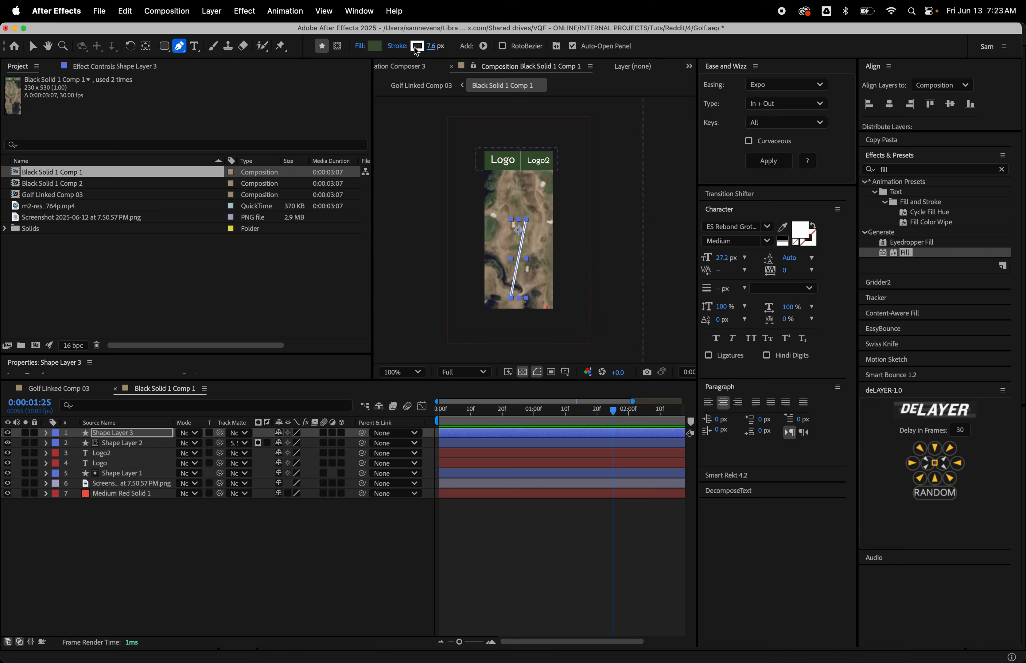
left_click(416, 46)
left_click_drag(497, 274, 552, 213)
key("Return")
Add Trim Paths to the red line's shape layer and expand its properties.
key(".")
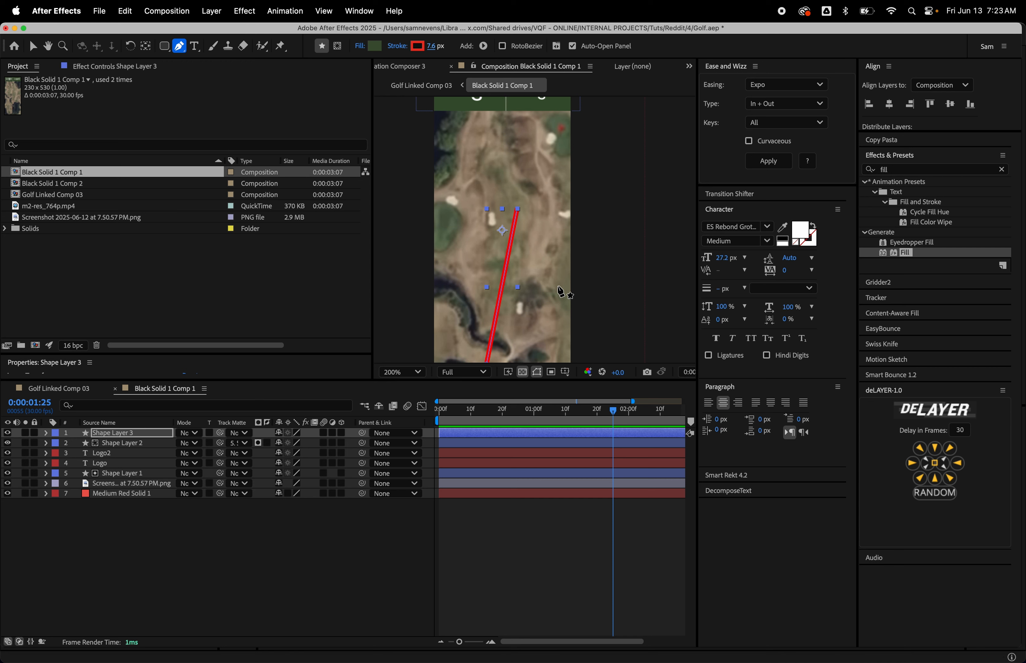
left_click_drag(561, 286, 575, 234)
left_click(578, 416)
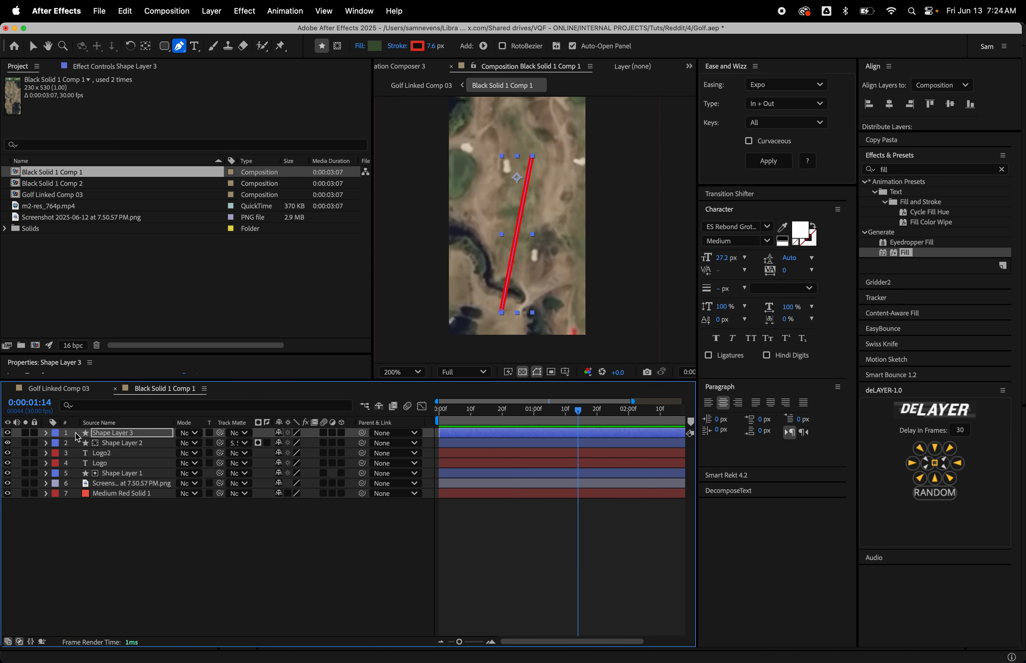
left_click(46, 433)
left_click(351, 444)
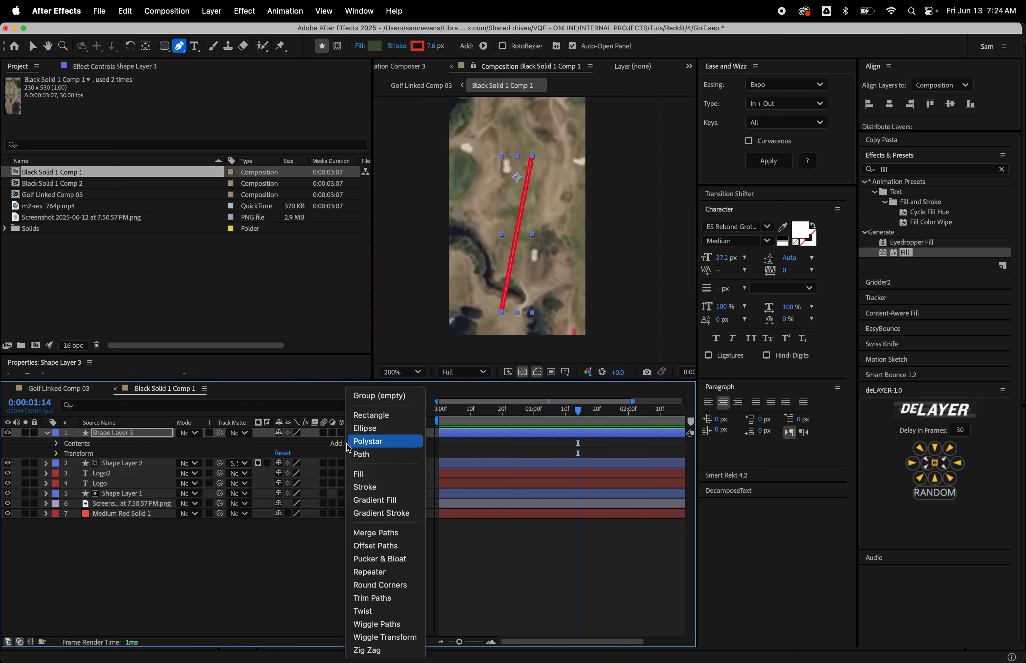
left_click(403, 598)
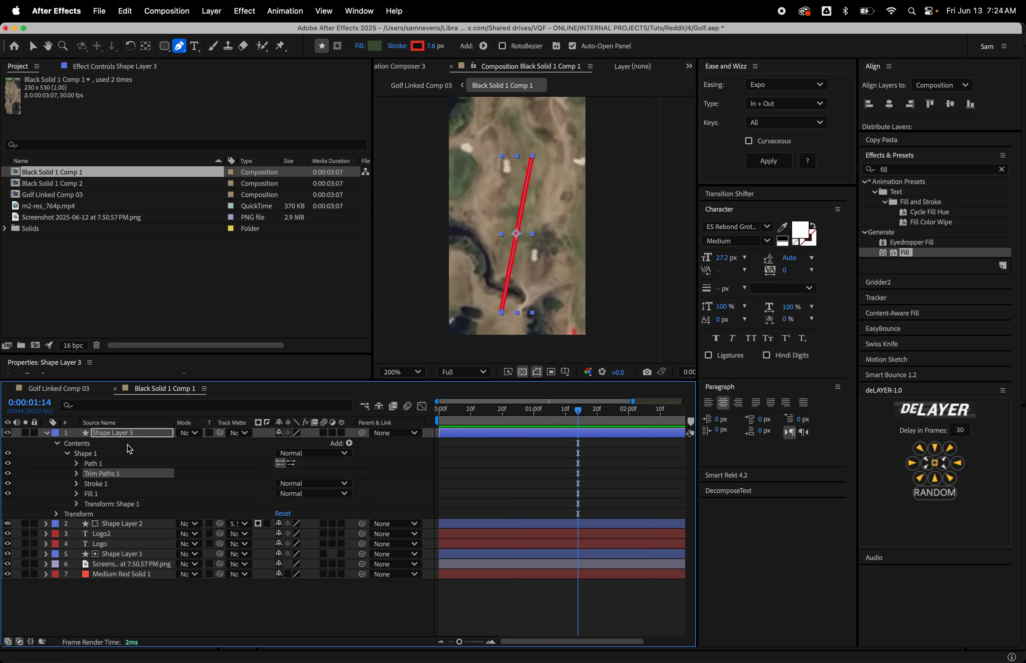
left_click(78, 475)
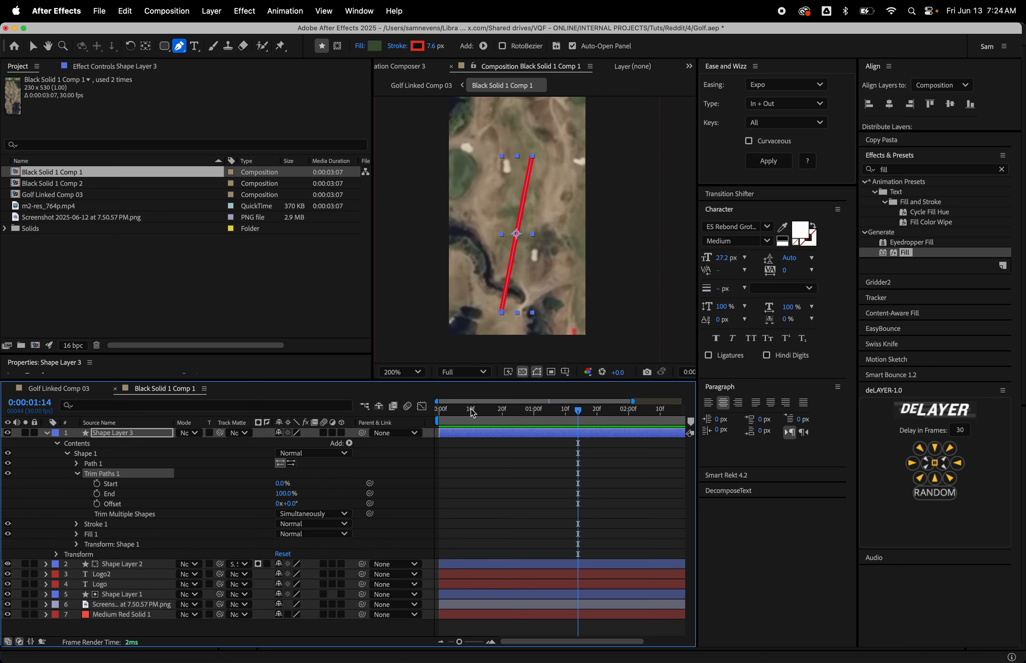
Animate the Trim Paths End from 0% at frame 0 to 100% at 1 second and preview the line drawing on.
left_click_drag(470, 409, 439, 410)
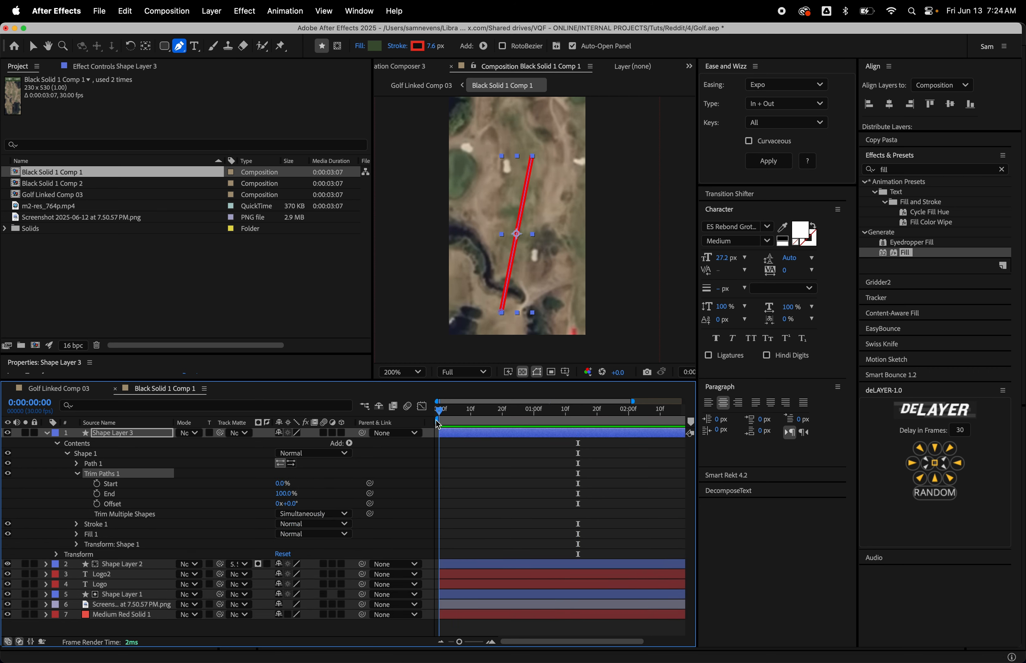
left_click(98, 496)
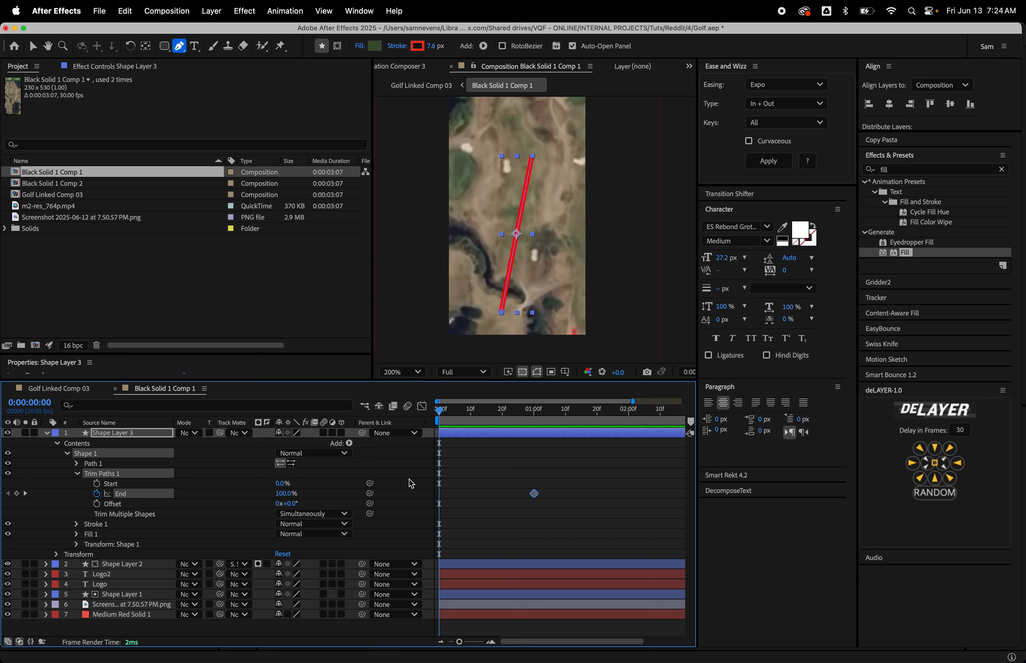
left_click_drag(284, 493, 239, 508)
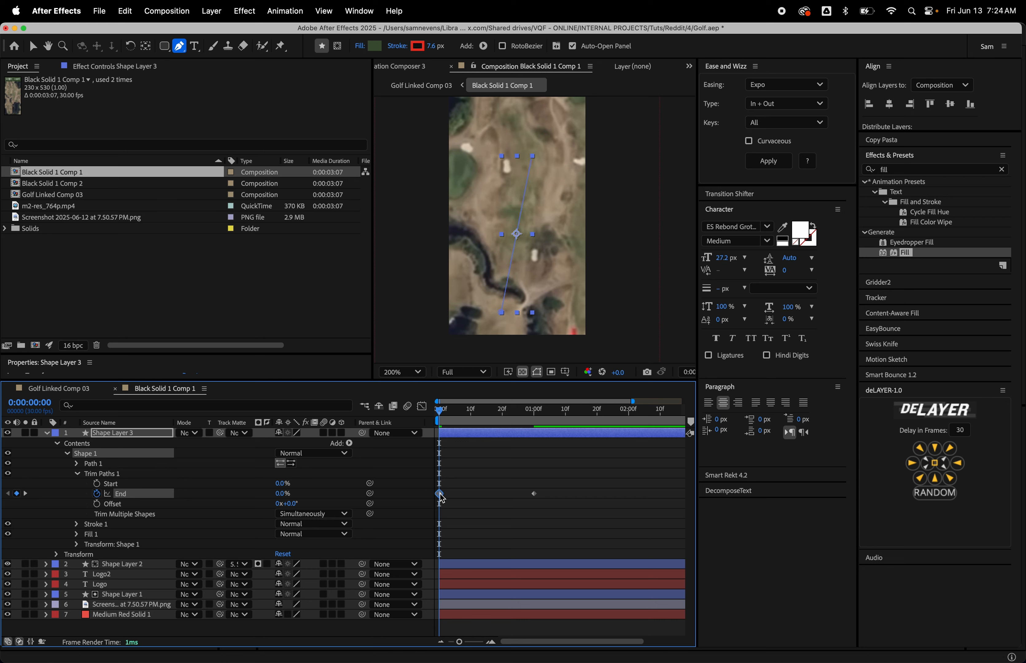
left_click(546, 483)
key("space")
key("space")
Try to bend the red line by adding and moving a midpoint on its path, undoing the attempts.
left_click(531, 435)
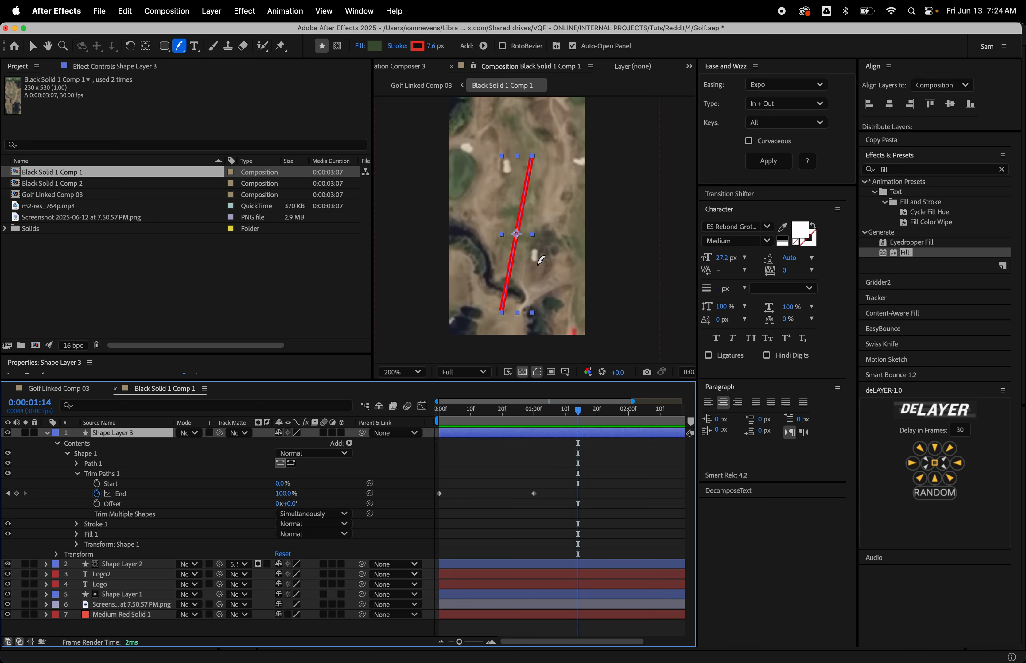
key("g")
left_click(517, 235)
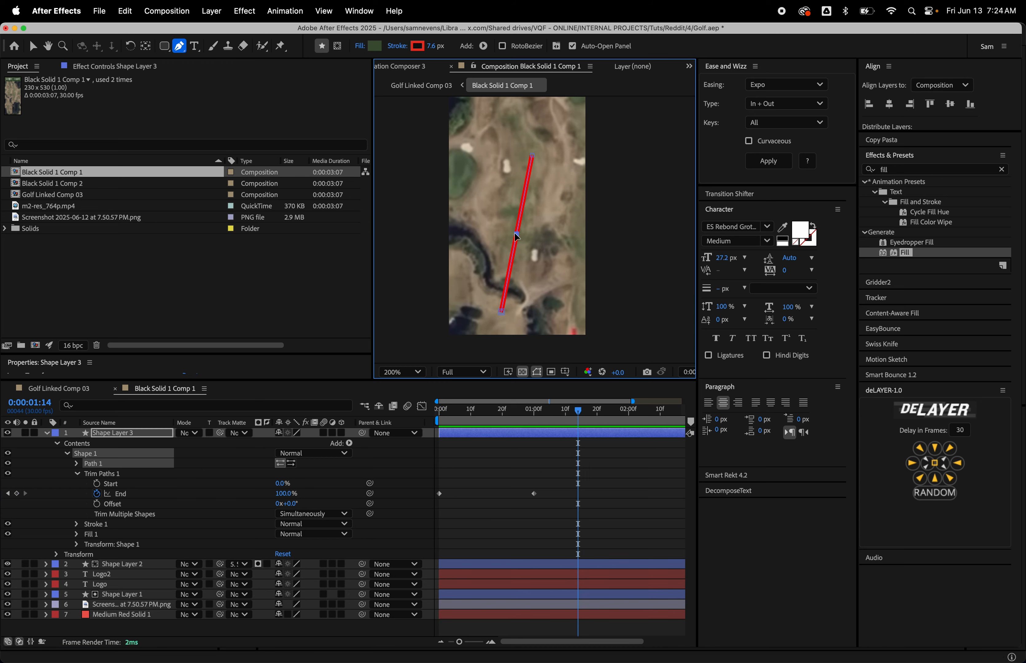
left_click_drag(518, 234, 532, 234)
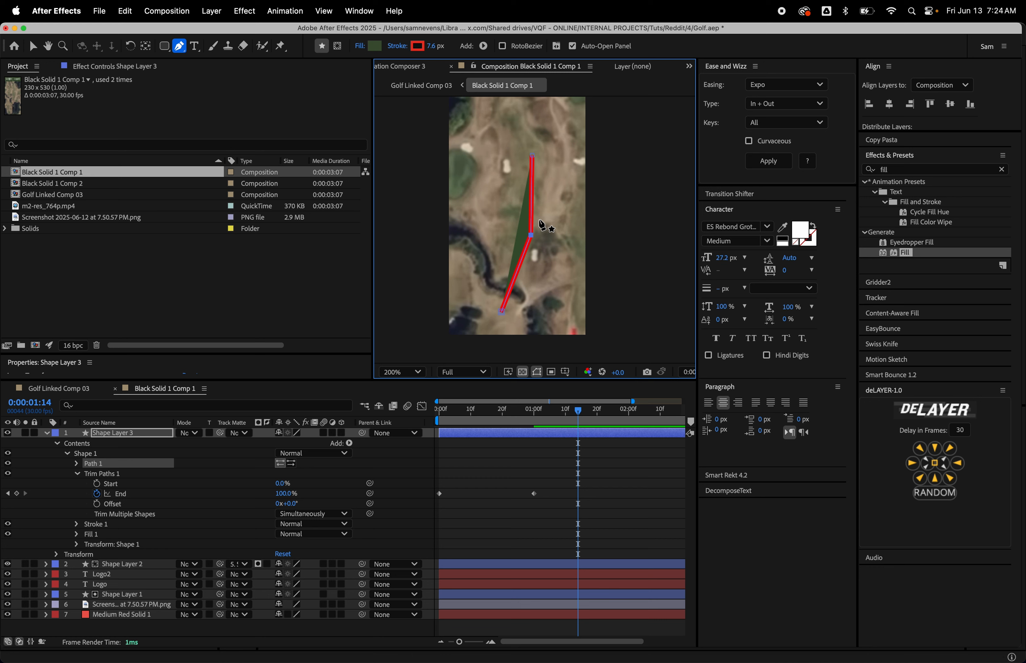
key("super+z")
key("super+z")
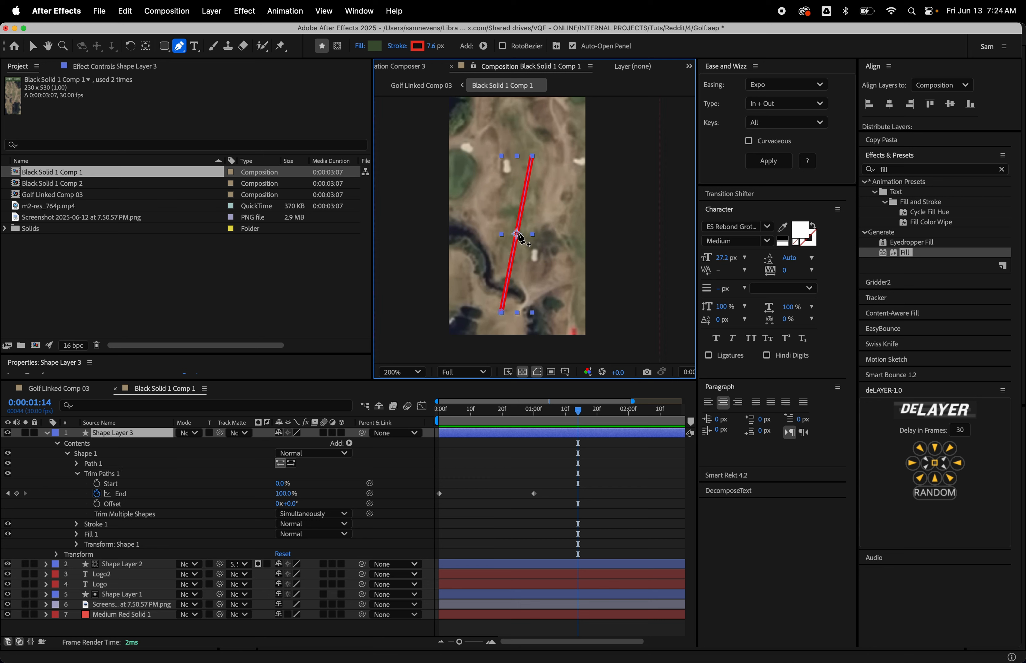
left_click(519, 235)
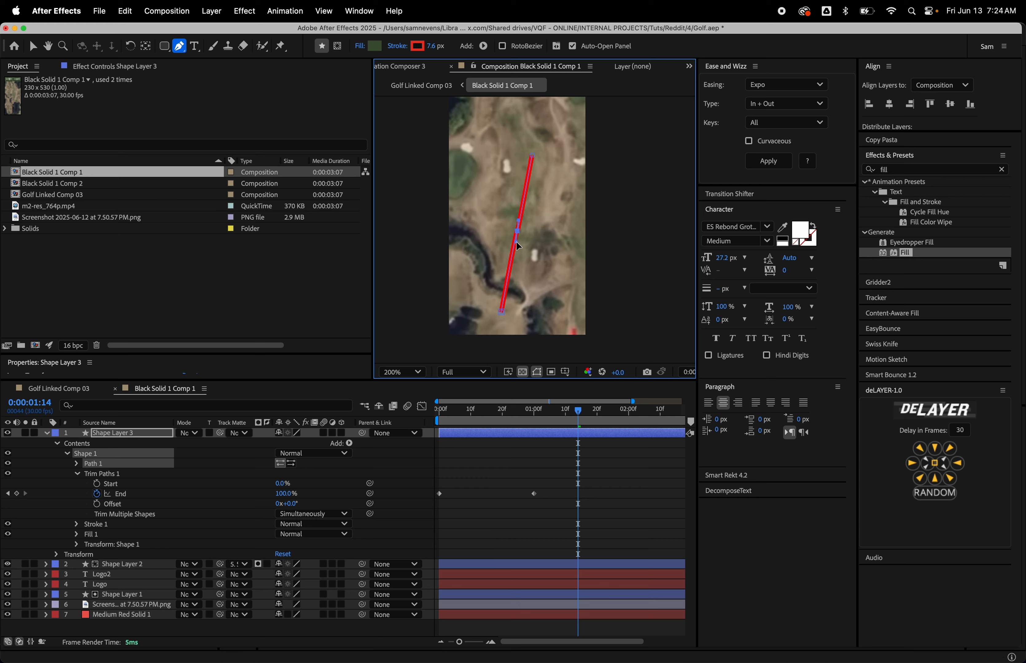
left_click_drag(518, 240, 515, 246)
key("super+z")
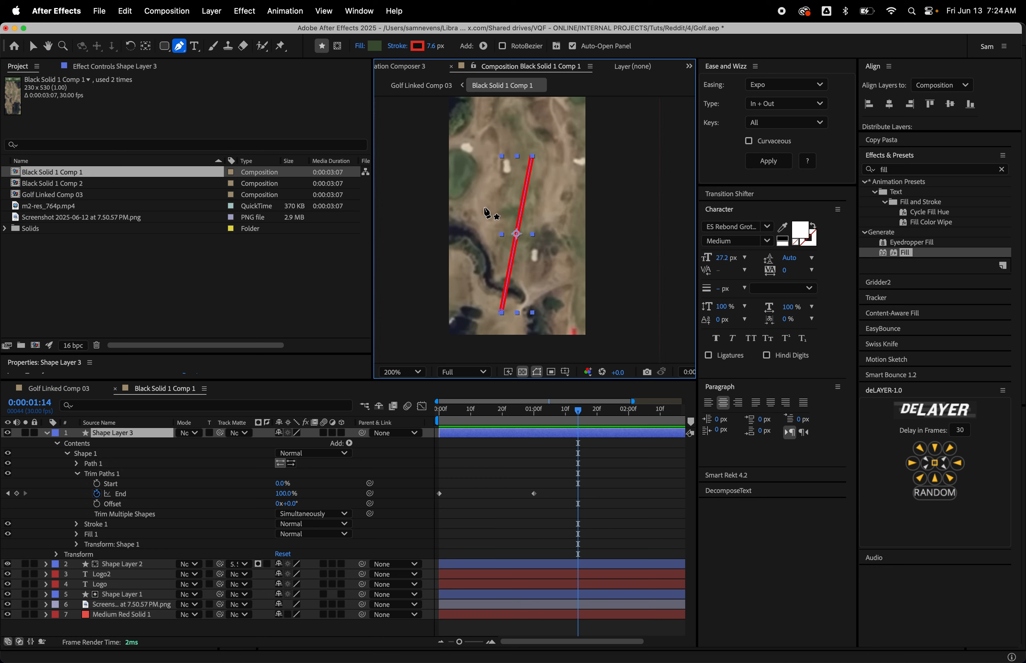
Bend the red line into a smooth curve with a curved midpoint and set the shape's fill to None.
left_click(518, 241)
left_click_drag(516, 238, 536, 207)
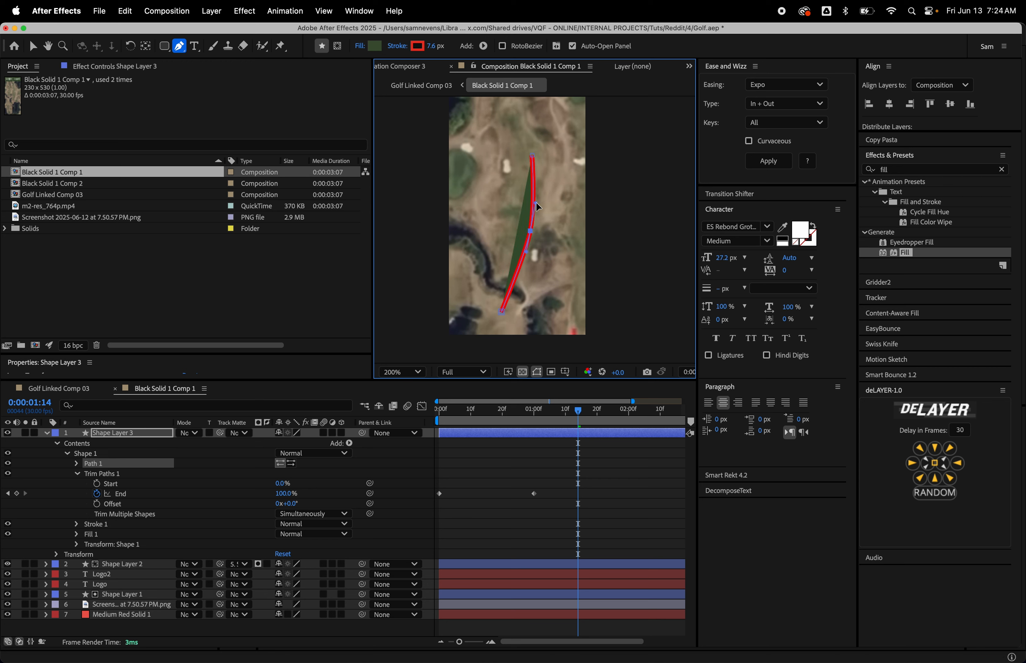
left_click(361, 47)
left_click(449, 311)
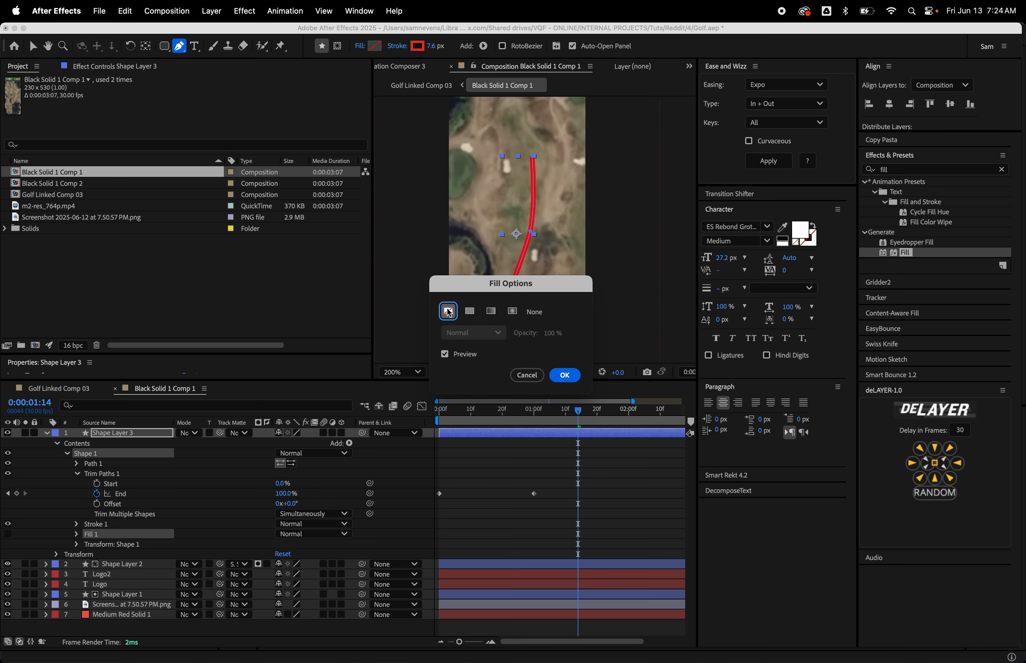
left_click(557, 374)
Preview the curved line's draw-on animation in the map composition and again in Golf Linked Comp 03.
left_click(591, 477)
left_click_drag(549, 413, 438, 474)
key("space")
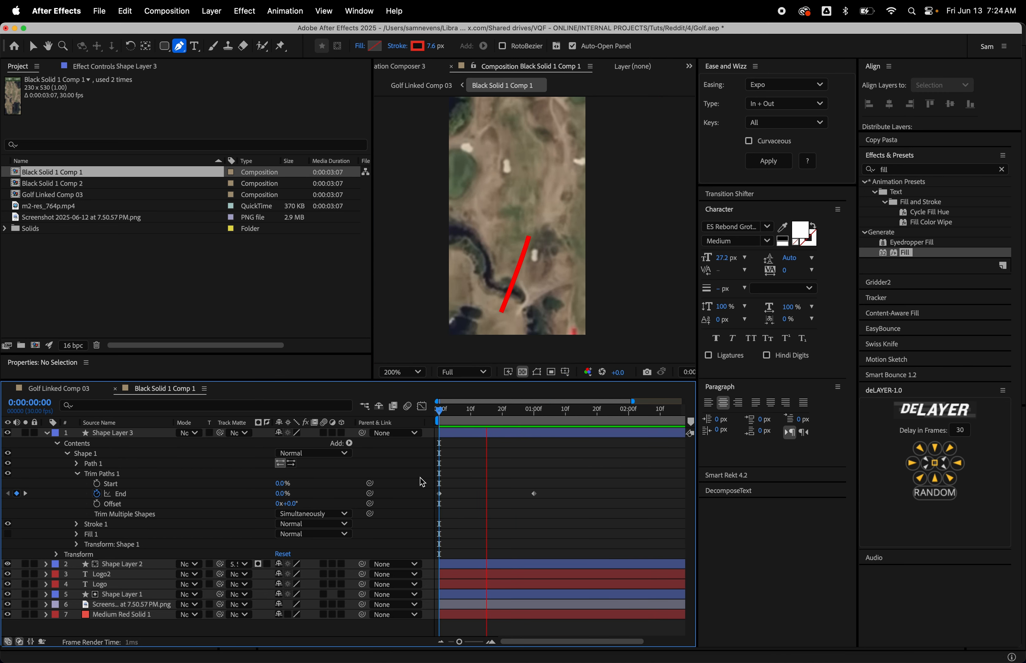
key("space")
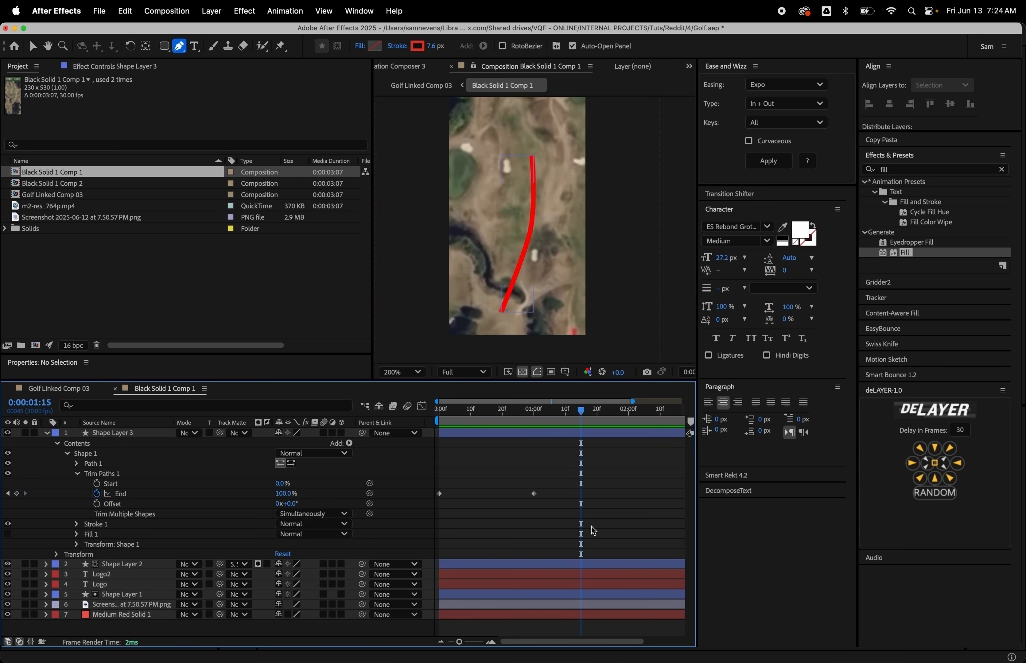
left_click(71, 388)
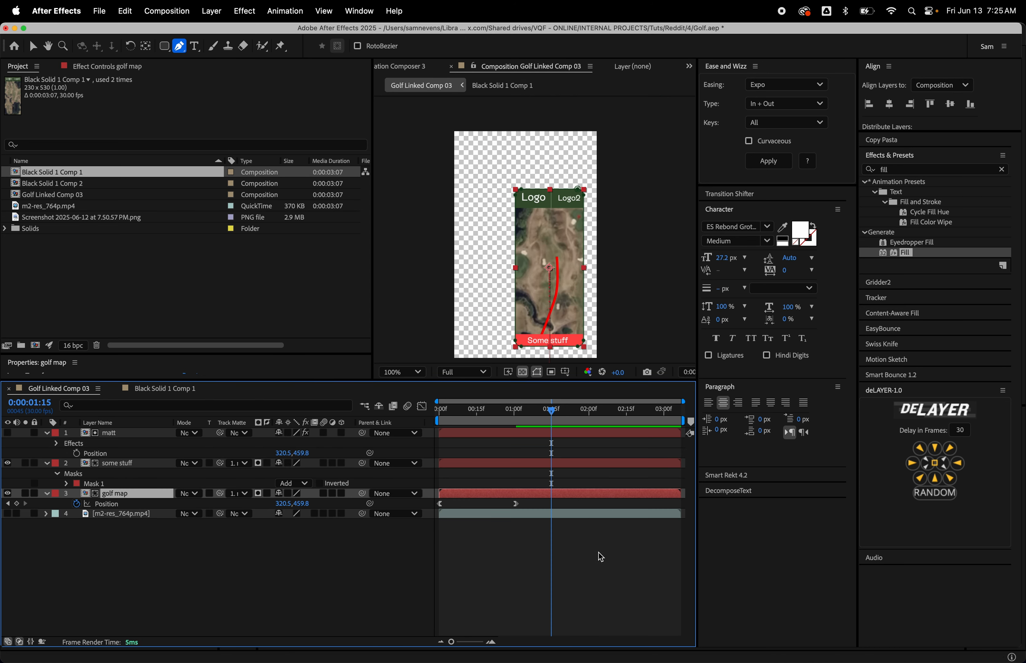
left_click_drag(515, 414, 391, 422)
key("space")
key("space")
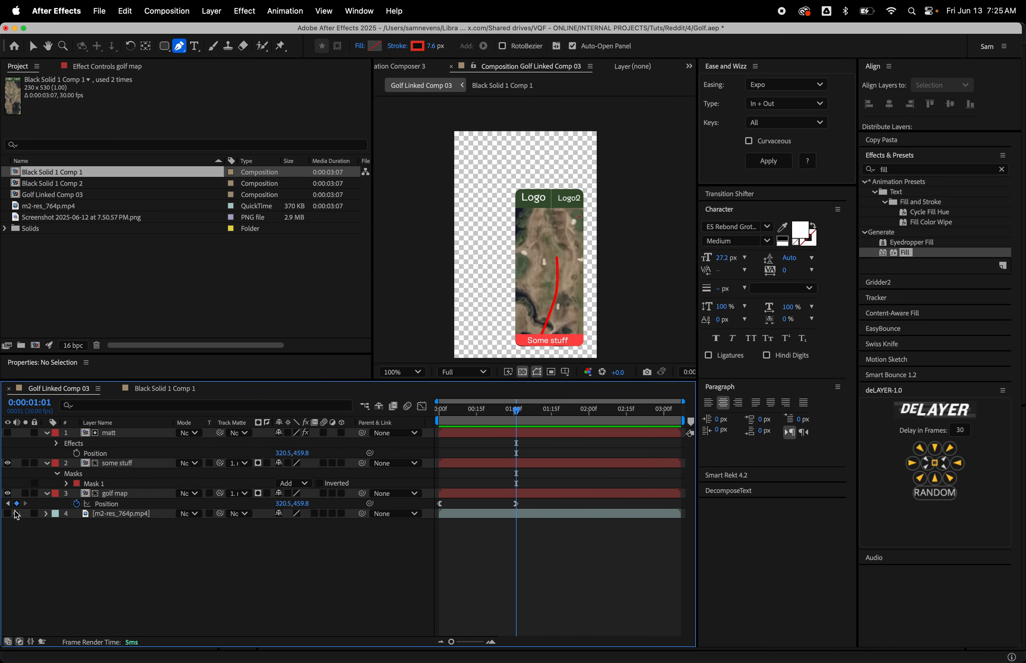
Show the m2-res_764p.mp4 reference video and preview the golf map card over it.
left_click(8, 513)
left_click_drag(496, 407, 477, 439)
key("space")
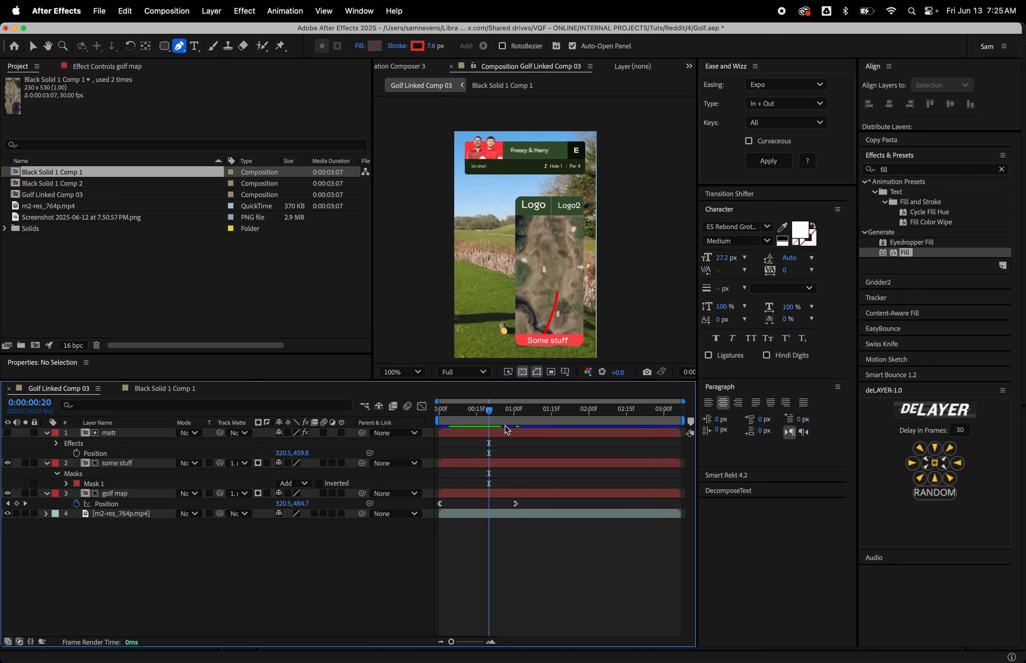
key("space")
left_click_drag(475, 416, 527, 427)
left_click(164, 46)
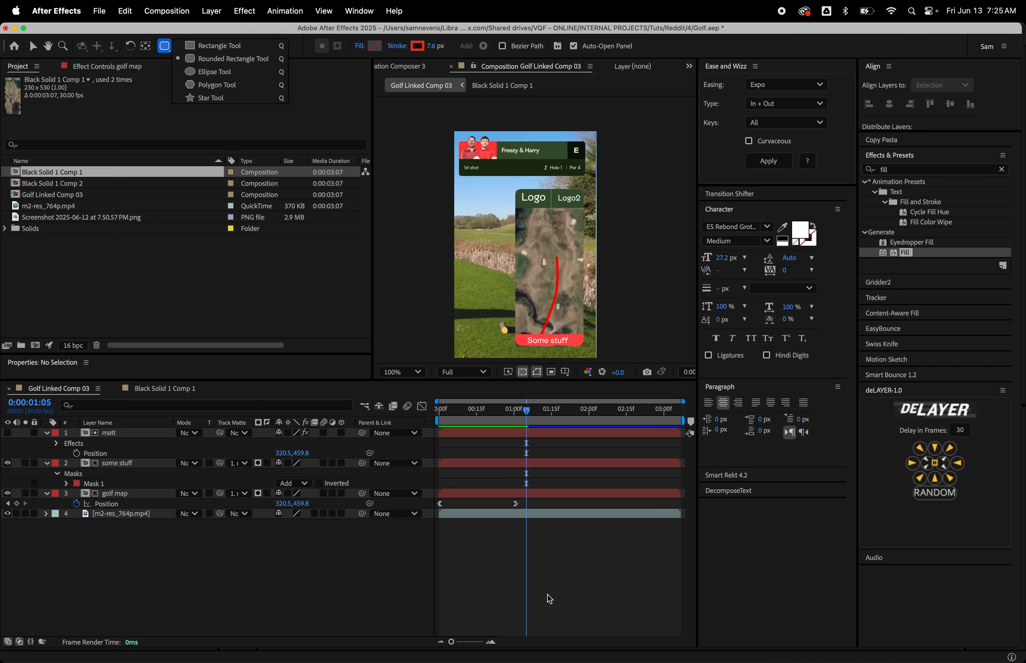
left_click(219, 46)
key(".")
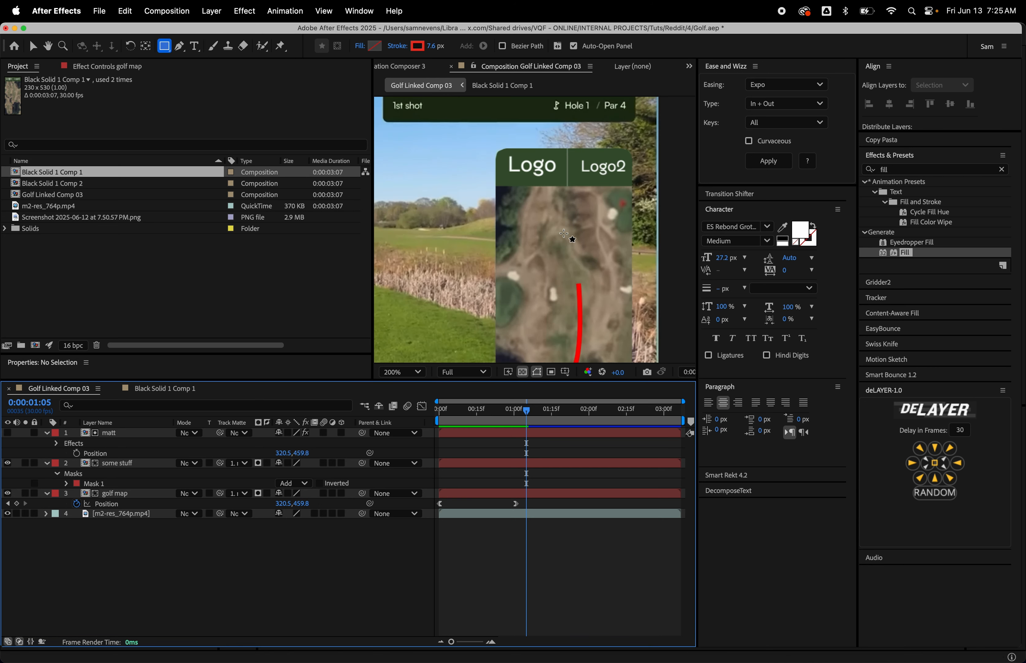
left_click_drag(573, 239, 584, 315)
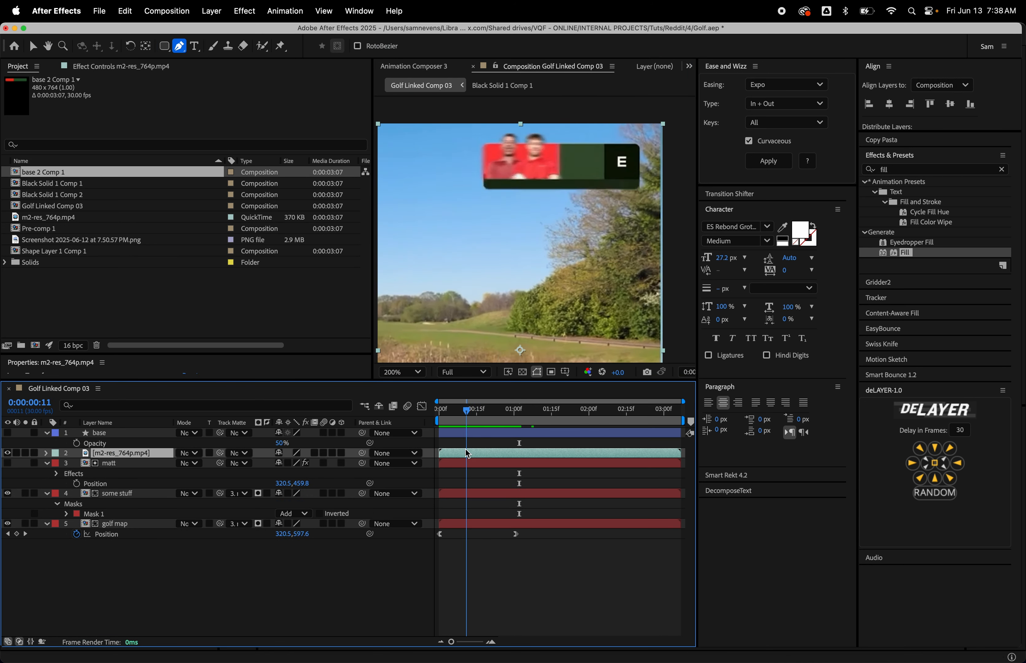
Draw a green rounded rectangle about 427 × 64 px over the name bar of the scorecard banner.
key("q")
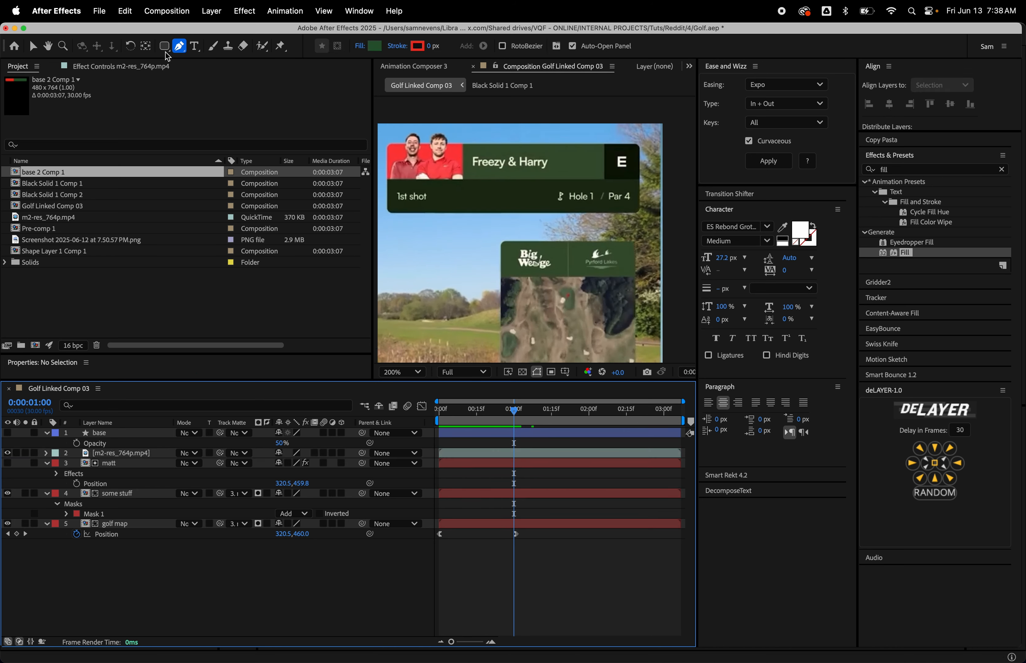
left_click(526, 557)
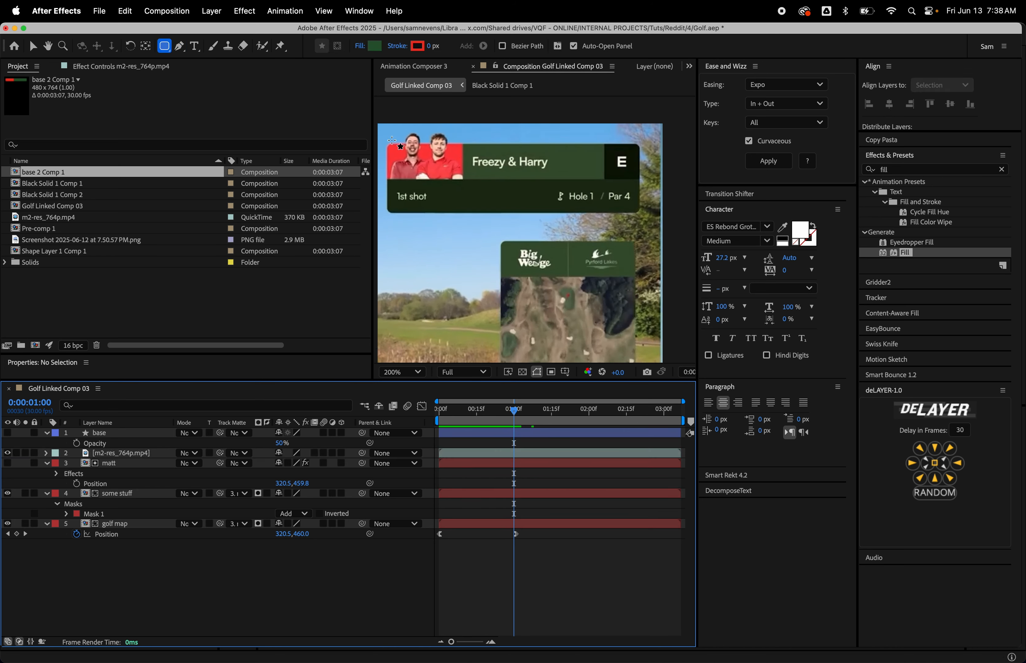
mouse_move(387, 143)
left_mouse_down()
mouse_move(405, 155)
mouse_move(641, 180)
left_mouse_up()
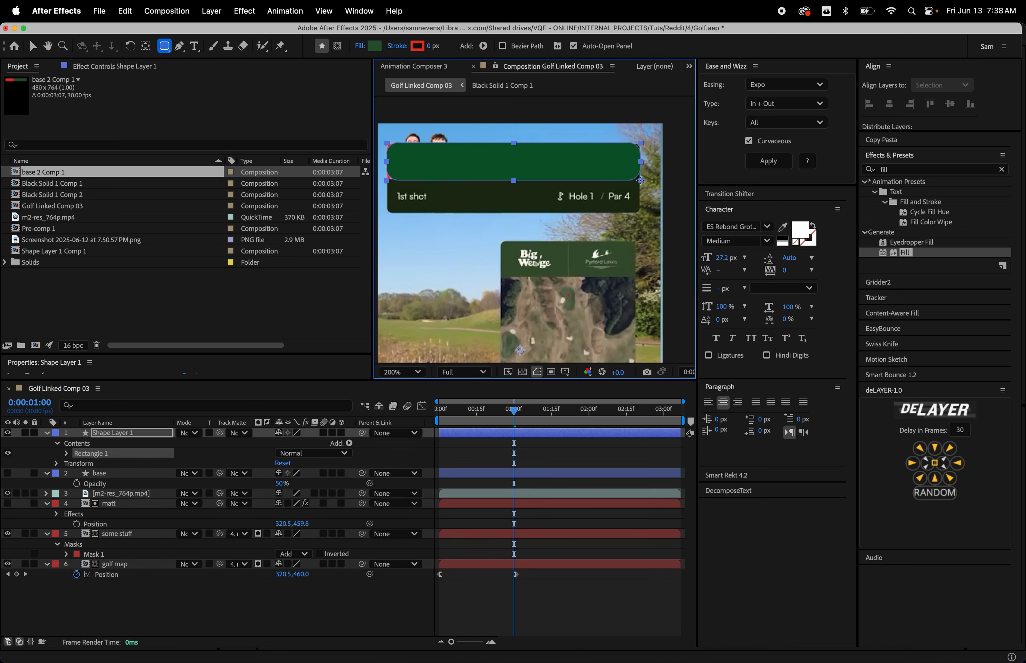
Set the roundness of the new rectangle's path to 10.
left_click(65, 453)
left_click(77, 464)
left_click(292, 493)
type("10")
key("Return")
left_click(567, 517)
left_click_drag(506, 412, 531, 432)
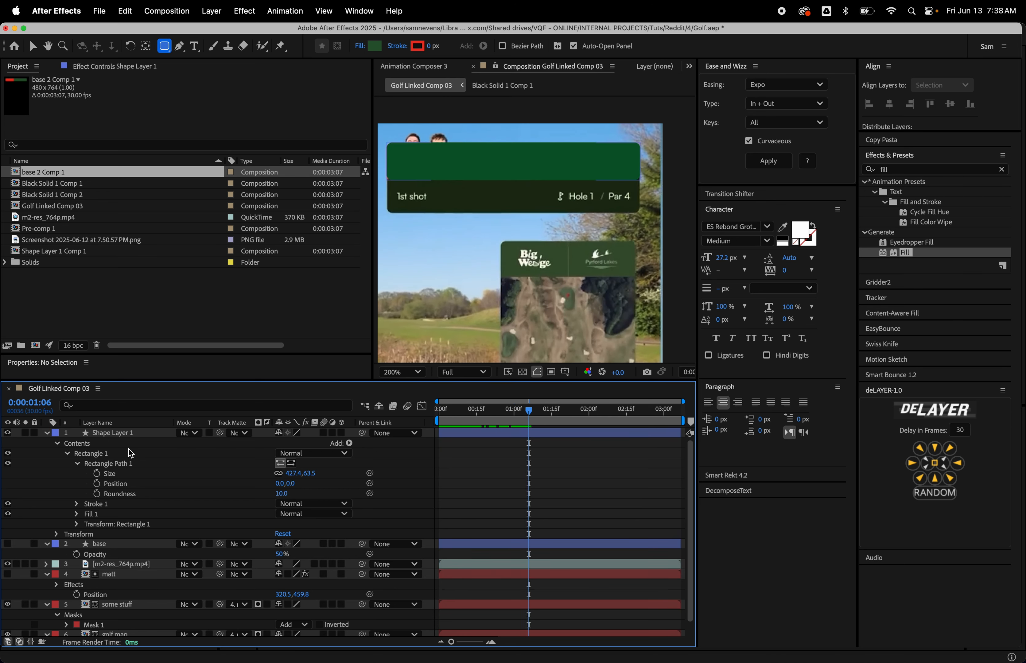
Duplicate Shape Layer 1 and convert the copy's rectangle path to a Bezier path.
left_click(109, 434)
key("super+d")
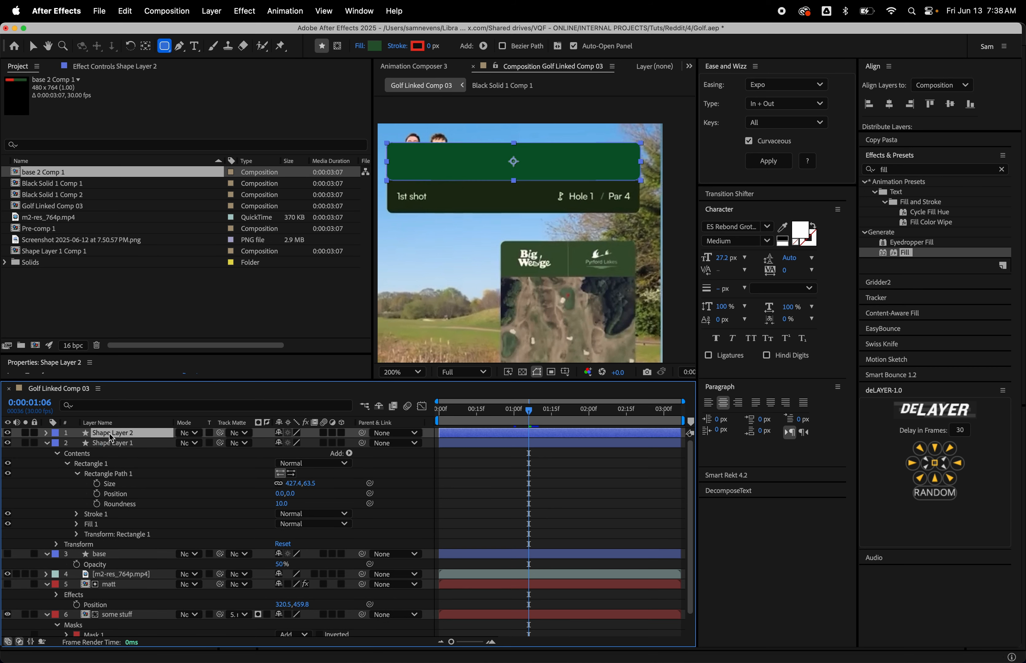
left_click(46, 433)
left_click(55, 444)
left_click(68, 453)
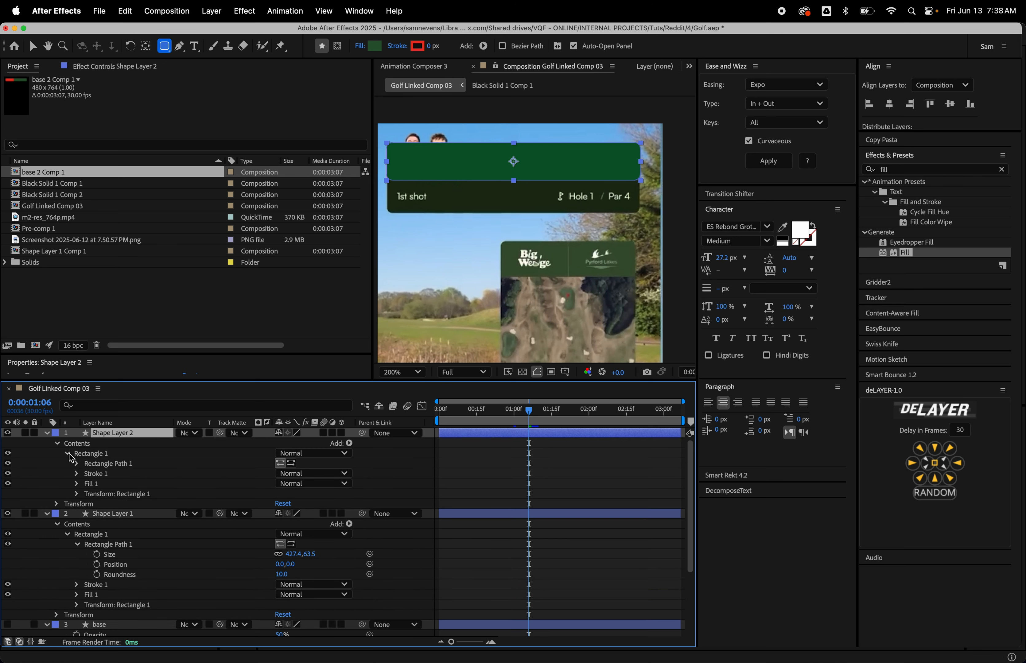
left_click(77, 464)
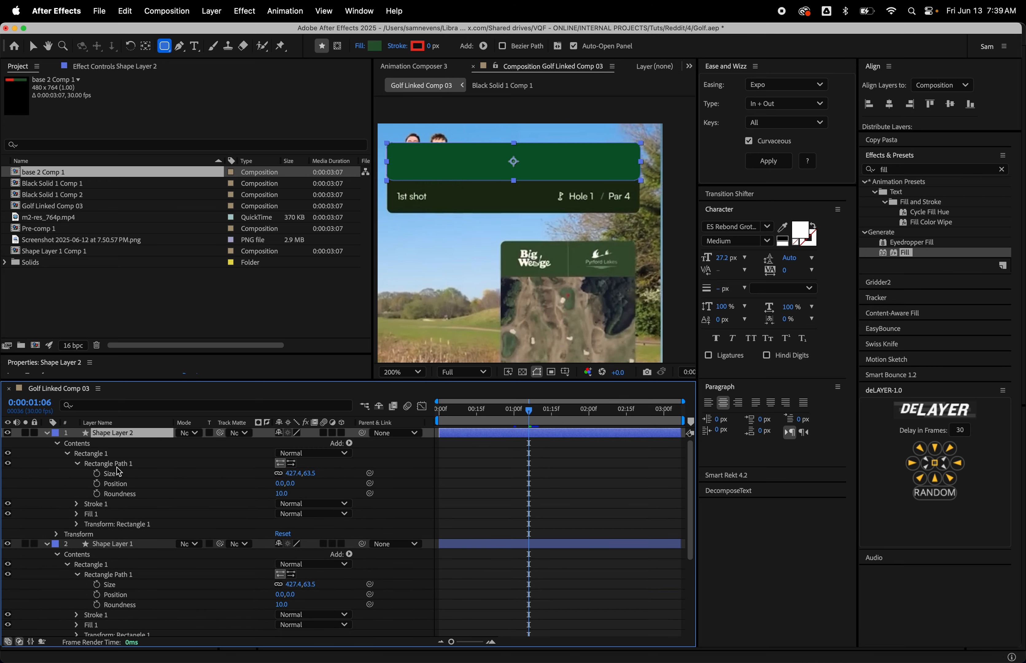
left_click(107, 454)
right_click(108, 454)
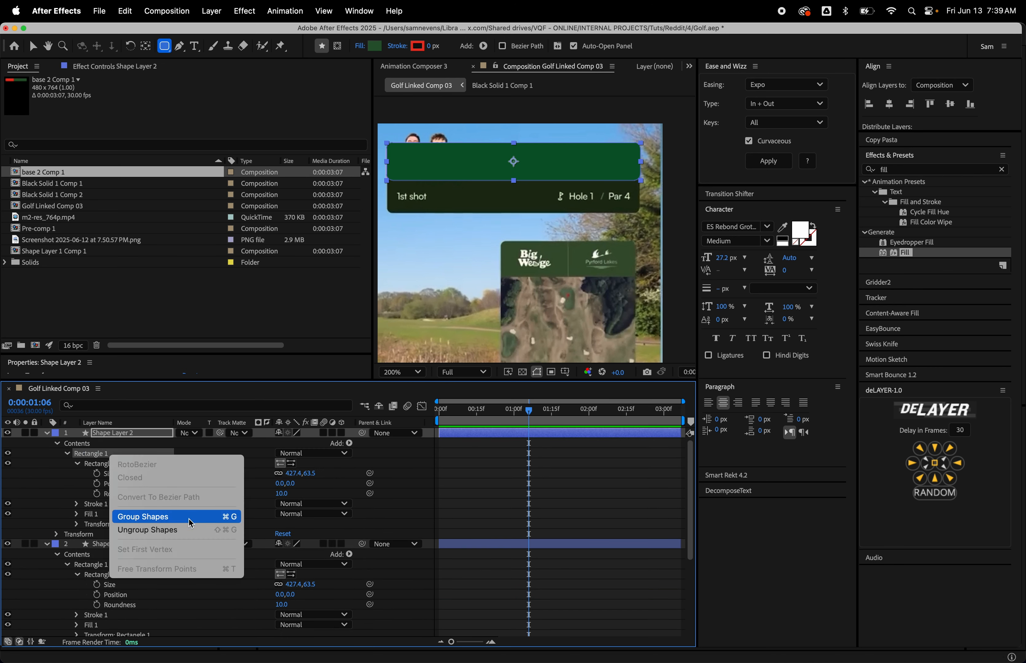
left_click(104, 474)
left_click(117, 474)
left_click(117, 464)
right_click(118, 464)
left_click(176, 507)
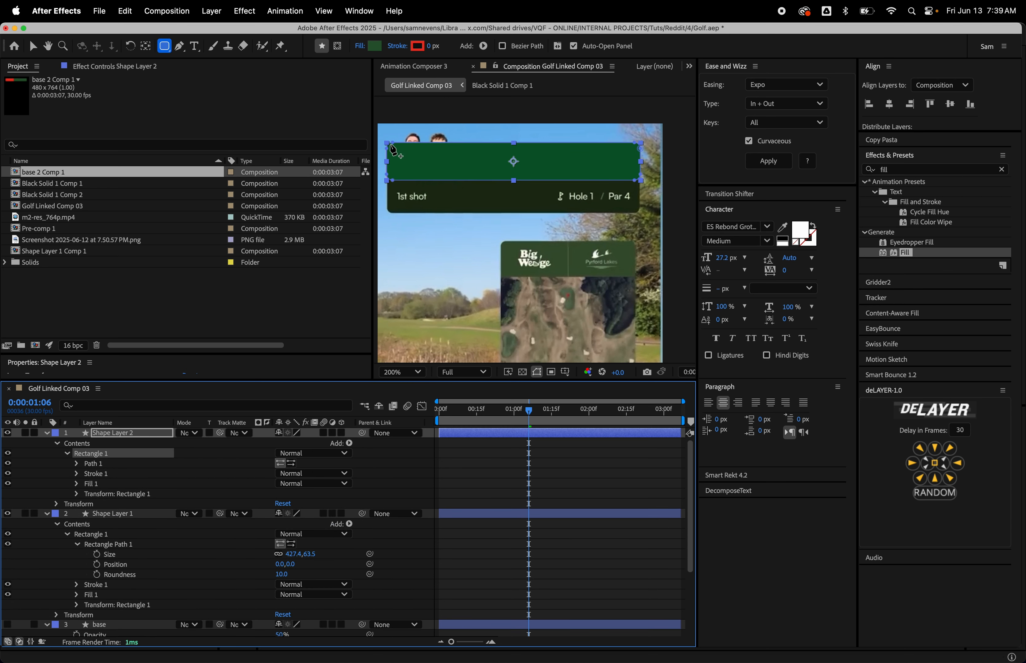
Square off the left corners of Shape Layer 2's path and move its left edge beyond the banner's right end.
key("g")
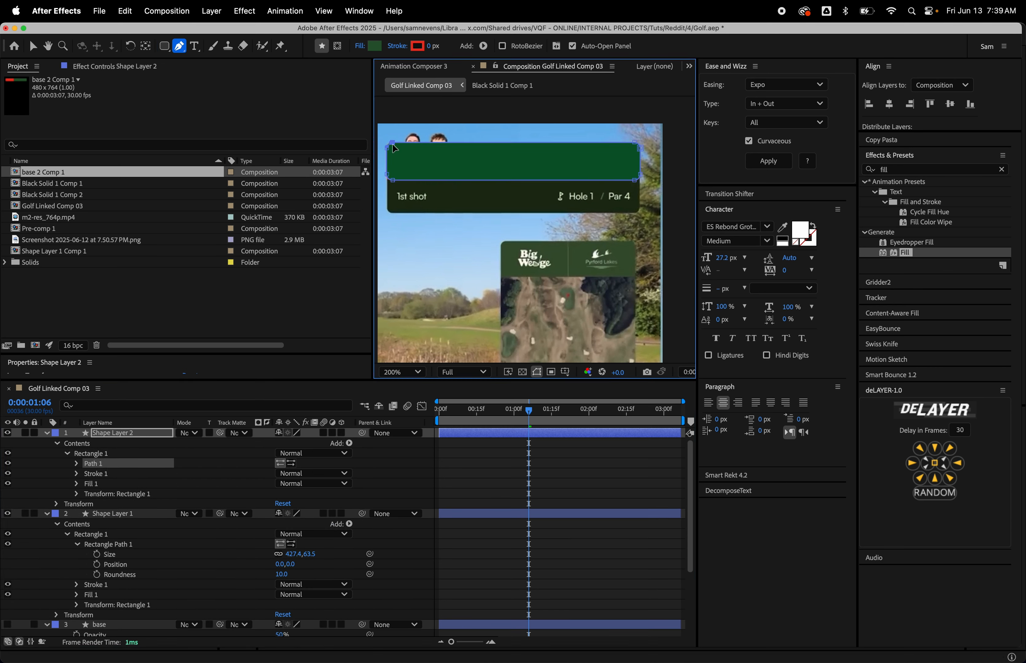
left_click(392, 143)
key("super+z")
key("Delete")
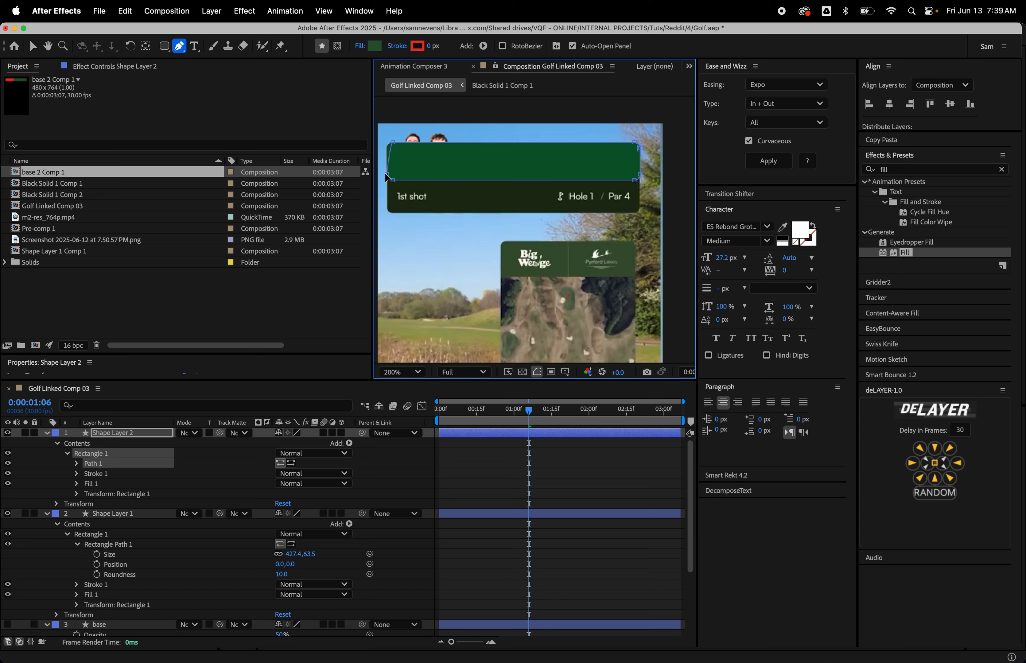
left_click(392, 180, "alt")
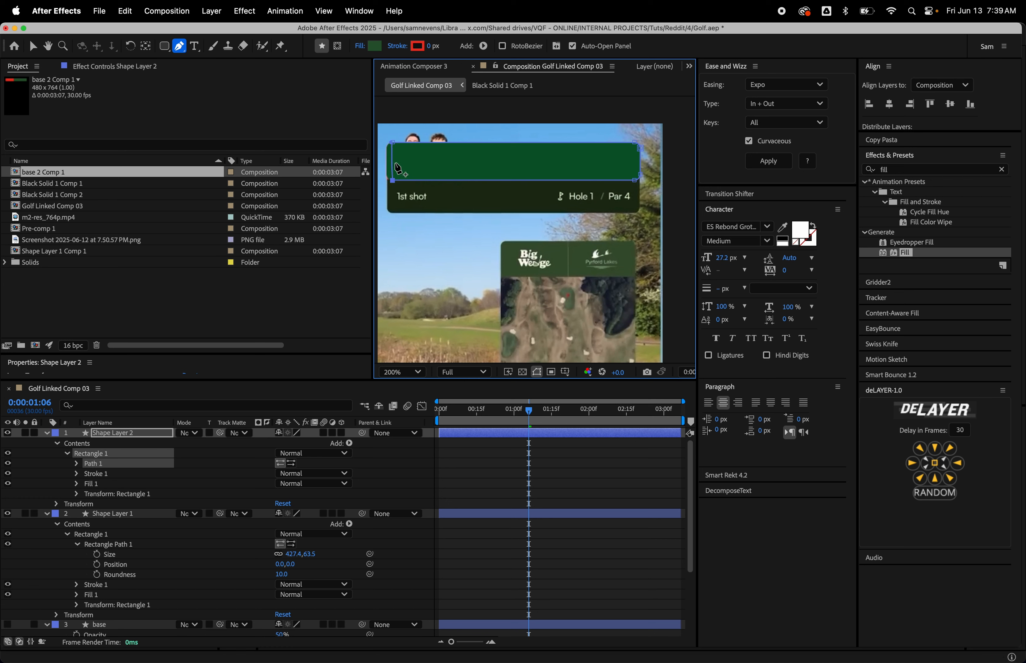
left_click(393, 142, "alt")
left_click_drag(393, 182, 674, 188)
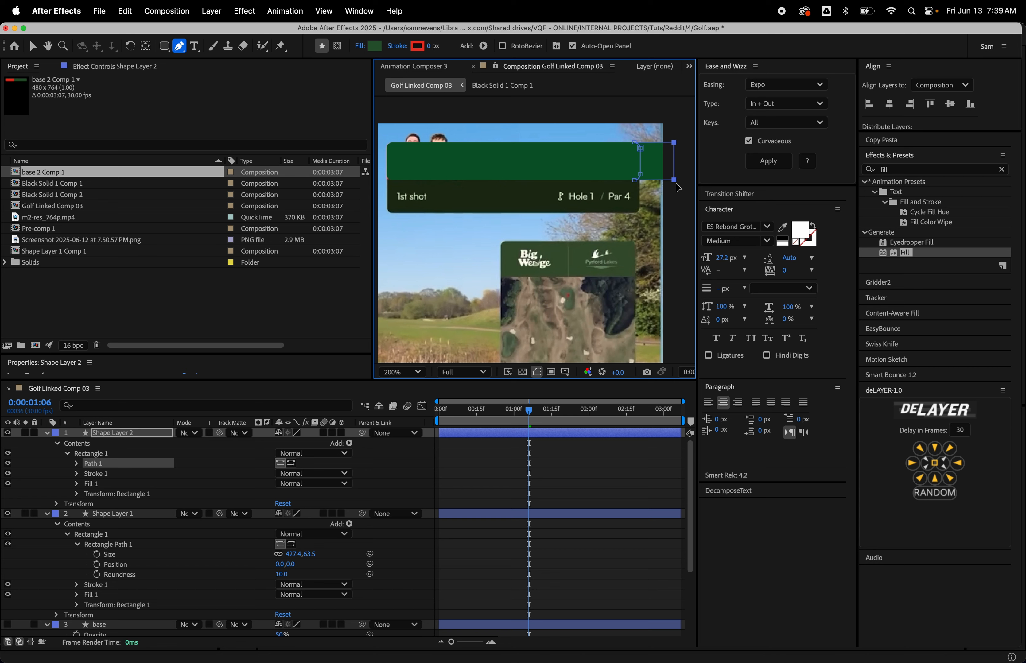
Use Shape Layer 2 as the track matte of Shape Layer 1 and invert the matte.
left_click(45, 433)
left_click(108, 445)
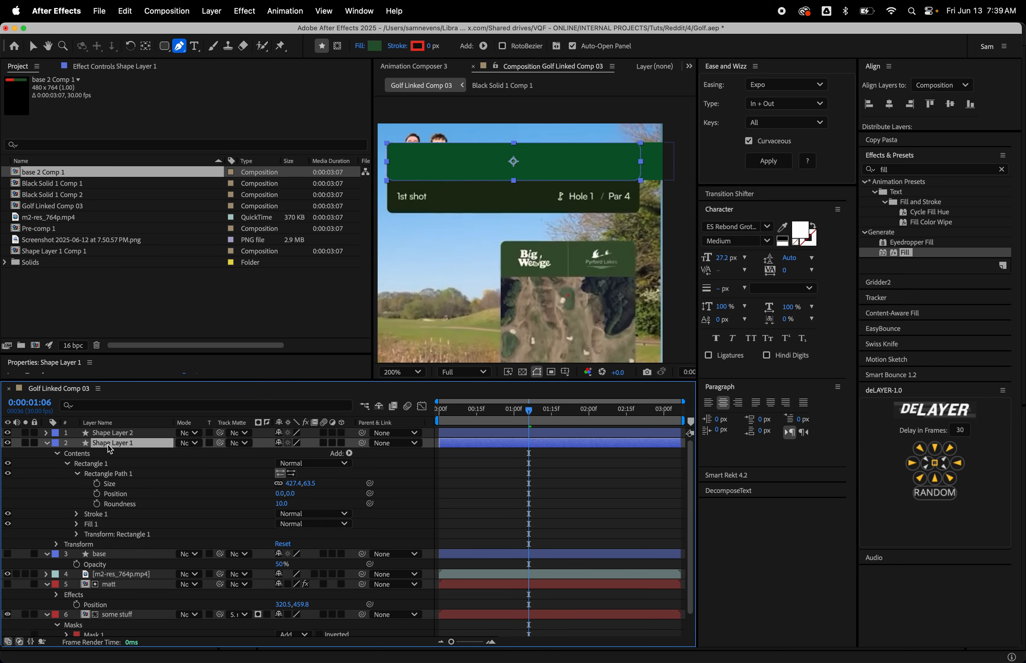
left_click_drag(220, 443, 138, 438)
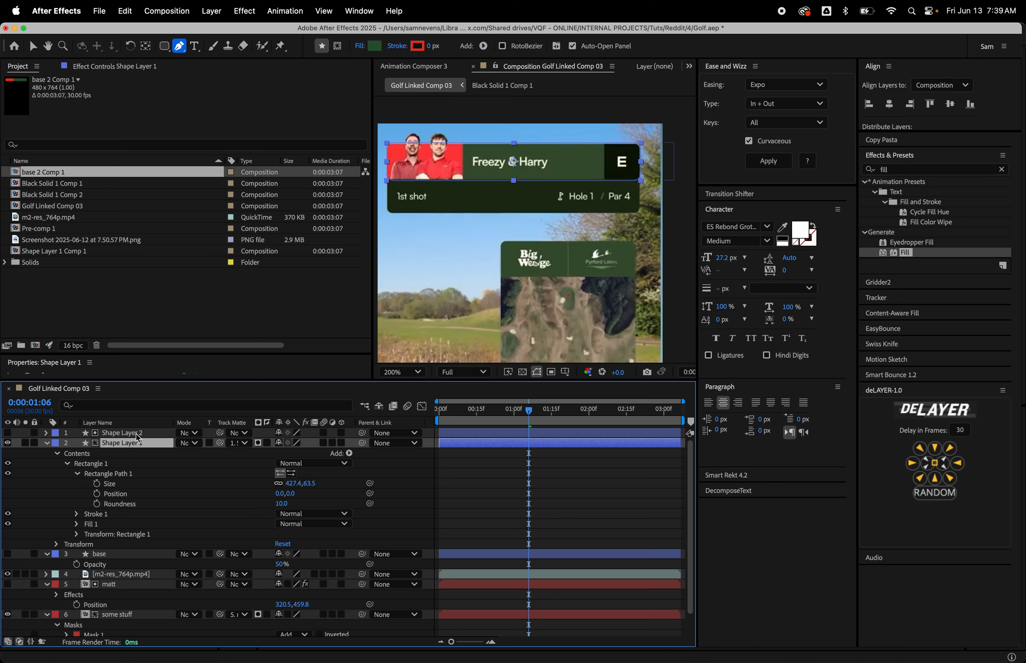
left_click(267, 443)
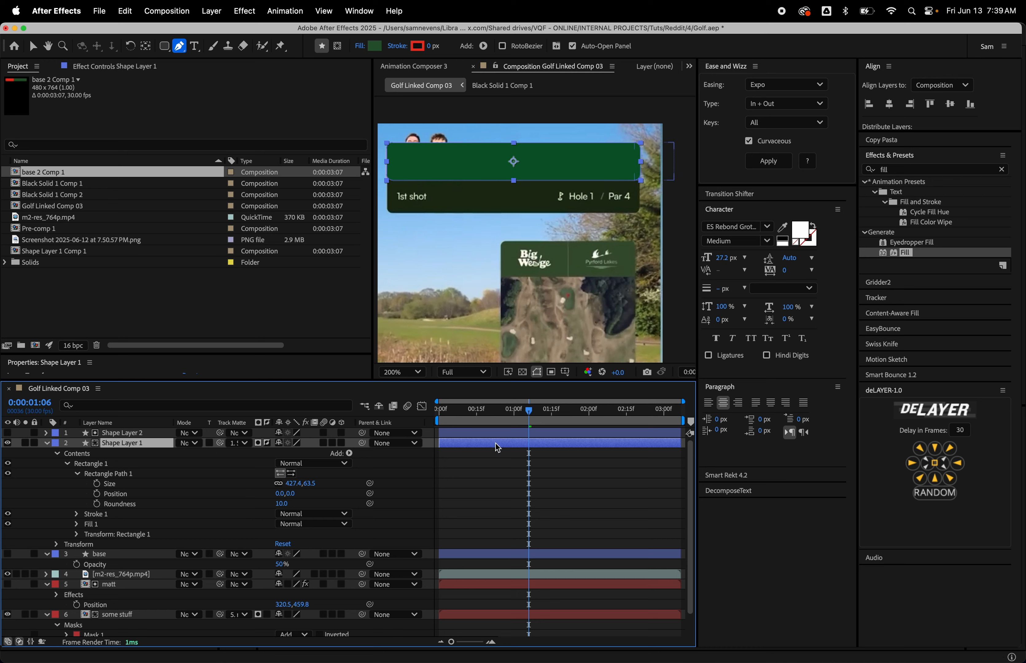
Add a Position keyframe to Shape Layer 1 and shift it to about the 1-second mark.
left_click(620, 490)
left_click(457, 444)
key("Home")
key("p")
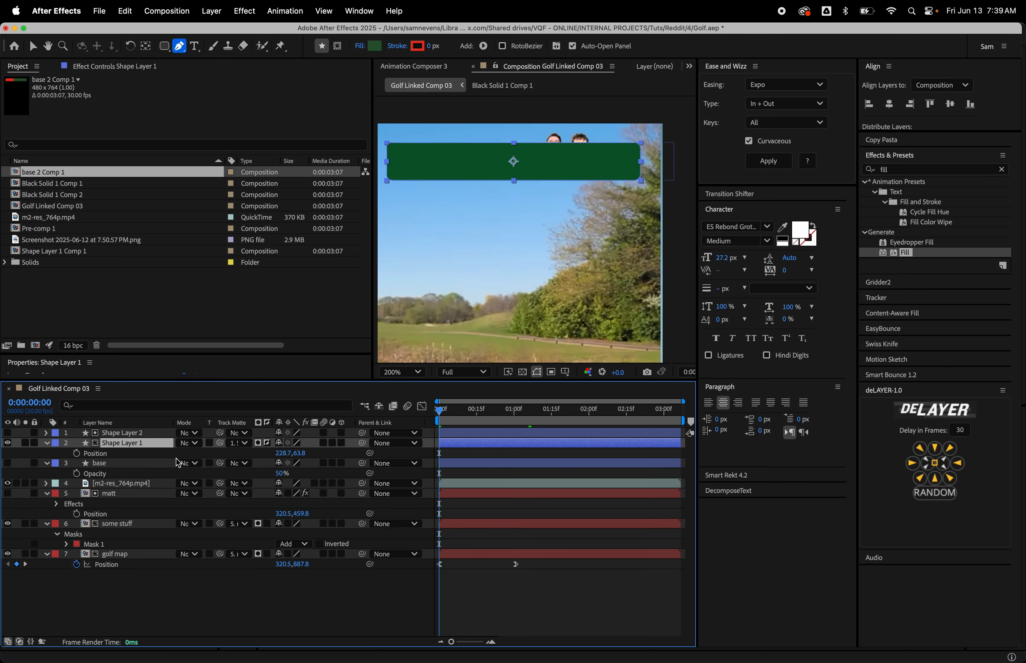
left_click(77, 453)
key("alt+shift+Right")
key("alt+shift+Right")
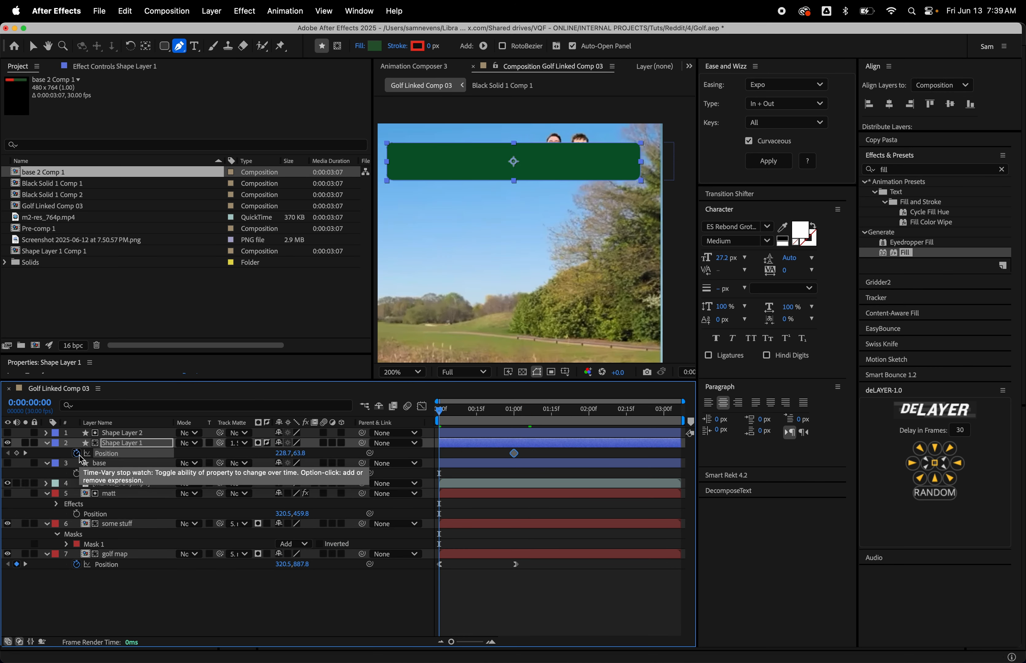
At 0:00:00:00, move Shape Layer 1 horizontally to Position 465.7, 63.8, aligning its left edge with the reference banner.
key("shift+Right")
key("shift+Right")
key("shift+Right")
key("shift+Right")
key("shift+Right")
key("shift+Right")
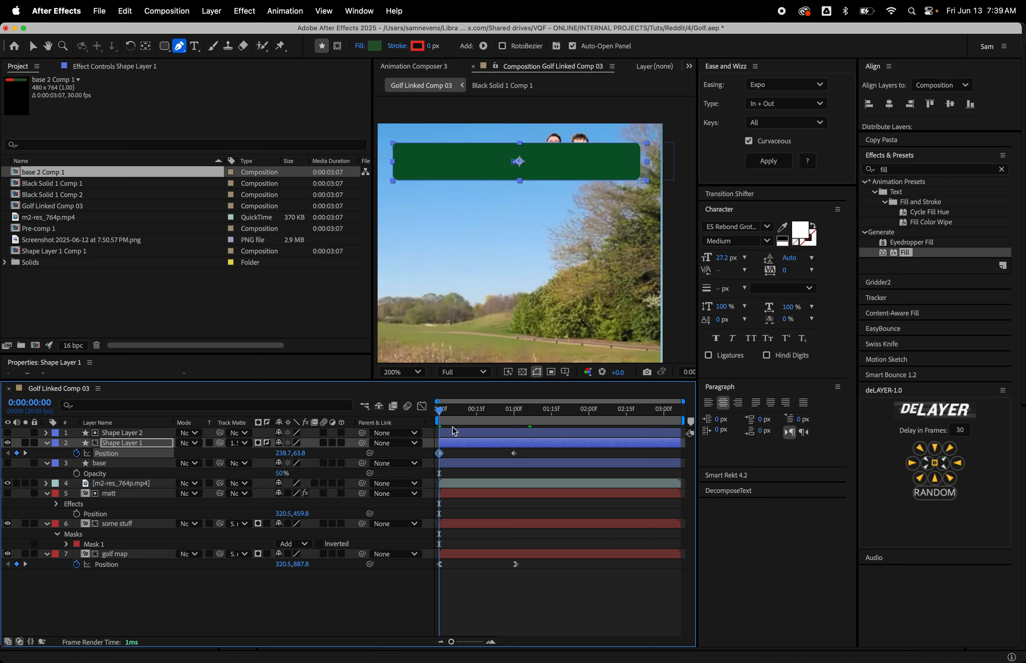
key("shift+Right")
key("shift+Right")
key("shift+Right")
key("shift+Right")
key("shift+Right")
key("shift+Right")
key("shift+Right")
key("shift+Right")
key("shift+Right")
key("shift+Right")
key("shift+Right")
key("shift+Right")
key("shift+Right")
key("shift+Right")
key("shift+Right")
key("shift+Right")
key("shift+Right")
key("shift+Right")
key("shift+Right")
key("shift+Right")
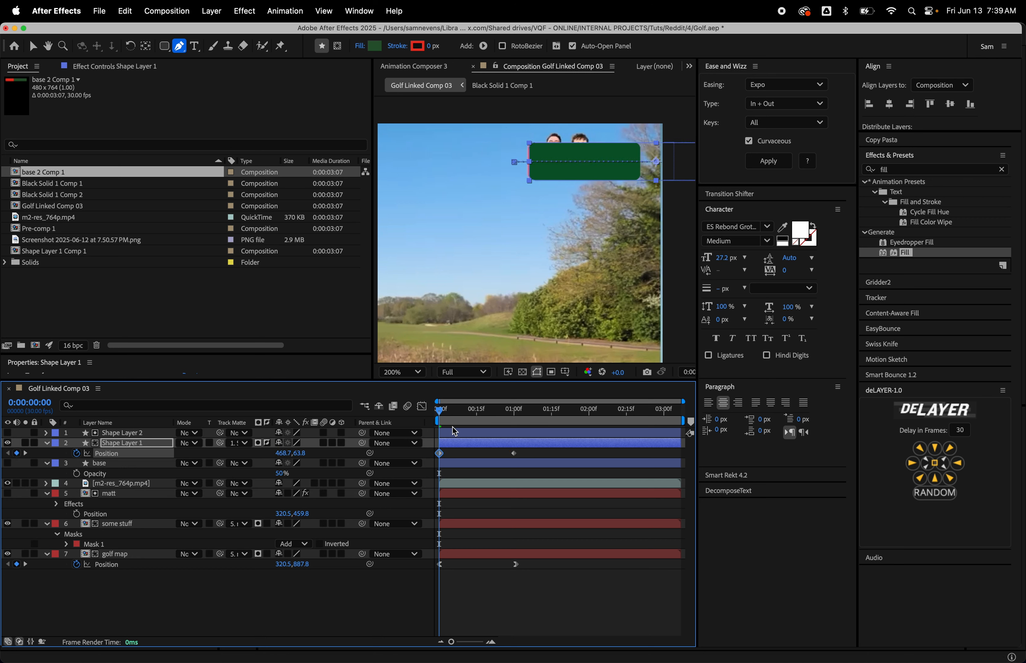
key("shift+Left")
key("shift+Left")
key("shift+Left")
key("shift+Left")
key("shift+Left")
key("shift+Left")
key("shift+Left")
key("Right")
key("Right")
key("Right")
key("Right")
key("Right")
key("Right")
key("Right")
Ease both Position keyframes of Shape Layer 1 and shift the speed peak toward the start of the move.
left_click_drag(533, 453, 428, 464)
key("shift+F9")
left_click(421, 406)
left_click_drag(501, 604, 460, 605)
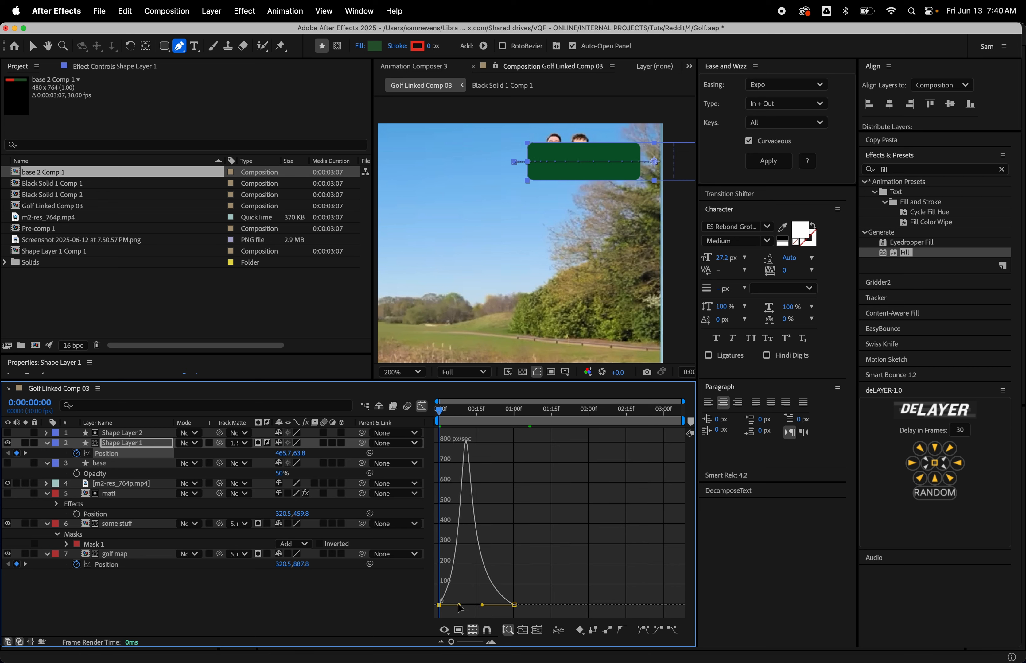
left_click(421, 408)
Preview the sliding green bar and compare its first frame with the reference banner by briefly hiding Shape Layer 1.
key("space")
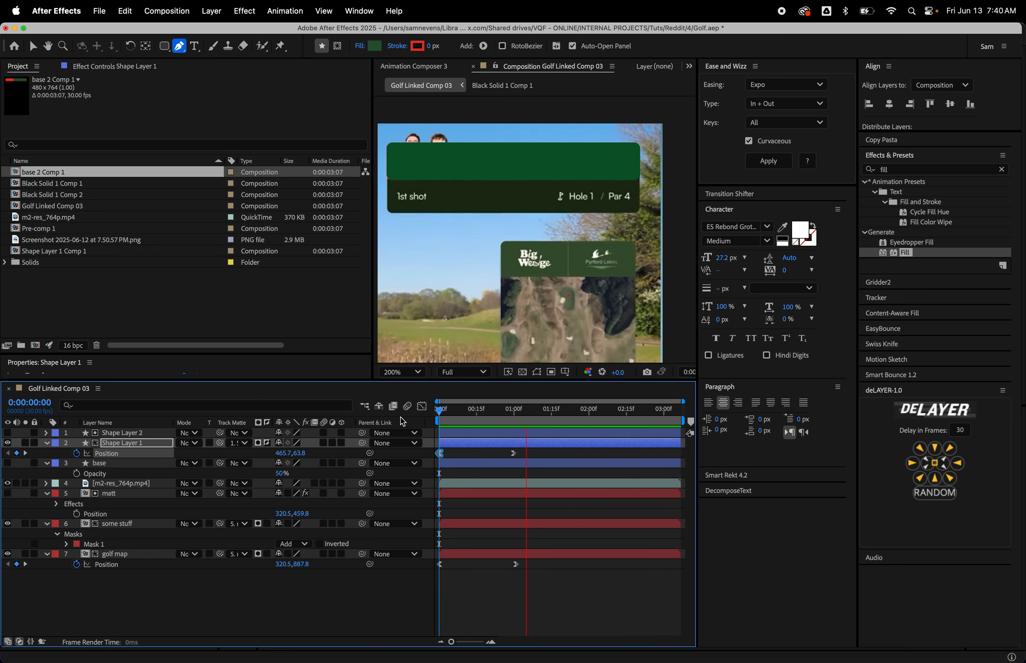
left_click(460, 456)
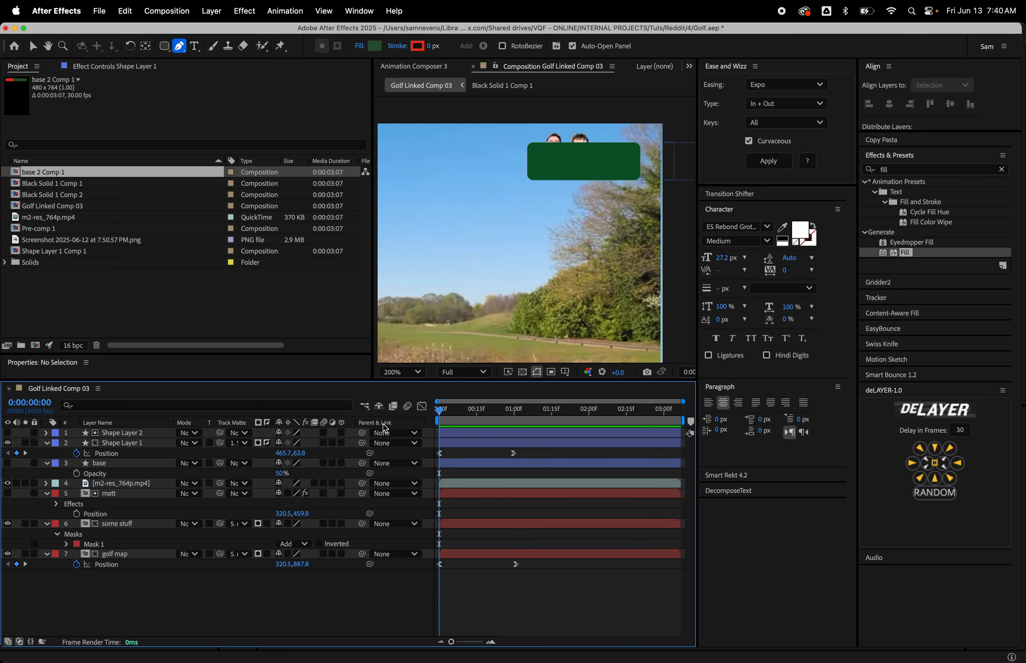
left_click(8, 445)
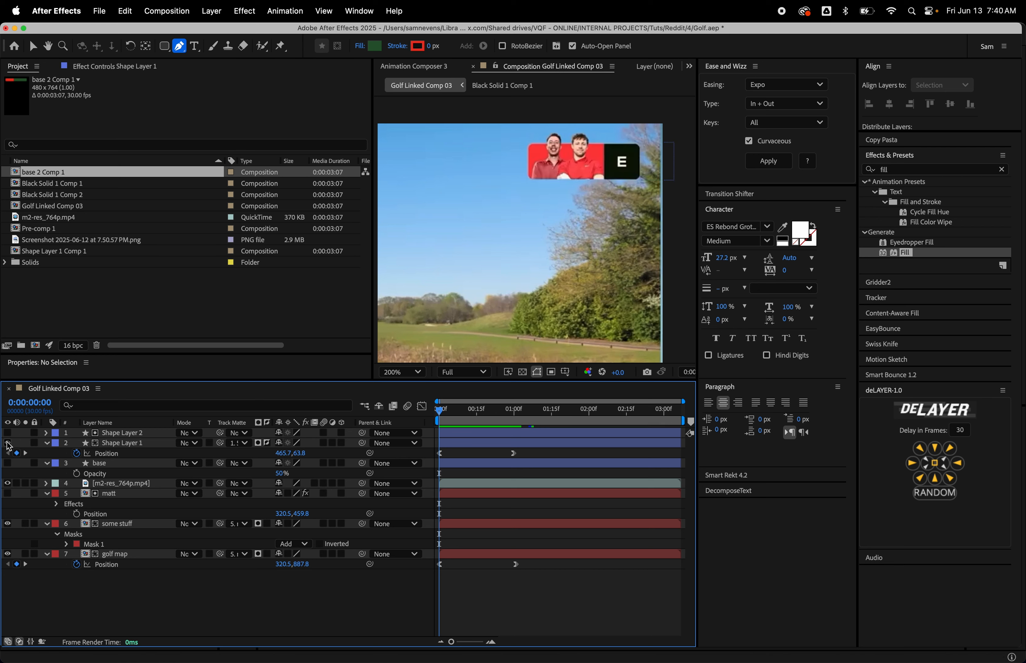
left_click(7, 443)
Duplicate Shape Layer 1, place the copy at the top of the layer stack and remove its Position keyframes.
left_click(109, 443)
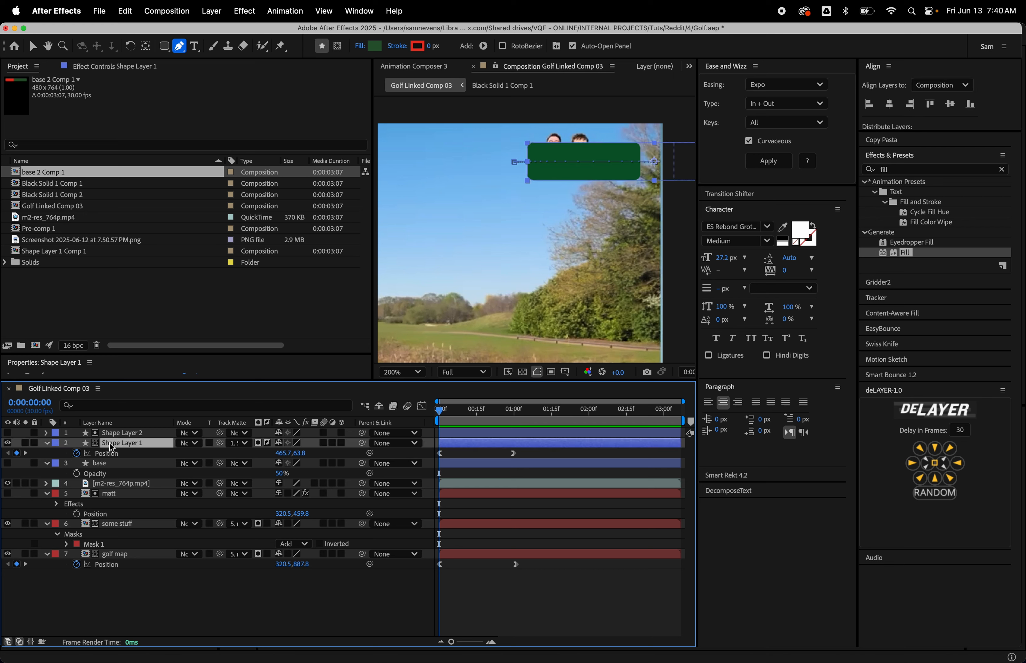
key("super+d")
key("super+]")
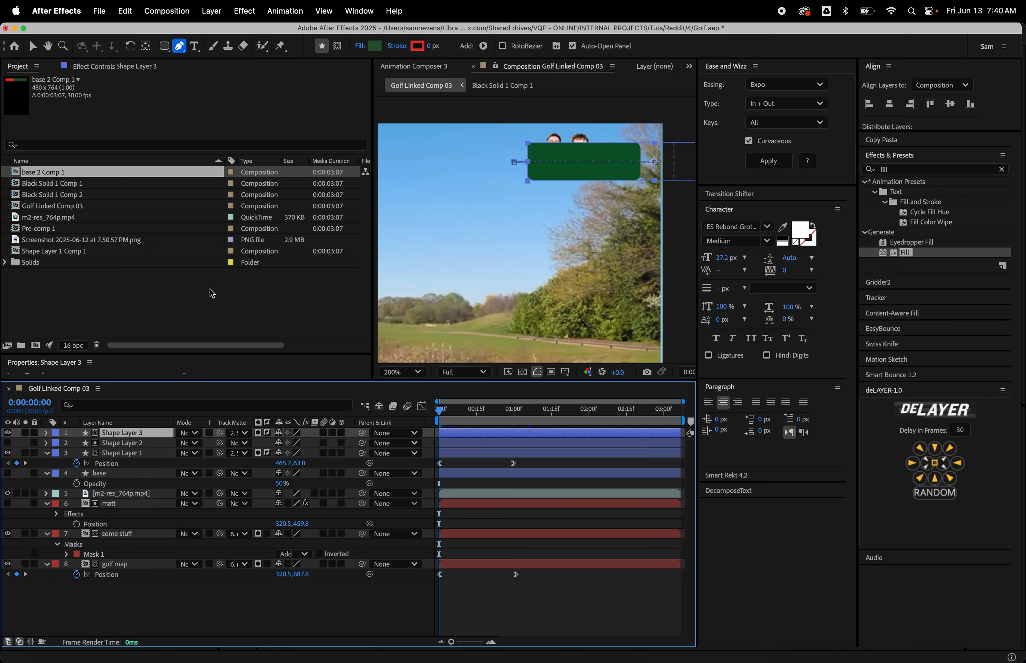
key("p")
left_click(77, 443)
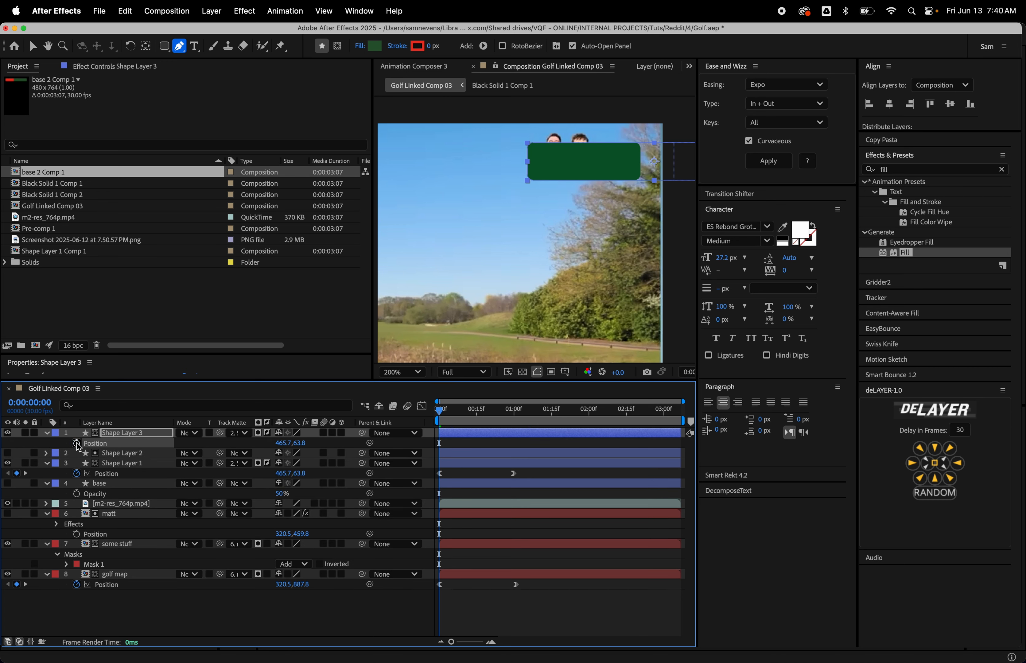
Try converting the rectangle path of Shape Layer 3 to a Bezier path.
left_click(116, 433)
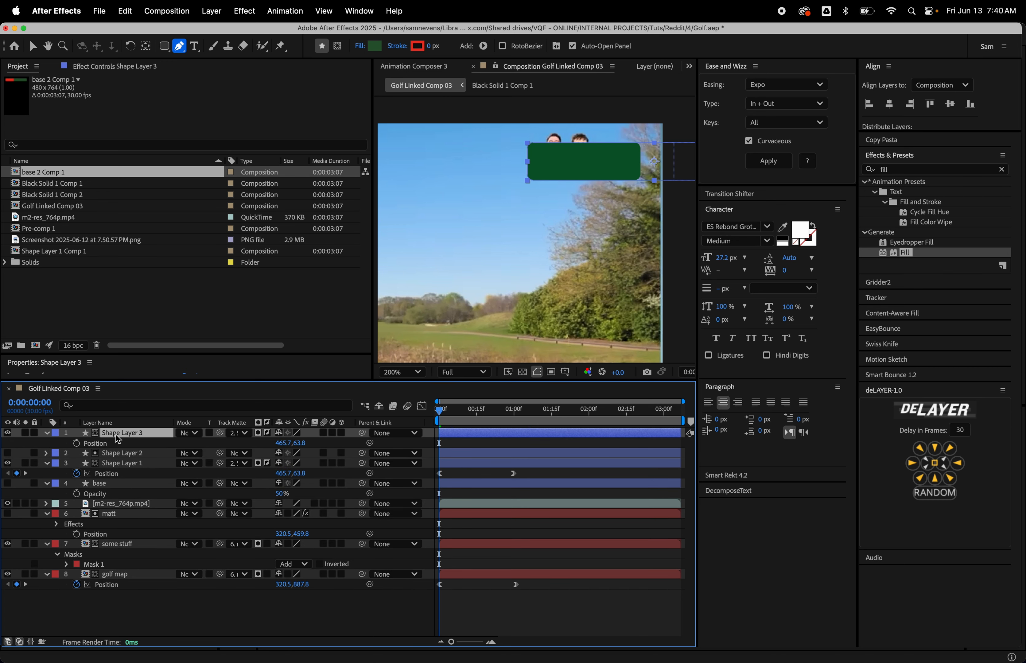
key("u")
key("u")
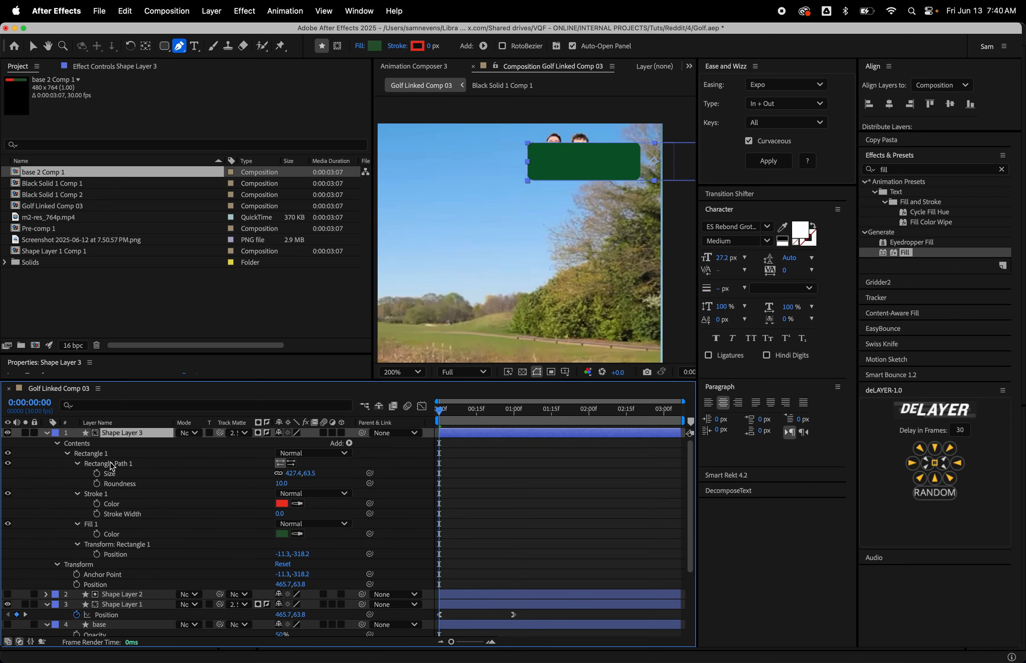
left_click(110, 464)
key("v")
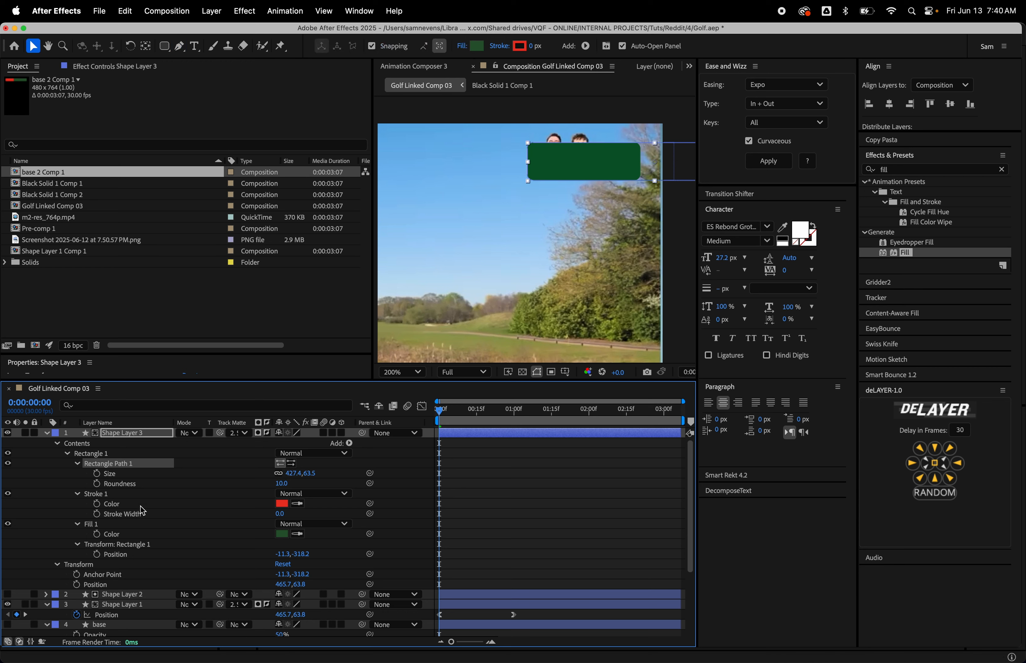
right_click(122, 467)
left_click(165, 505)
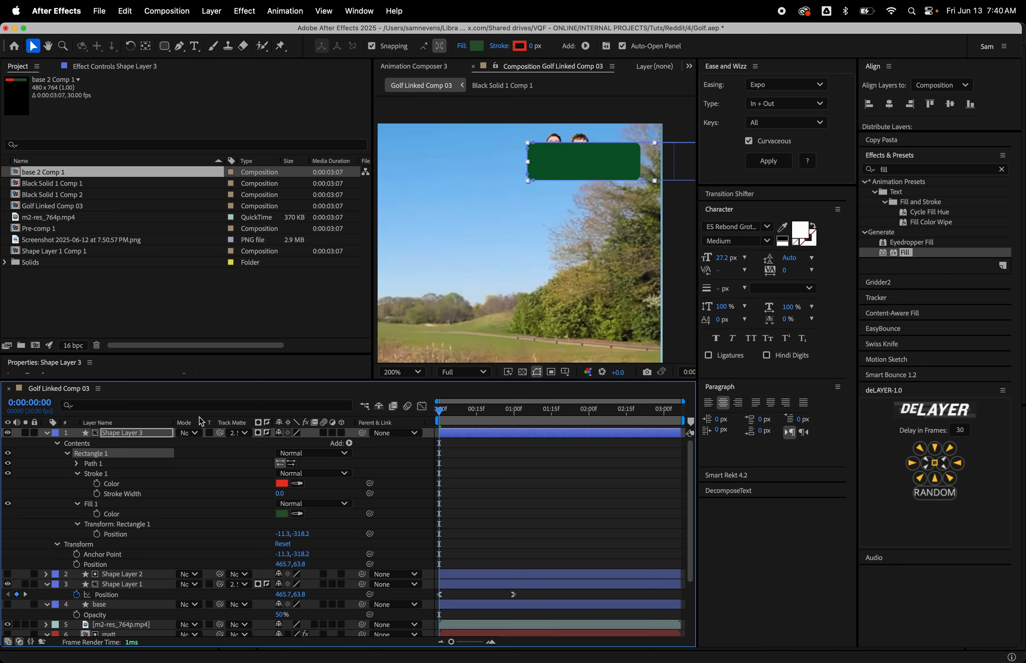
Undo the latest changes to Shape Layer 3, including its Bezier path conversion.
left_click(142, 433)
left_click(211, 433)
left_click(243, 433)
left_click(243, 433)
key("super+z")
key("super+z")
key("super+z")
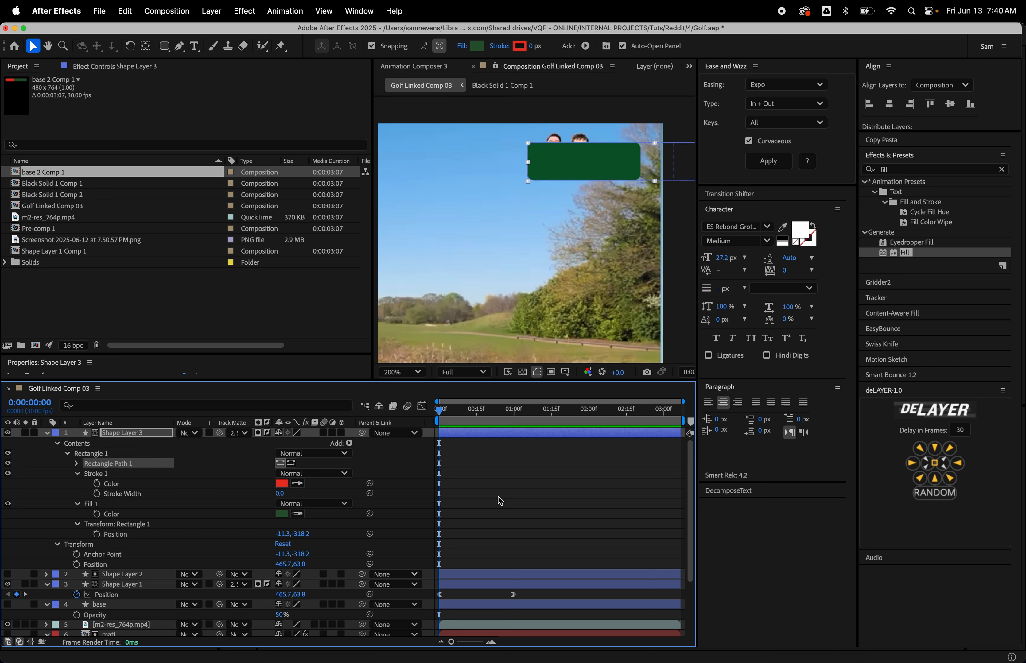
Remove the Position keyframes of Shape Layer 3 at 0:00:01:17 so it rests in its final sliding position.
left_click_drag(487, 420, 556, 420)
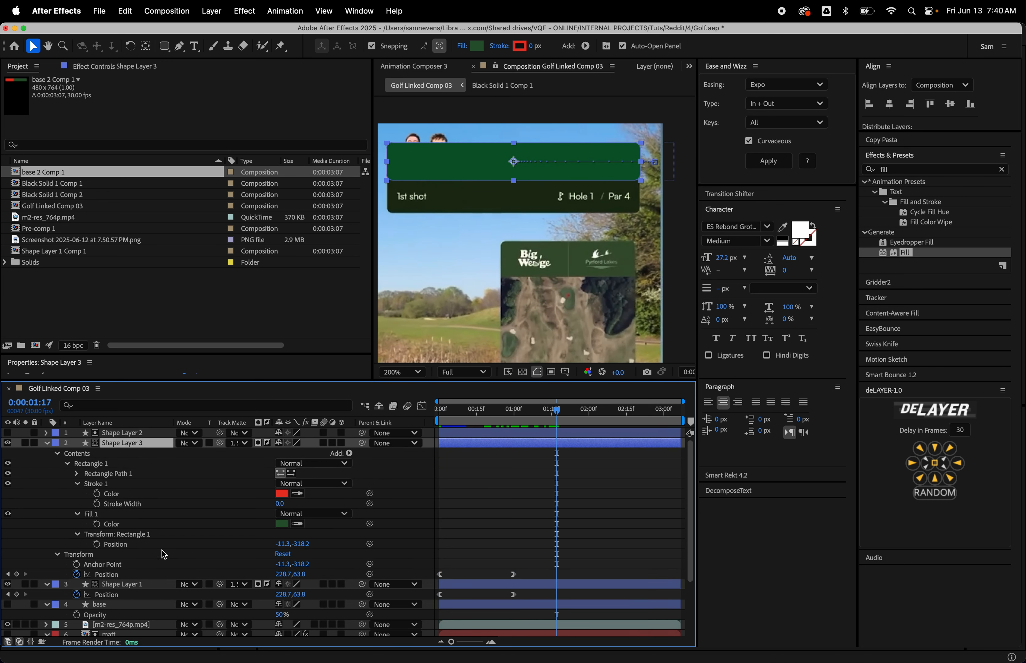
left_click_drag(527, 560, 437, 578)
key("Delete")
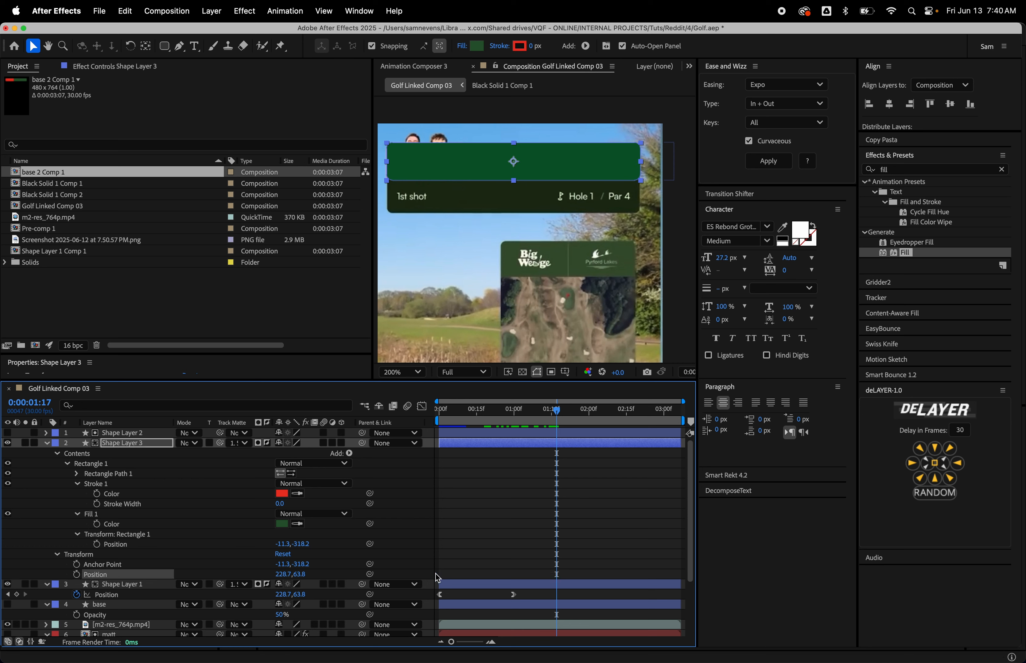
Convert Rectangle Path 1 of Shape Layer 3 to a Bezier path.
double_click(98, 474)
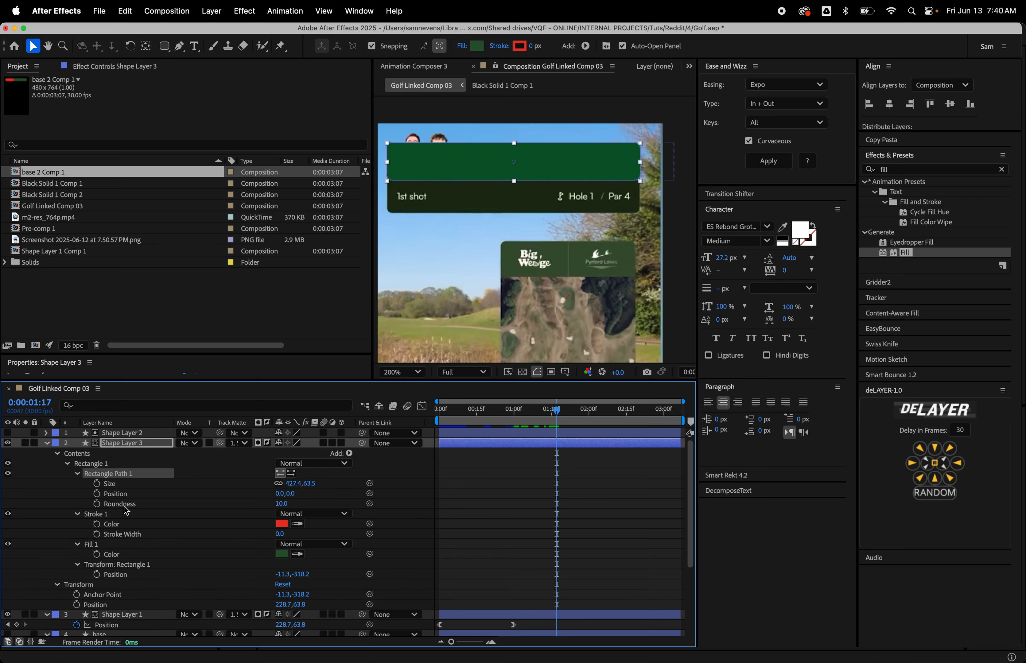
right_click(120, 478)
left_click(174, 517)
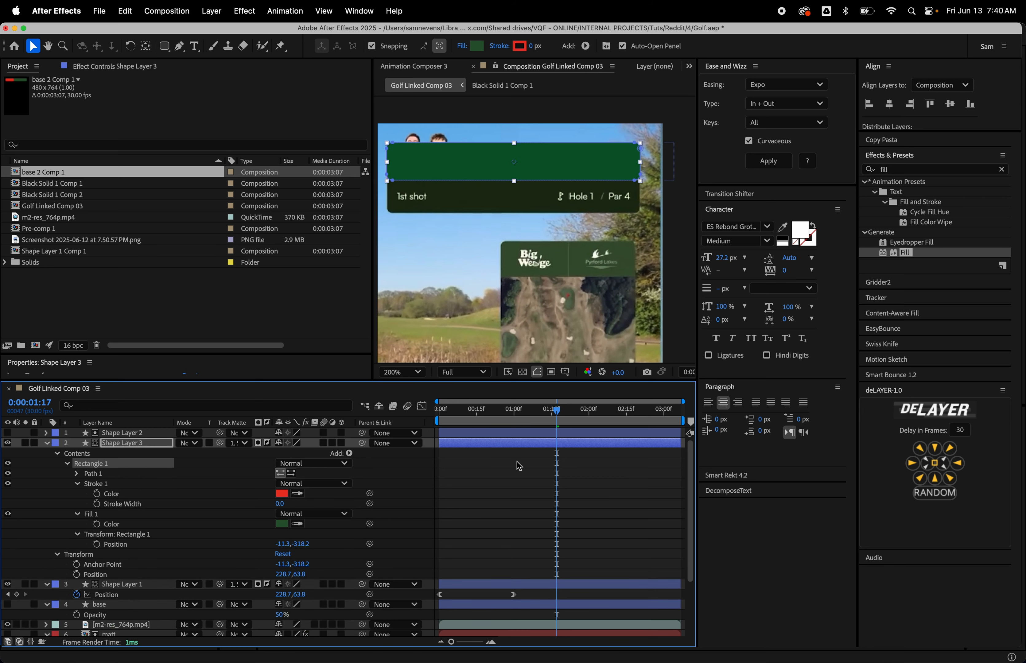
Shift the left-side vertices of Shape Layer 3 rightward until the shape matches the reference E box, soloing it with m2-res_764p.mp4 for comparison.
left_click(392, 142)
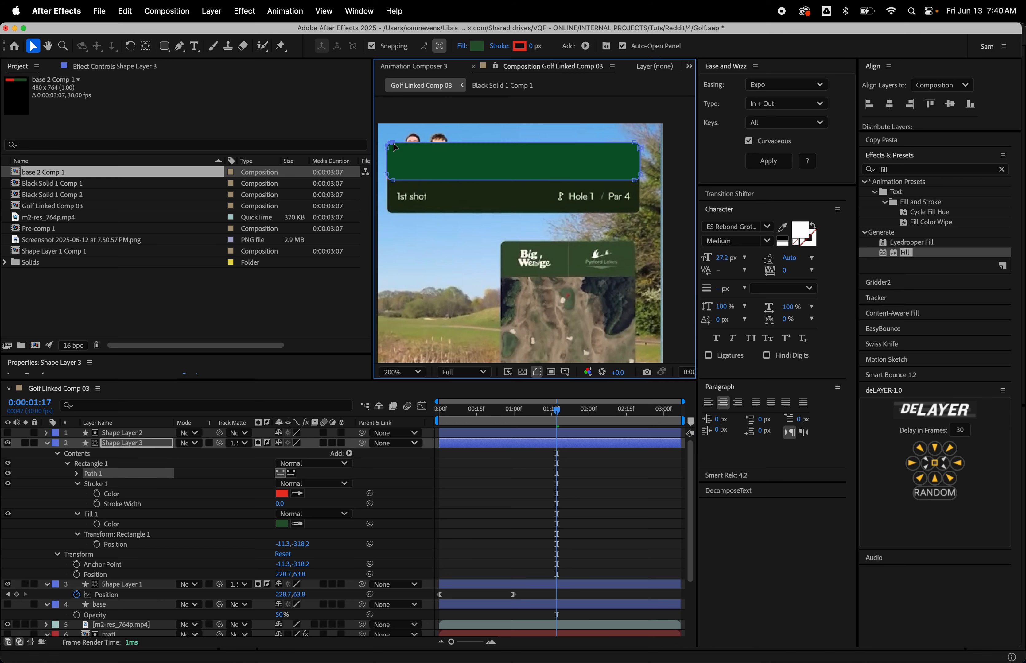
key("shift+Right")
key("shift+Right")
key("shift+Right")
key("shift+Right")
key("shift+Right")
key("shift+Right")
key("shift+Right")
key("shift+Right")
key("shift+Right")
key("shift+Right")
key("shift+Right")
key("shift+Right")
key("shift+Right")
key("shift+Right")
key("shift+Right")
key("shift+Right")
key("shift+Right")
key("shift+Right")
key("shift+Right")
key("shift+Right")
key("shift+Right")
key("shift+Right")
key("shift+Right")
key("shift+Right")
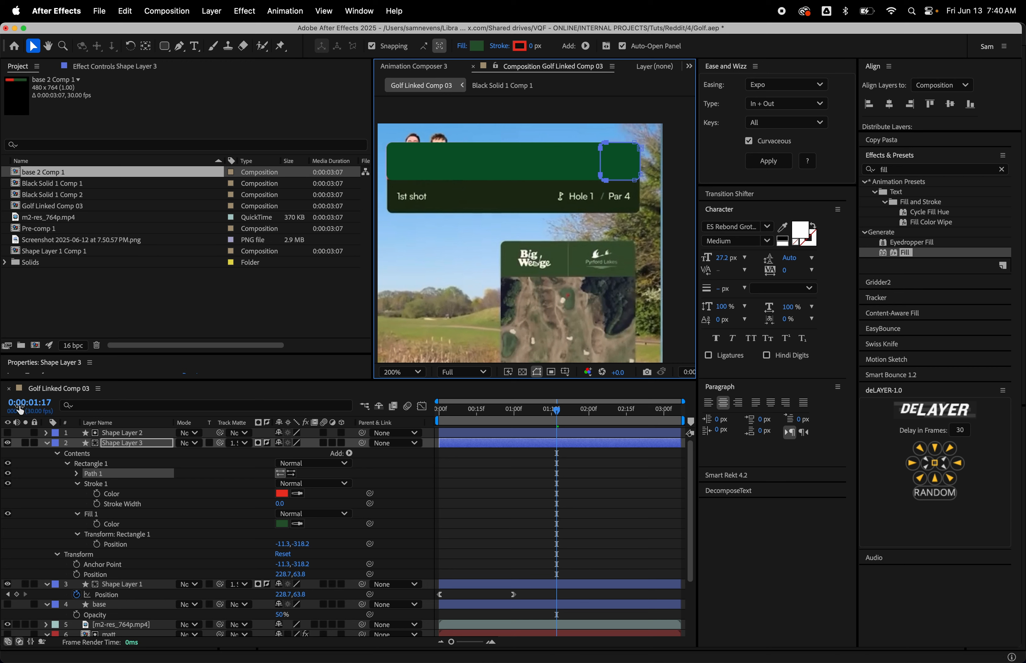
left_click(26, 444)
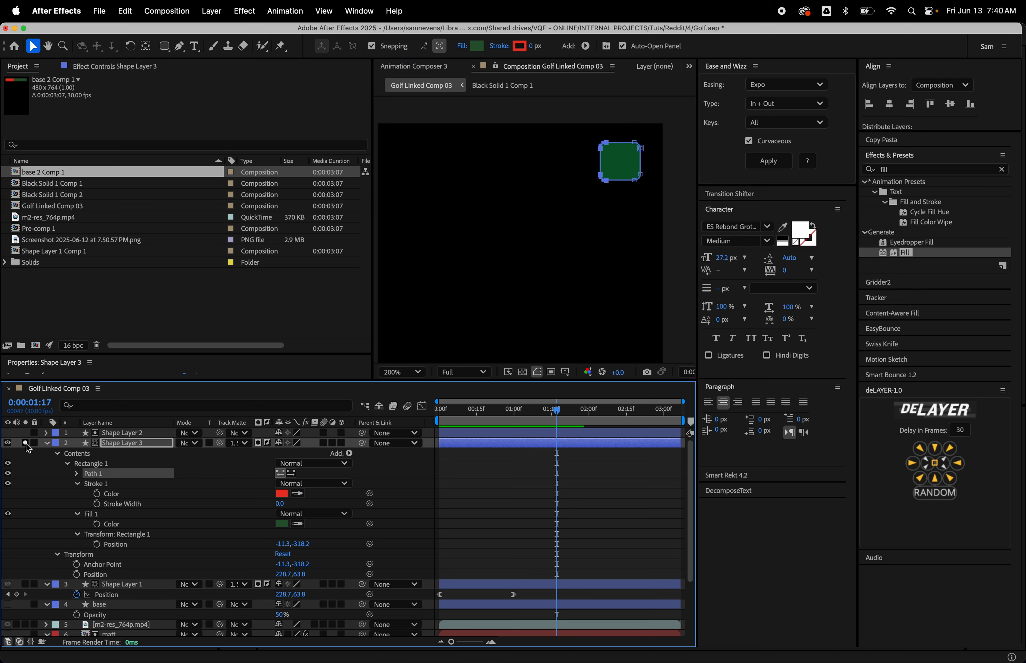
left_click(25, 624)
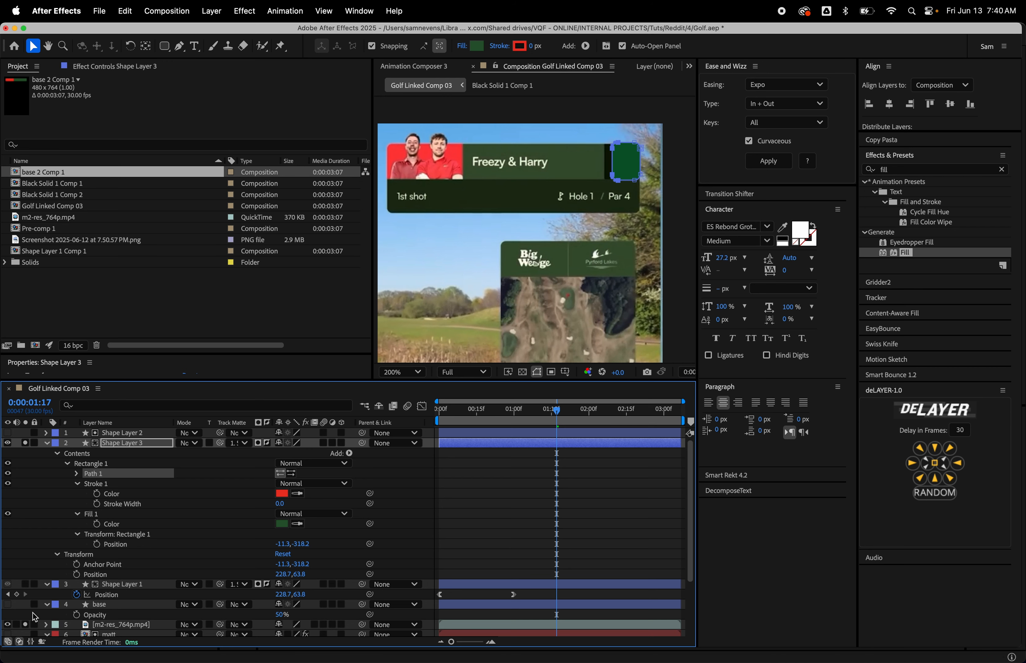
key("period")
left_click_drag(611, 191, 436, 391)
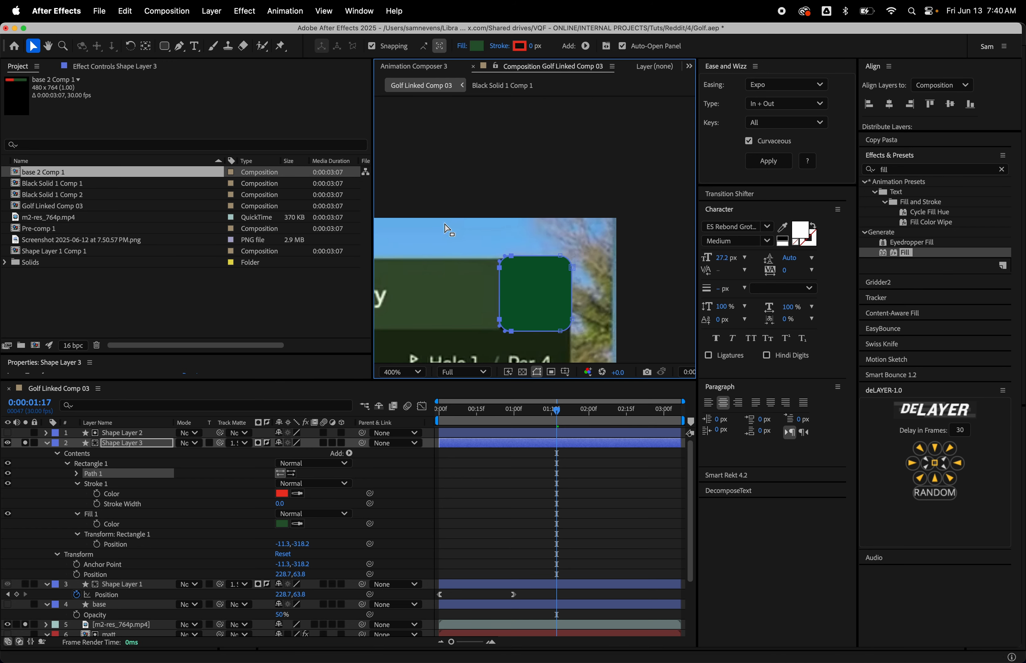
Square off the left corners of Shape Layer 3 by deleting the two outer vertices and converting the remaining left vertices to corner points.
left_click(500, 267)
key("Delete")
left_click(499, 319)
key("Delete")
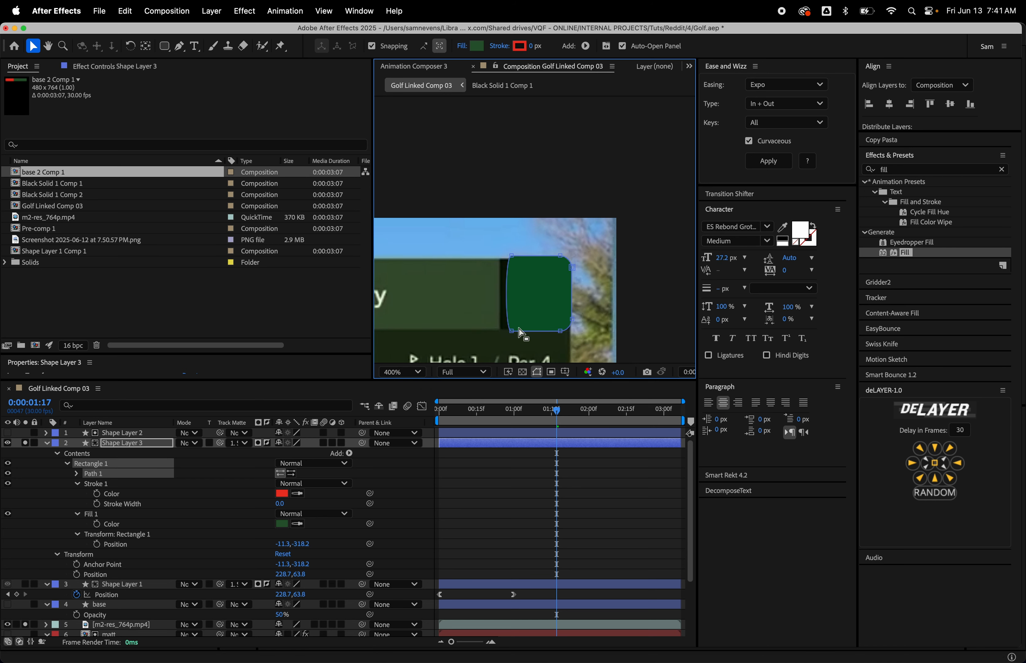
left_click(511, 333)
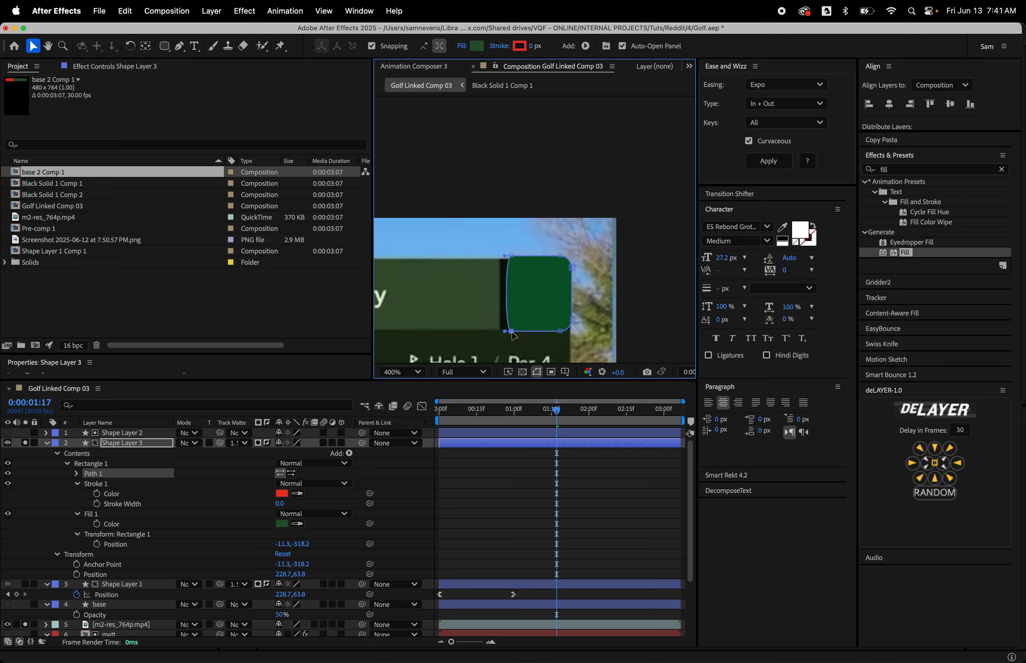
key("g")
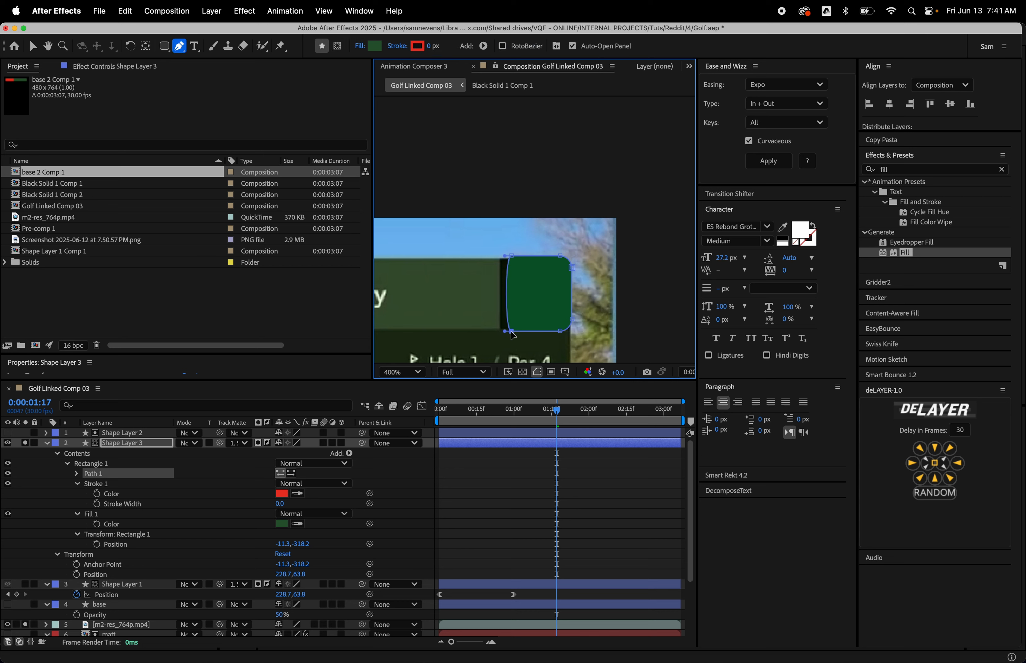
left_click(511, 332, "alt")
left_click(511, 256, "alt")
Set the fill color of Shape Layer 3 to black (000000).
left_click(375, 45)
left_click_drag(464, 374, 266, 549)
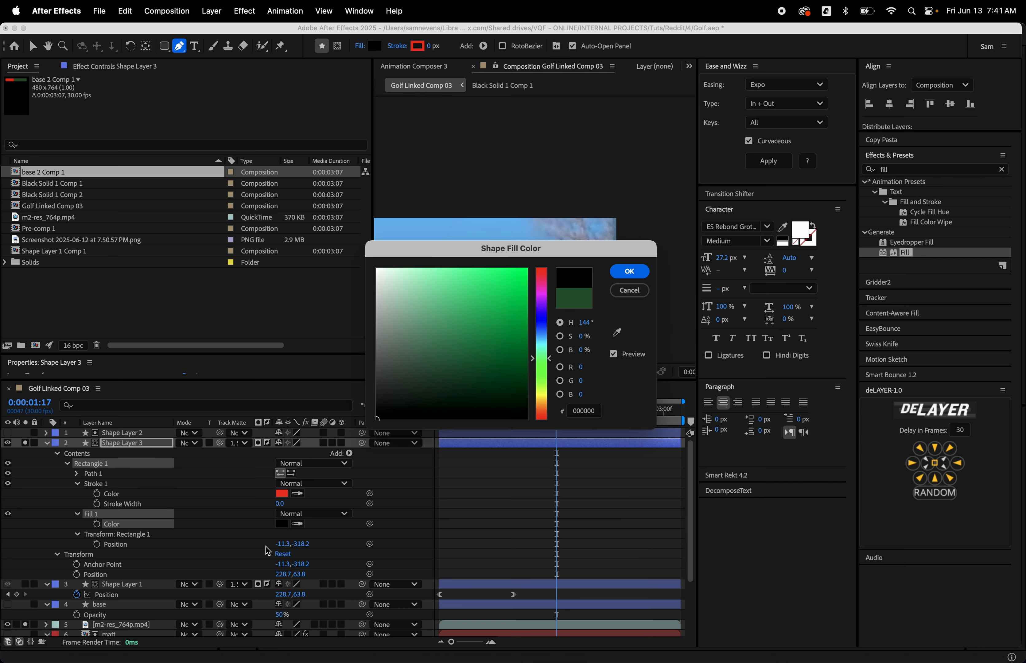
key("Return")
left_click(515, 535)
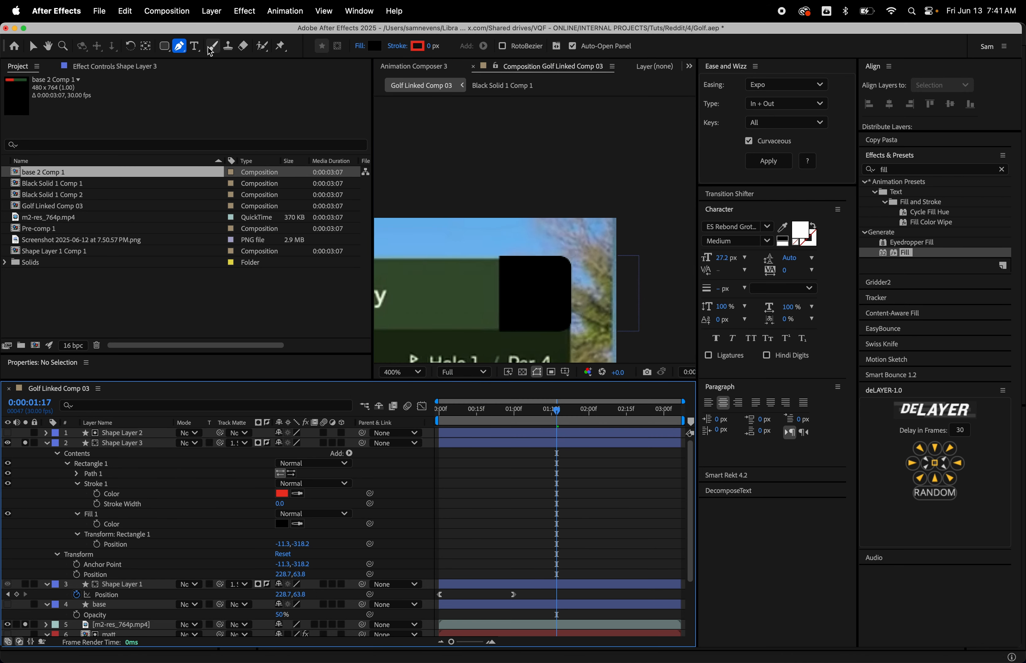
Add a white text layer reading "E" and center it on the black box.
left_click(194, 46)
left_click(529, 272)
type("E")
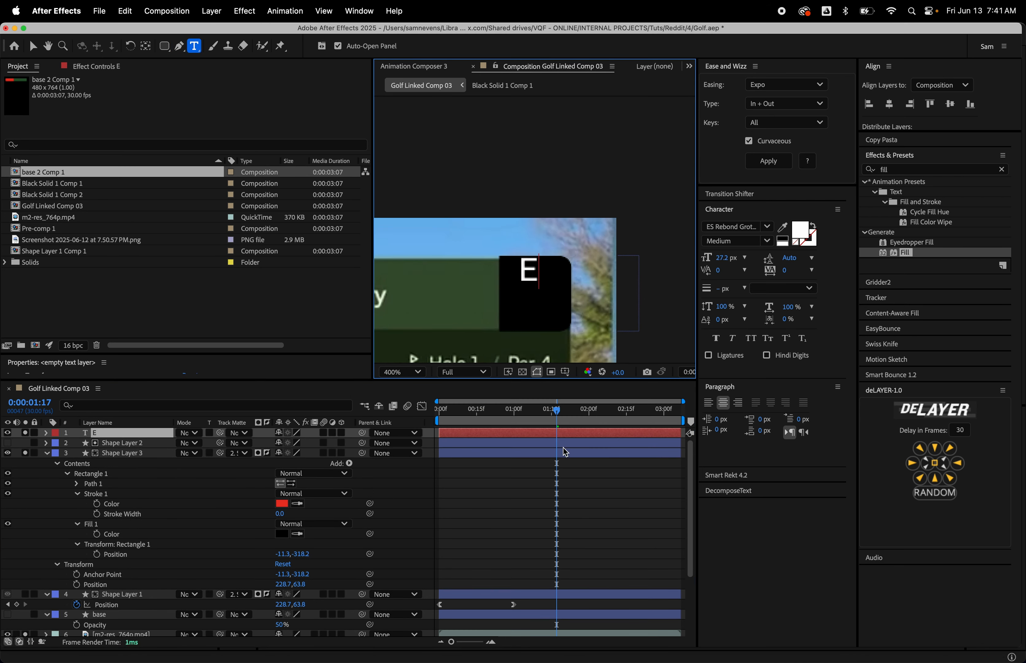
left_click(543, 431)
key("v")
left_click_drag(528, 273, 534, 297)
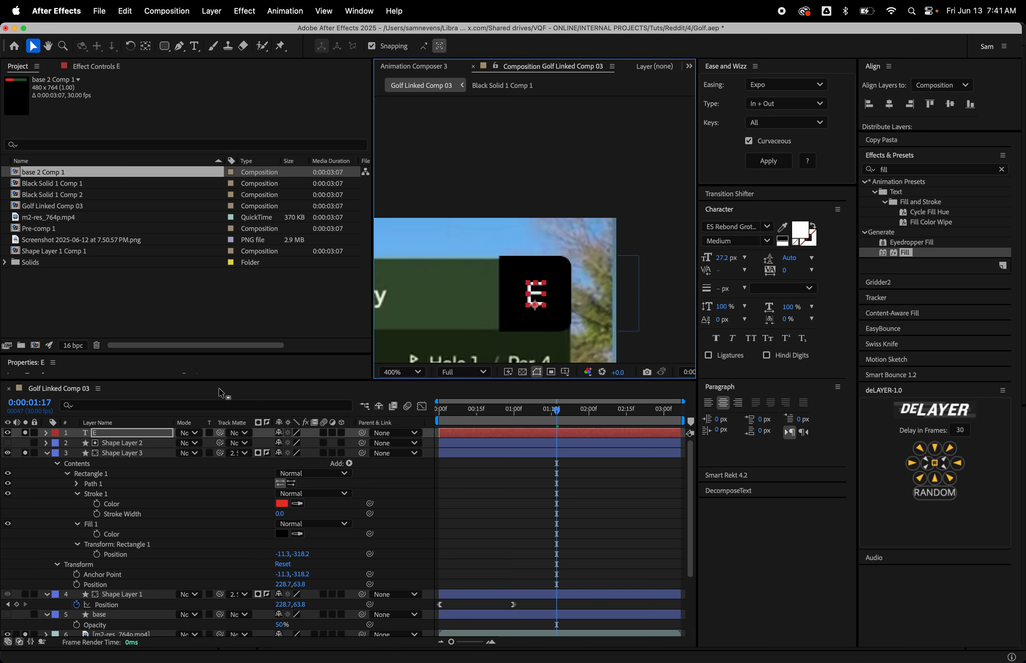
Turn off soloing for the E text, Shape Layer 3 and the reference video, and save the project.
left_click(24, 433)
left_click(24, 453)
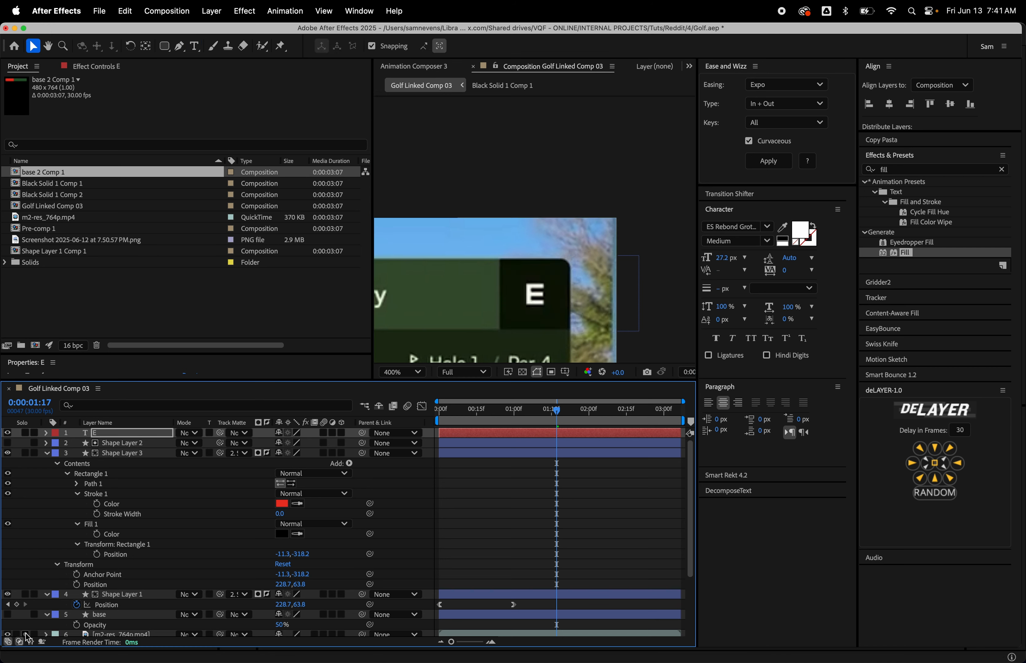
left_click(604, 498)
scroll(528, 206, "down", 2)
key("super+a")
key("super+s")
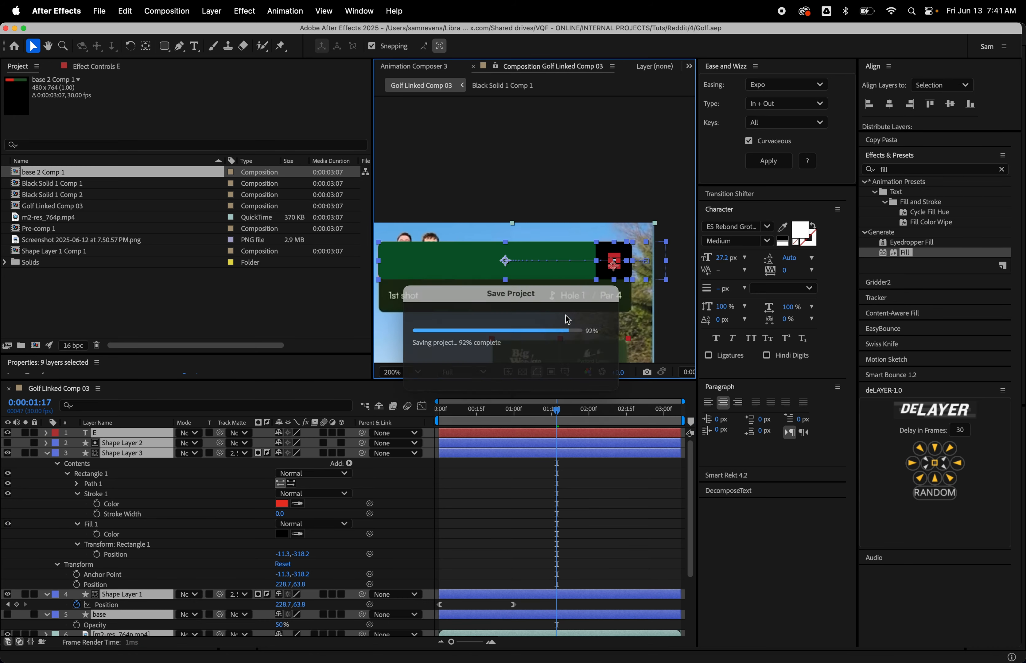
Collapse all layer properties and scrub from the first frame to 0:00:01:08 to check the green bar's slide behind the E box.
key("s")
key("s")
left_click(519, 537)
left_click_drag(544, 412, 417, 448)
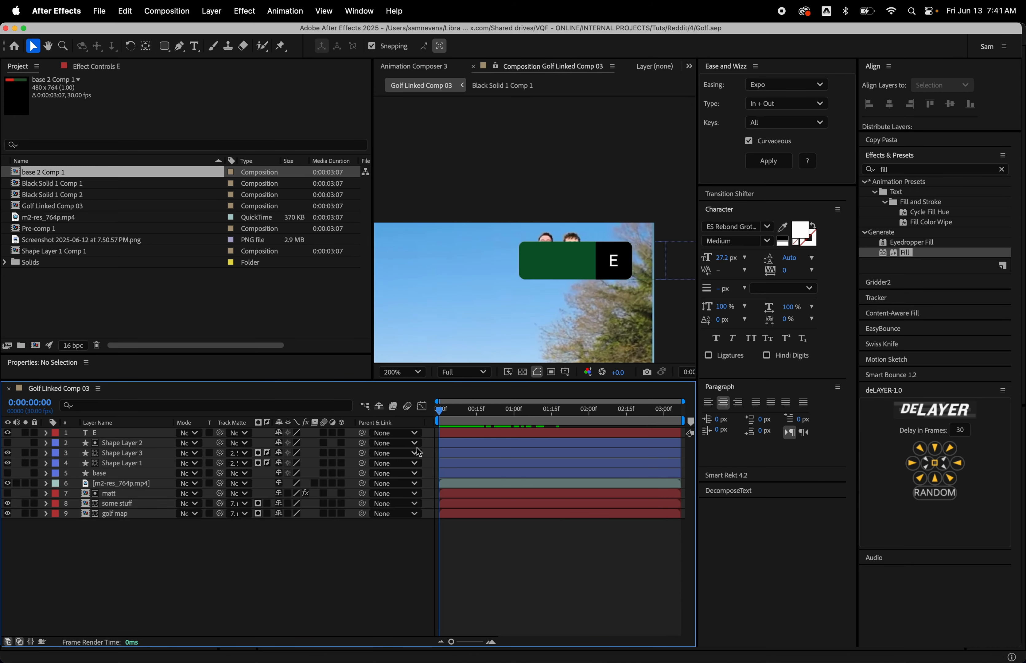
left_click(116, 443)
left_click(118, 449)
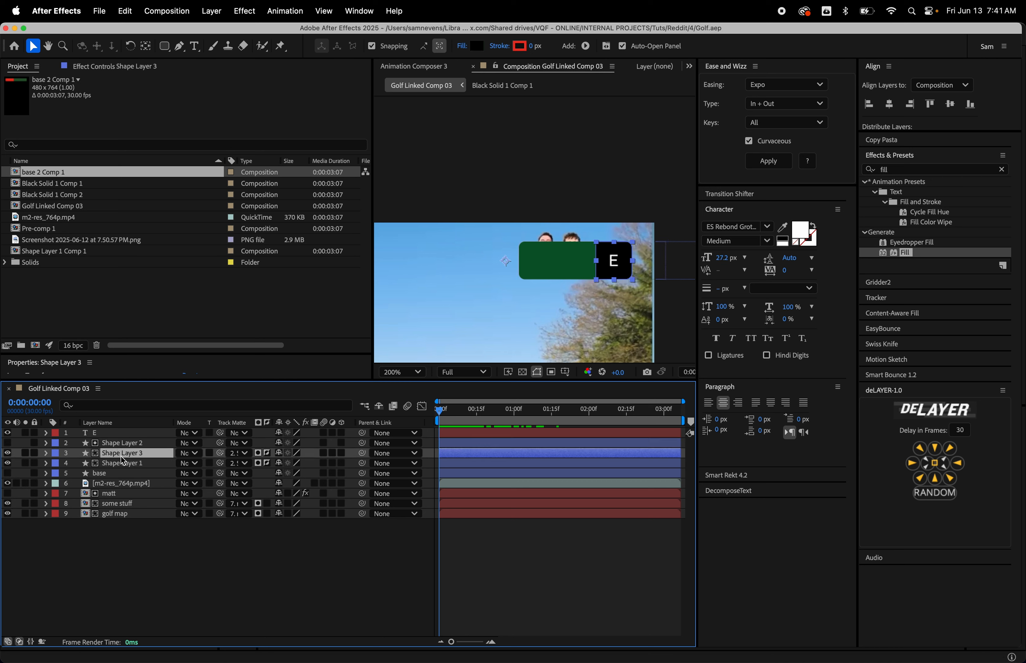
left_click(121, 464)
left_click_drag(449, 425, 534, 411)
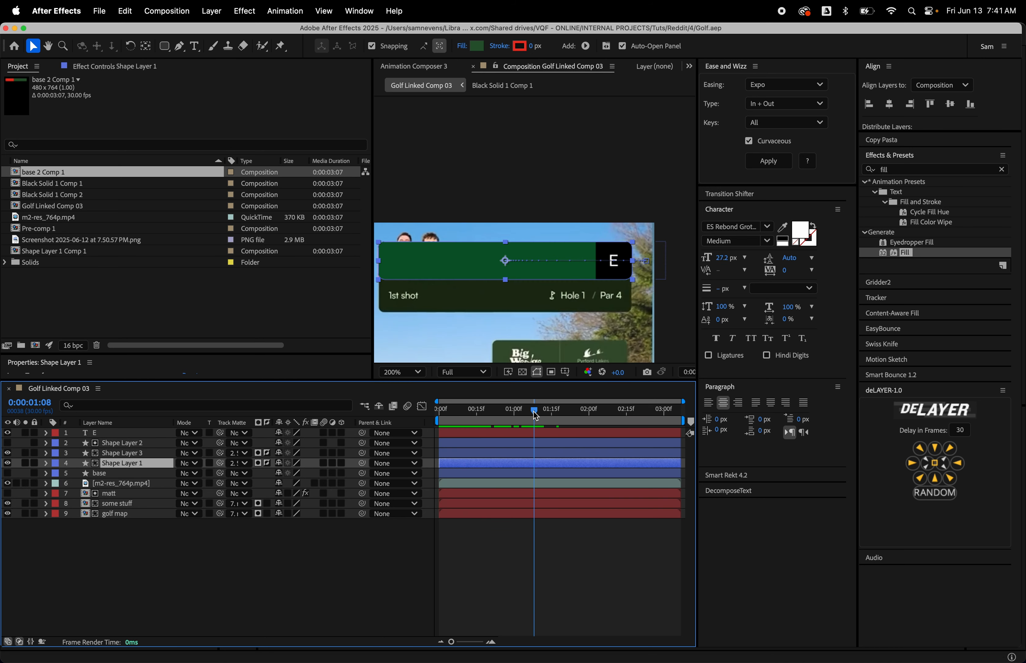
Hide Shape Layer 1 and sample the reference banner's dark green as its fill color.
left_click(8, 464)
left_click(9, 464)
left_click(9, 464)
left_click(9, 464)
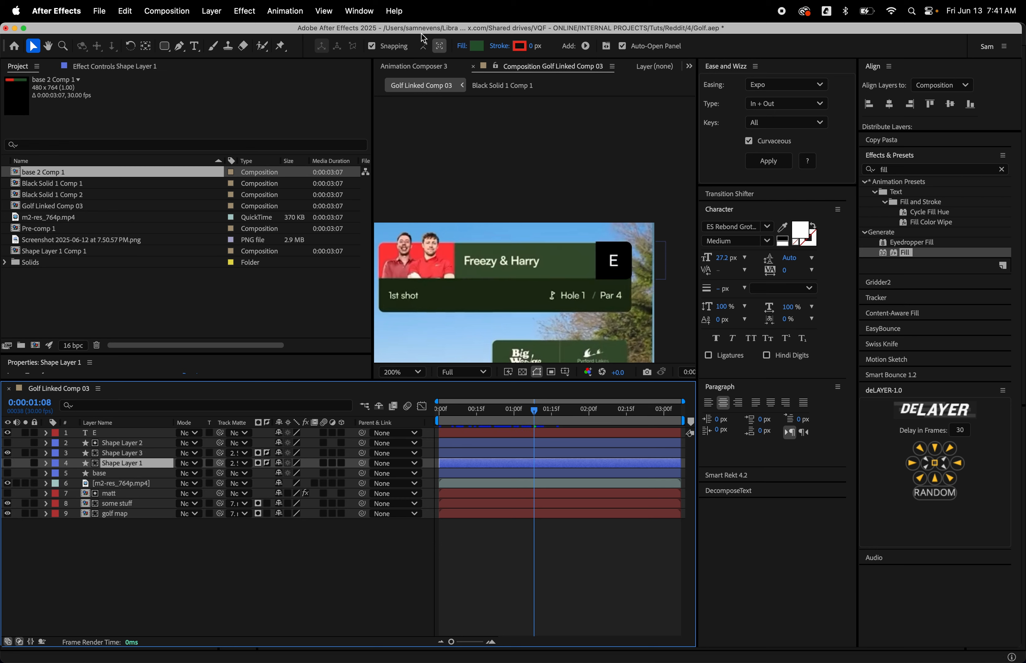
left_click(477, 49)
left_click_drag(574, 237, 547, 295)
left_click(589, 380)
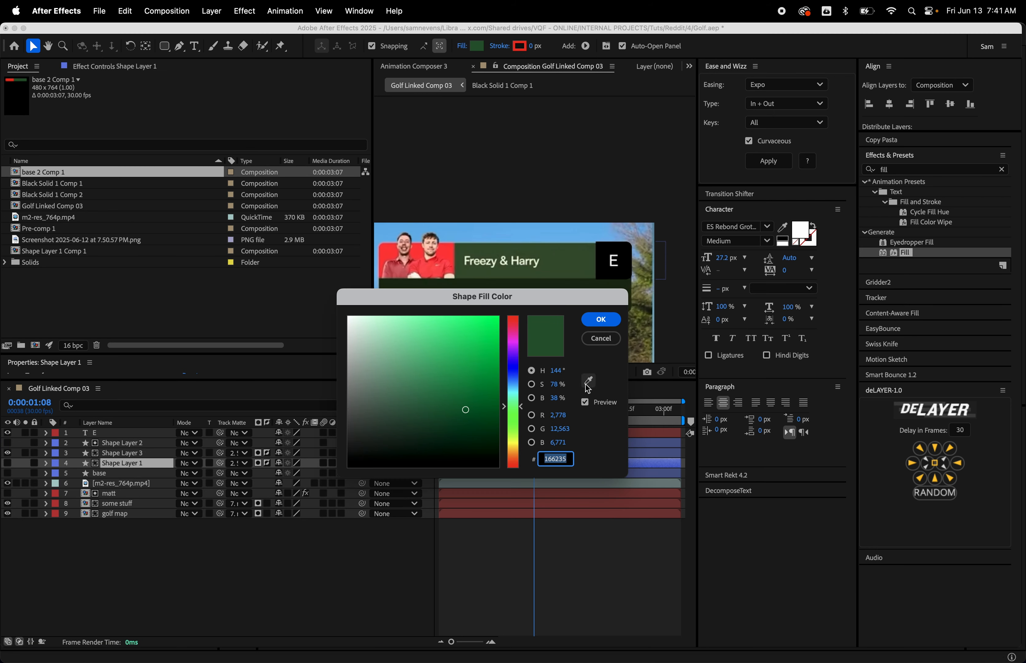
left_click(569, 258)
key("Return")
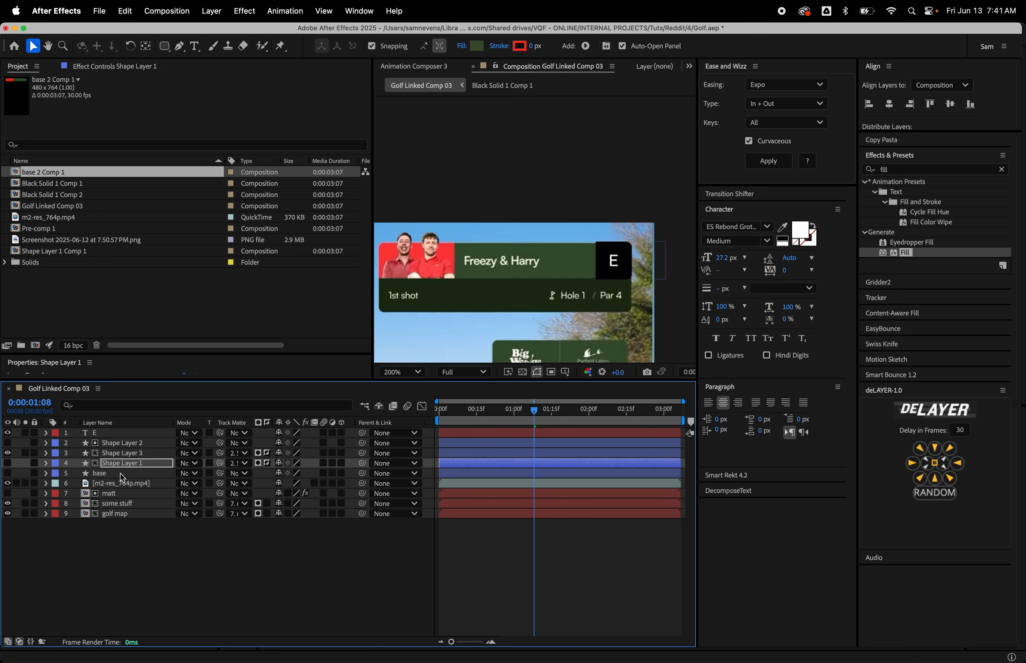
Duplicate Shape Layer 1 at 0:00:00:22, leaving both the original and the copy hidden.
left_click(115, 464)
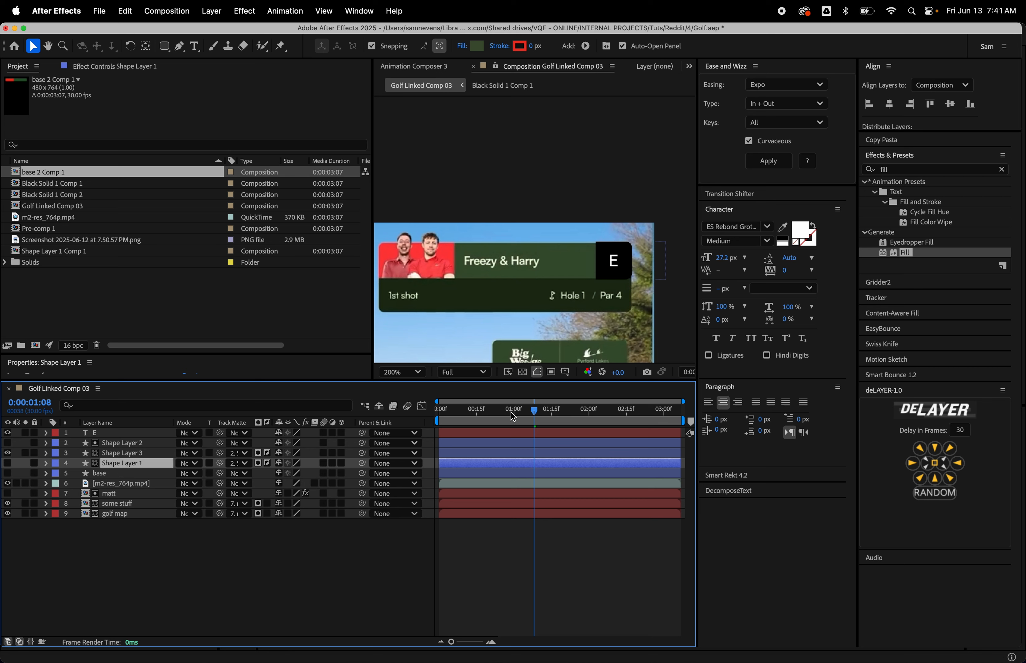
left_click_drag(510, 412, 494, 414)
key("super+d")
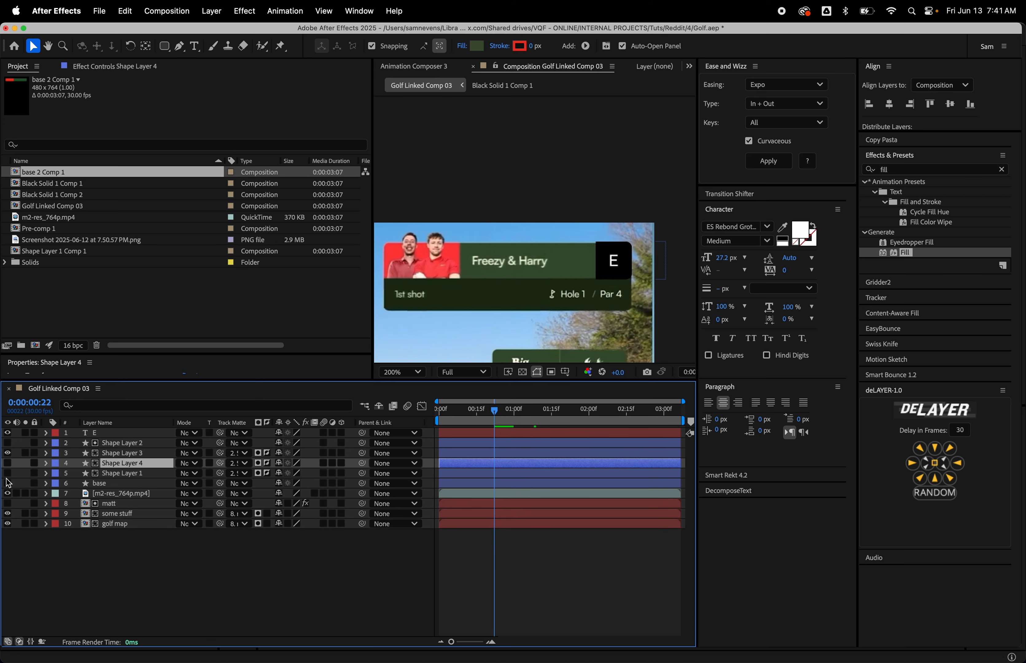
left_click_drag(7, 473, 7, 463)
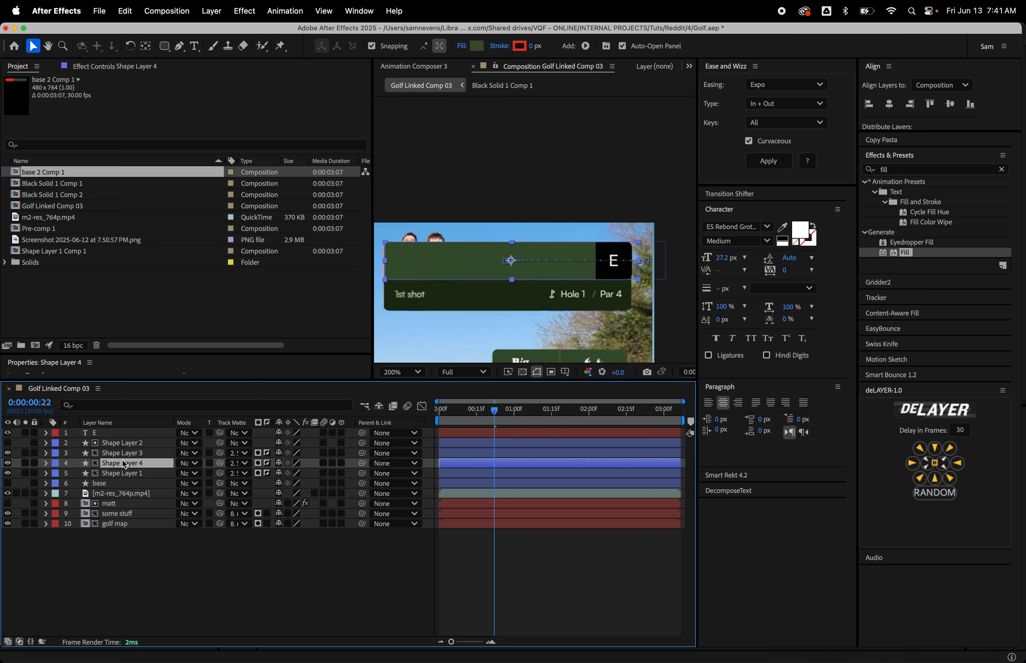
key("super+z")
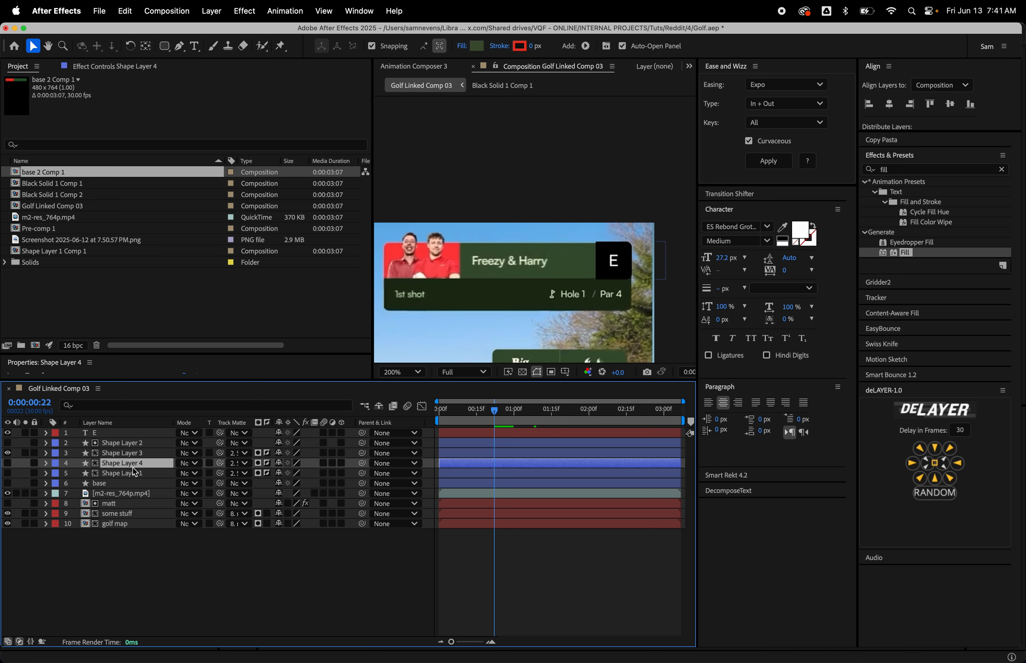
Sample the reference banner's red as the fill color of Shape Layer 4 and make Shape Layers 4 and 1 visible.
left_click(476, 47)
left_click_drag(508, 239, 520, 280)
left_click(628, 373)
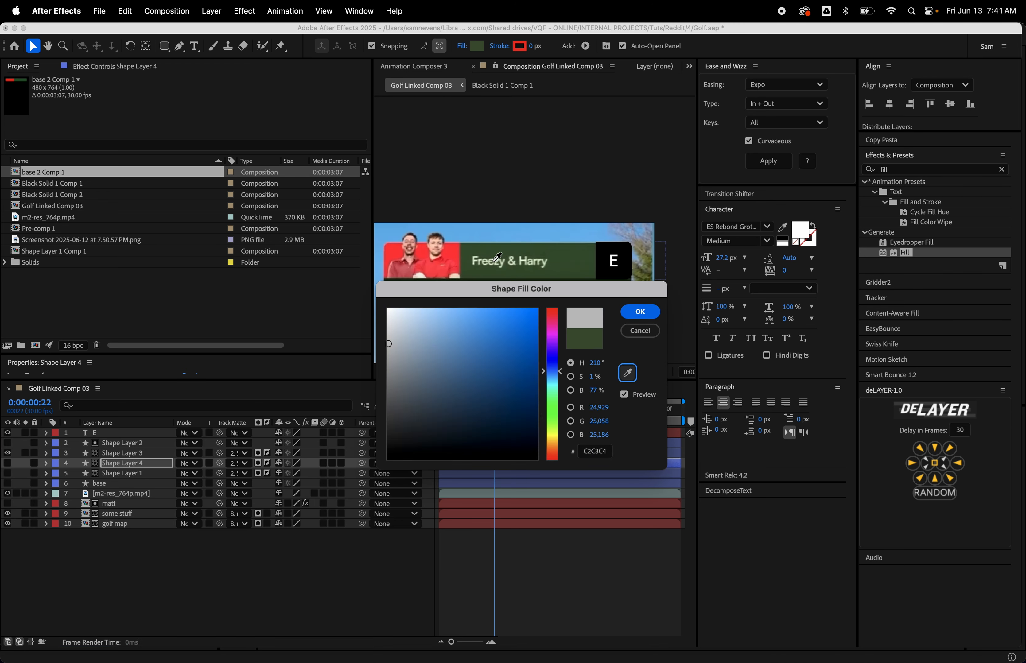
left_click(451, 249)
key("Return")
left_click(7, 463)
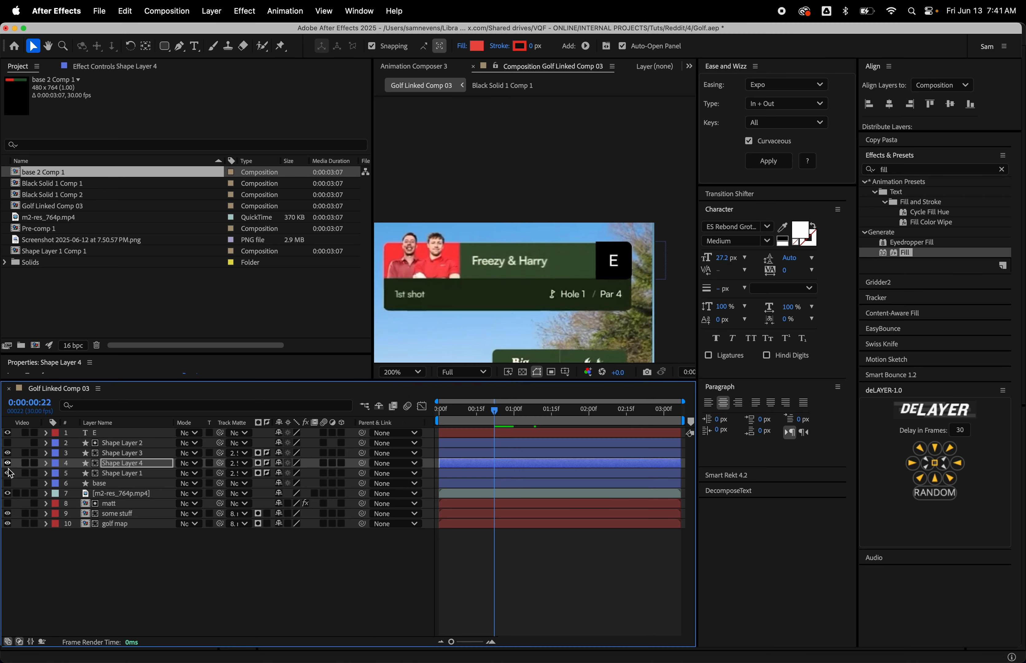
left_click(8, 473)
Convert Rectangle Path 1 of Shape Layer 4 to a Bezier path at 0:00:01:10, with the Pen tool ready.
left_click(114, 463)
left_click_drag(448, 424, 539, 436)
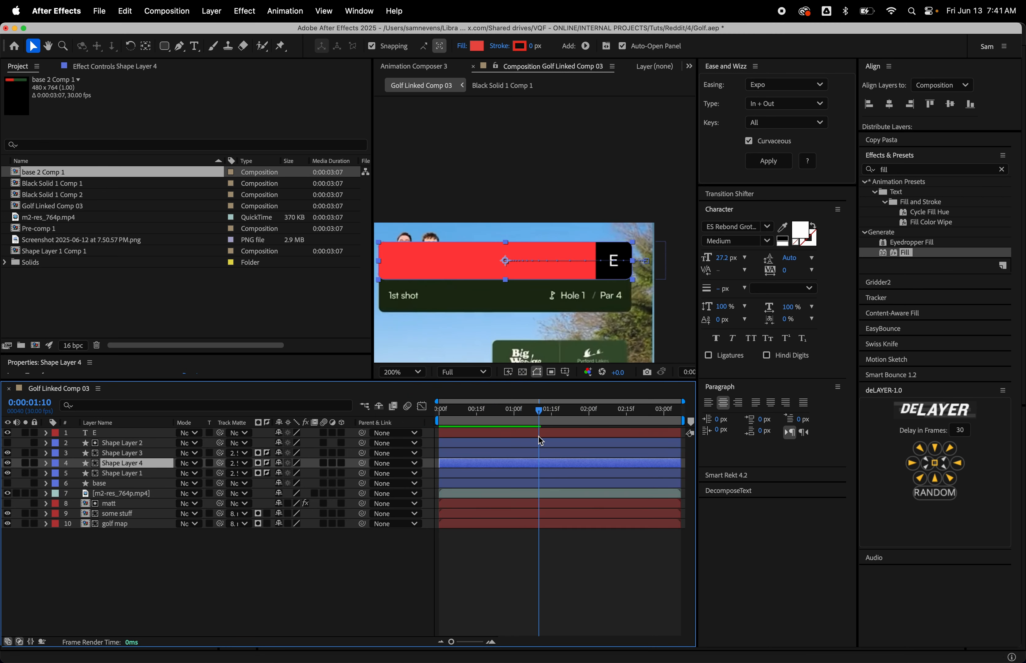
key("p")
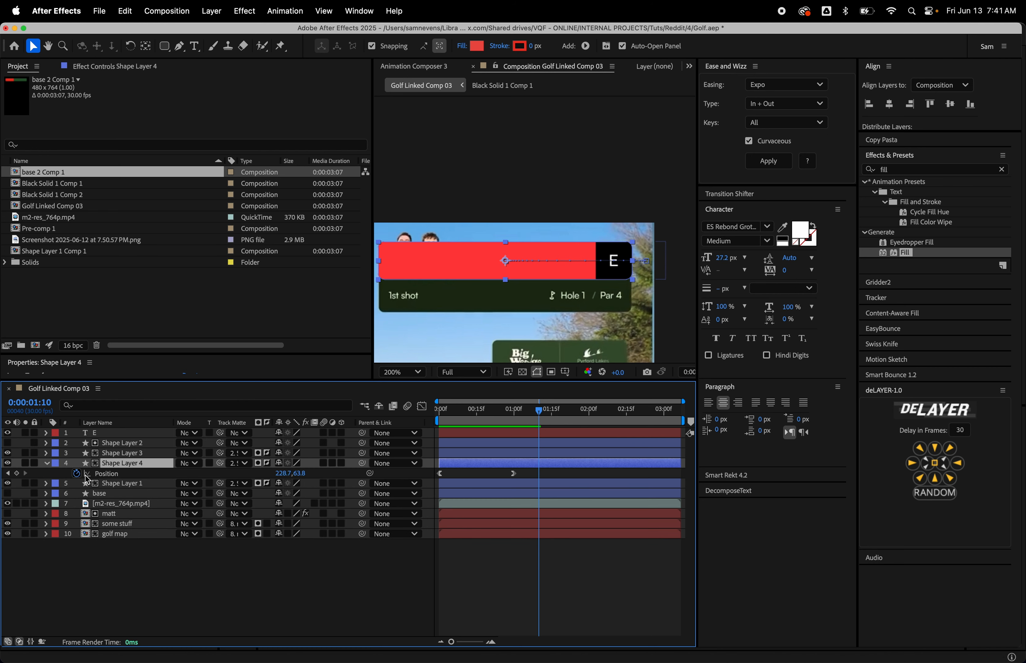
key("u")
key("u")
left_click(111, 494)
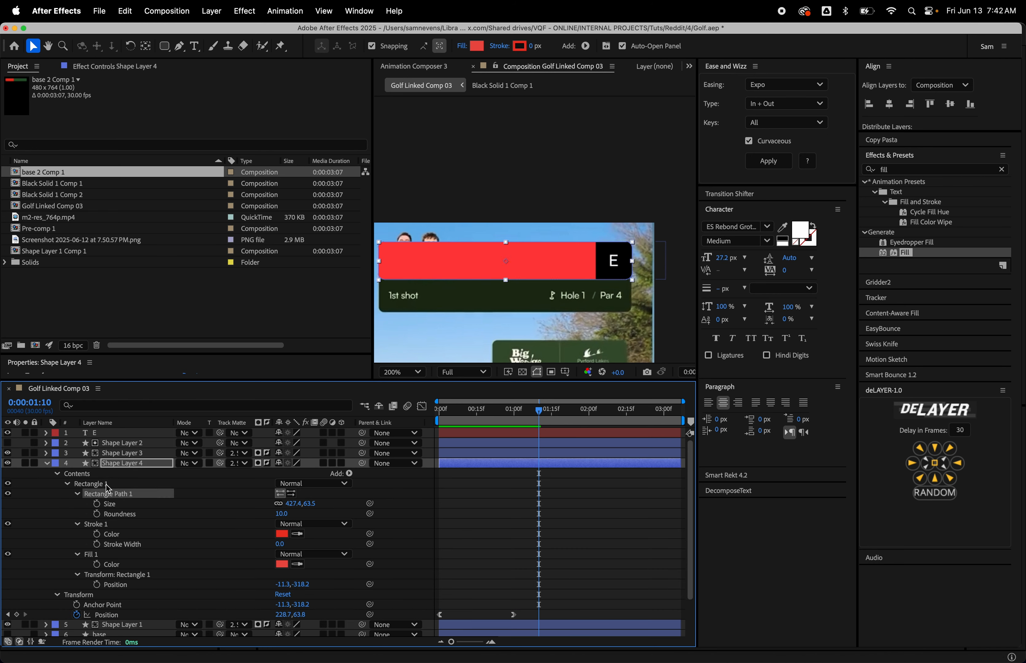
key("g")
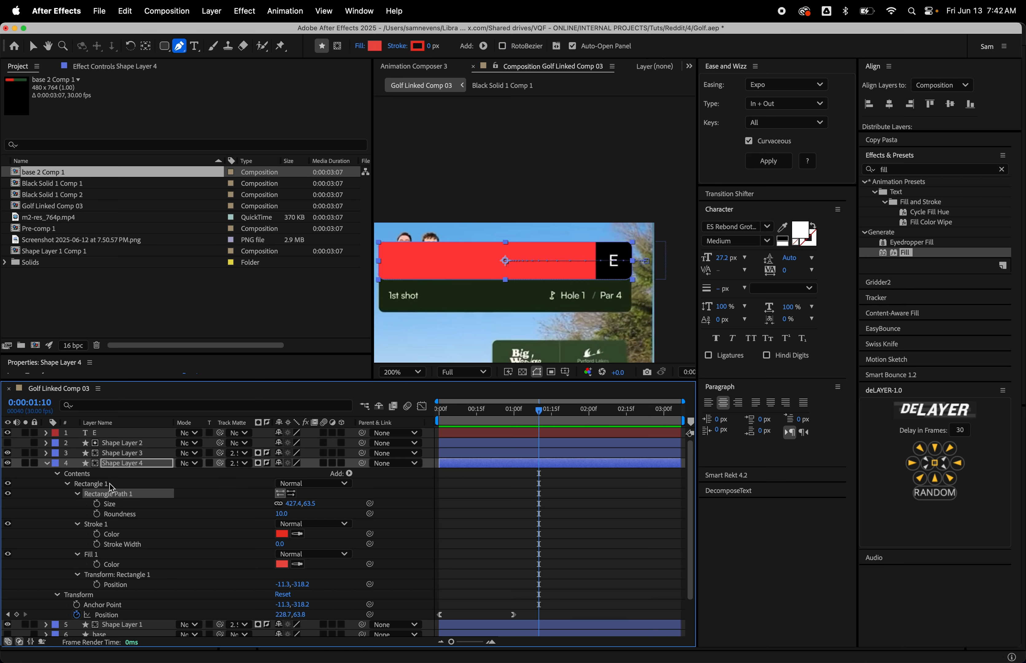
right_click(119, 497)
left_click(185, 536)
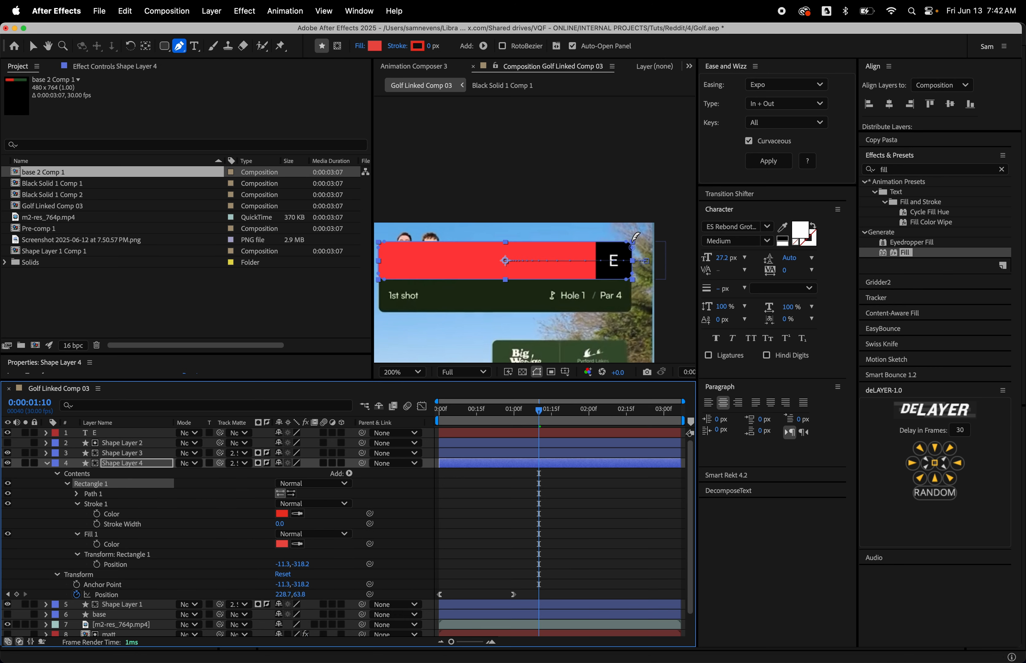
Square off the right-hand corners of Shape Layer 4's path by removing the outer points and converting the remaining two to corner points.
key("g")
left_click(632, 248)
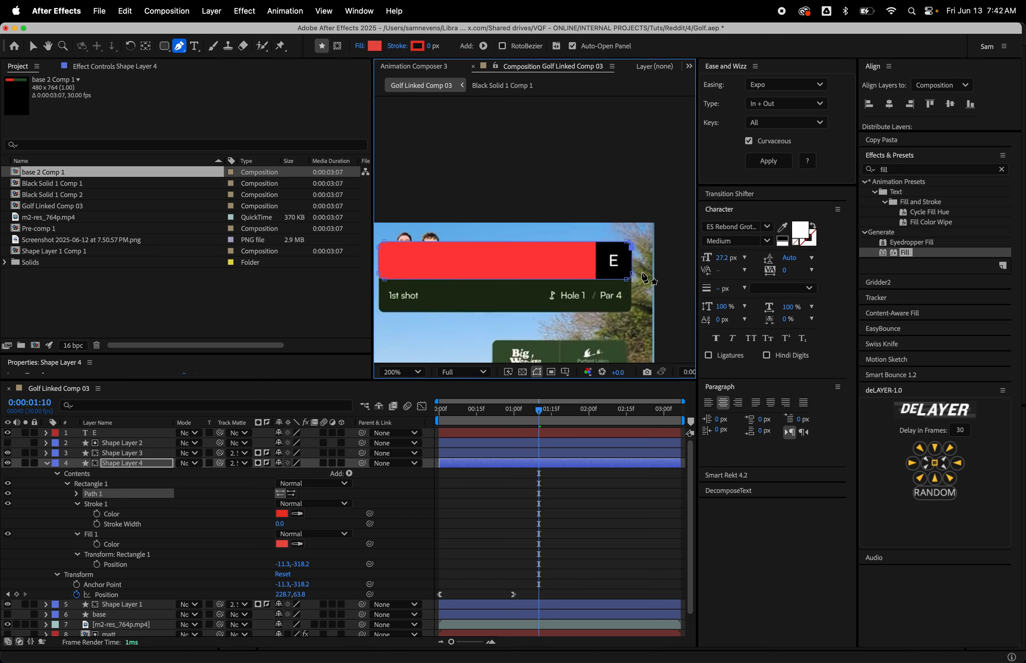
left_click(631, 274, "super")
left_click(626, 242, "alt")
left_click(626, 279, "alt")
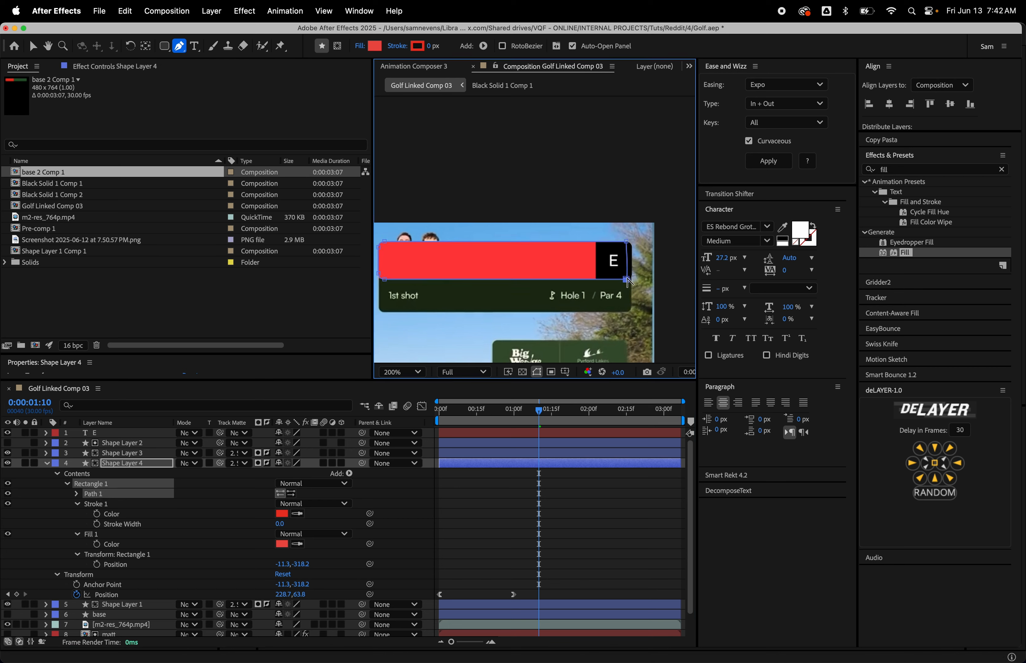
Shift the two right-hand points of Shape Layer 4's path left to shorten the red bar to a small block.
left_click(627, 243, "shift")
key("shift+Left")
key("shift+Left")
key("shift+Left")
key("shift+Left")
key("shift+Left")
key("shift+Left")
key("shift+Left")
key("shift+Left")
key("shift+Left")
key("shift+Left")
key("shift+Left")
key("shift+Left")
key("shift+Left")
key("shift+Left")
key("shift+Left")
key("shift+Left")
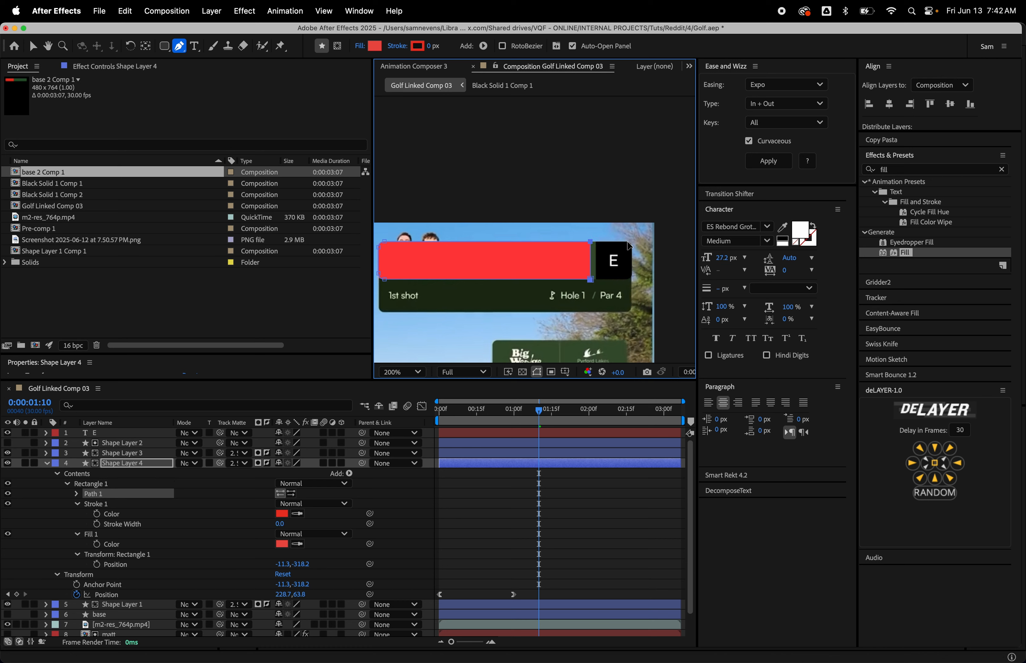
key("shift+Left")
key("shift+Left")
key("shift+Left")
key("shift+Left")
key("shift+Left")
key("shift+Left")
key("shift+Left")
key("shift+Left")
key("shift+Left")
key("shift+Left")
key("shift+Left")
key("shift+Left")
key("shift+Left")
key("shift+Left")
key("shift+Left")
key("shift+Left")
key("shift+Left")
key("shift+Left")
key("shift+Left")
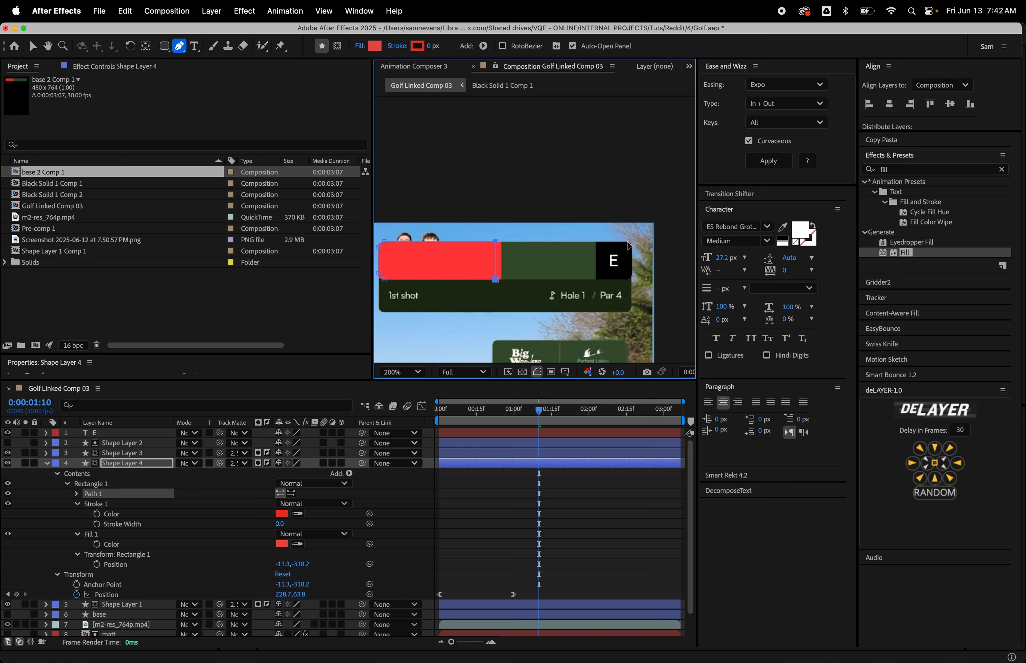
key("shift+Right")
key("shift+Right")
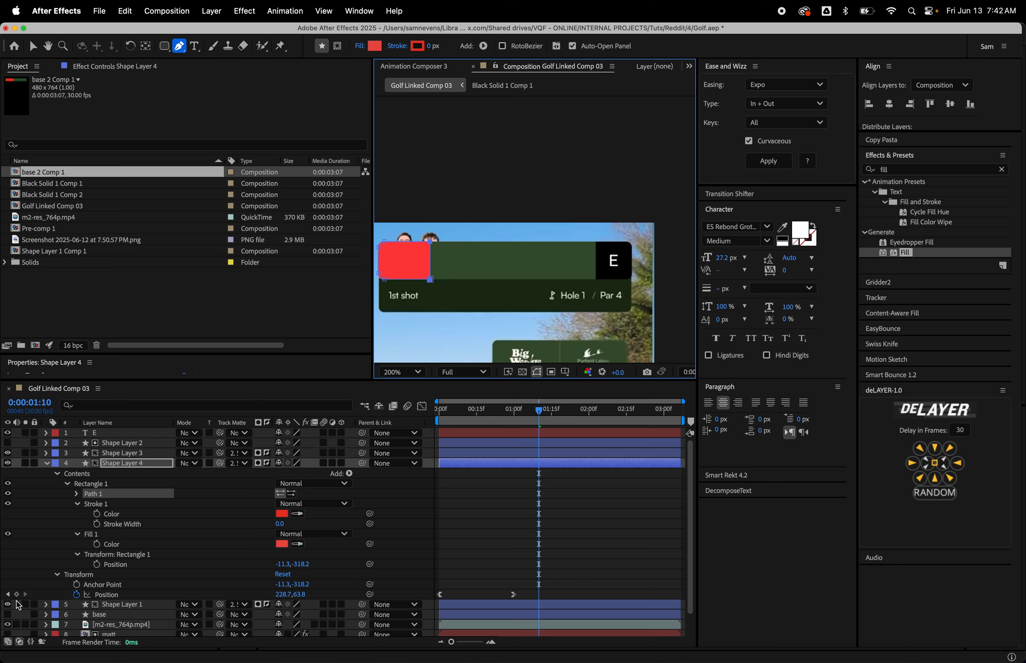
Hide Shape Layer 1 and widen the red block until its right edge covers the reference banner's portrait area.
left_click(7, 604)
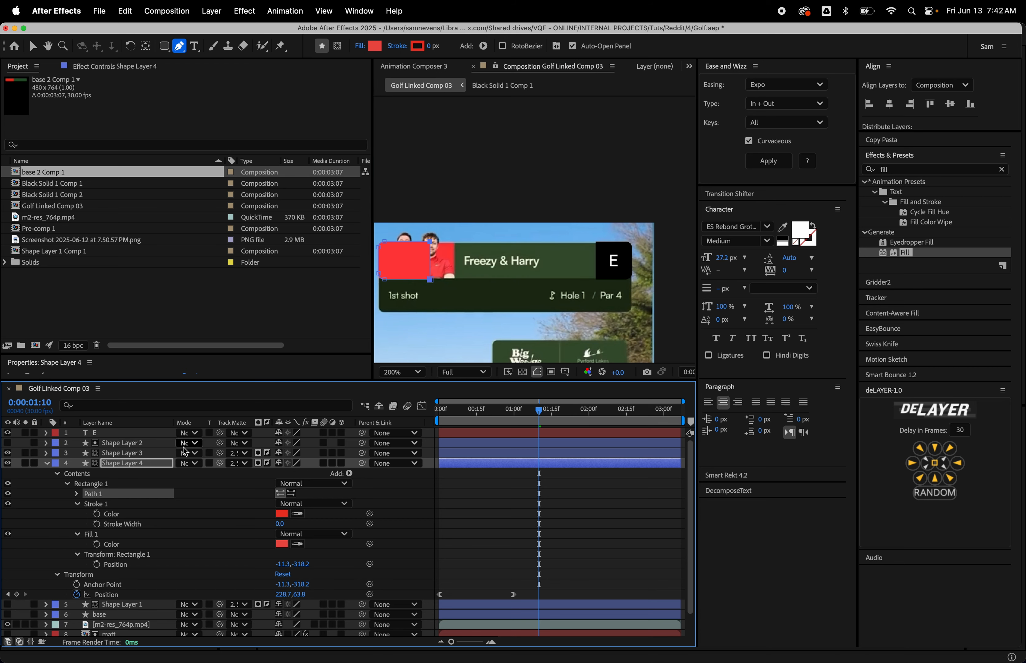
key("shift+Right")
key("shift+Right")
key("shift+Right")
key("shift+Right")
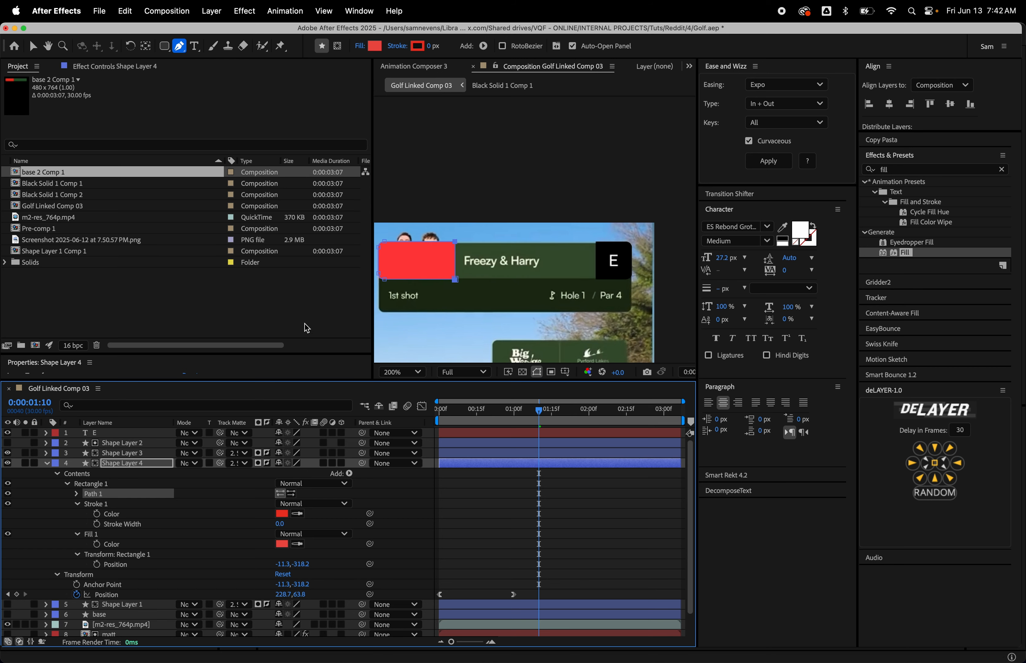
Collapse Shape Layer 4, make Shape Layer 1 visible and preview the banner animation from the start.
left_click(46, 463)
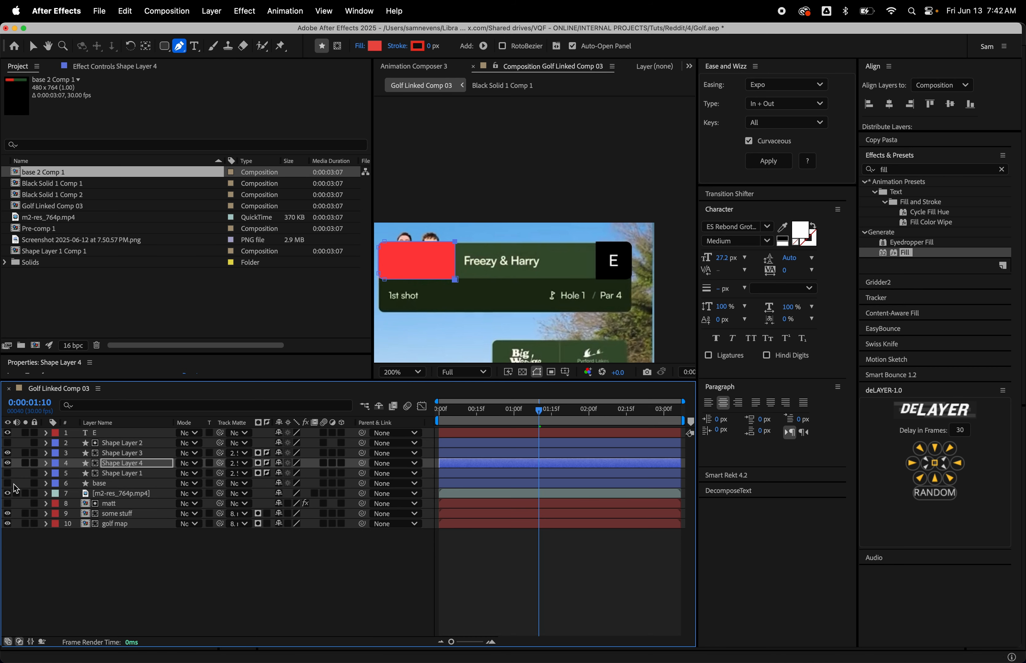
left_click(7, 473)
left_click(458, 601)
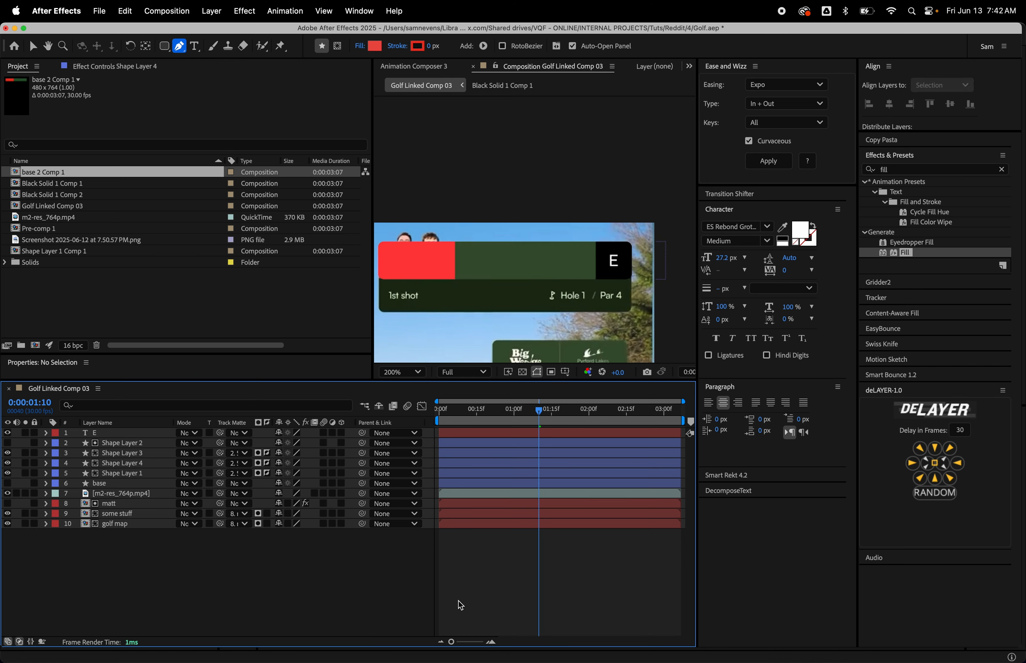
left_click_drag(519, 414, 440, 430)
key("space")
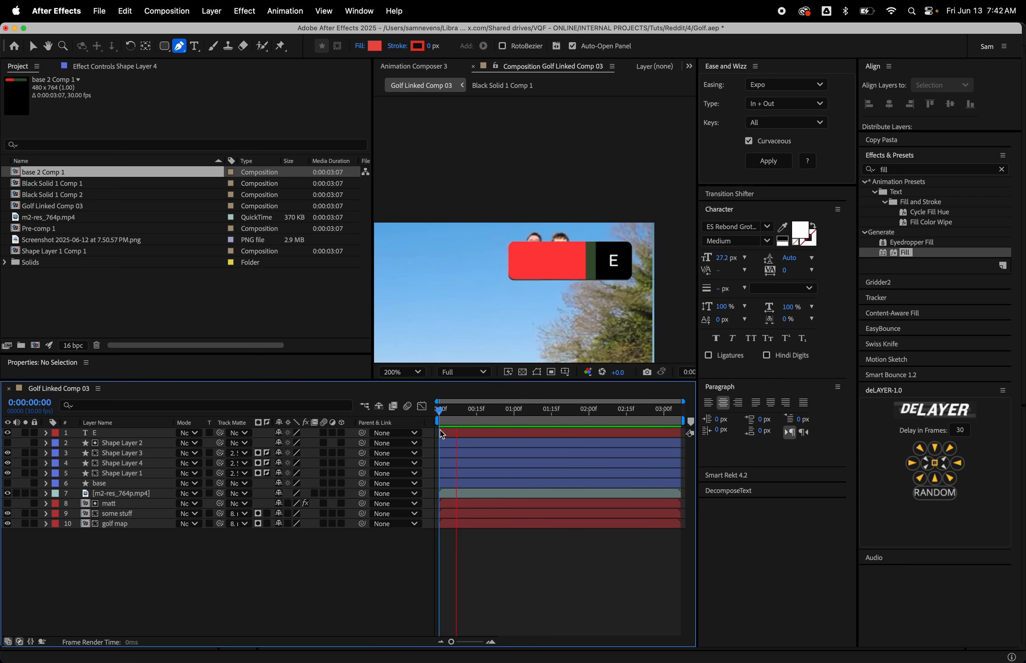
Hide Shape Layer 1 and add a text layer at 0:00:01:07 containing the players' names from the reference banner.
left_click(8, 474)
left_click(121, 463)
left_click_drag(505, 410, 533, 431)
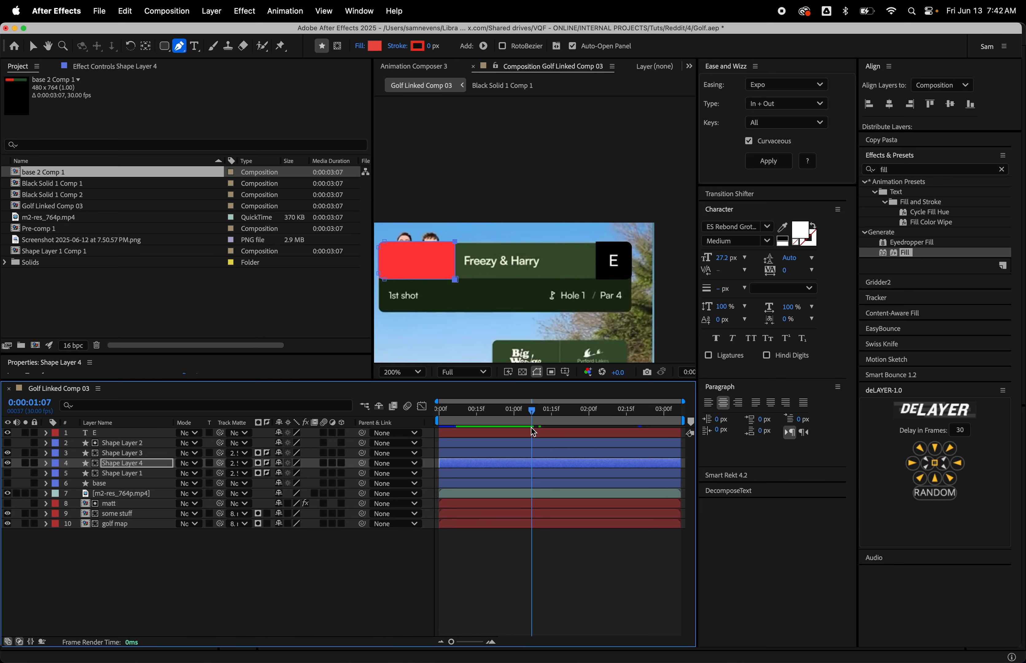
left_click(503, 583)
left_click(474, 259)
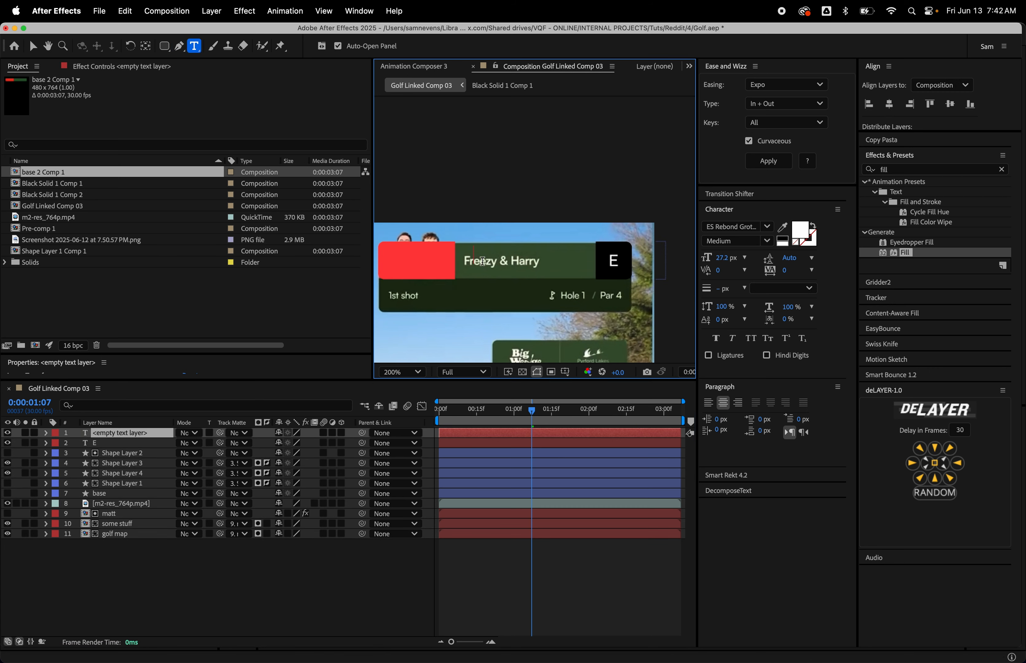
type("Freezy")
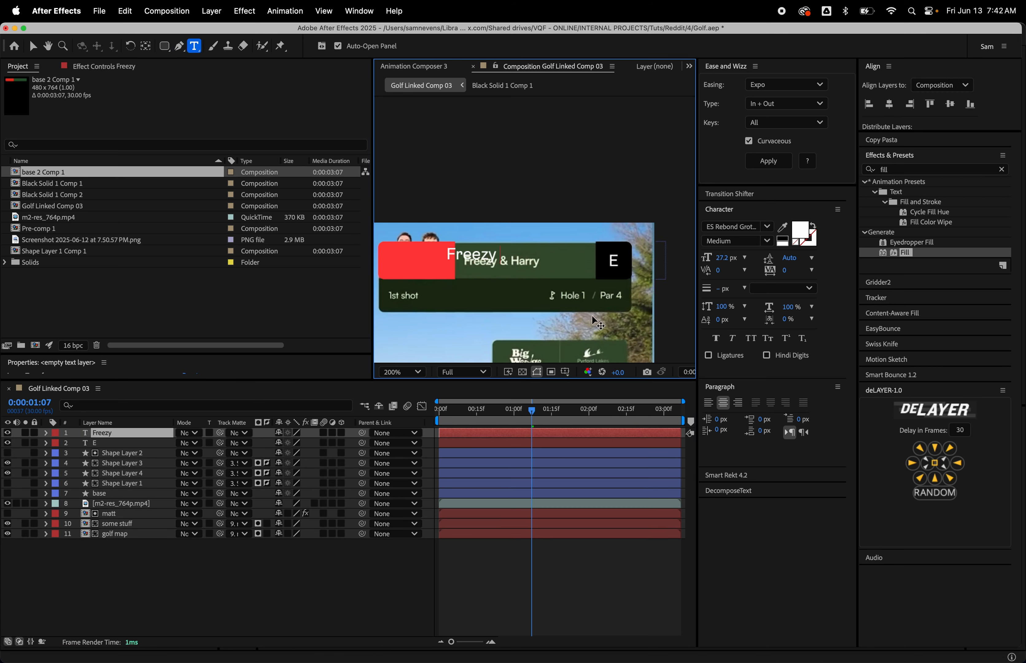
type(" & Harry")
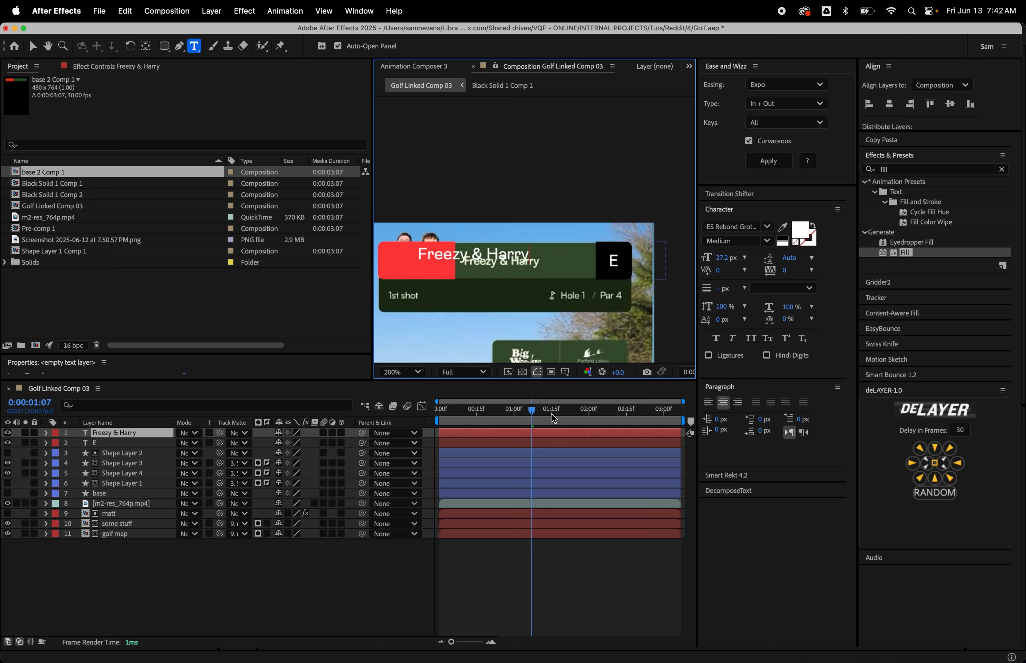
Set the players' names text to 23.9 px with left alignment and position it over the reference lettering.
left_click(537, 430)
key("v")
left_click_drag(484, 254, 523, 263)
left_click_drag(727, 261, 712, 268)
left_click(709, 403)
left_click(510, 430)
left_click_drag(534, 270, 486, 267)
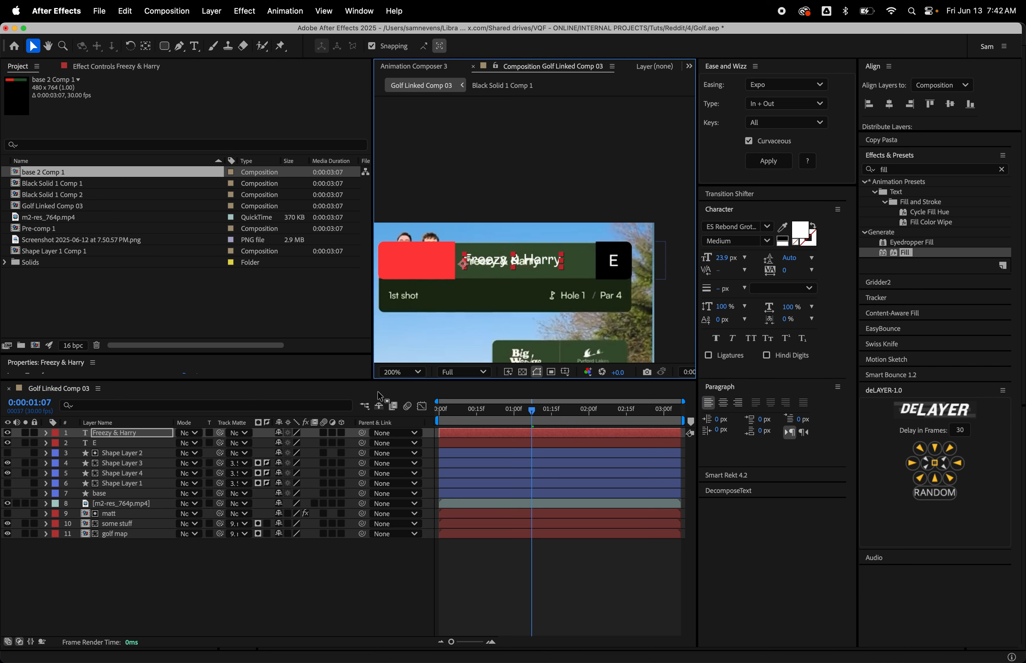
double_click(476, 435)
type("Update")
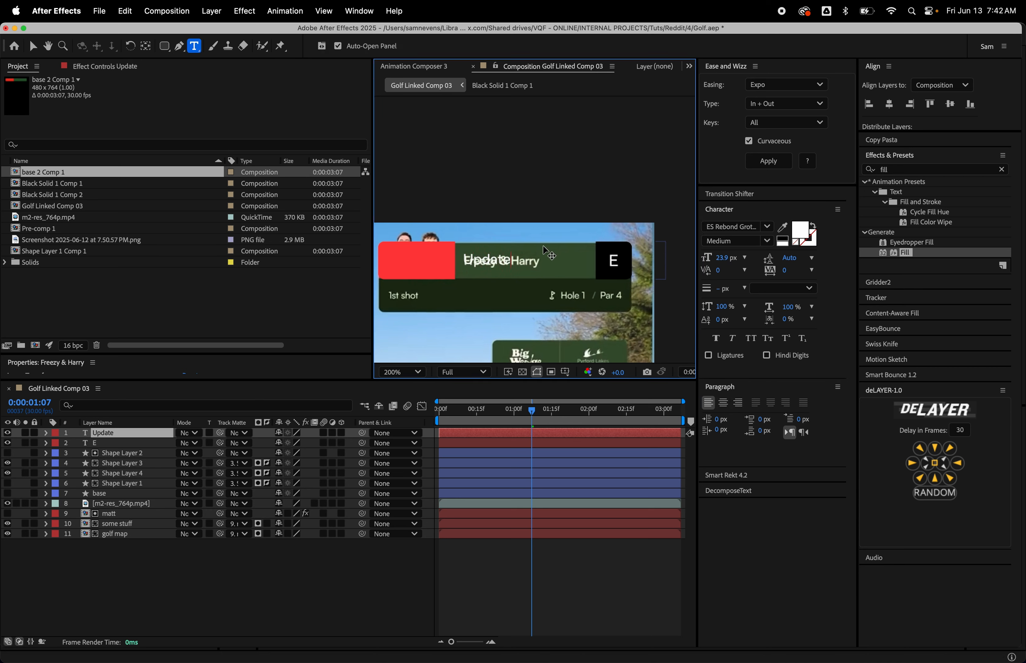
left_click(509, 431)
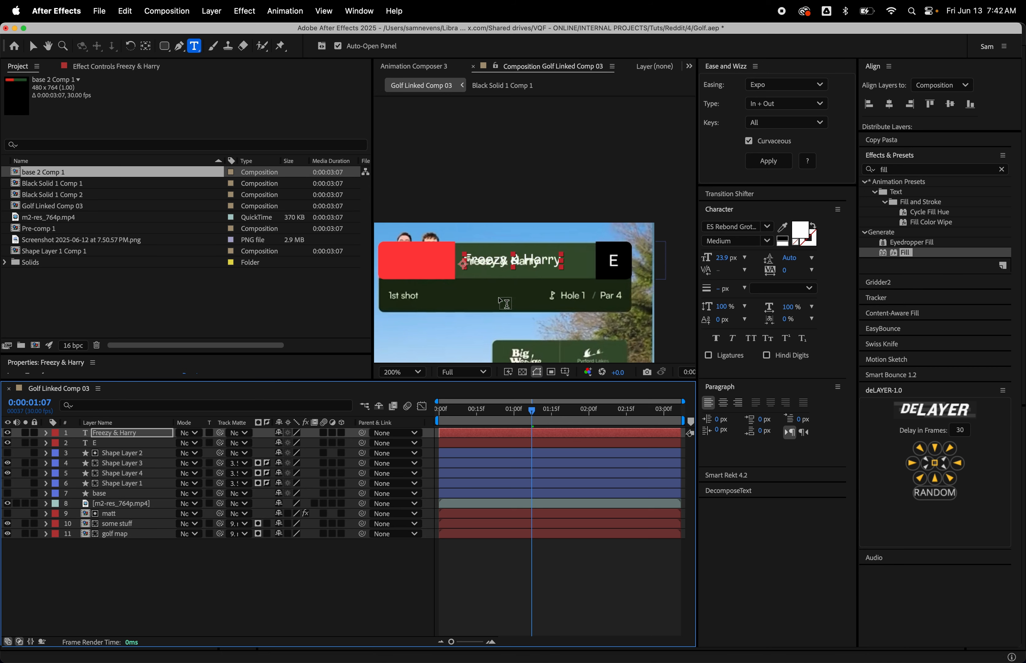
key("super+z")
key("v")
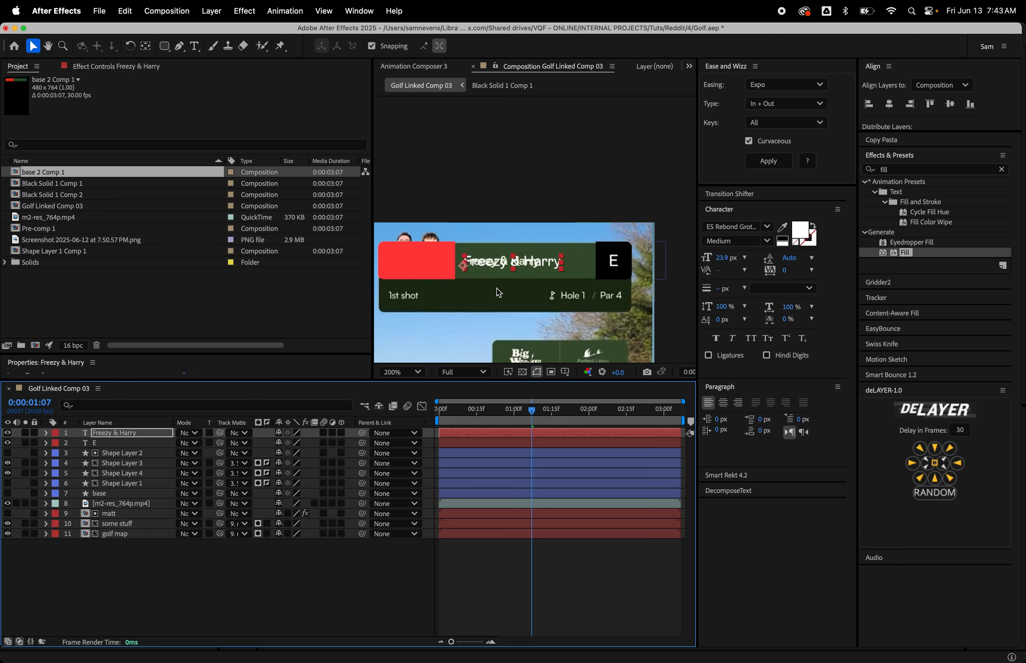
Reduce the players' names text to 19.1 px to match the reference lettering.
left_click_drag(720, 258, 702, 265)
left_click(482, 435)
Start the players' names layer at 0:00:00:11 and set its first Position keyframe there.
left_click_drag(507, 413, 468, 425)
key("p")
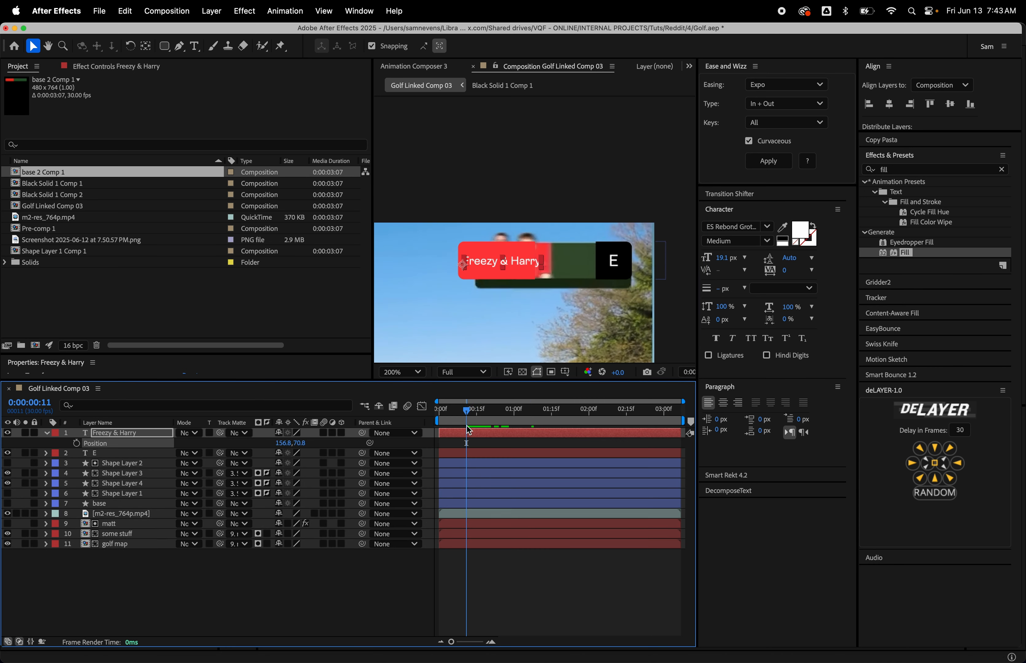
key("[")
left_click(77, 443)
left_click(522, 420)
key("bracketleft")
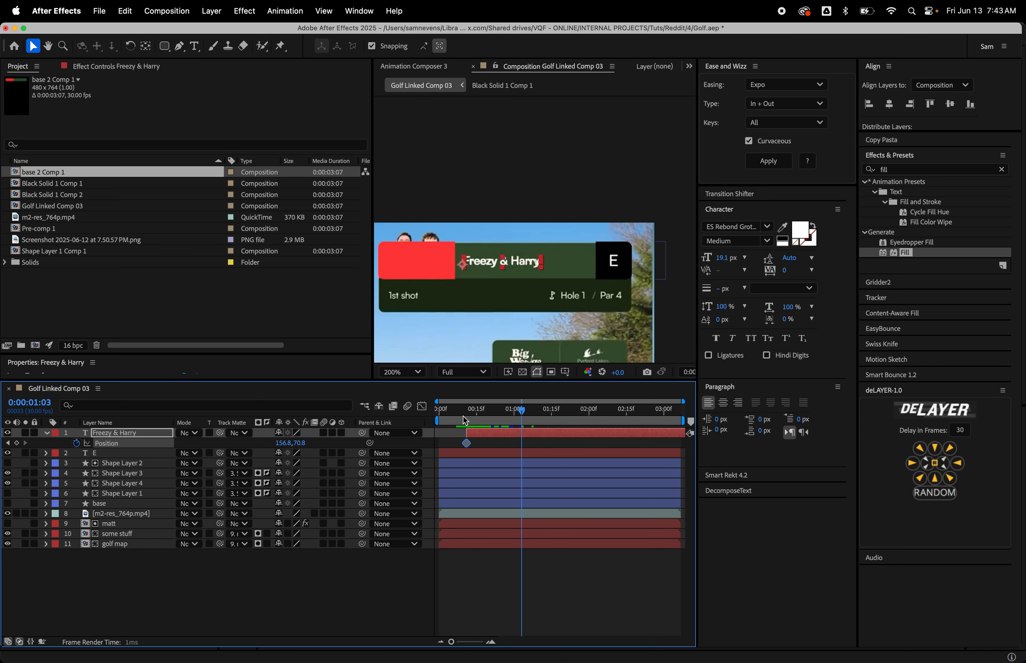
left_click(451, 418)
key("bracketright")
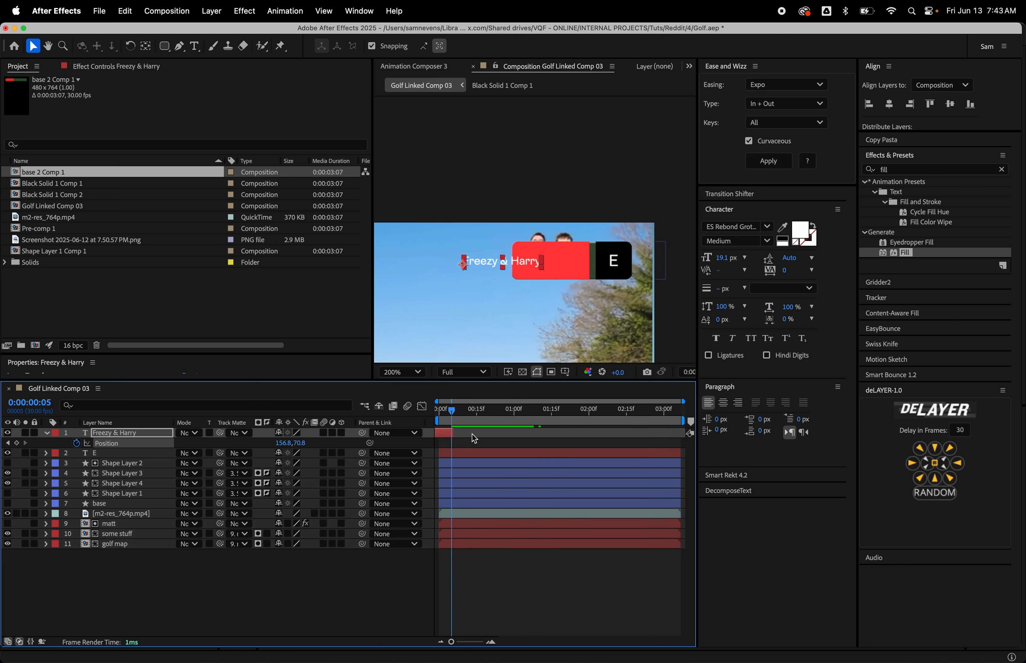
key("super+z")
key("super+z")
left_click(468, 432)
left_click(467, 418)
key("super+z")
Add a Position keyframe for the names at 0:00:00:27 and move the text right to 386.8, 70.8 at the 0:00:00:11 keyframe.
left_click_drag(468, 417, 507, 428)
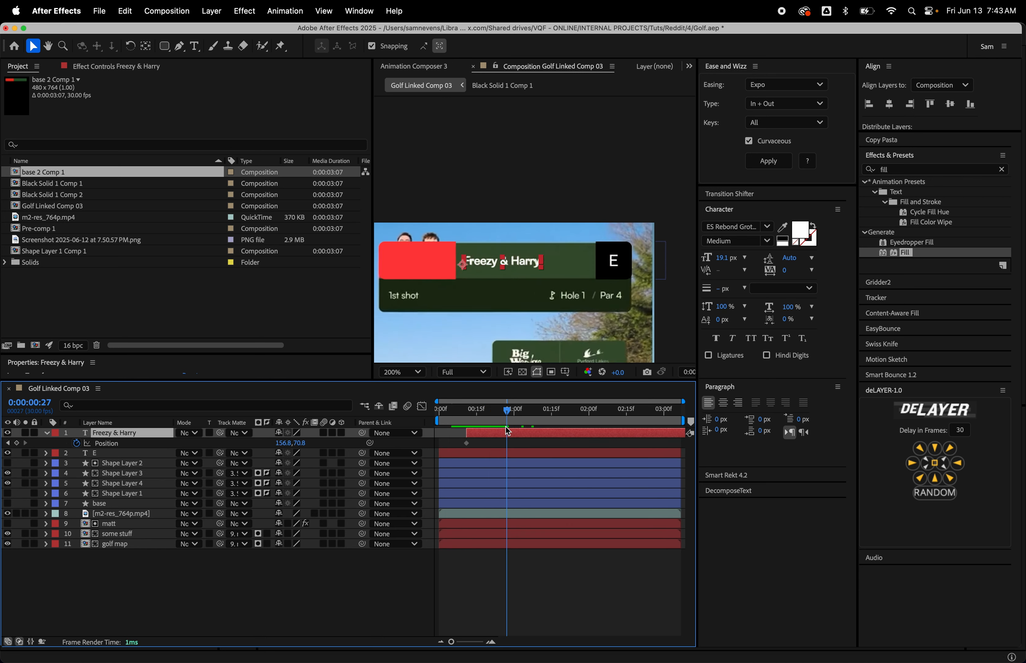
left_click(17, 443)
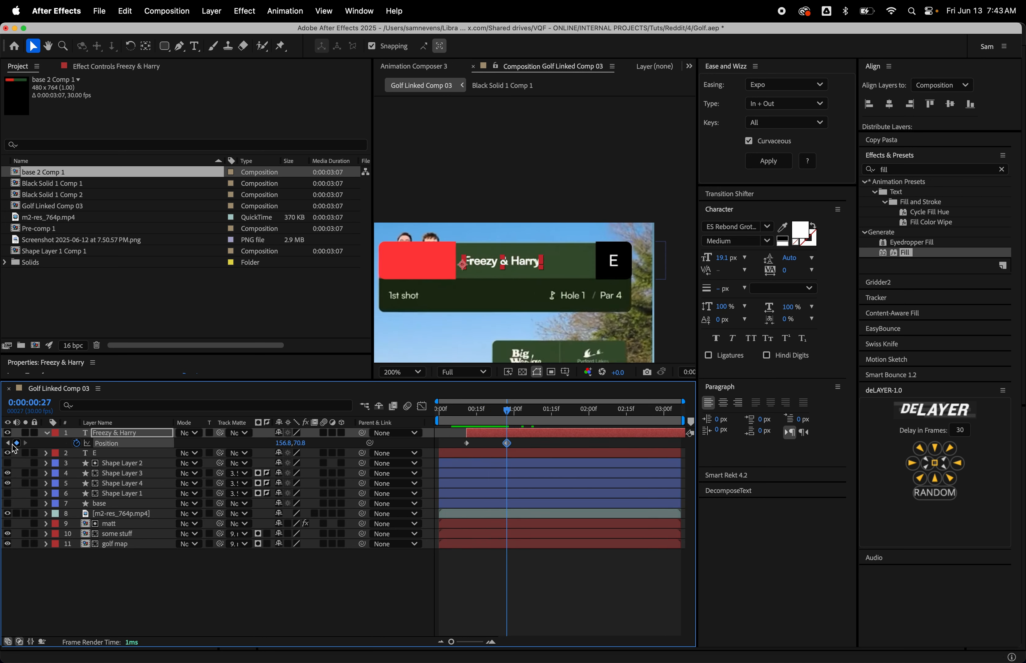
left_click(8, 443)
left_click(503, 433)
key("shift+Right")
key("shift+Right")
key("shift+Right")
key("shift+Right")
key("shift+Right")
key("shift+Right")
key("shift+Right")
key("shift+Right")
key("shift+Right")
key("shift+Right")
key("shift+Right")
key("shift+Right")
key("shift+Right")
key("shift+Right")
key("shift+Right")
key("shift+Right")
key("shift+Right")
key("shift+Right")
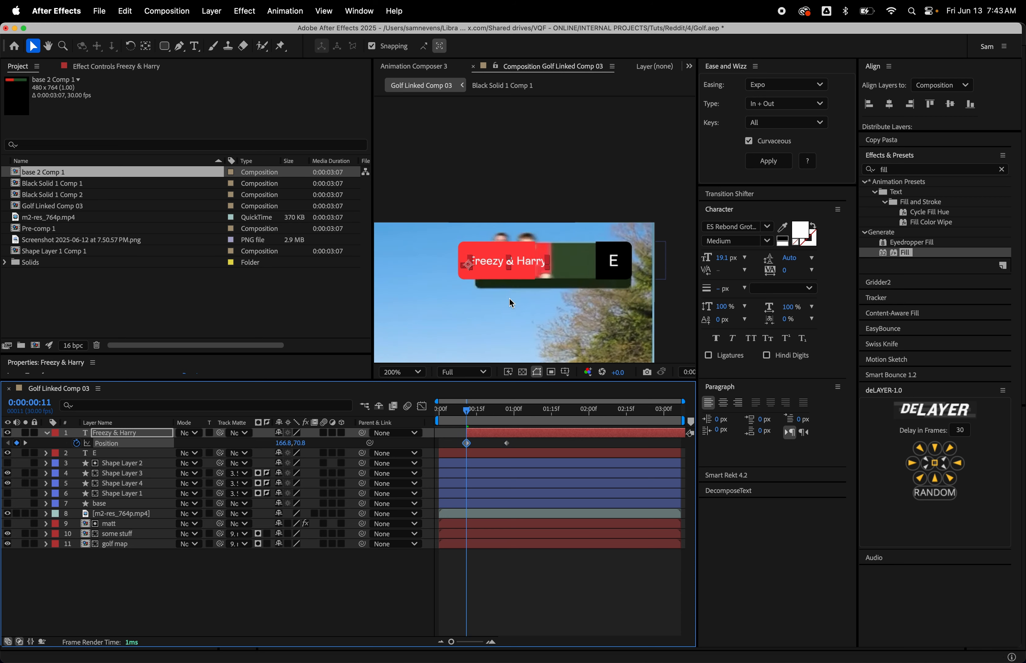
key("shift+Right")
key("shift+Right")
key("shift+Right")
key("shift+Right")
key("shift+Right")
key("shift+Right")
key("shift+Right")
key("shift+Right")
key("shift+Right")
key("shift+Right")
key("shift+Right")
key("shift+Right")
key("shift+Right")
key("shift+Right")
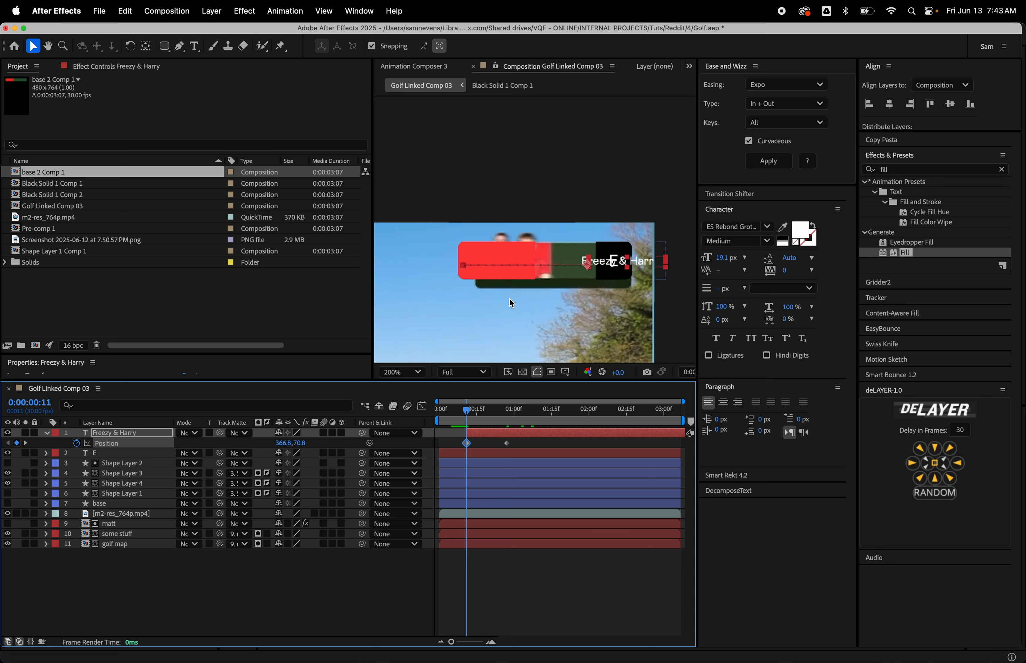
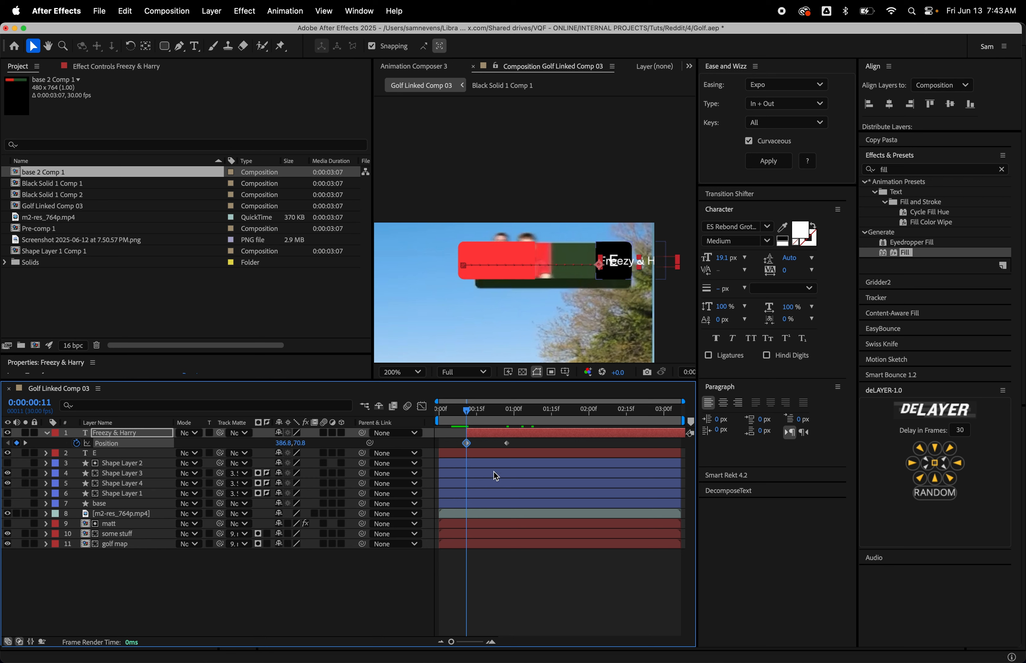
Apply Easy Ease In to the names layer's final Position keyframe at 0:00:00:27.
left_click_drag(454, 415, 516, 427)
left_click(506, 443)
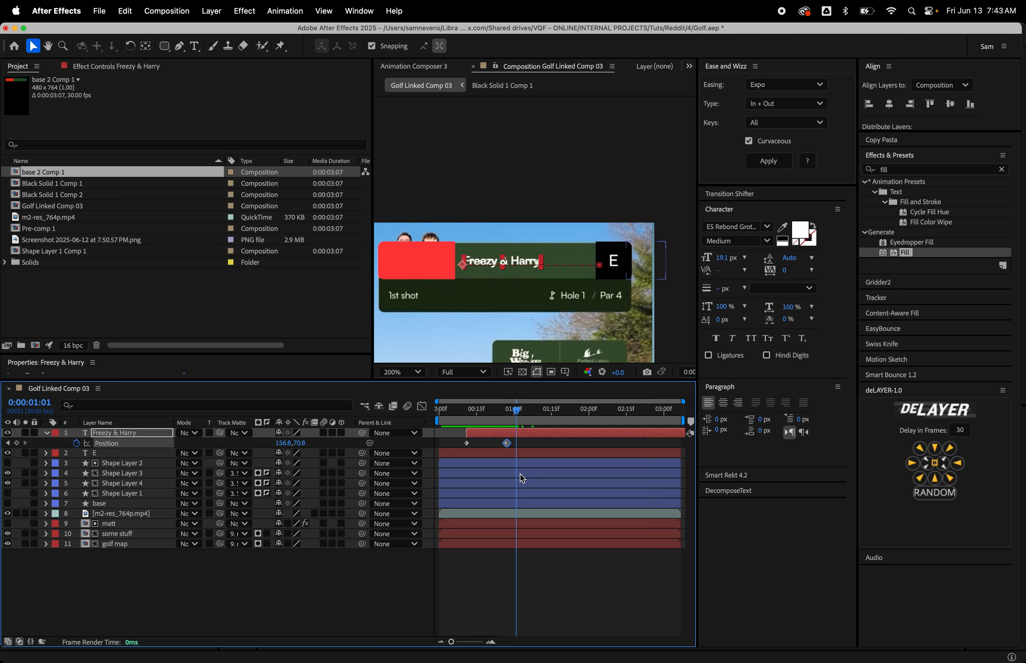
right_click(508, 446)
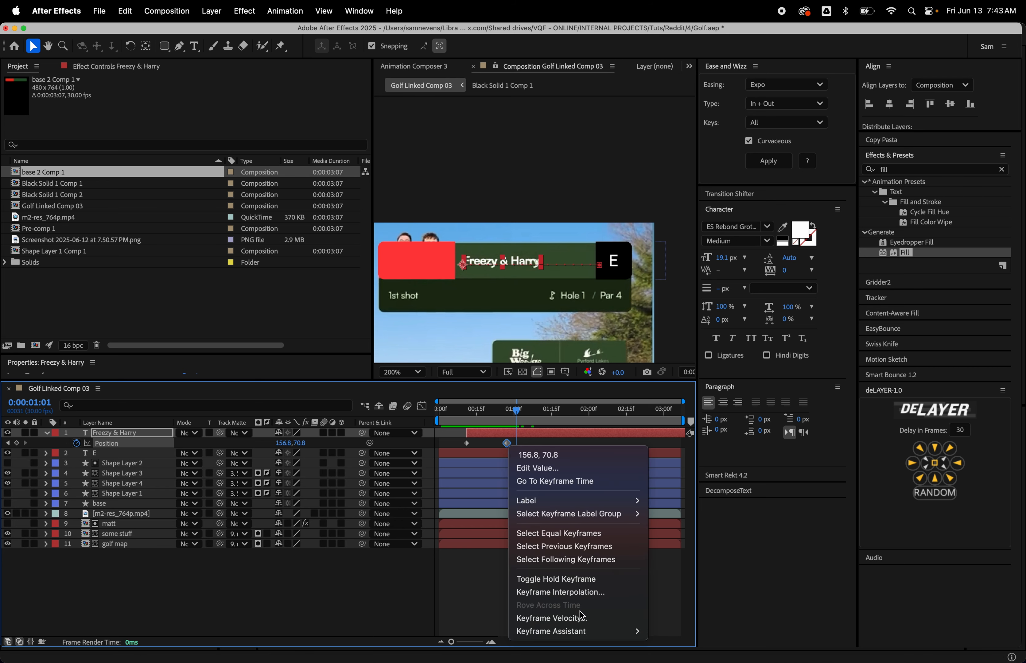
mouse_move(591, 631)
left_click(671, 534)
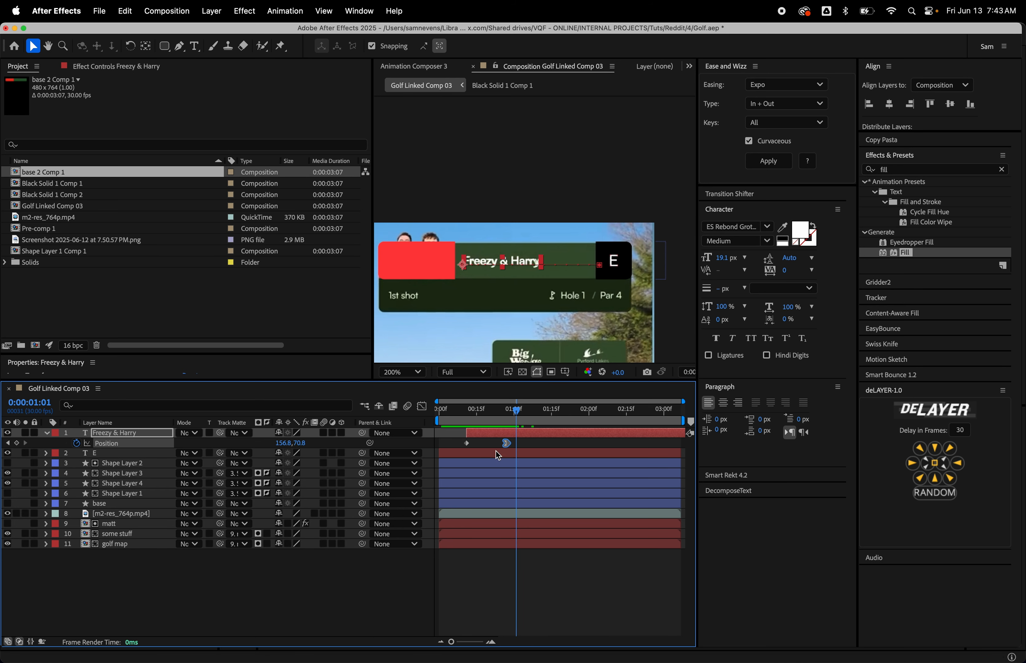
Lengthen the final Position keyframe's incoming speed handle in the Graph Editor so the names slide fast and settle slowly.
left_click_drag(493, 448, 522, 451)
left_click(422, 406)
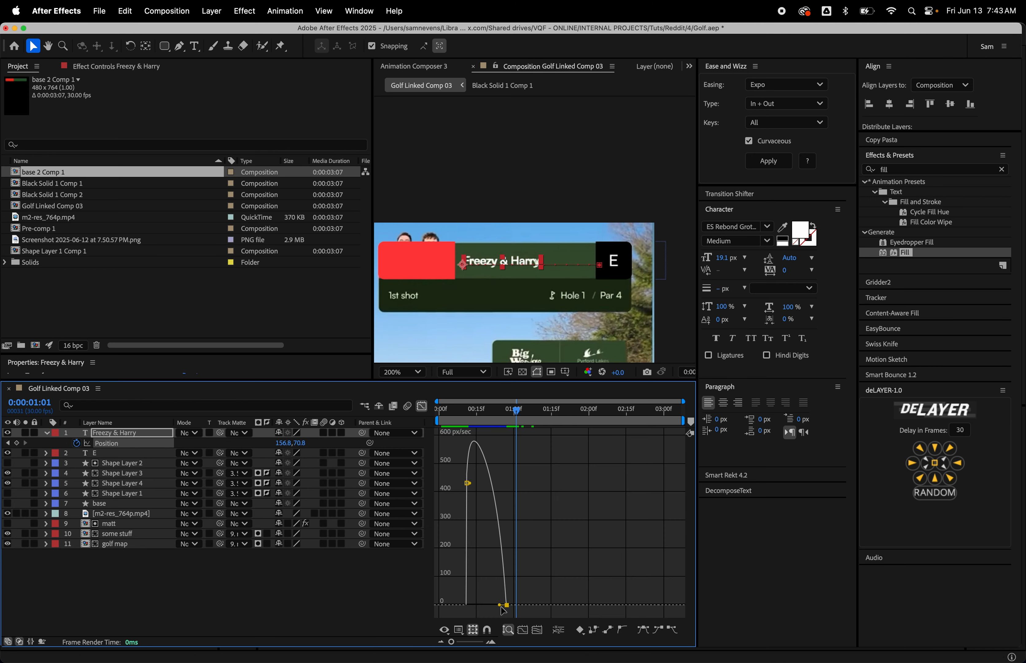
left_click_drag(493, 606, 491, 605)
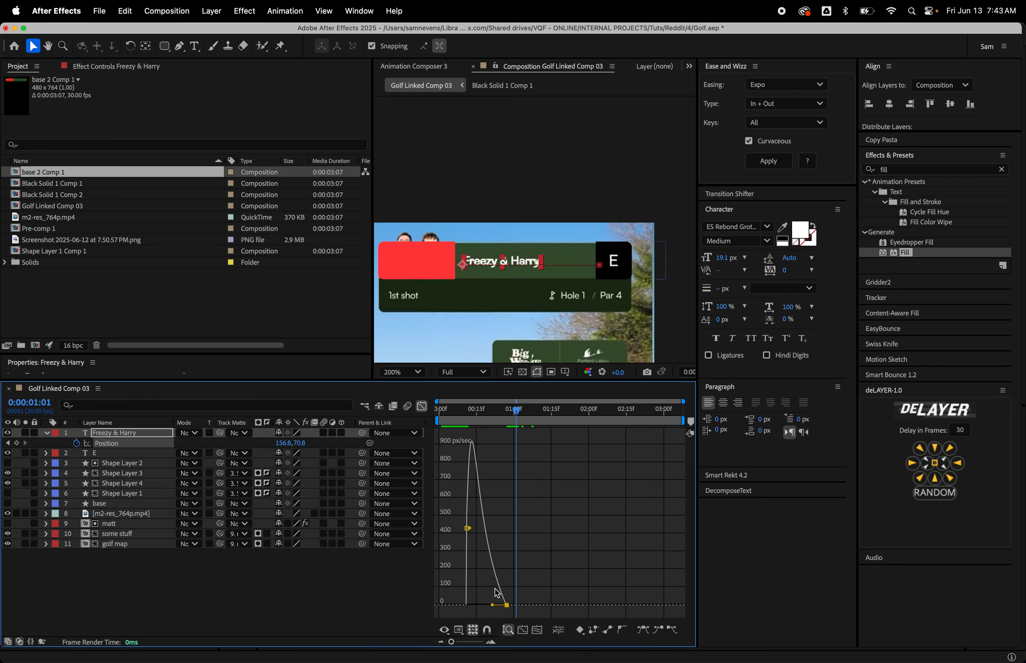
left_click(422, 407)
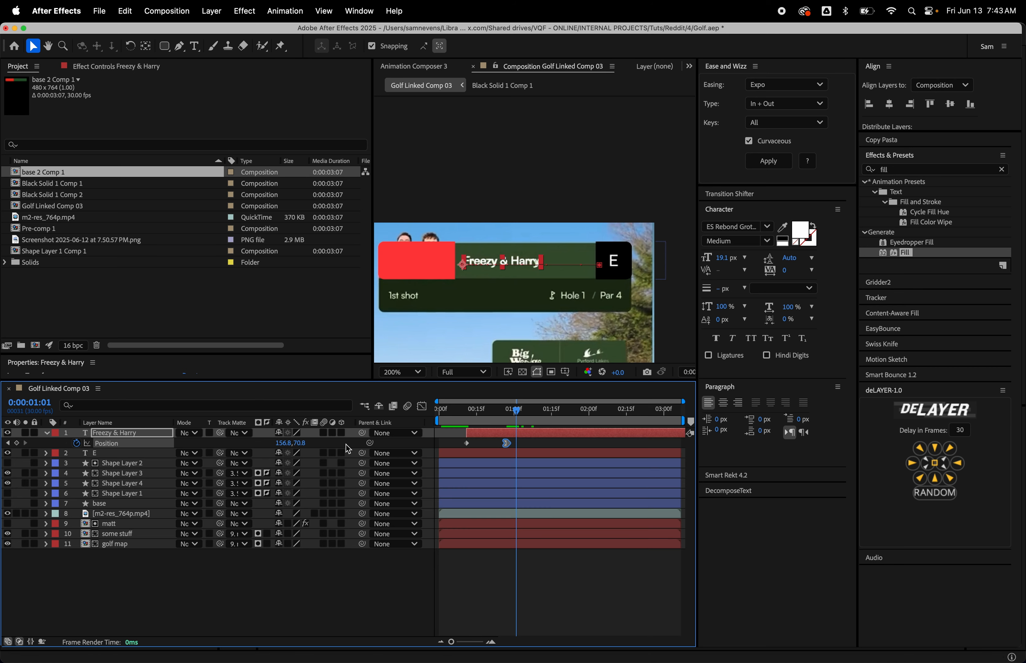
Enable motion blur for the players' names layer and check the sliding text at 0:00:00:13.
left_click(491, 440)
mouse_move(500, 411)
left_mouse_down()
mouse_move(467, 431)
mouse_move(482, 421)
left_mouse_up()
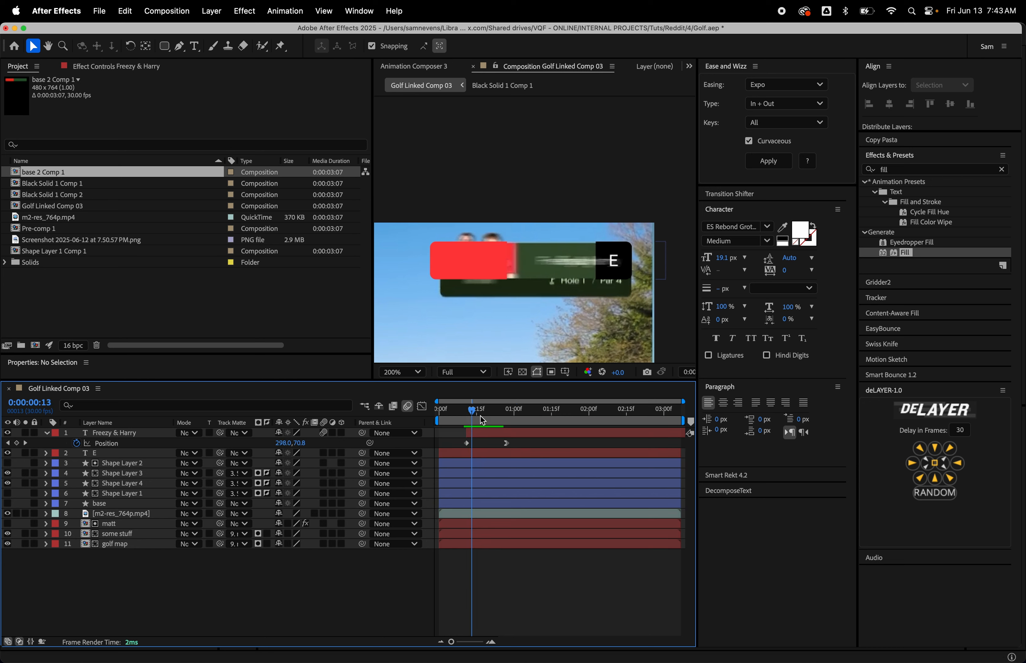
Select the layers one after another to examine the banner's stacking order, ending on the players' names layer.
left_click(118, 463)
key("super+Down")
key("super+Down")
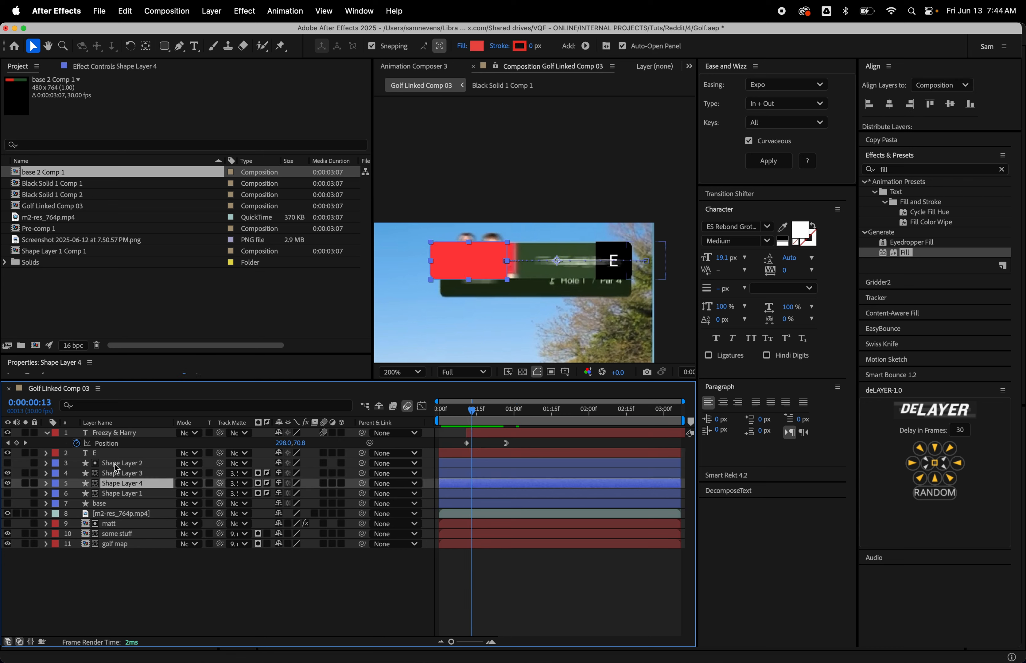
key("super+Down")
key("super+Down")
key("super+Down")
key("super+Up")
key("super+Up")
key("super+Up")
key("super+Up")
key("super+Up")
key("super+Up")
key("super+Up")
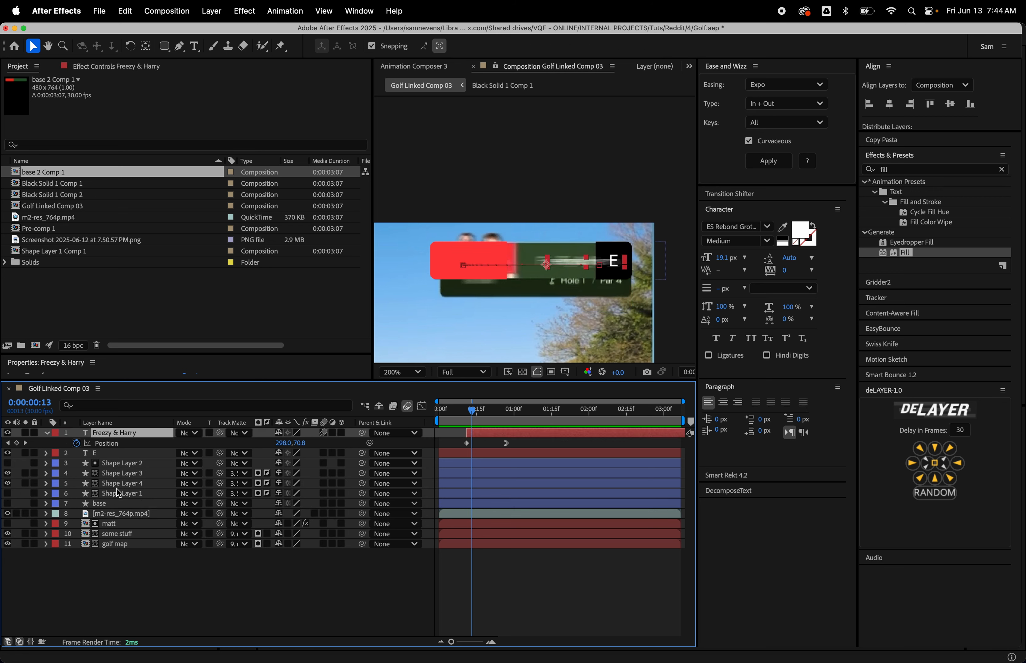
Rename Shape Layer 3, the black square behind the E, as E-box.
left_click(113, 483)
left_click(115, 474)
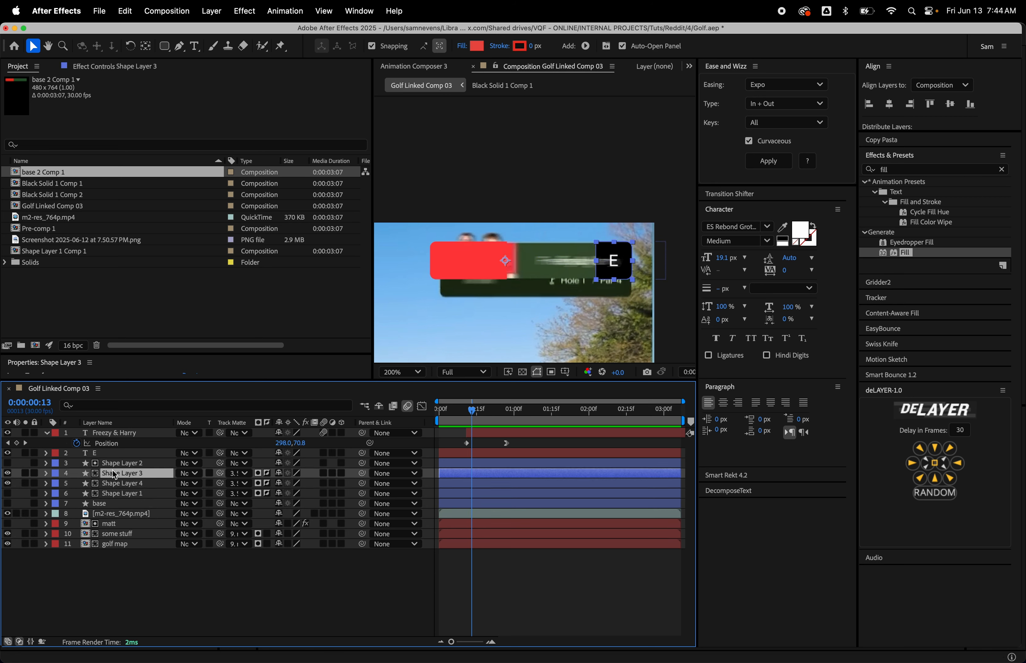
key("Return")
type("E")
key("Return")
key("Return")
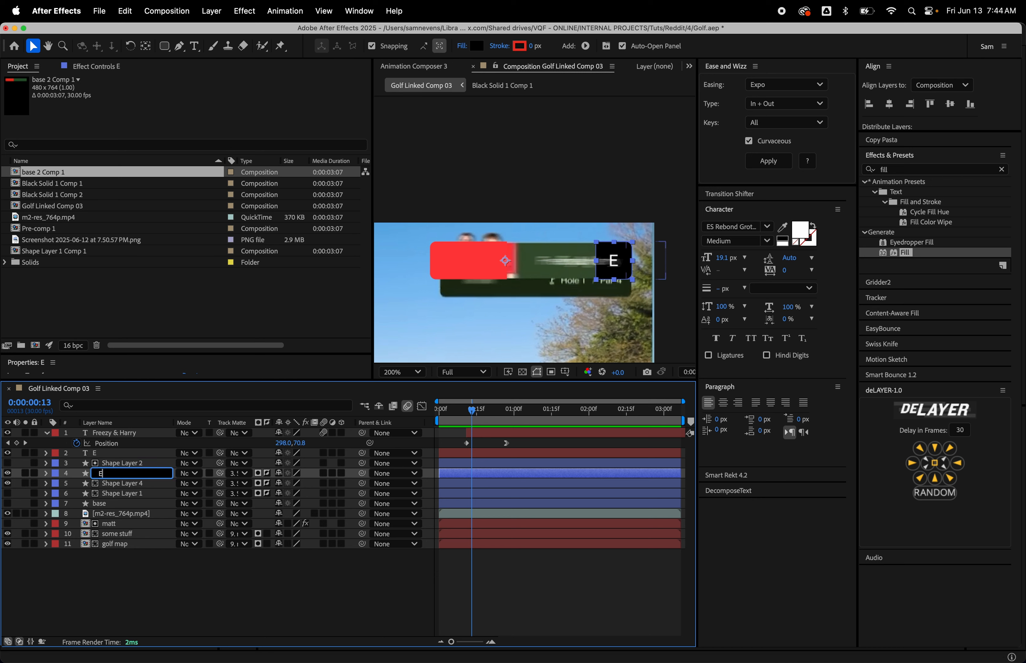
type("-box")
key("Return")
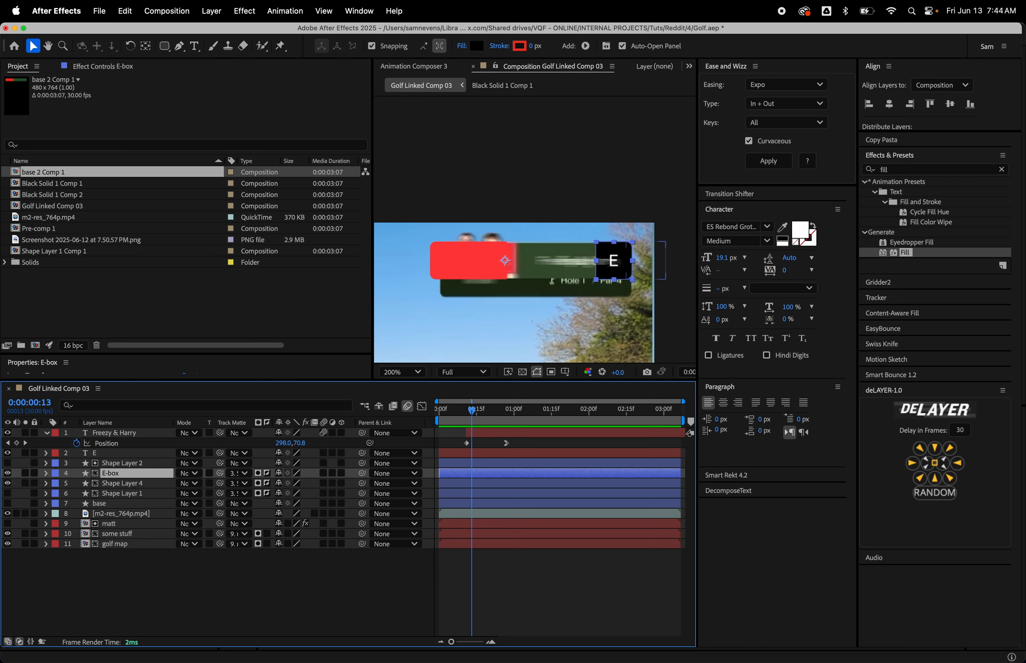
Rename Shape Layer 2, the hidden track matte shape above E-box, as matte.
left_click(122, 464)
key("Return")
type("ma")
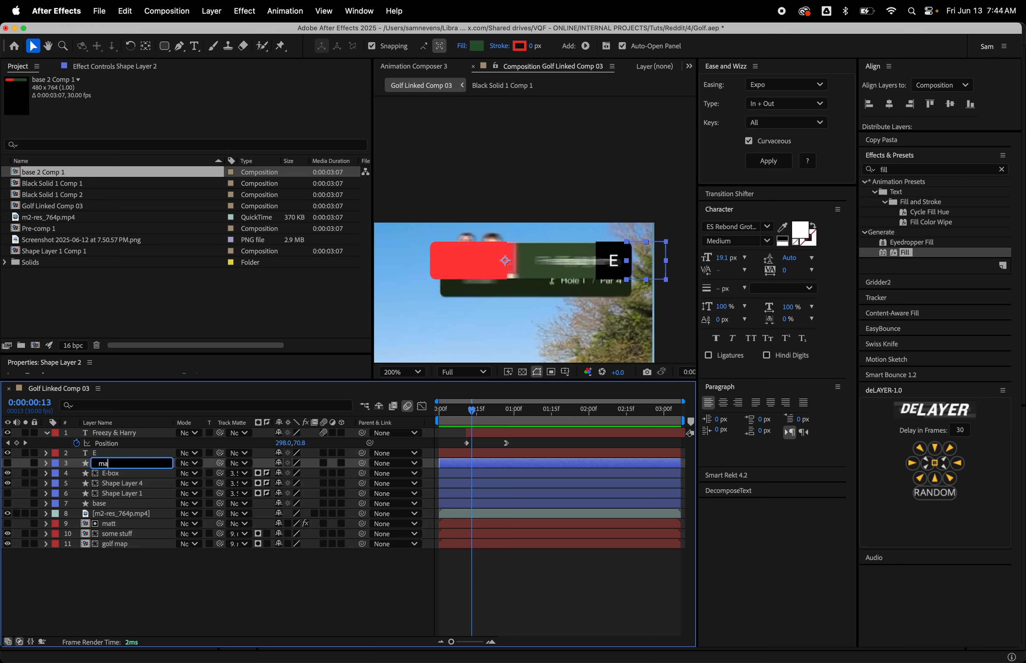
type("tt")
key("Return")
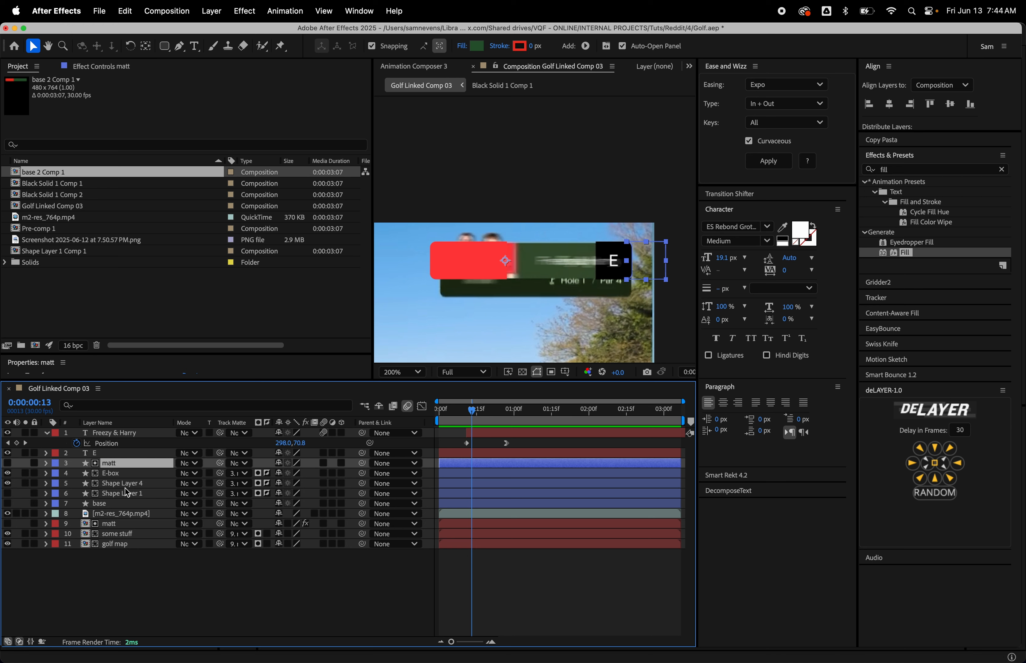
key("Return")
type("e")
key("Return")
Search the effects and presets for matt.
left_click(122, 484)
left_click(902, 169)
type("matt")
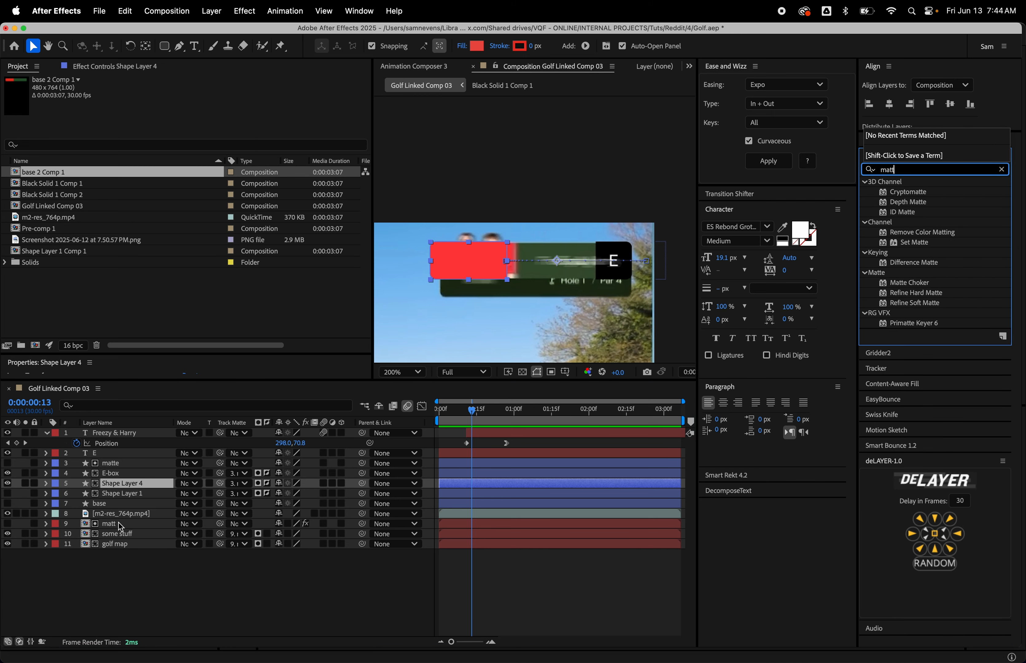
Rename Shape Layer 4, the banner's red block, as red.
left_click(120, 488)
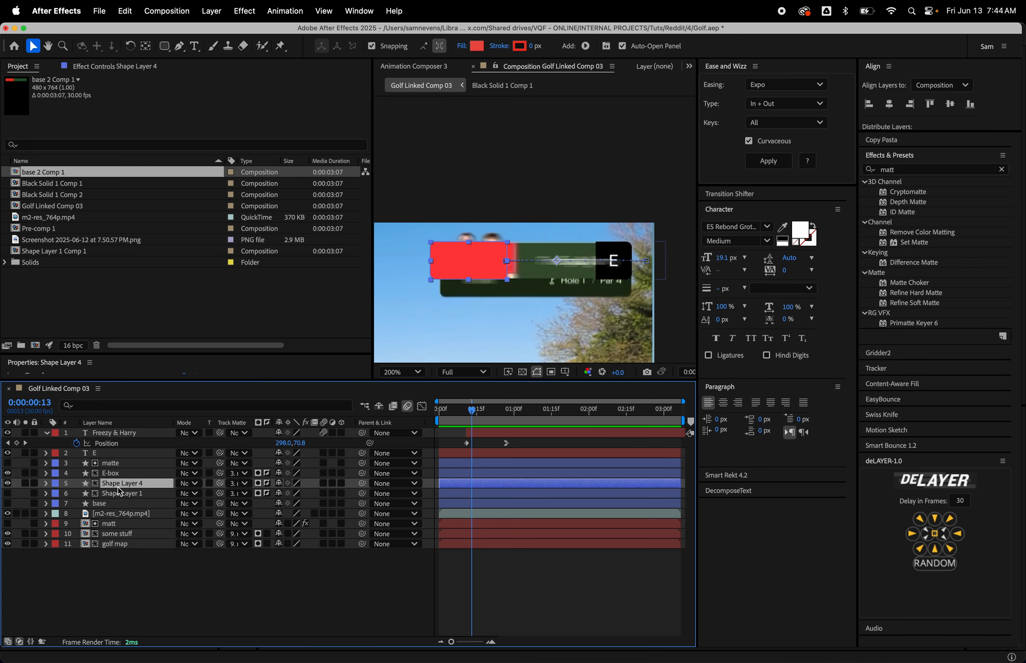
key("Return")
type("red")
Make Shape Layer 1 visible and rename it as green.
left_click(115, 495)
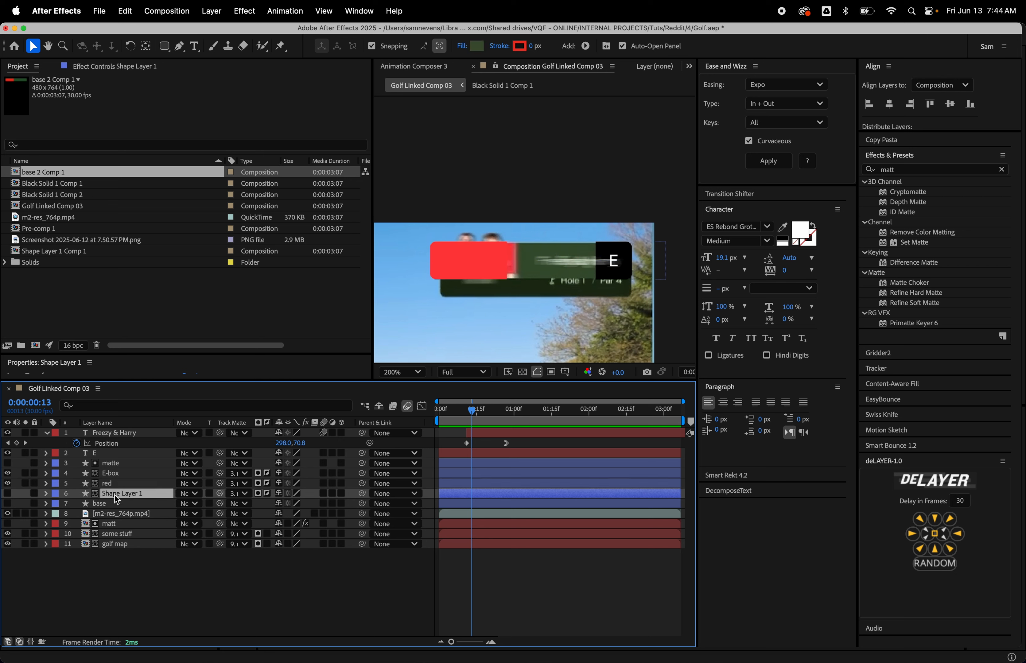
left_click(7, 493)
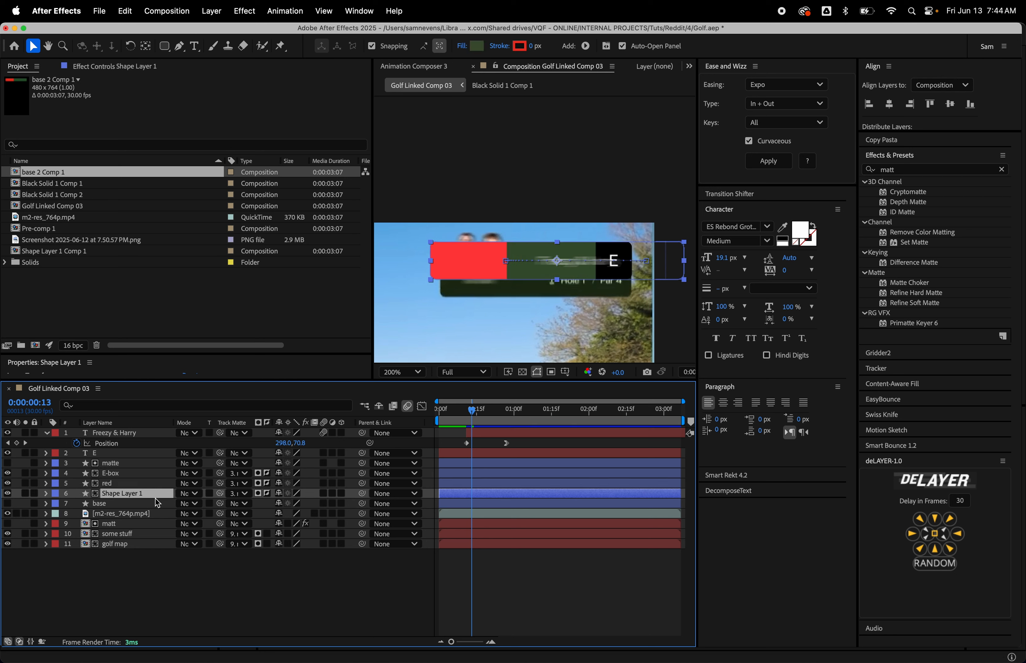
key("Return")
type("green")
key("Return")
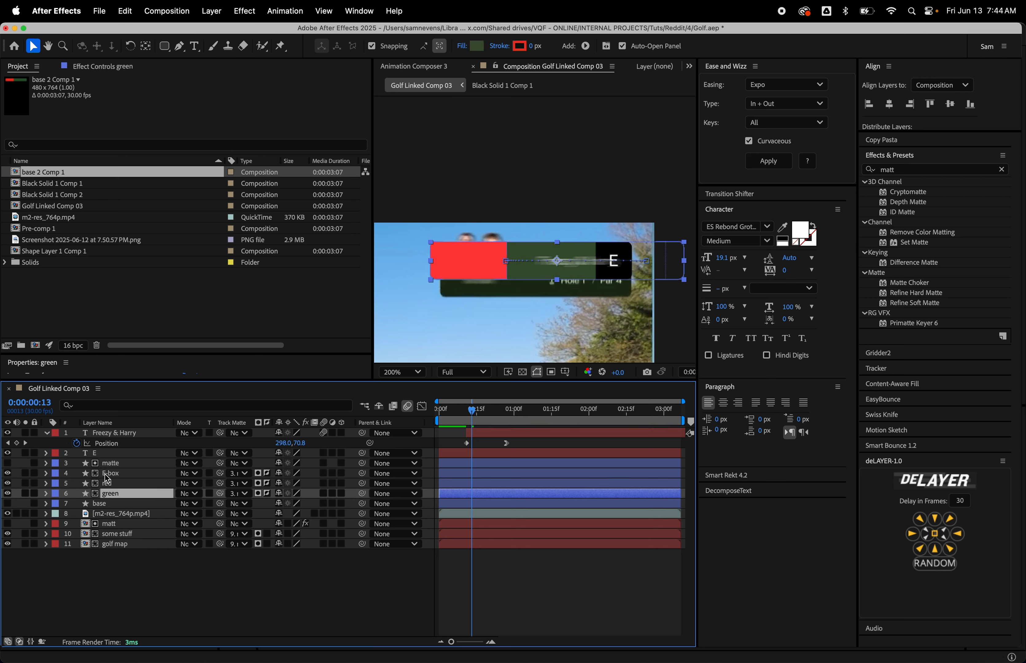
Try the green layer as the players' names layer's track matte, keep green visible, and check the text at 0:00:00:11.
left_click(113, 435)
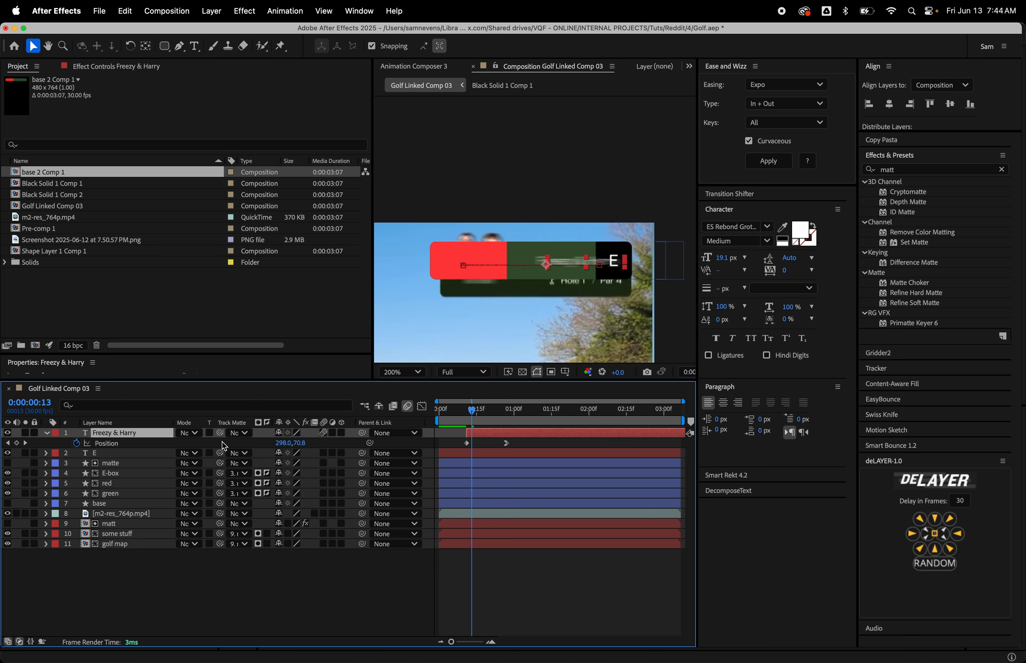
left_click_drag(220, 433, 122, 500)
left_click(123, 500)
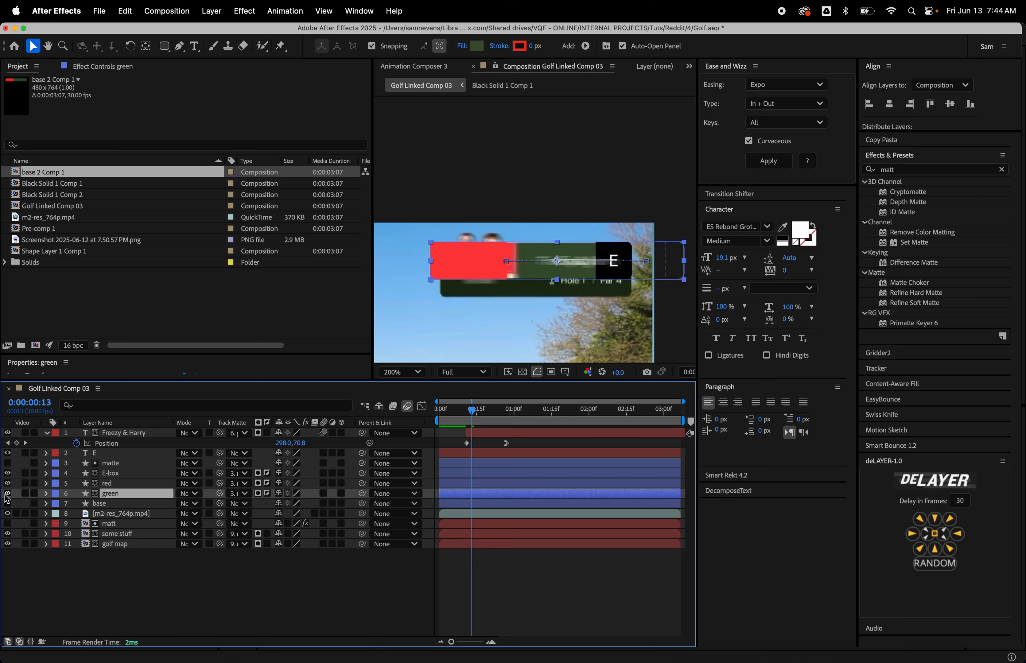
left_click(7, 493)
left_click(550, 615)
mouse_move(473, 420)
left_mouse_down()
mouse_move(454, 420)
mouse_move(485, 420)
mouse_move(467, 426)
left_mouse_up()
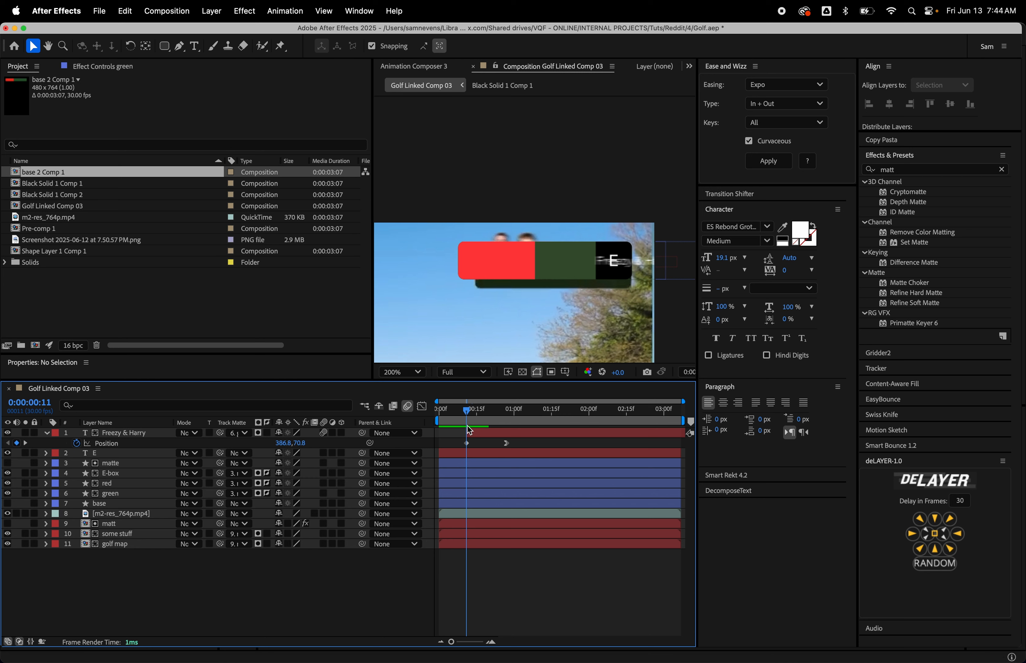
Send the players' names layer down the stack to directly below E-box and check the slide around 0:00:00:12.
left_click(117, 495)
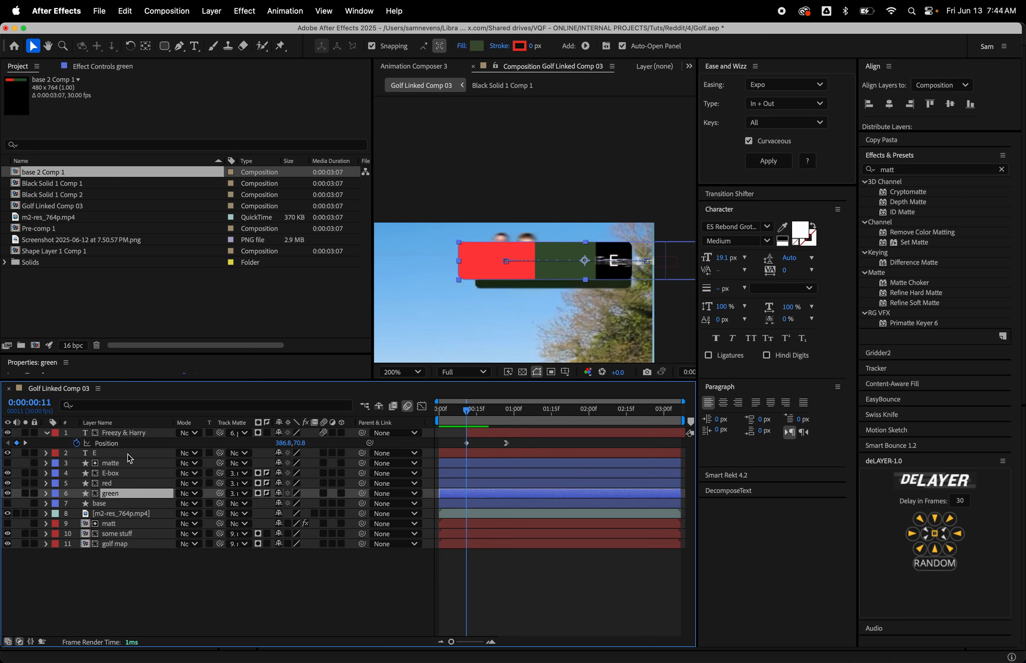
left_click_drag(457, 414, 471, 418)
left_click(486, 431)
key("super+[")
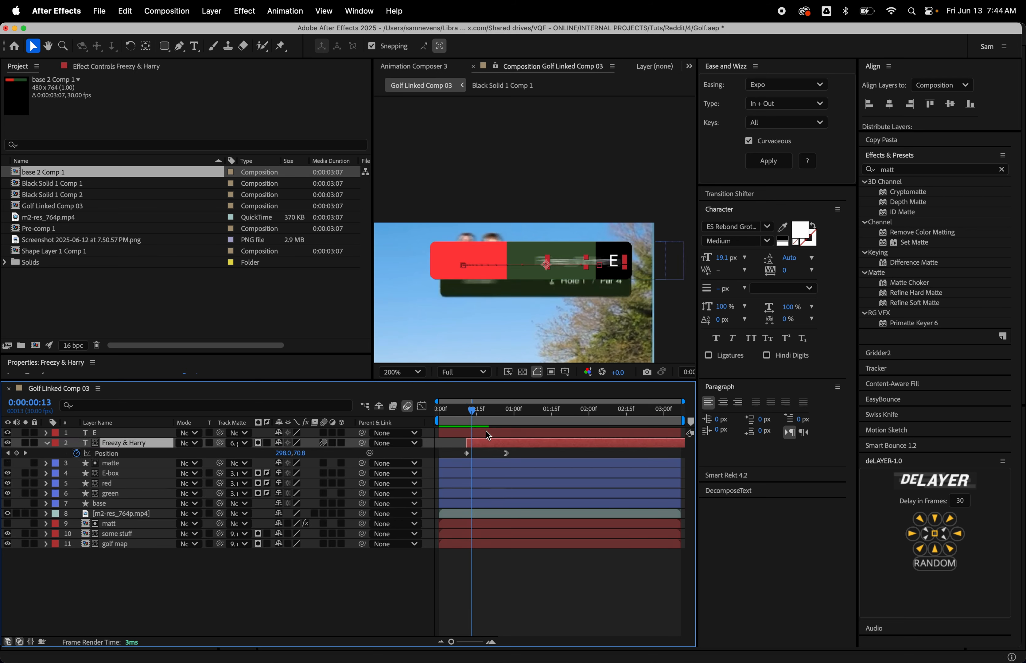
key("super+[")
key("super+[")
left_click(465, 415)
left_click_drag(466, 415, 469, 418)
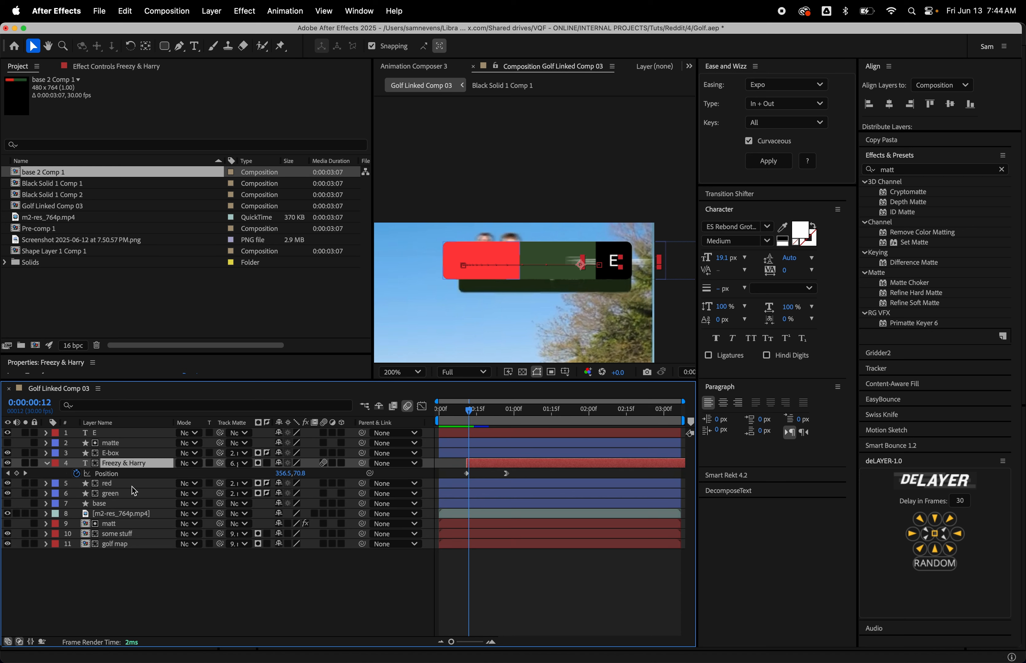
Set the players' names layer's track matte to the inverted matte layer and preview the banner animation.
left_click(238, 493)
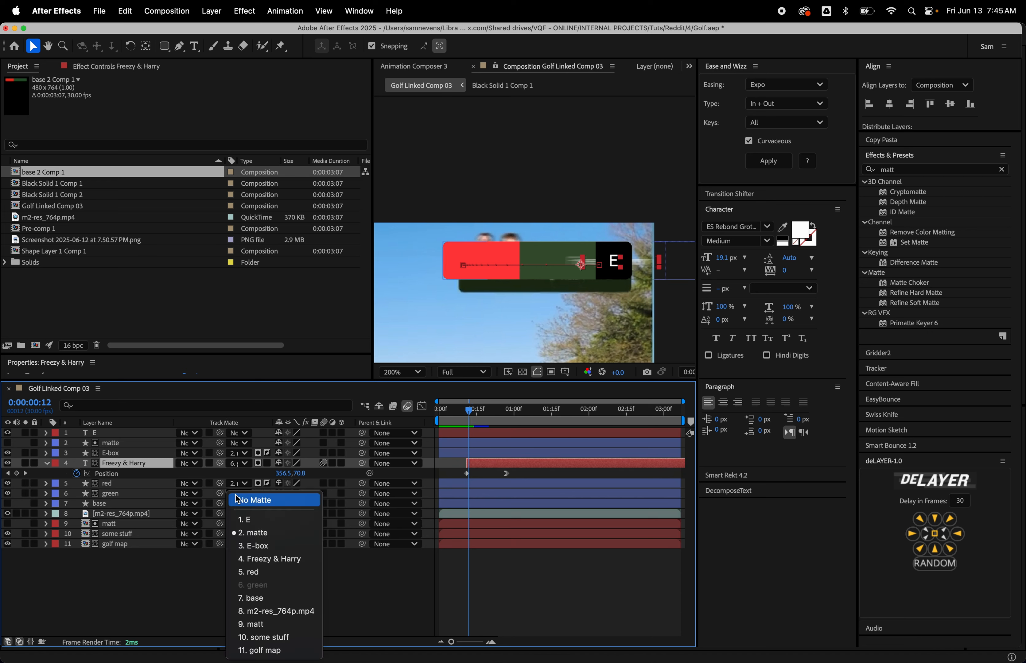
left_click(126, 477)
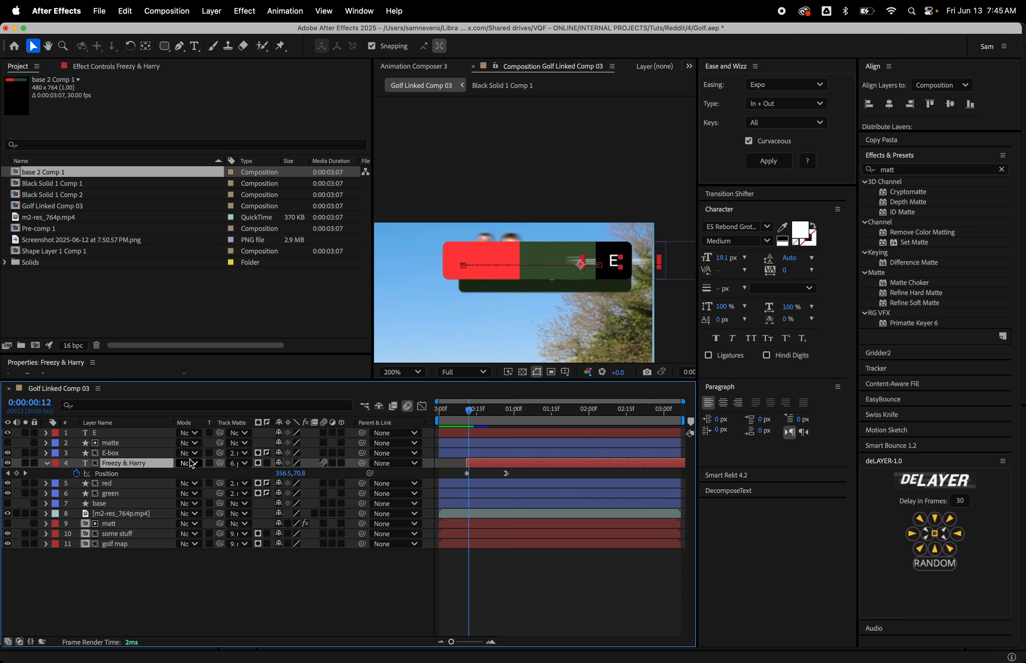
left_click(247, 466)
left_click(267, 508)
left_click(267, 464)
left_click(564, 596)
left_click_drag(470, 412, 419, 421)
key("space")
Select the banner layers one after another to examine what each contains and how they are stacked.
left_click(117, 502)
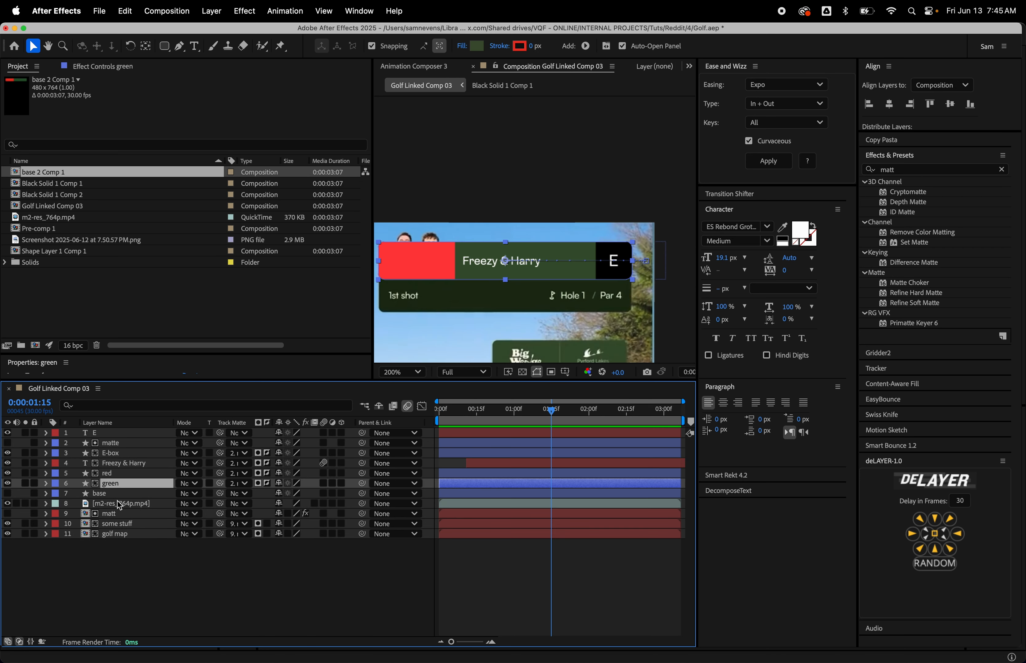
key("super+Up")
key("super+Up")
key("super+Up")
key("super+Up")
key("super+Up")
key("super+Up")
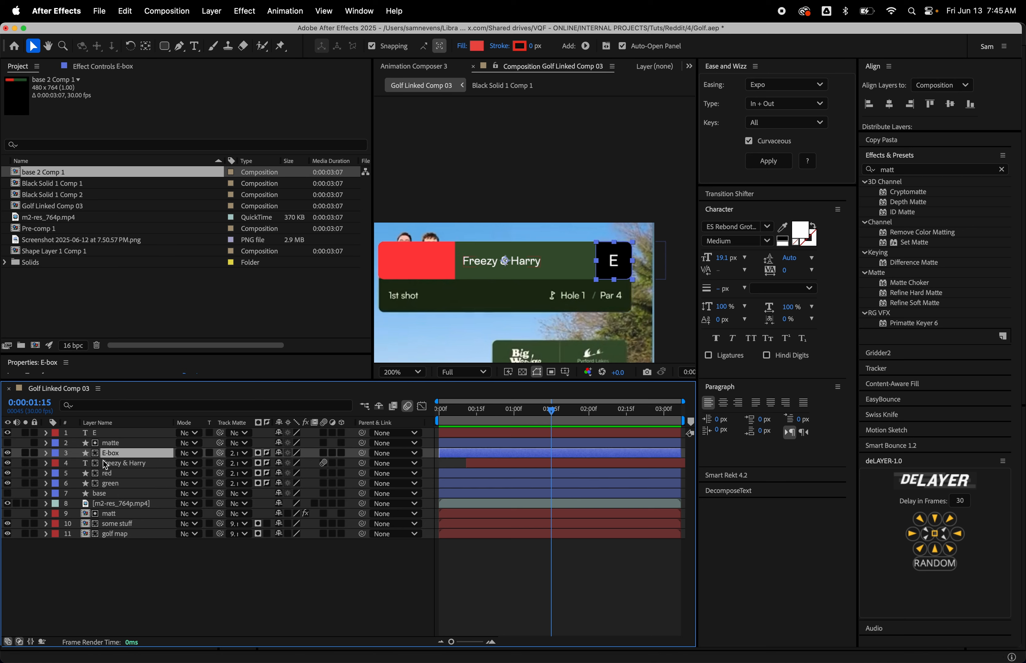
left_click_drag(495, 416, 447, 415)
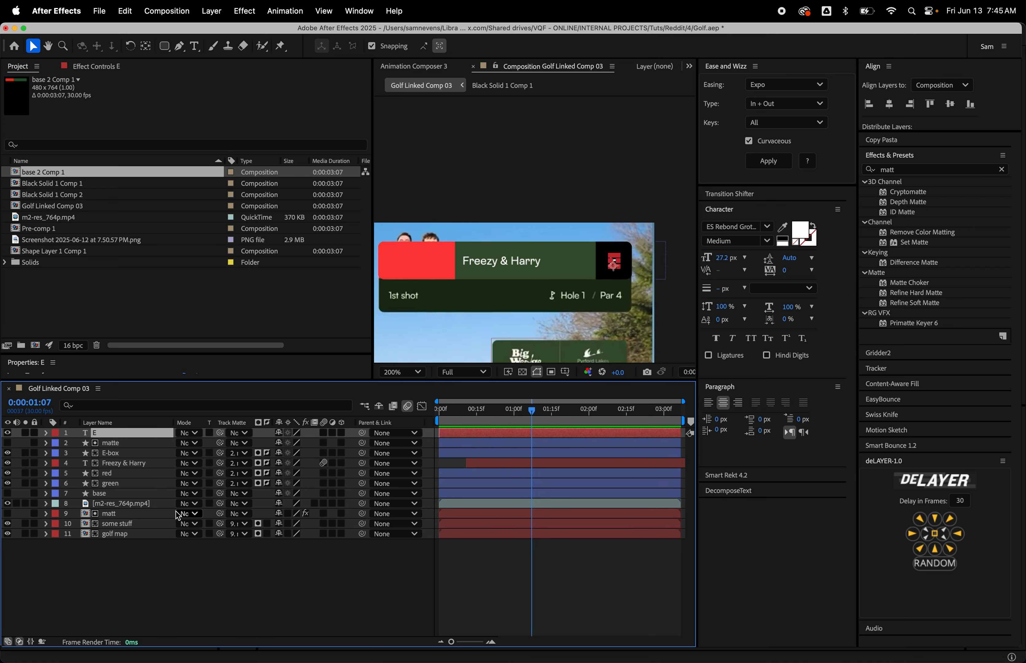
left_click(134, 484)
Move the m2-res_764p.mp4 reference layer to the top of the stack and examine the original banner at 0:00:00:29.
left_click_drag(510, 412, 523, 440)
left_click_drag(120, 503, 324, 414)
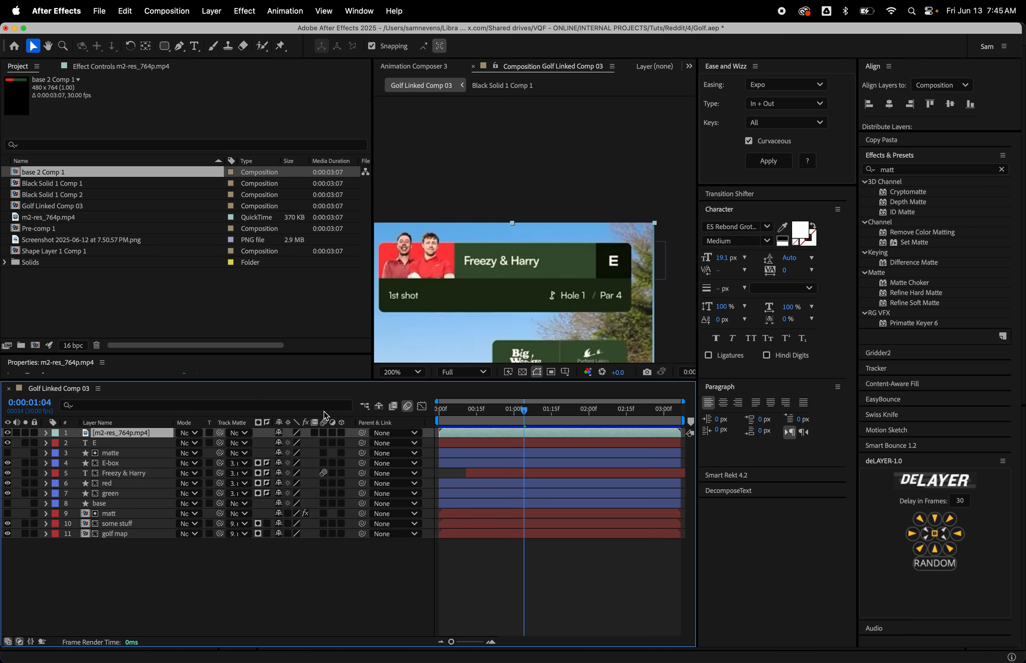
left_click_drag(489, 413, 512, 444)
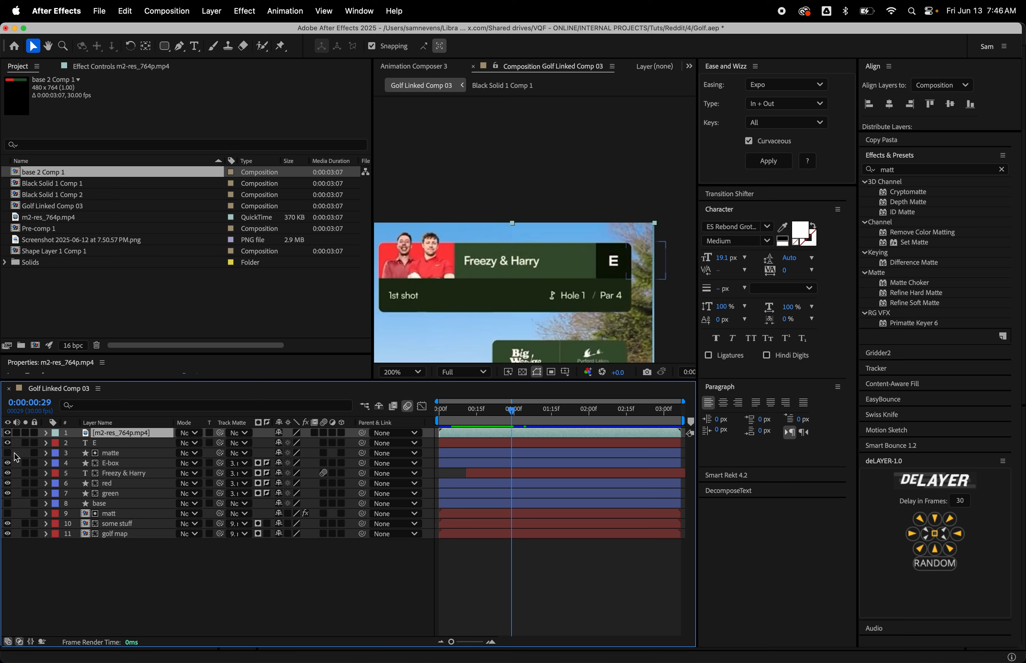
Duplicate the green layer and bring the copy to the top of the layer stack.
left_click(119, 493)
key("super+d")
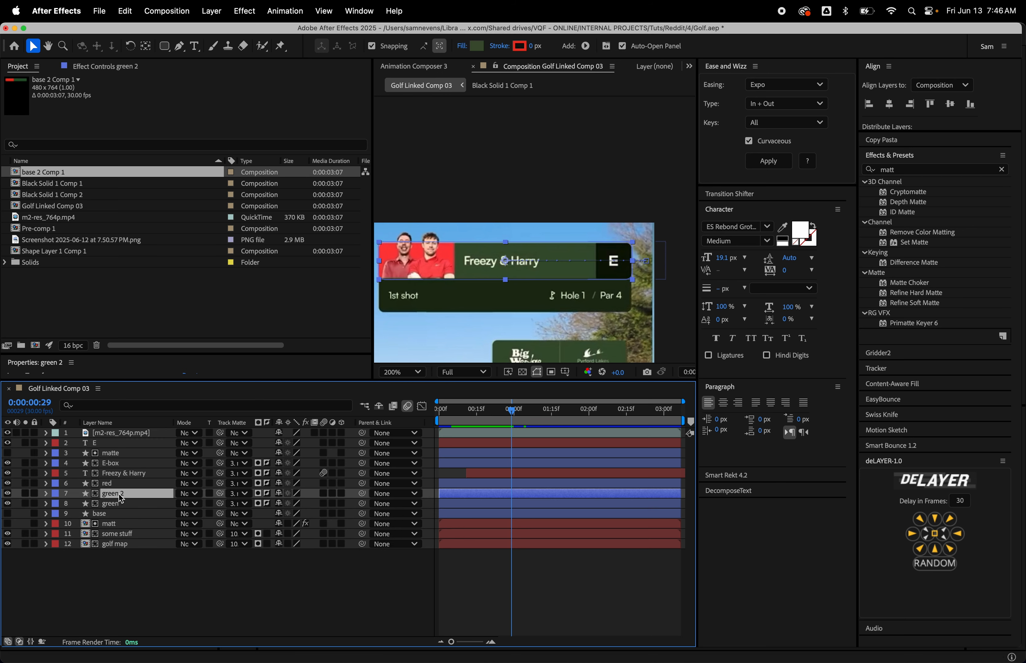
key("super+shift+bracketright")
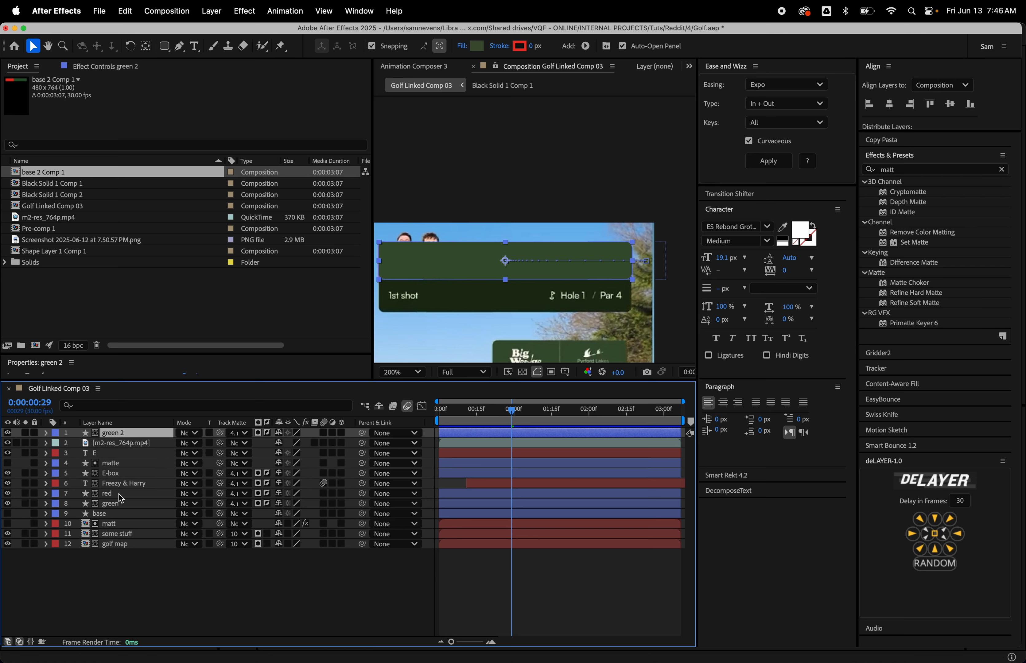
Remove the Position animation from green 2 at its resting place and check it at 0:00:00:00.
key("p")
left_click_drag(473, 421, 434, 445)
key("Delete")
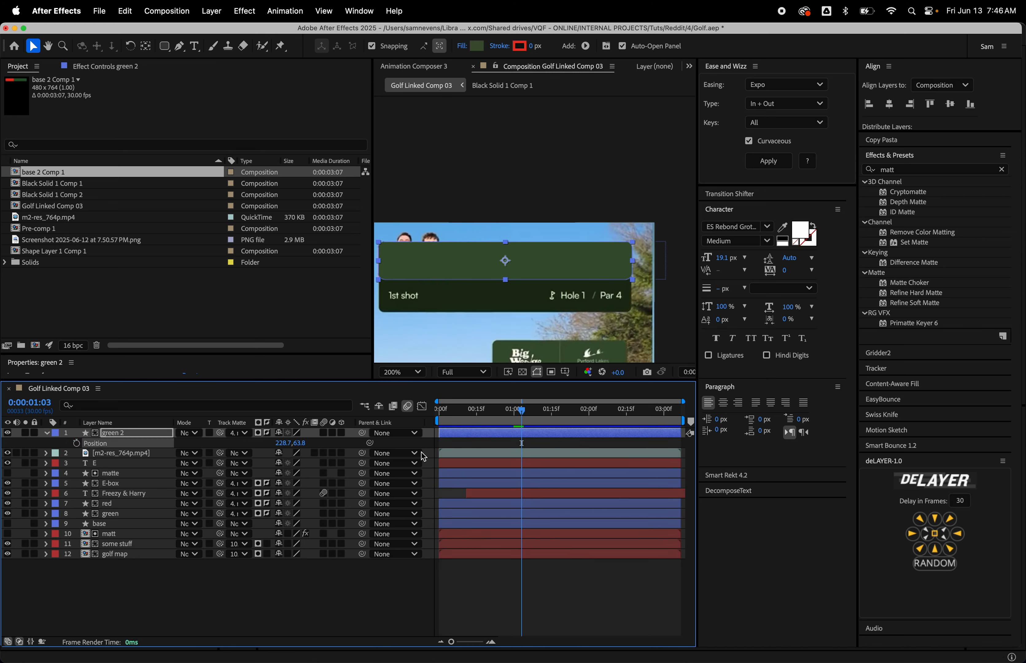
left_click_drag(470, 408, 444, 434)
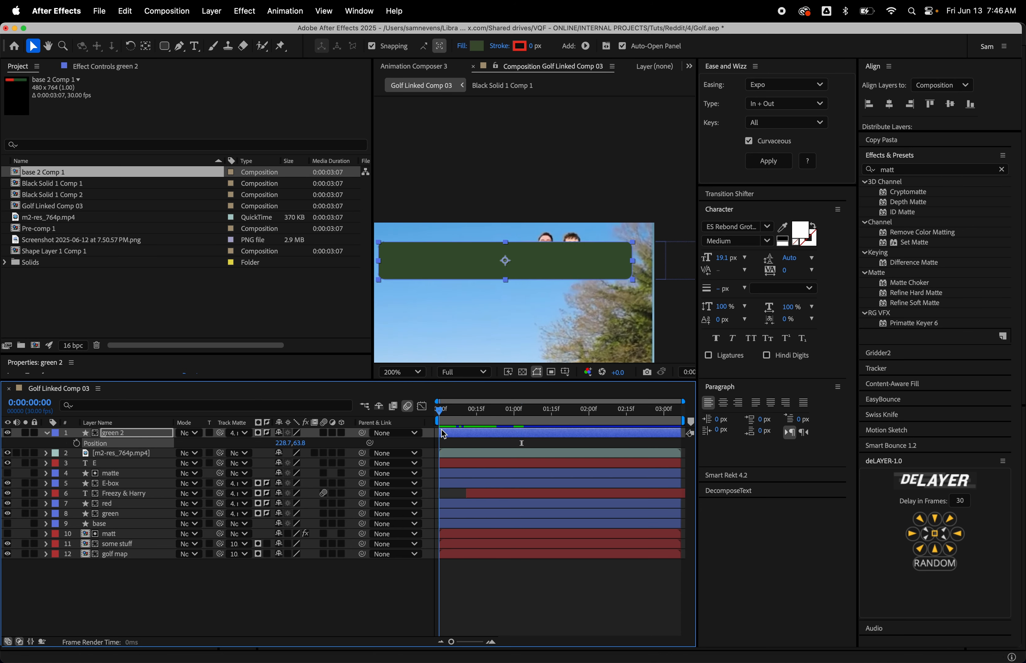
Change green 2's fill to the dark green sampled from the lower card.
left_click(478, 48)
left_click_drag(574, 249, 407, 274)
left_click(449, 359)
left_click(521, 290)
key("Return")
At 0:00:01:00, convert green 2's Rectangle Path 1 to a Bezier path.
left_click_drag(541, 421, 515, 431)
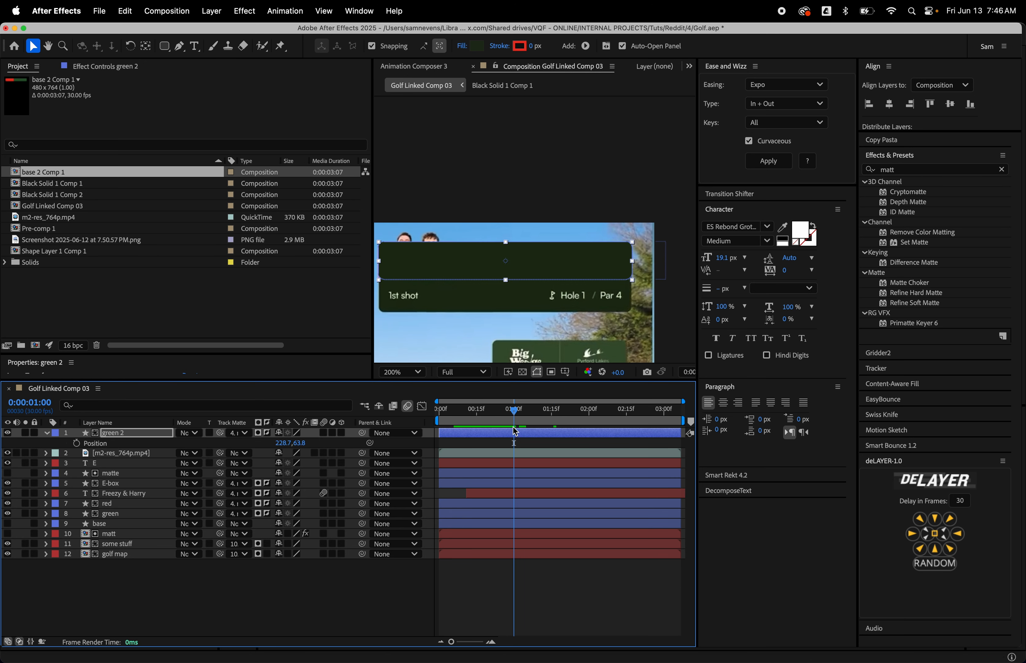
left_click(46, 433)
left_click(46, 433)
left_click(55, 453)
left_click(55, 443)
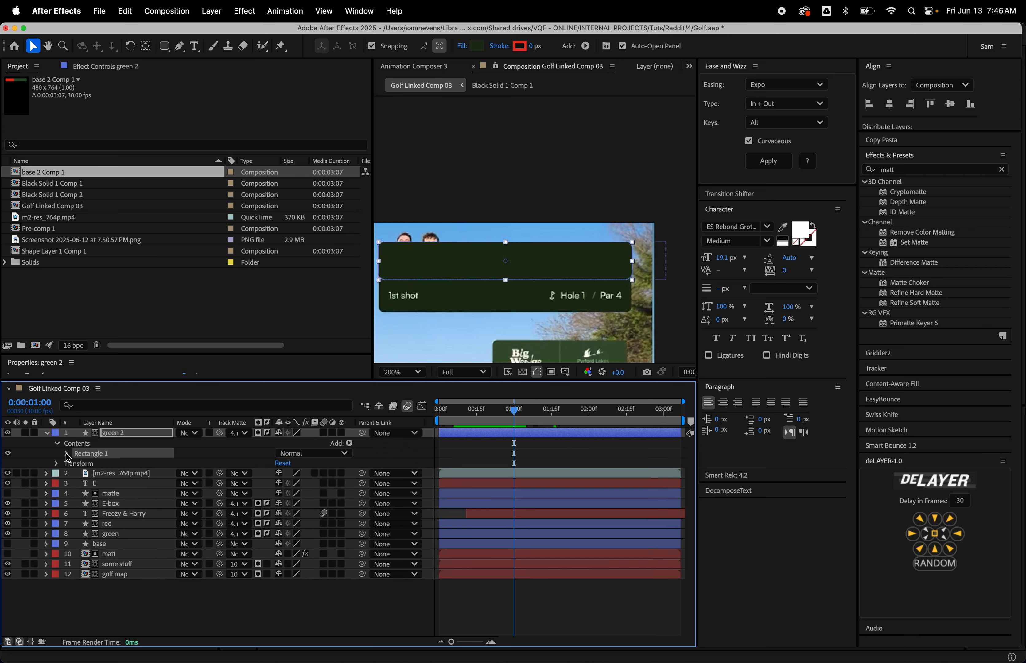
left_click(67, 453)
left_click(80, 463)
left_click(77, 463)
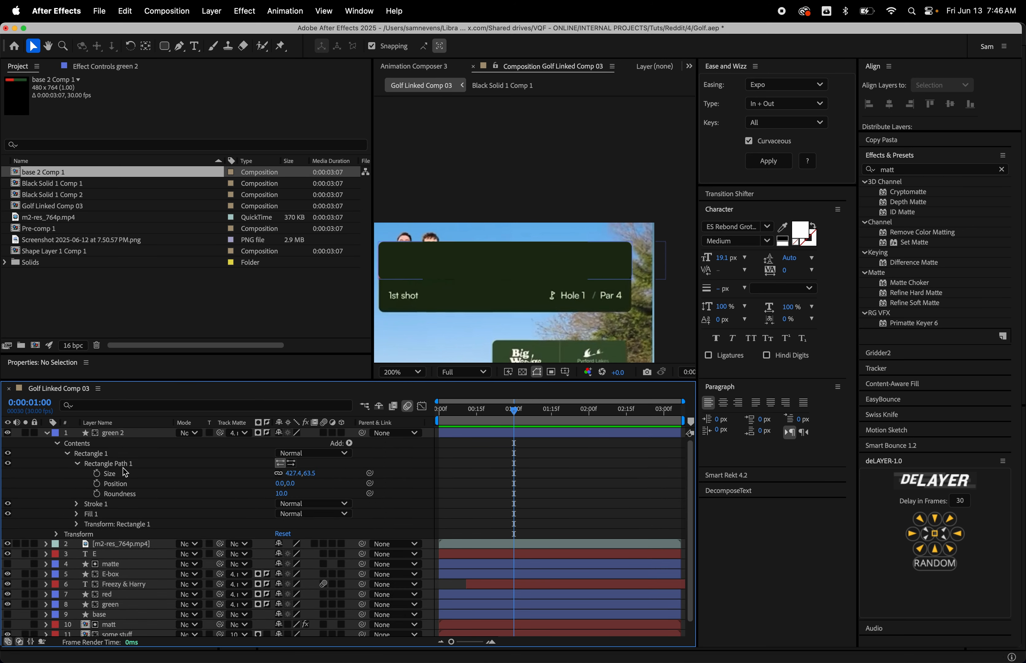
right_click(113, 465)
left_click(151, 507)
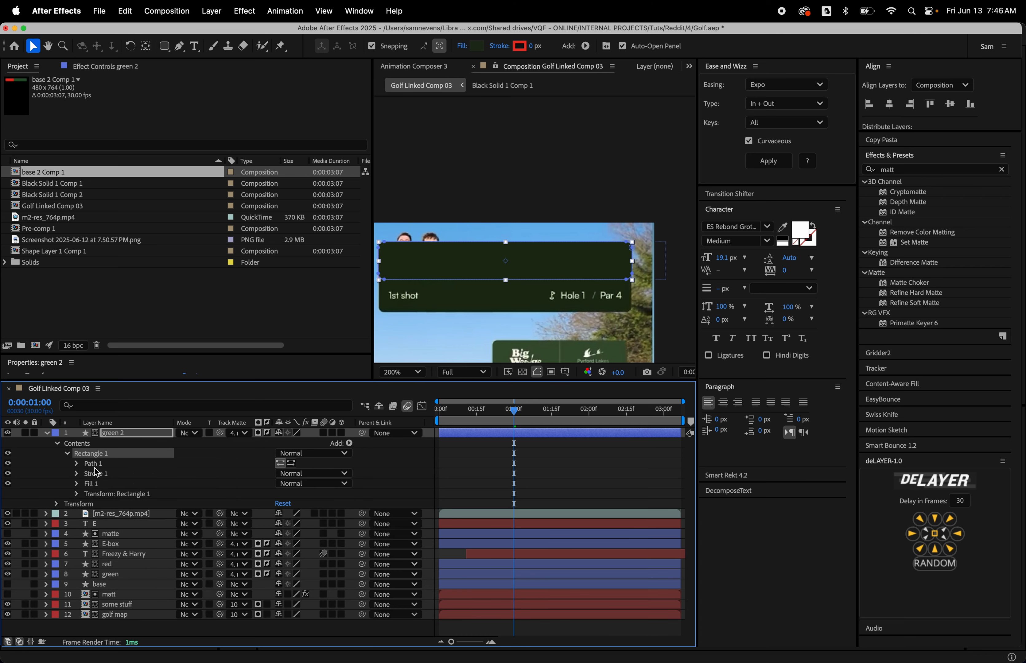
Add a Path keyframe to green 2 at 0:00:01:00 and select the rectangle's bottom vertices.
left_click(76, 463)
left_click(97, 474)
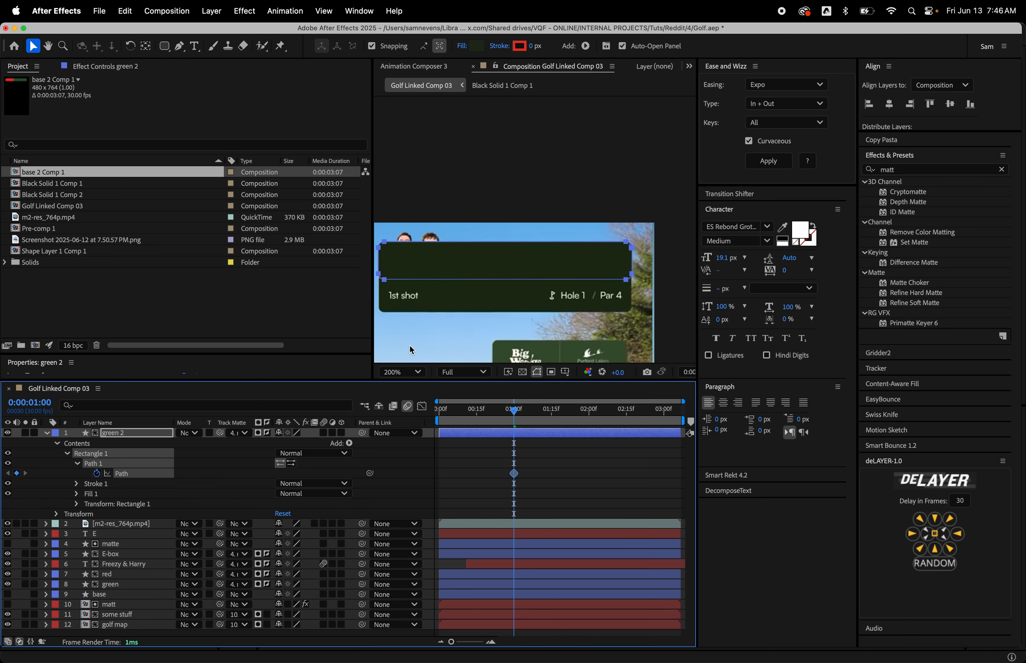
left_click(389, 285)
left_click(385, 282)
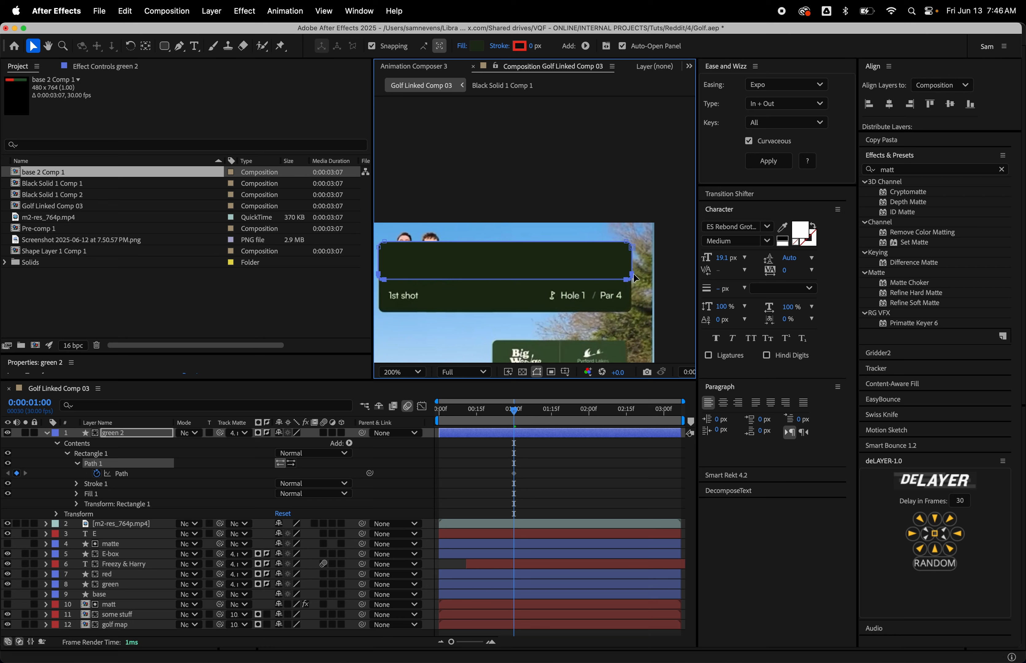
At 0:00:01:10, move green 2's bottom path vertices down to the bottom edge of the footage's lower card.
key("shift+Page_Up")
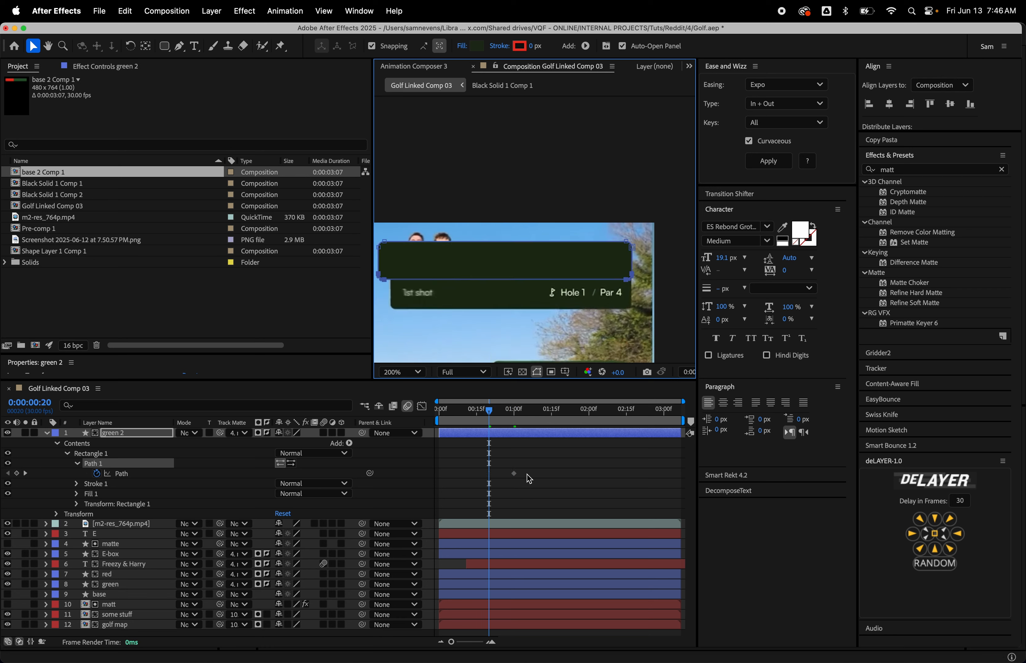
key("shift+Page_Down")
key("shift+Page_Down")
key("shift+Down")
key("shift+Down")
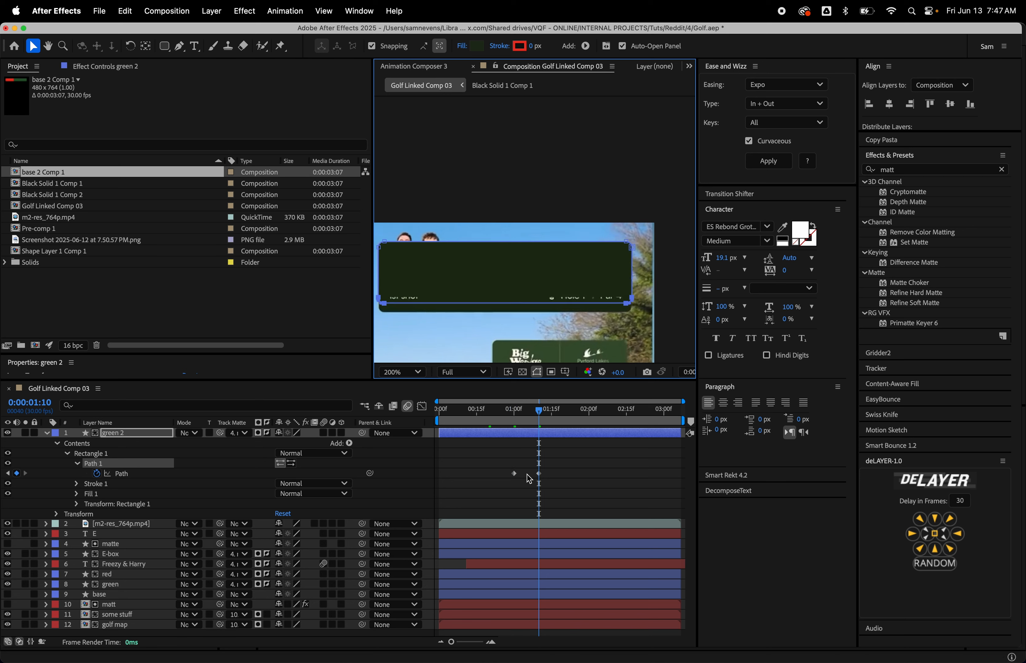
key("Down")
key("Down")
key("Down")
key("Down")
key("Down")
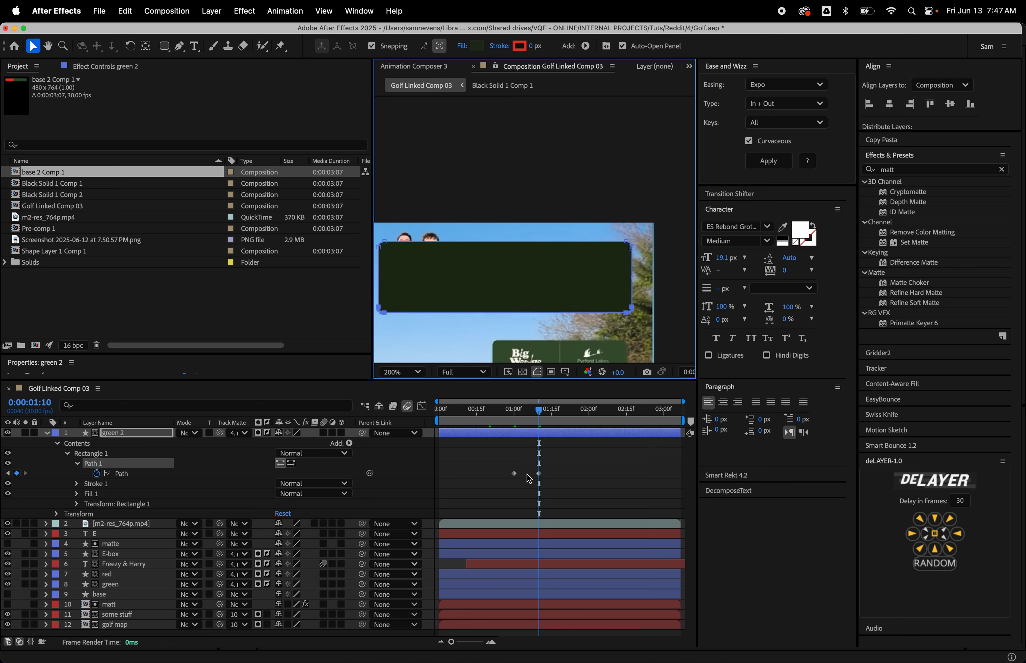
Retime green 2's Path keyframes to about 0:00:00:04 and 0:00:00:26, and check the extension against the footage.
left_click_drag(525, 415, 451, 439)
left_click_drag(514, 473, 452, 478)
left_click_drag(454, 421, 506, 438)
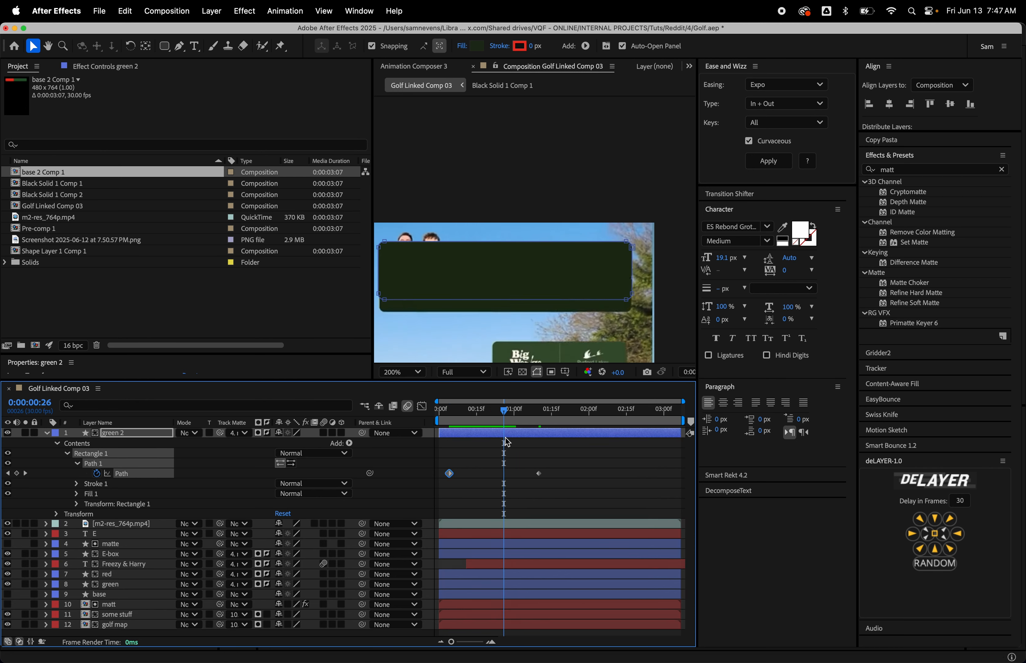
left_click_drag(538, 478, 507, 480)
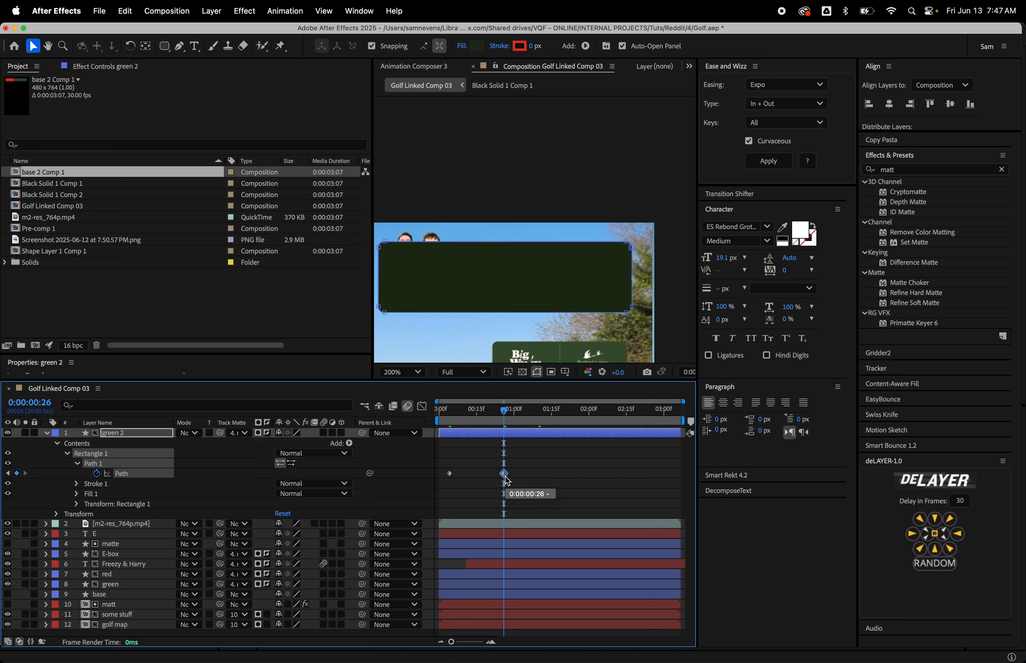
left_click_drag(500, 417, 535, 424)
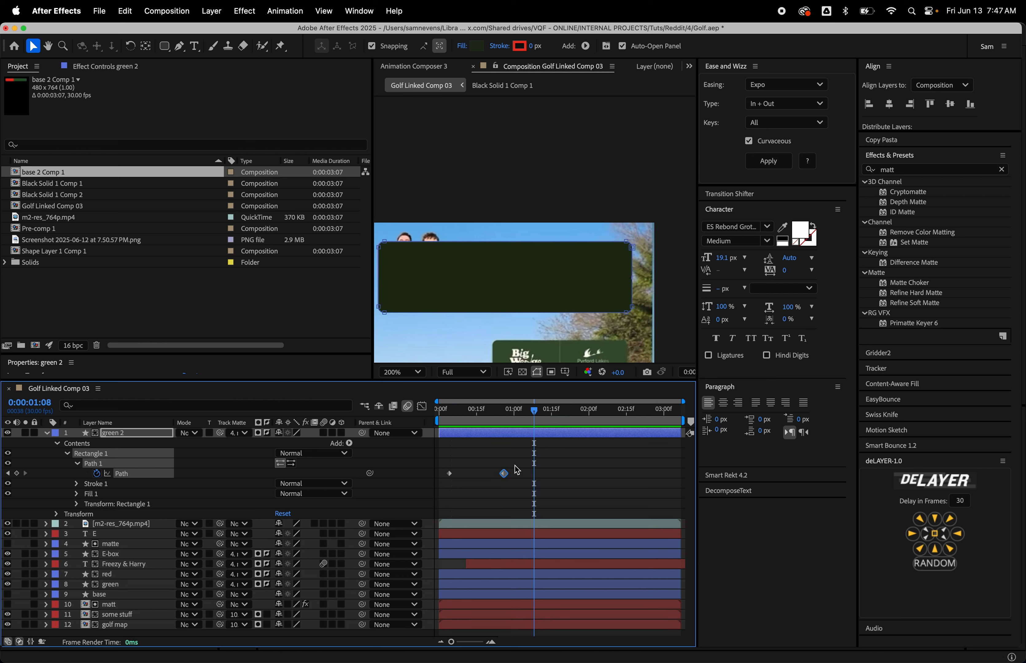
left_click_drag(437, 424, 553, 441)
left_click_drag(475, 417, 432, 427)
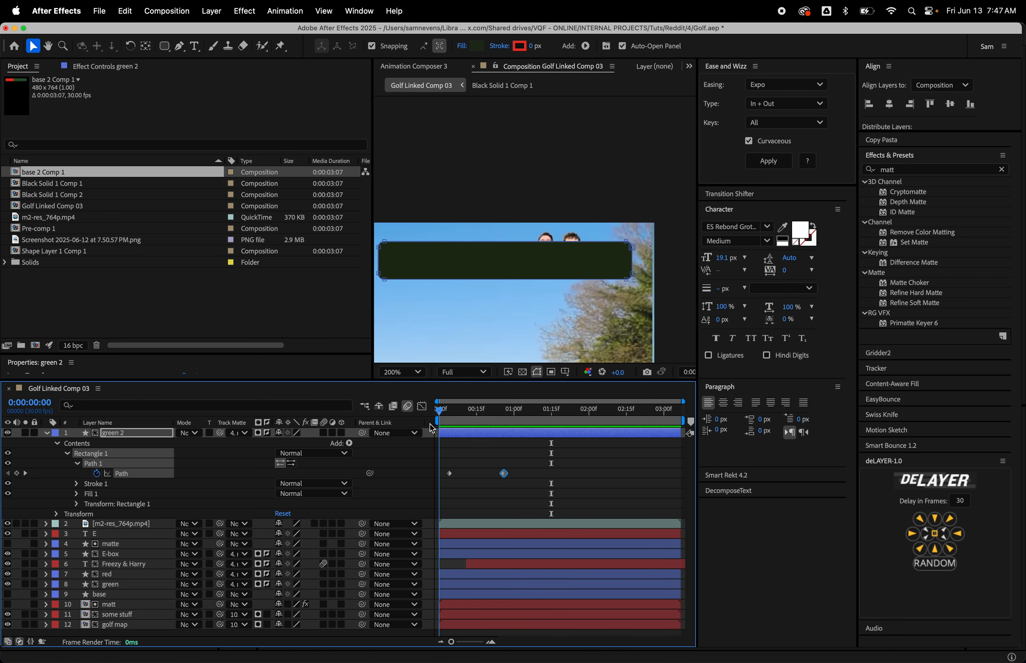
Remove green 2's Path keyframes and show the layer's Position property at 0:00:01:00.
left_click_drag(559, 470, 428, 490)
key("Delete")
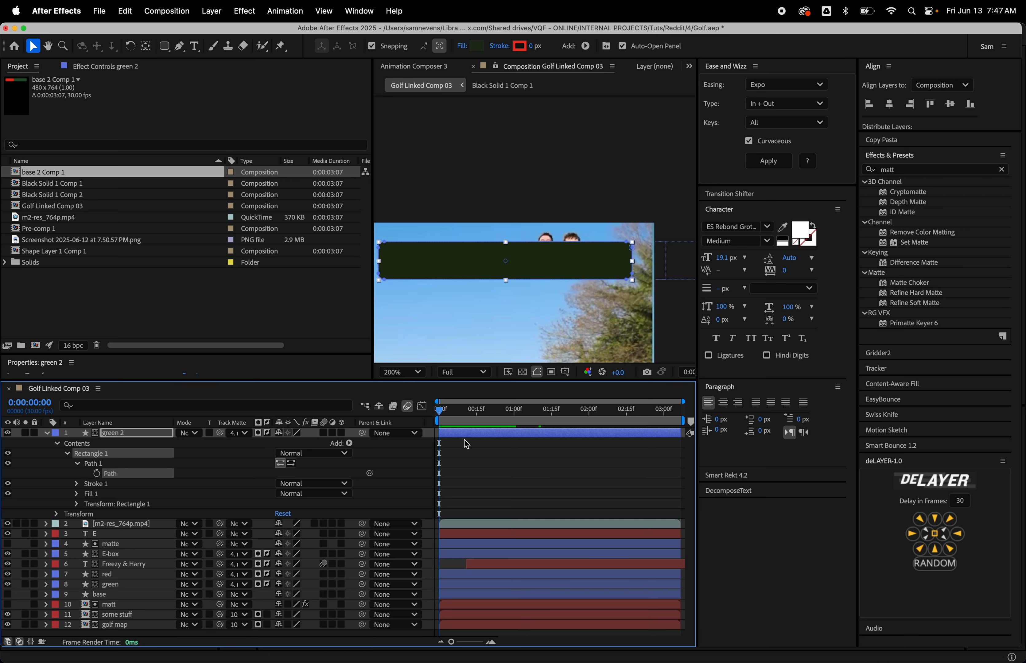
key("shift+Page_Down")
key("shift+Page_Down")
key("shift+Page_Down")
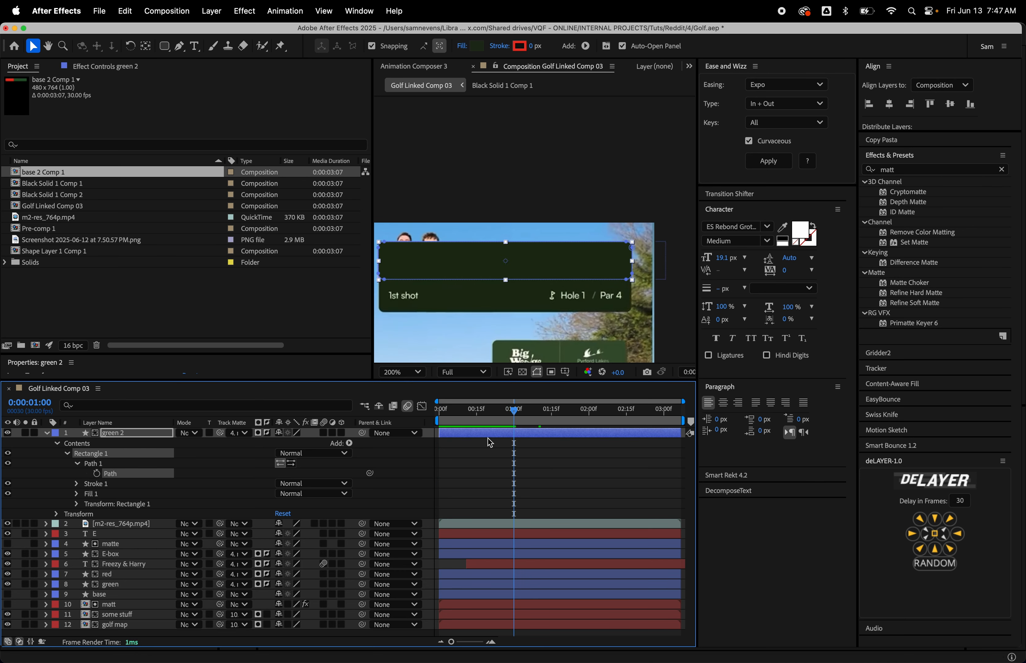
left_click(488, 436)
key("p")
left_click_drag(496, 408, 513, 435)
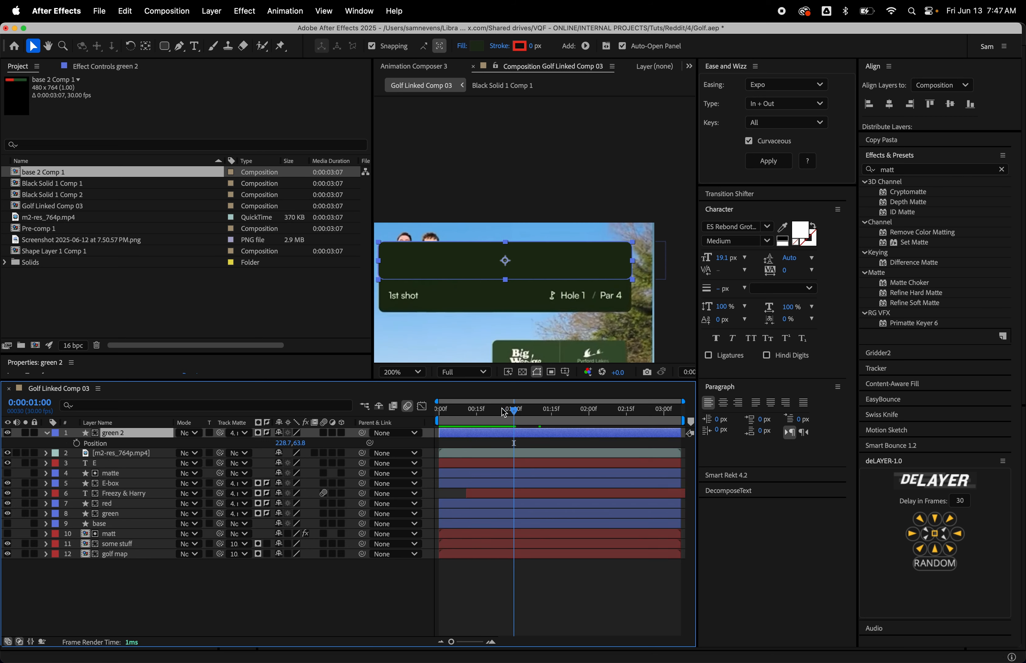
Create a text layer reading "Hole 1 / Par 4" over the dark green bar.
left_click(194, 45)
left_click(545, 258)
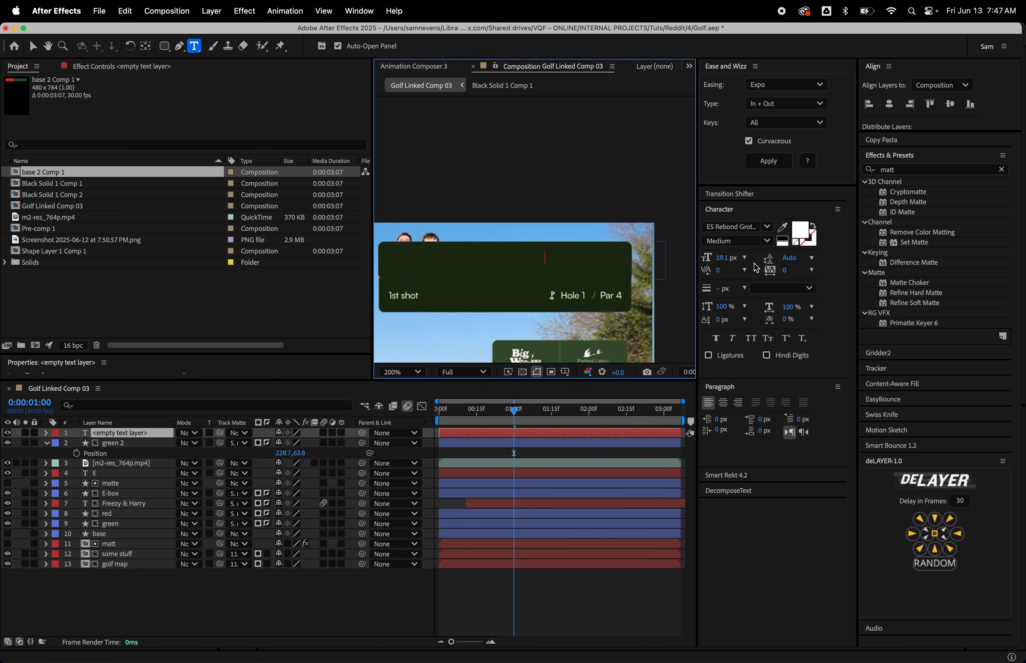
type("Hole 1 / Par 4")
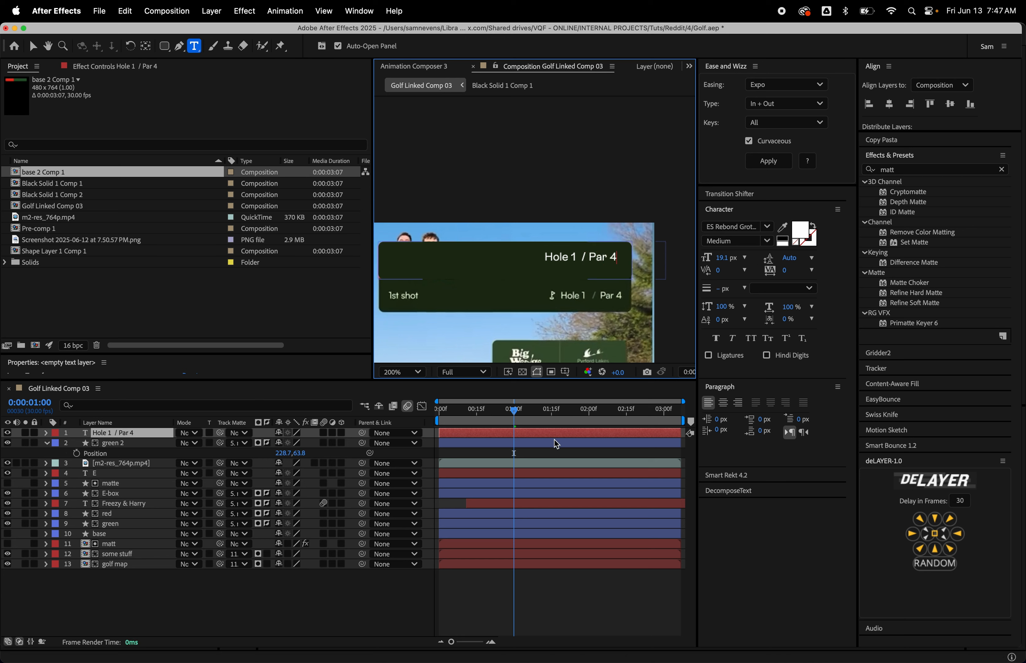
left_click(541, 434)
Place the Hole 1 / Par 4 text over the matching footage text and set its font size to 17 px.
key("v")
left_click_drag(604, 258, 605, 295)
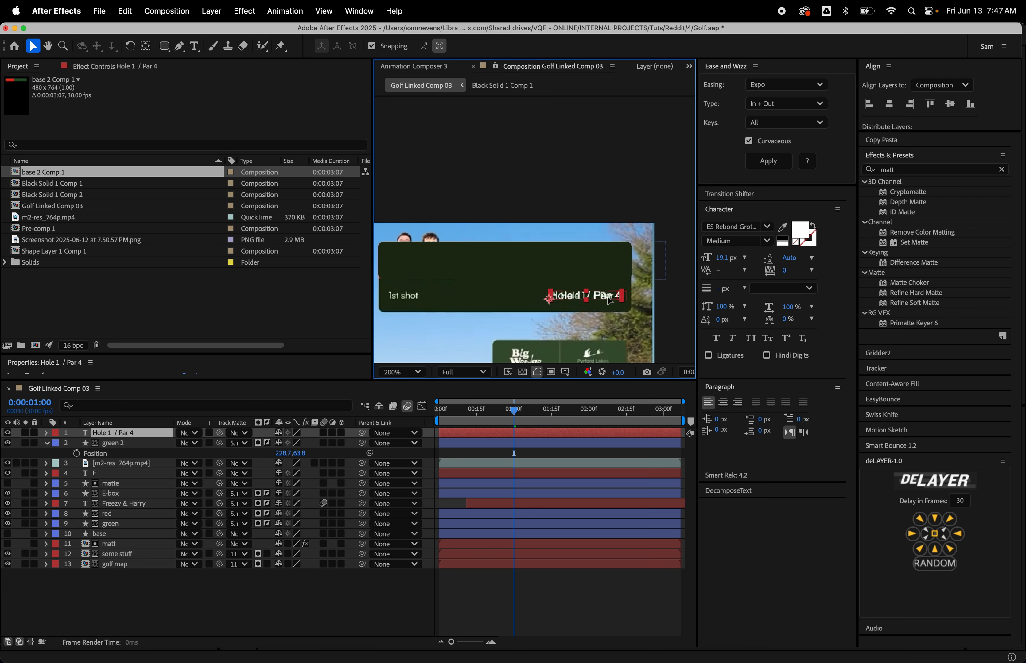
left_click_drag(722, 258, 743, 259)
left_click(563, 435)
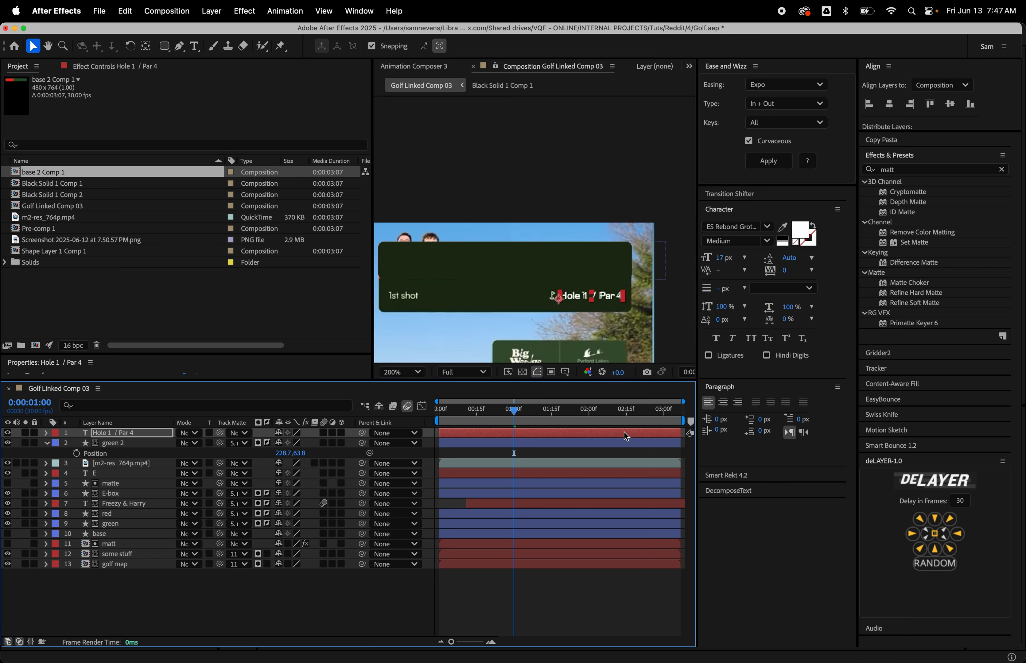
Parent the Hole 1 / Par 4 text to green 2 and move it up inside the green 2 bar.
left_click(515, 455)
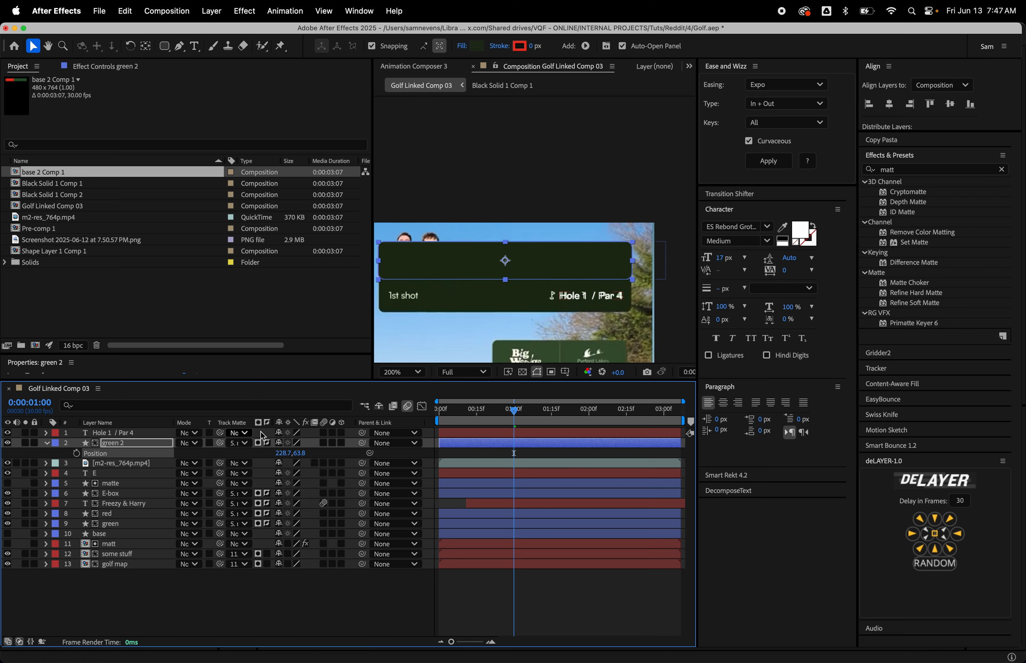
left_click_drag(363, 433, 139, 444)
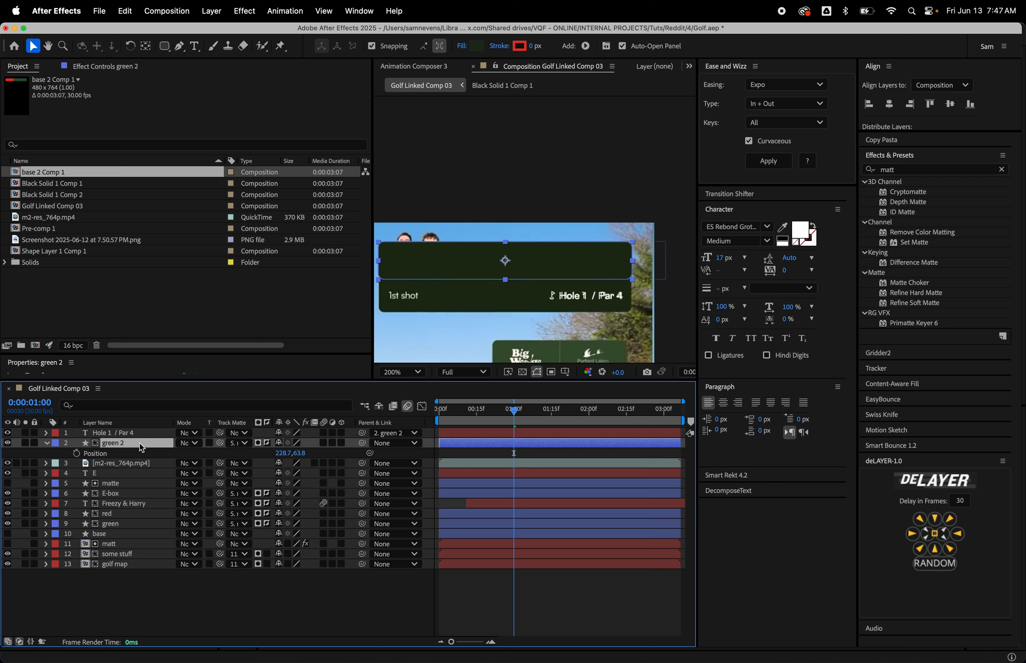
left_click(132, 437)
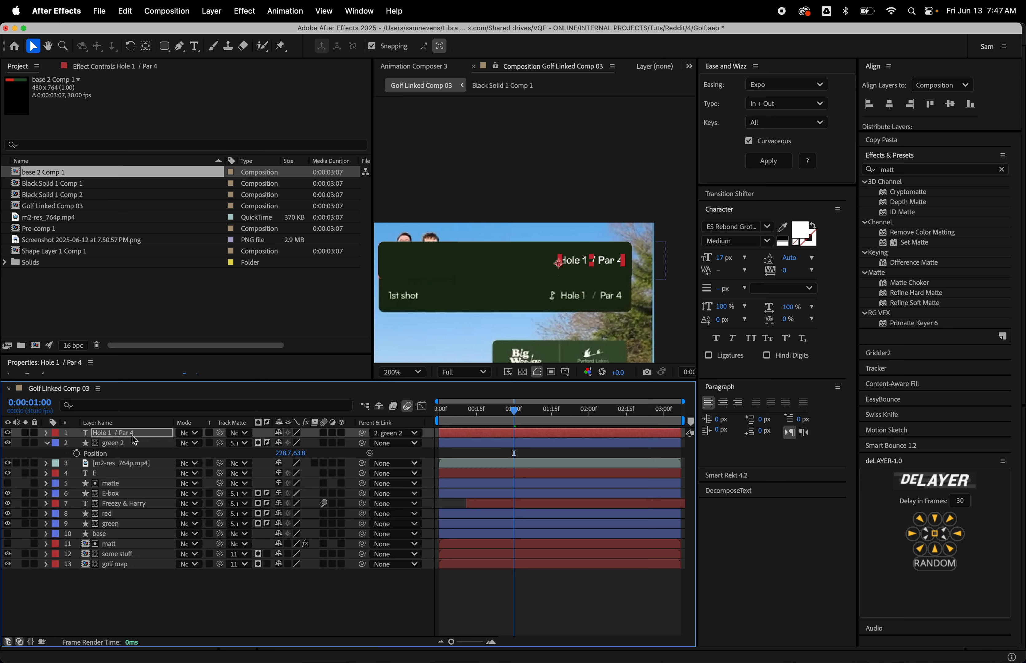
Move green 2 down over the footage's lower card to Position 228.7, 118.8.
left_click(127, 446)
key("Down")
key("Down")
key("Down")
key("Down")
key("Down")
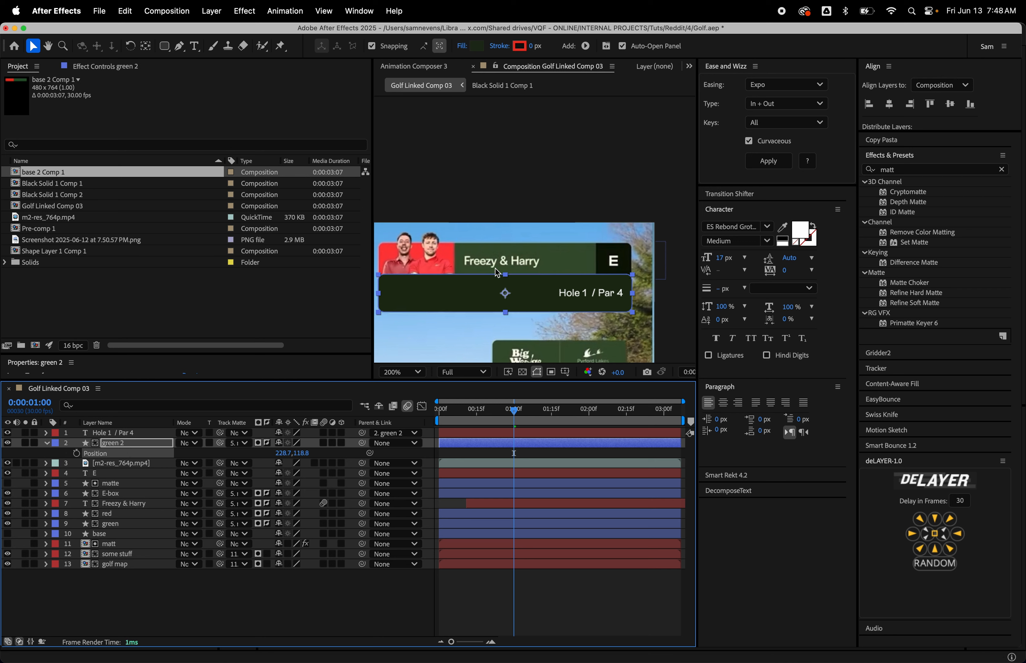
Use the Pen tool to turn green 2's two rounded top corners into square corners.
key("g")
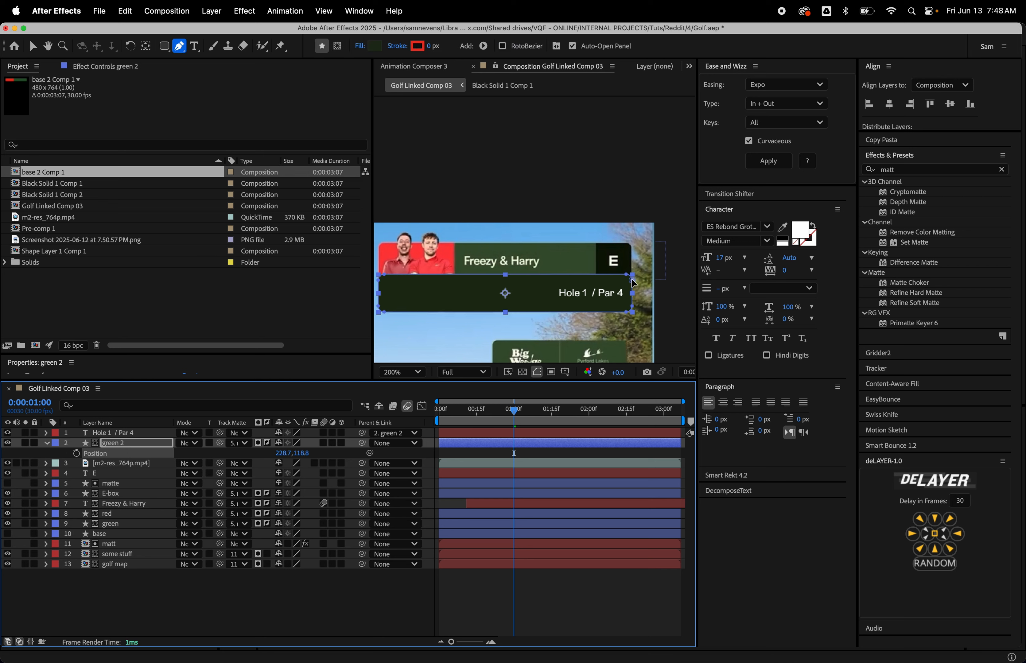
left_click(629, 279)
left_click_drag(627, 290, 634, 285)
left_click(384, 275, "super")
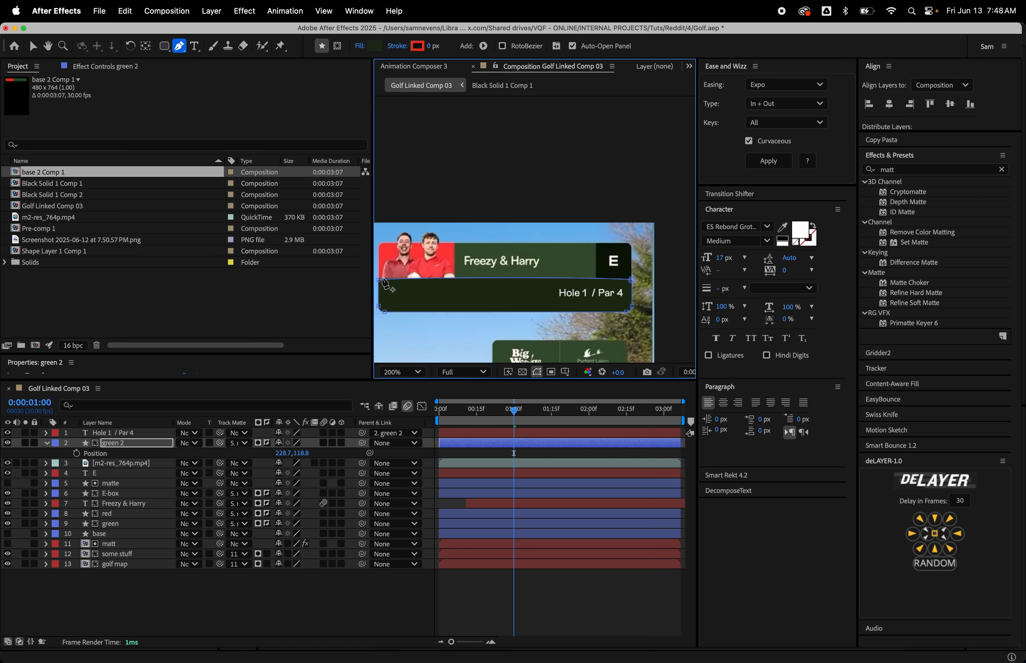
left_click(379, 281)
key("super+z")
left_click(378, 280, "alt")
left_click_drag(633, 283, 633, 286)
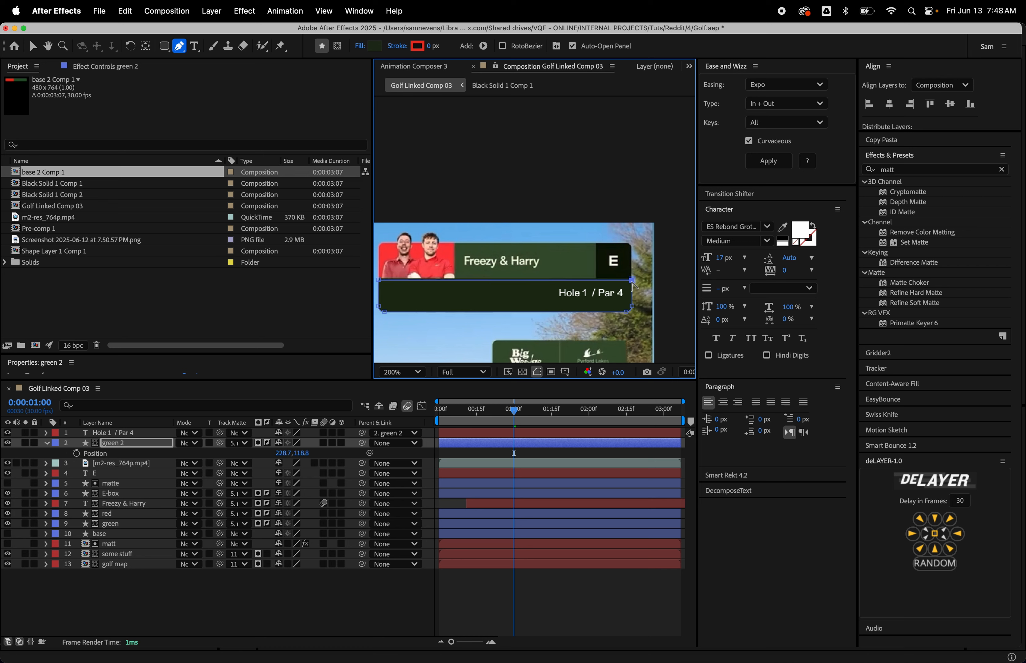
Raise green 2's squared top vertices to overlap the banner's lower edge, and check the fit at 0:00:01:05.
key("Up")
key("Up")
key("Up")
key("Up")
key("Up")
key("Up")
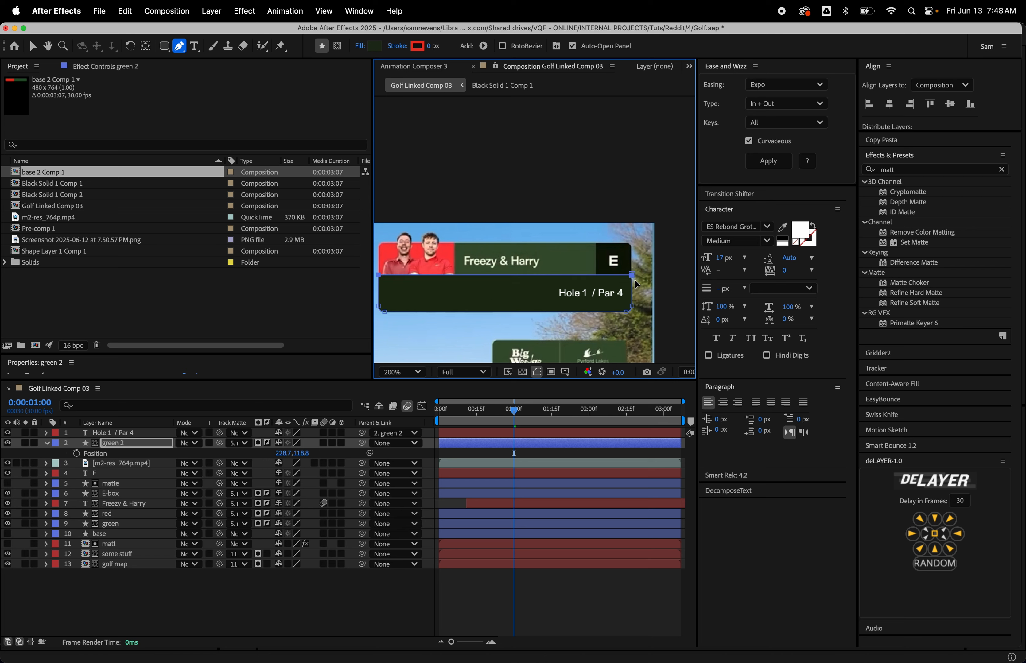
left_click(505, 455)
left_click_drag(512, 415, 523, 430)
left_click(525, 435)
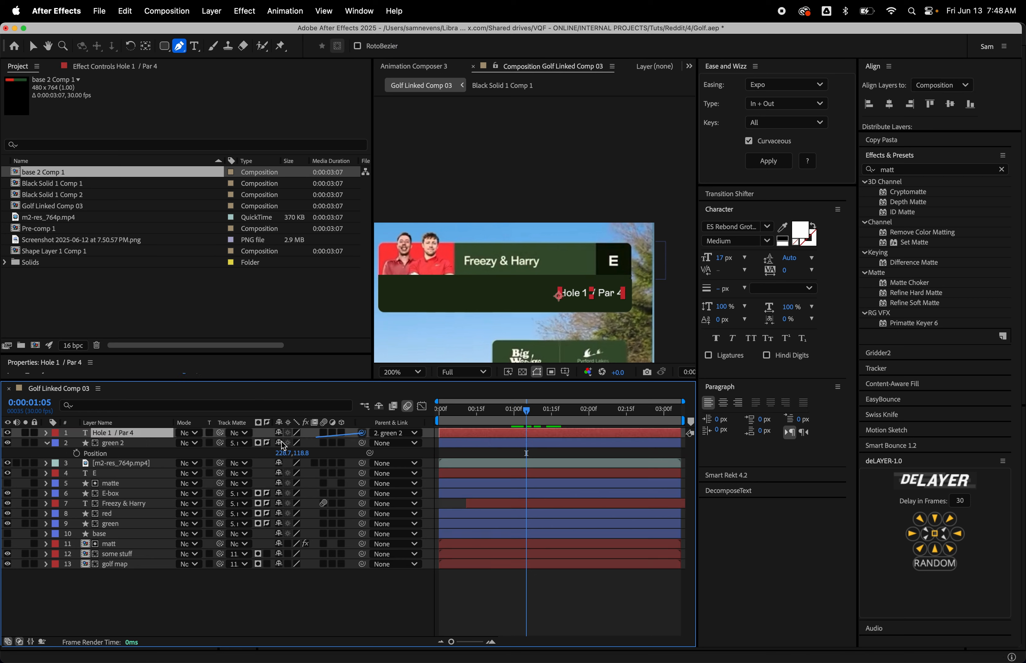
Test the text's parenting by moving green 2 down 30 px, and undo the move.
left_click(109, 445)
key("shift+Down")
key("shift+Down")
key("shift+Down")
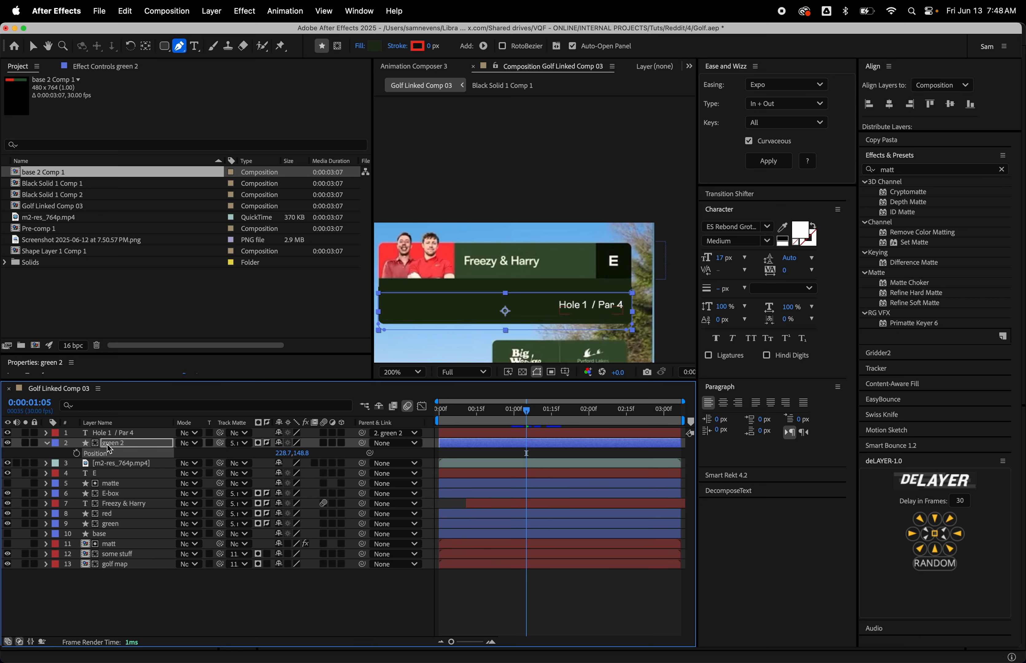
key("super+z")
key("super+z")
key("super+z")
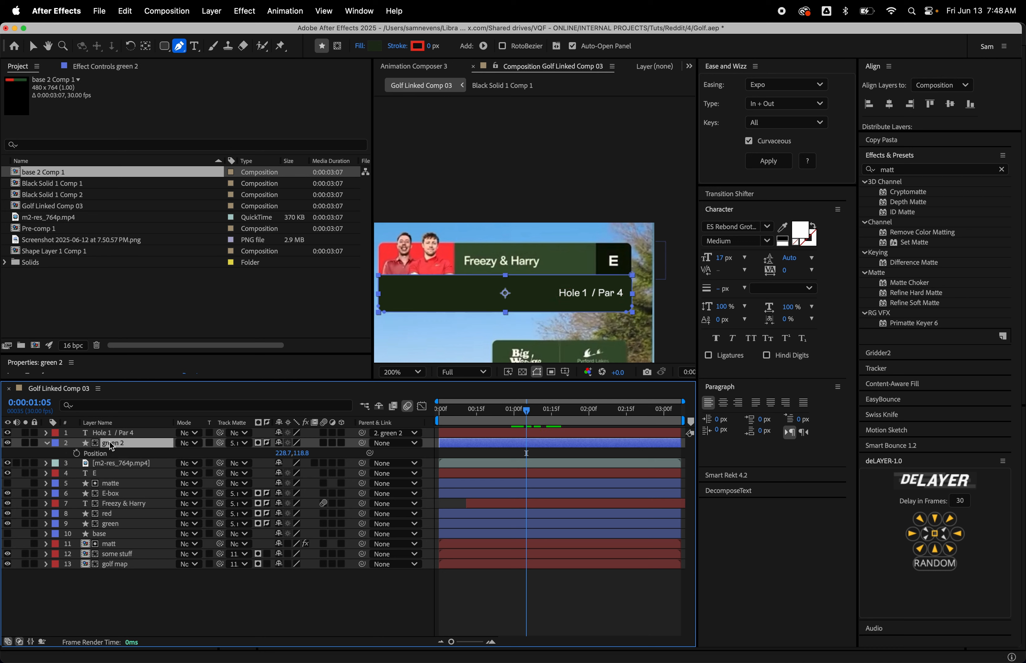
Hide green 2 and add a Position keyframe to it at 0:00:00:28.
mouse_move(526, 410)
left_mouse_down()
mouse_move(465, 431)
mouse_move(519, 431)
mouse_move(468, 419)
mouse_move(508, 420)
left_mouse_up()
left_click(8, 443)
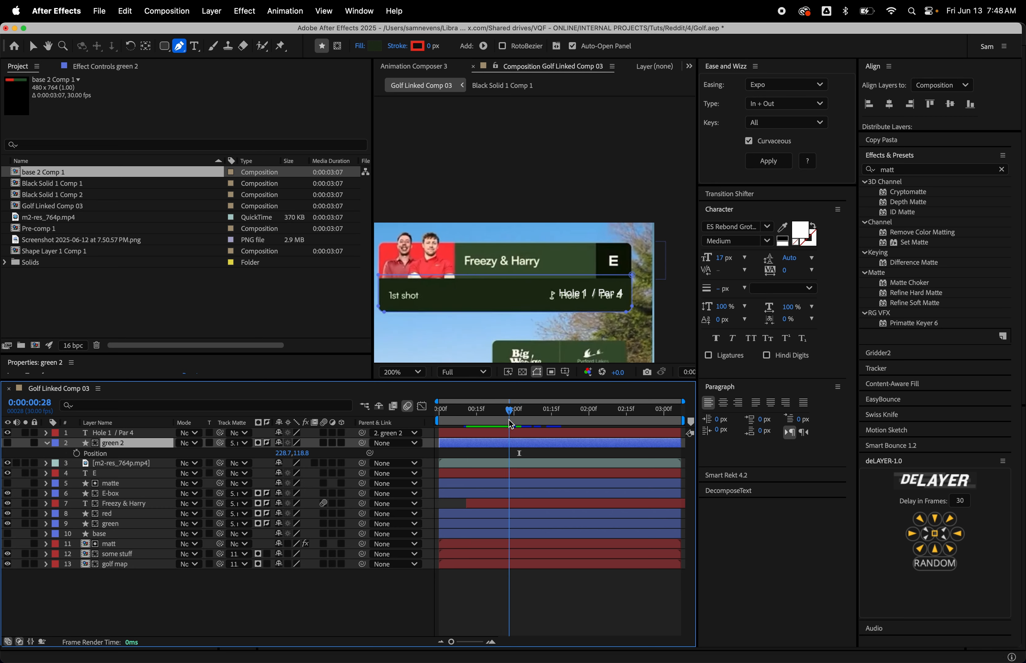
key("alt+shift+p")
At 0:00:00:05, move green 2 up behind the banner to Position 228.7, 63.8.
left_click_drag(508, 419, 454, 426)
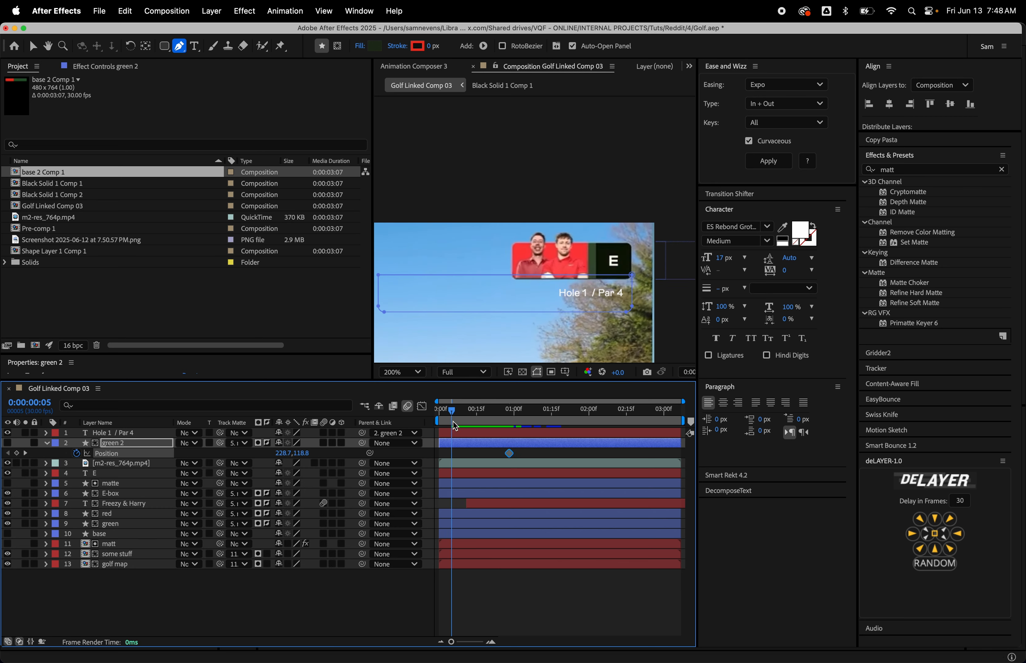
key("shift+Up")
key("shift+Up")
key("shift+Up")
key("shift+Up")
key("shift+Up")
key("shift+Up")
key("shift+Up")
key("shift+Up")
key("shift+Up")
key("shift+Up")
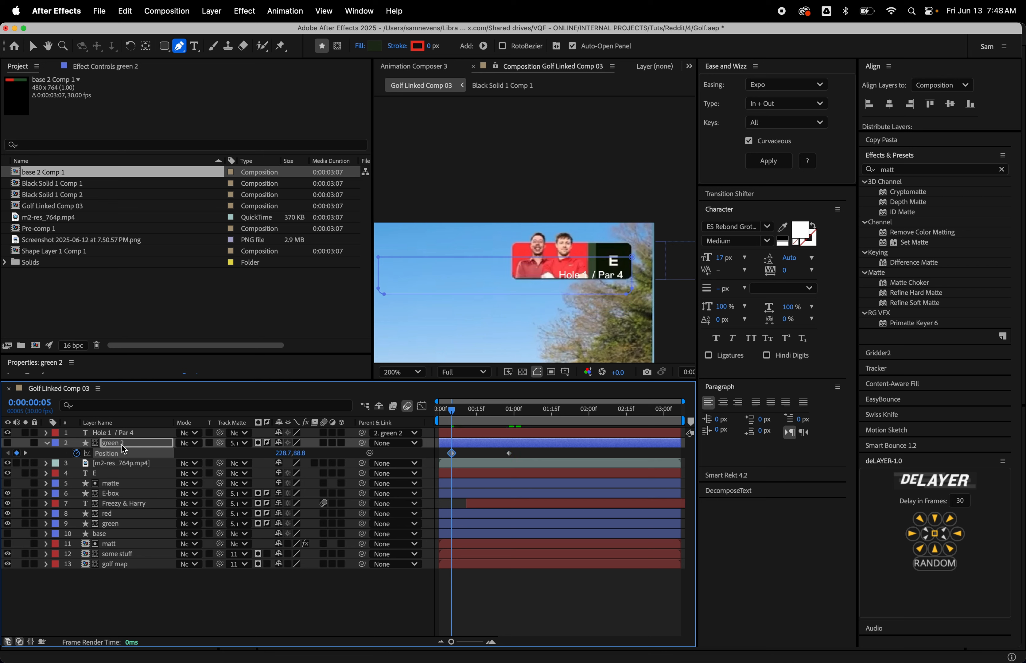
key("Up")
key("Up")
key("Up")
key("Up")
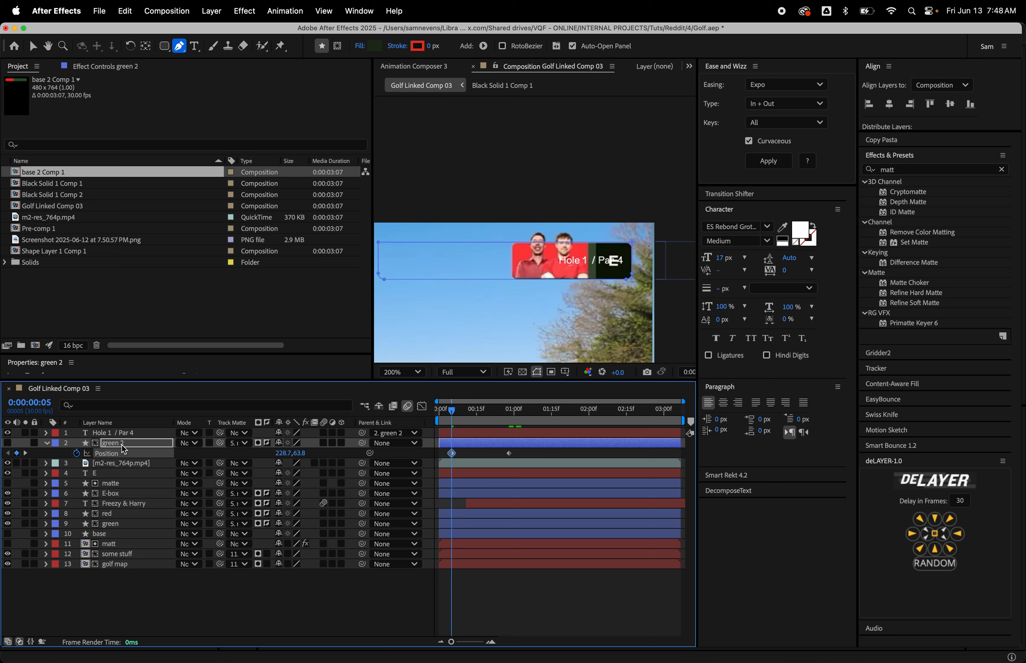
Ease green 2's Position into the 0:00:00:28 keyframe with a long incoming influence in the speed graph, and preview it.
left_click(509, 454)
left_click(421, 408)
left_click_drag(499, 606, 484, 608)
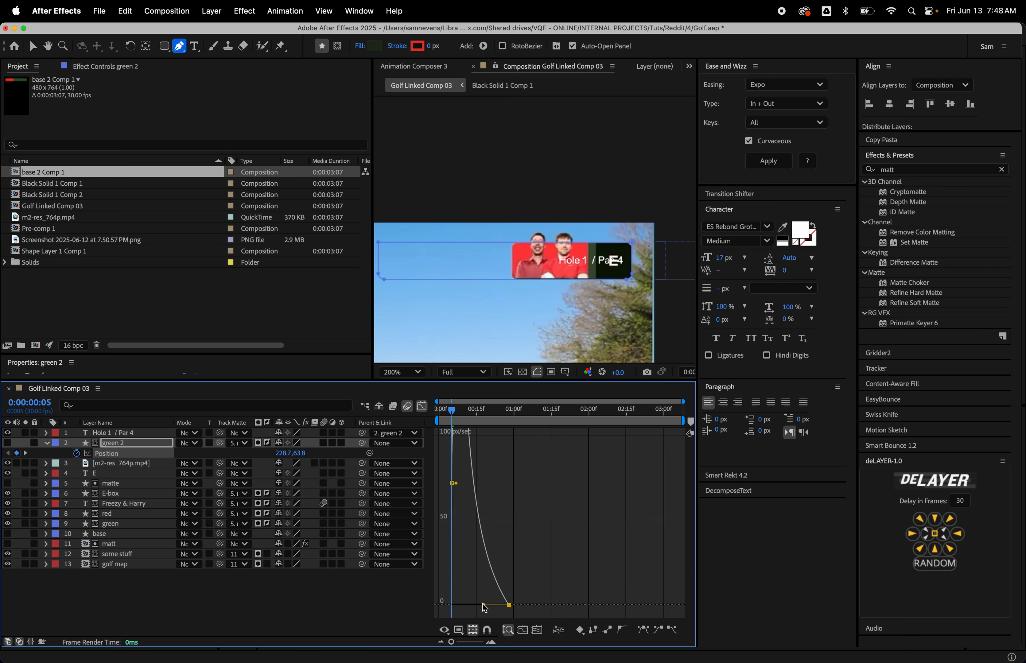
left_click(423, 407)
key("space")
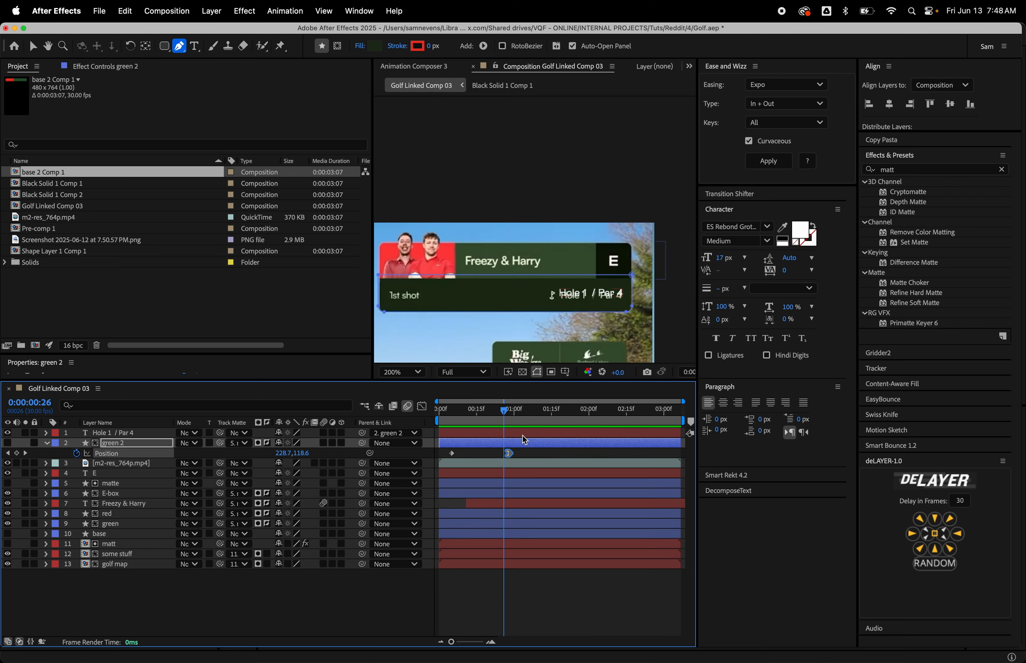
Ease green 2's Position out of the 0:00:00:05 keyframe in the speed graph and compare the playback with the footage.
left_click_drag(487, 414, 451, 423)
left_click(452, 454)
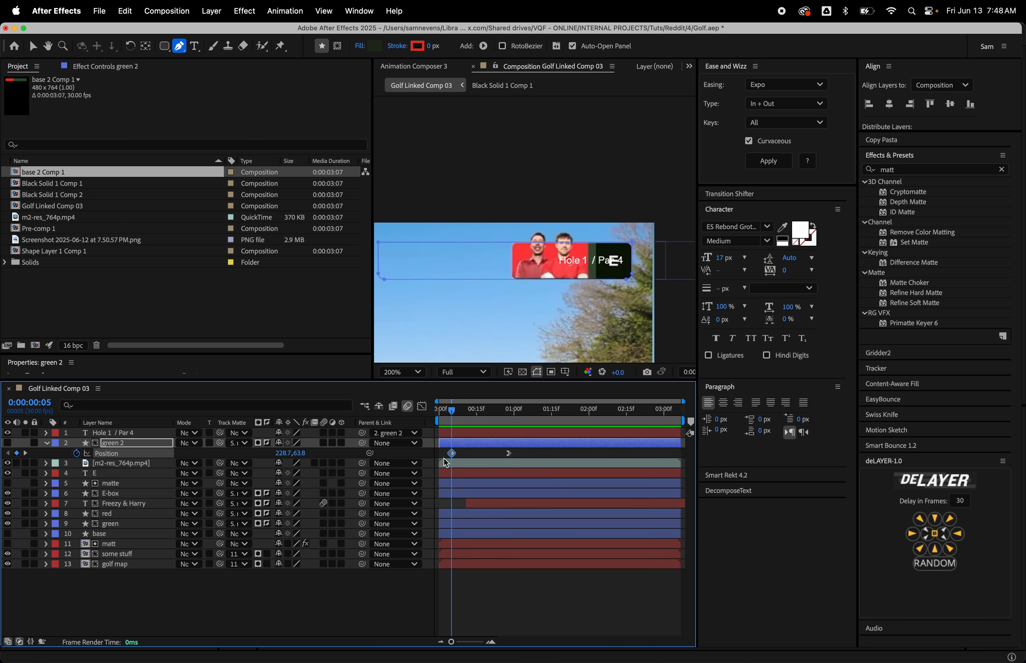
key("space")
left_click(422, 407)
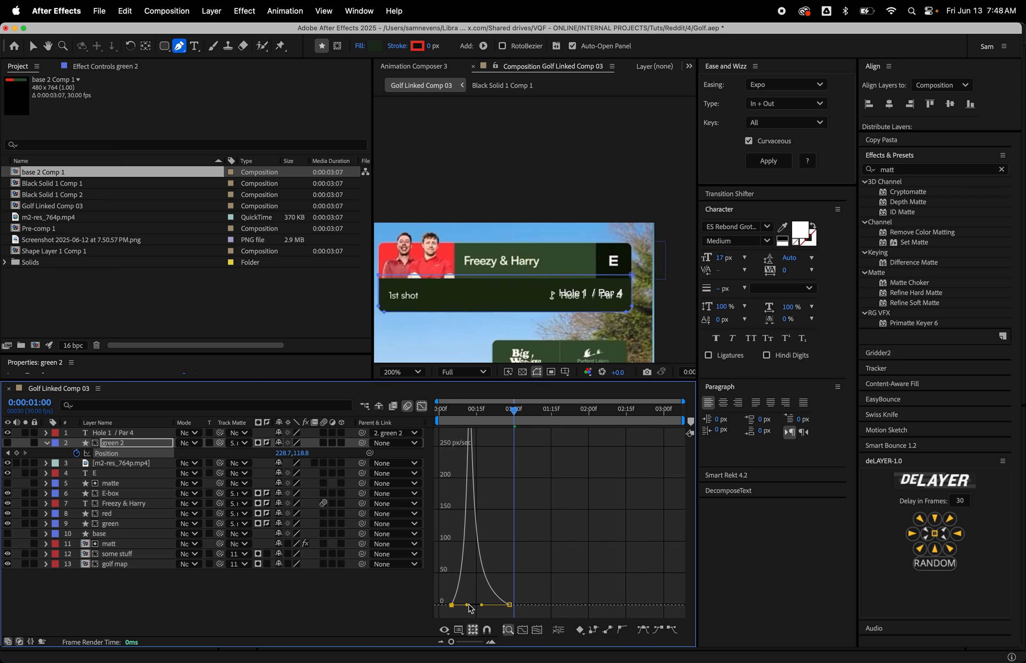
key("shift+F3")
left_click(444, 415)
key("space")
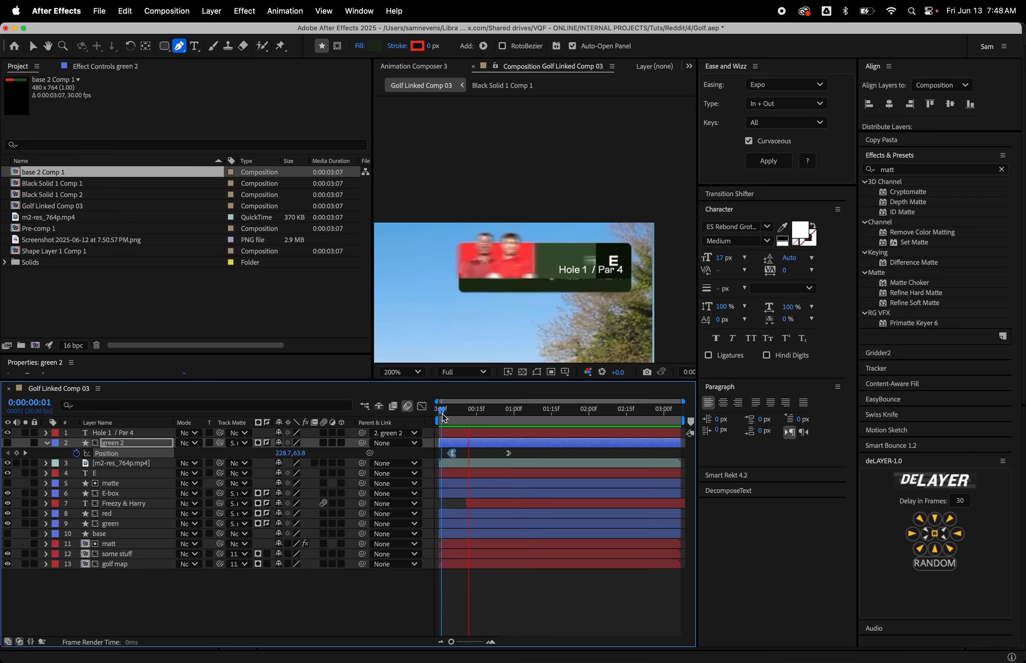
key("space")
left_click_drag(481, 415, 500, 431)
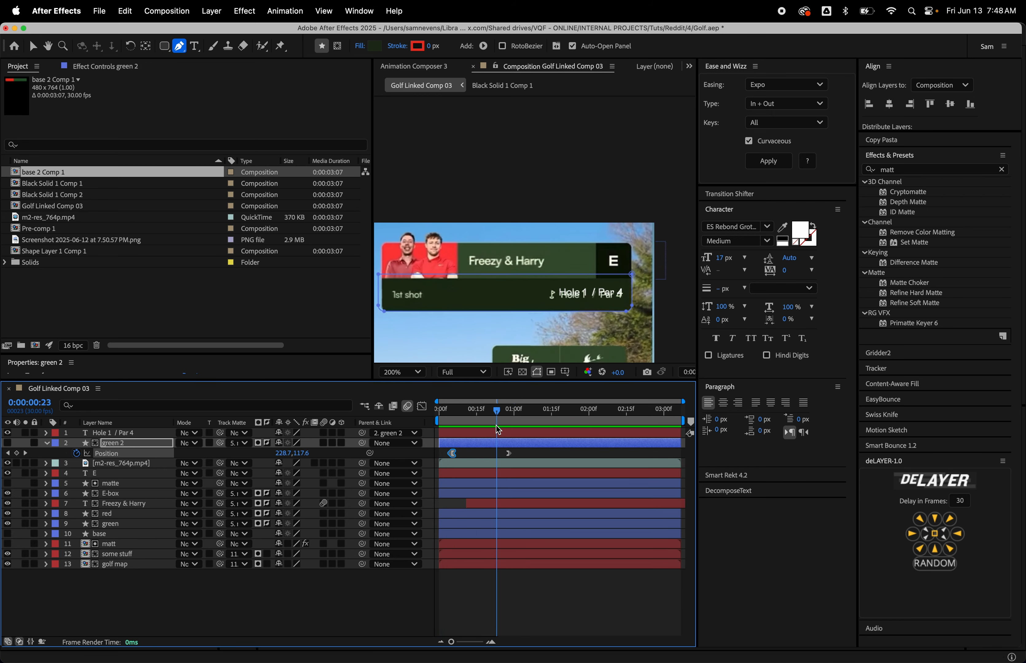
Show green 2 and move the m2-res_764p.mp4 footage to the bottom of the layer stack.
left_click(8, 443)
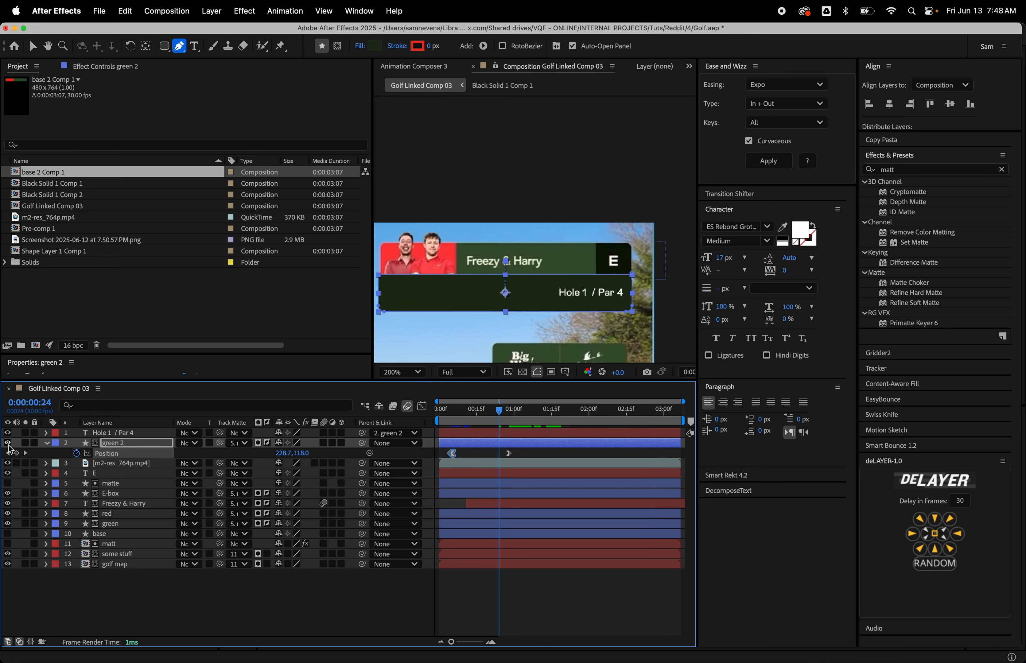
left_click_drag(98, 465, 102, 576)
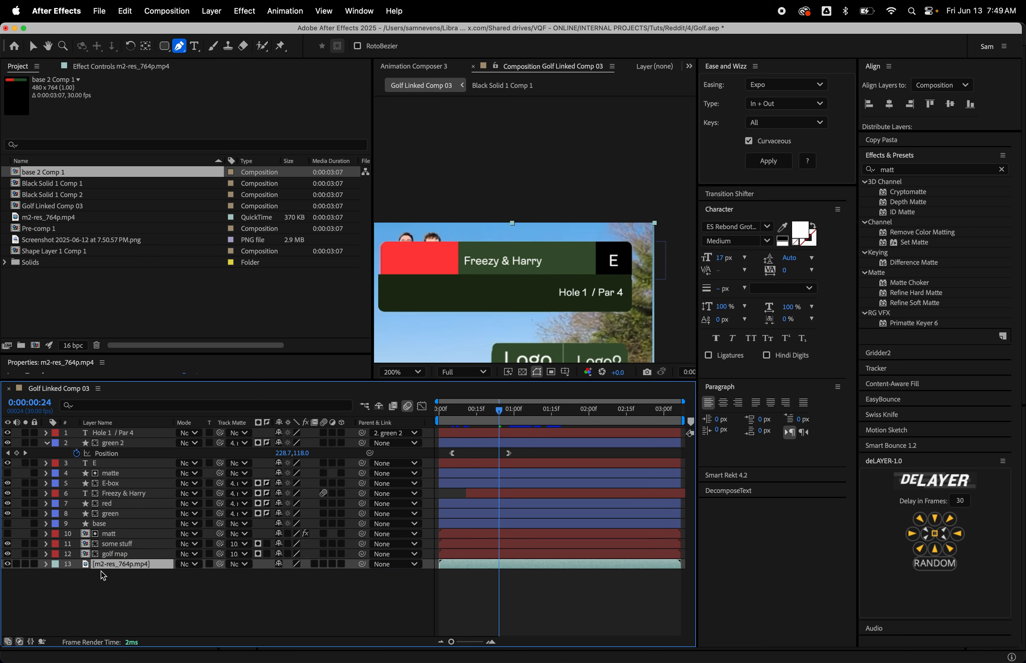
left_click_drag(500, 421, 478, 450)
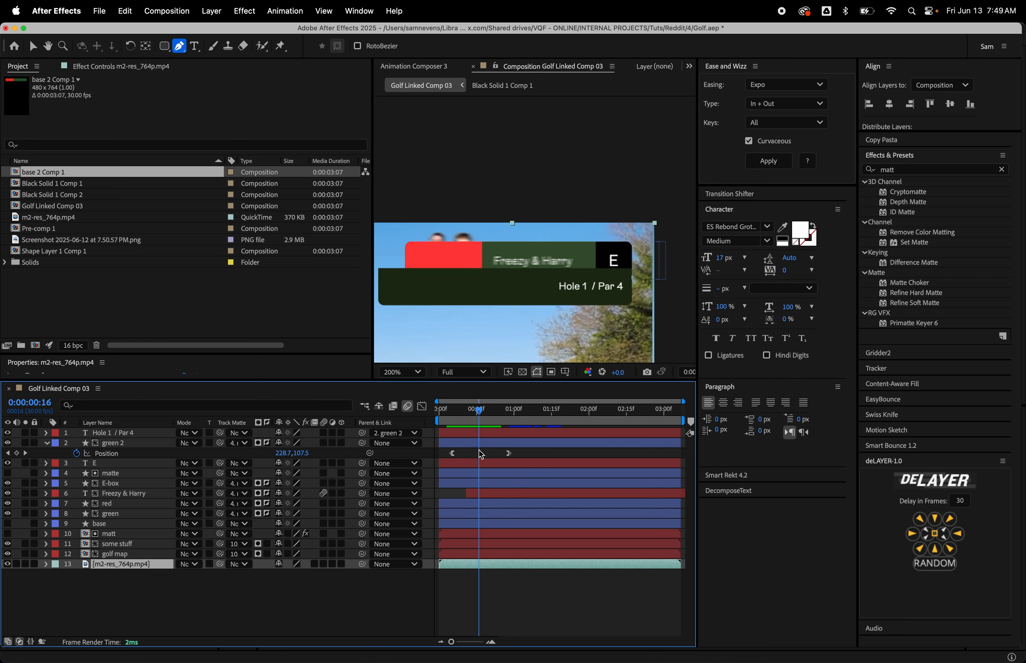
Check which track matte green 2 uses and preview how the lower card overlaps the banner.
left_click(122, 444)
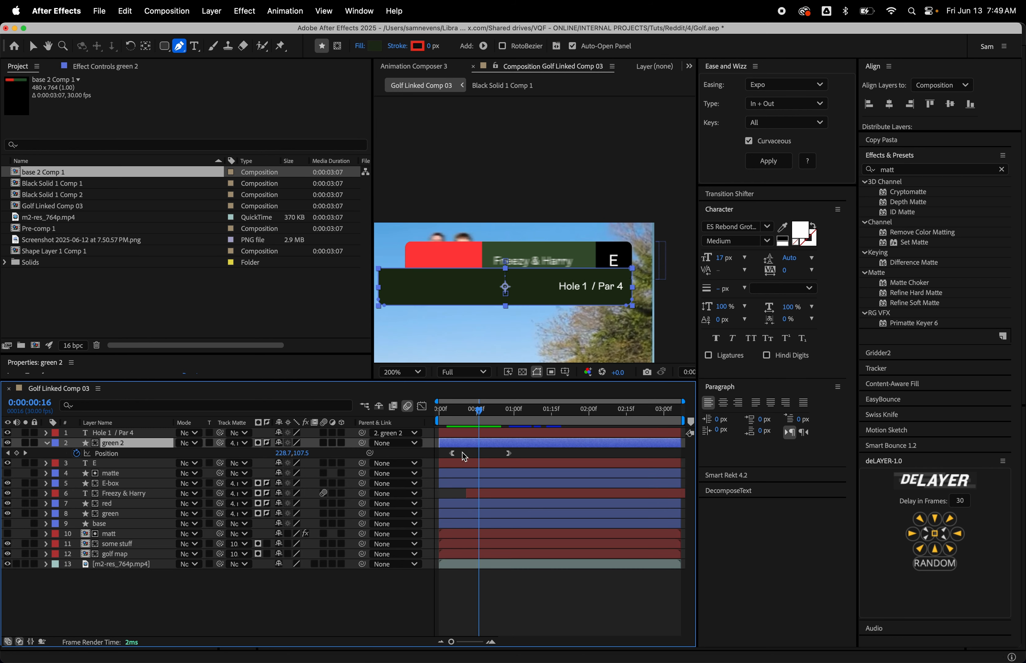
left_click(239, 444)
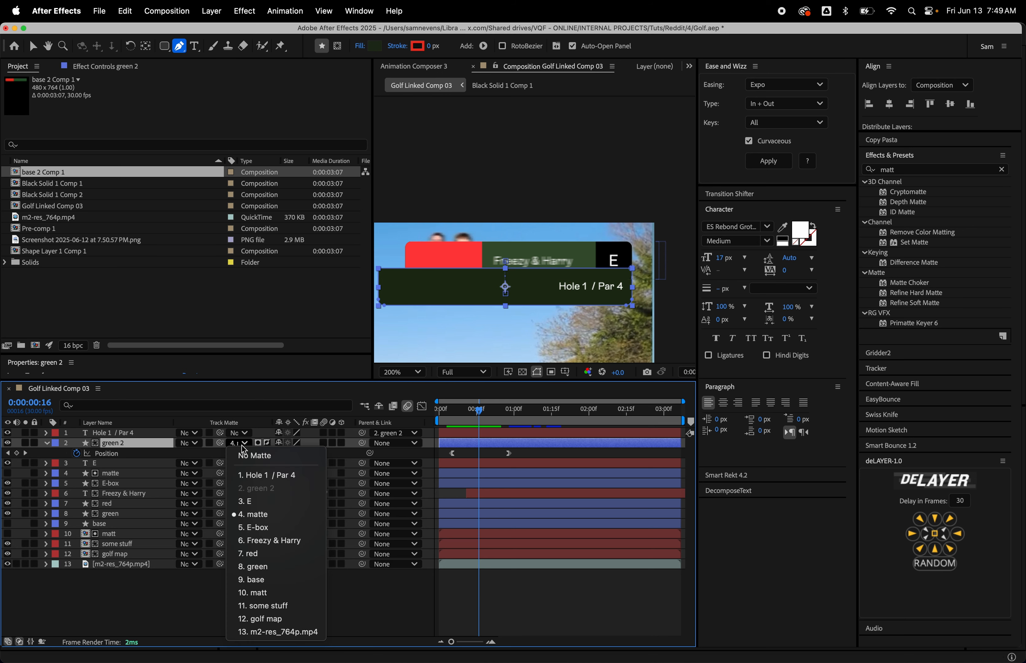
left_click(241, 445)
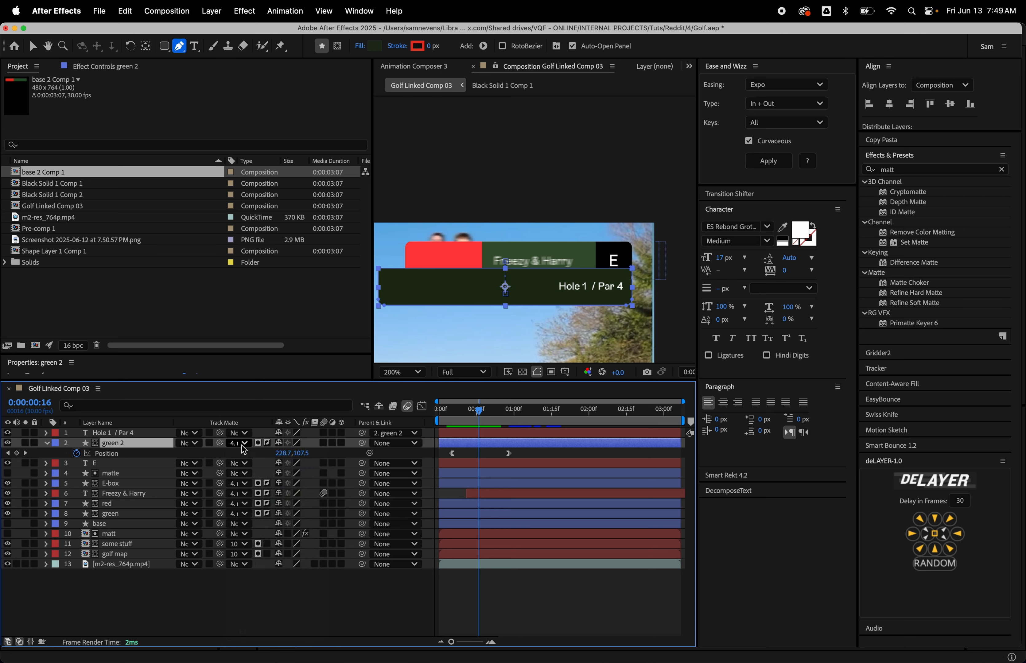
left_click_drag(449, 408, 455, 437)
key("space")
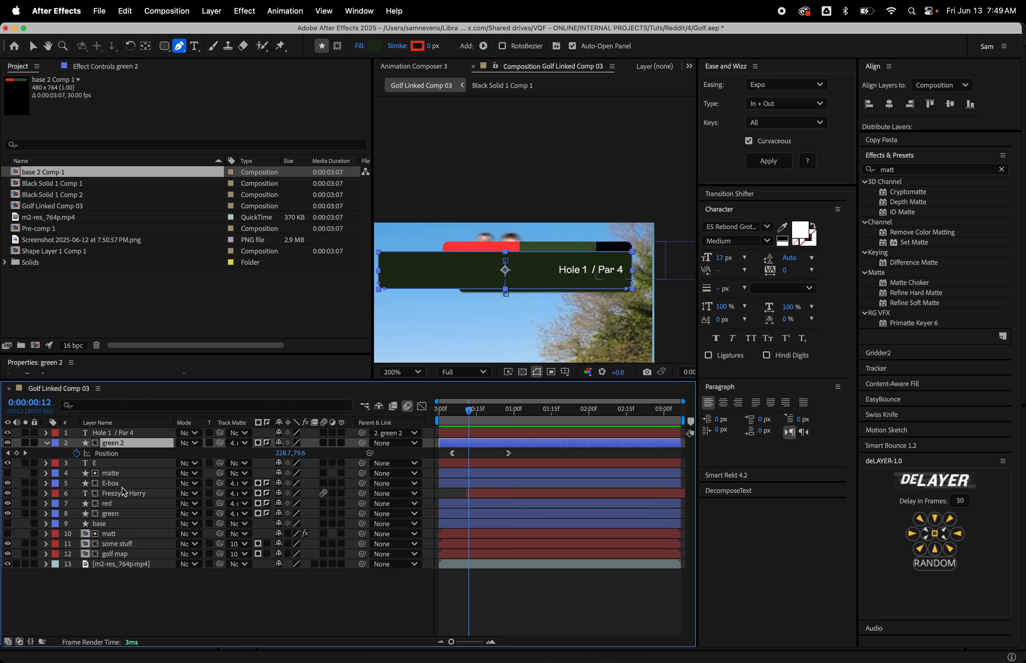
Try using the green banner layer as green 2's track matte.
left_click(122, 494)
key("super+Up")
key("super+Down")
key("super+Down")
key("super+Down")
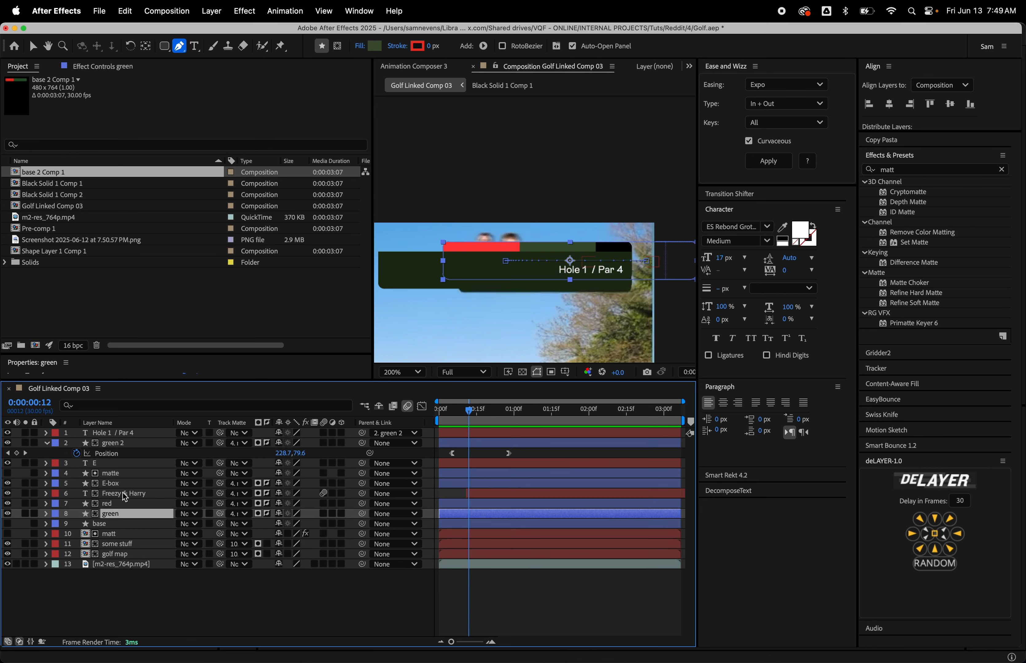
left_click_drag(219, 443, 118, 516)
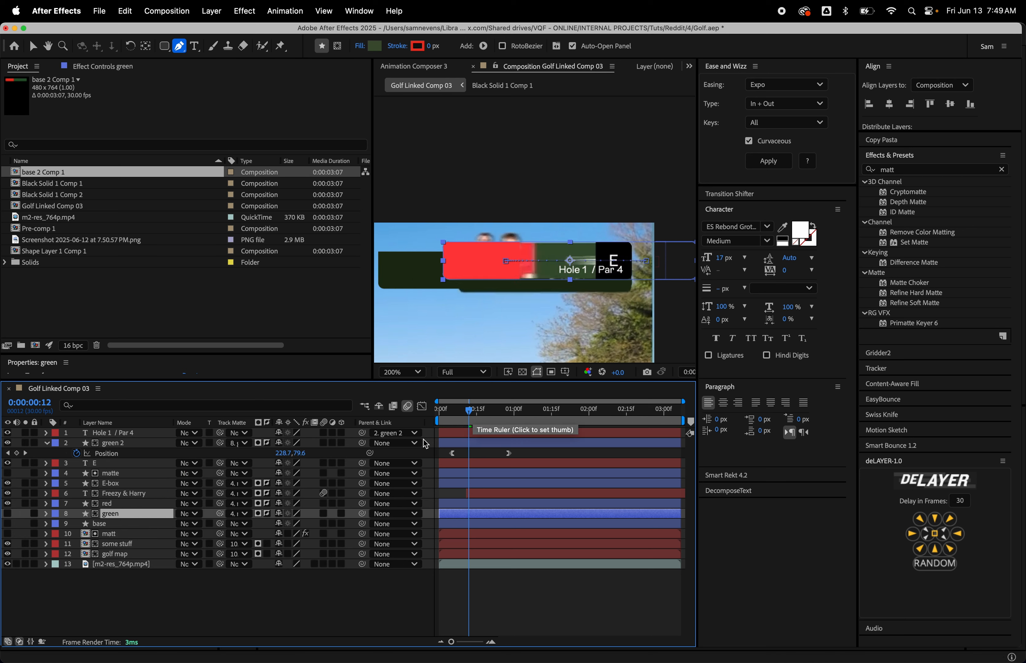
Create a comp-size F1F1F1 solid and place it as a background below golf map and above the footage.
key("super+y")
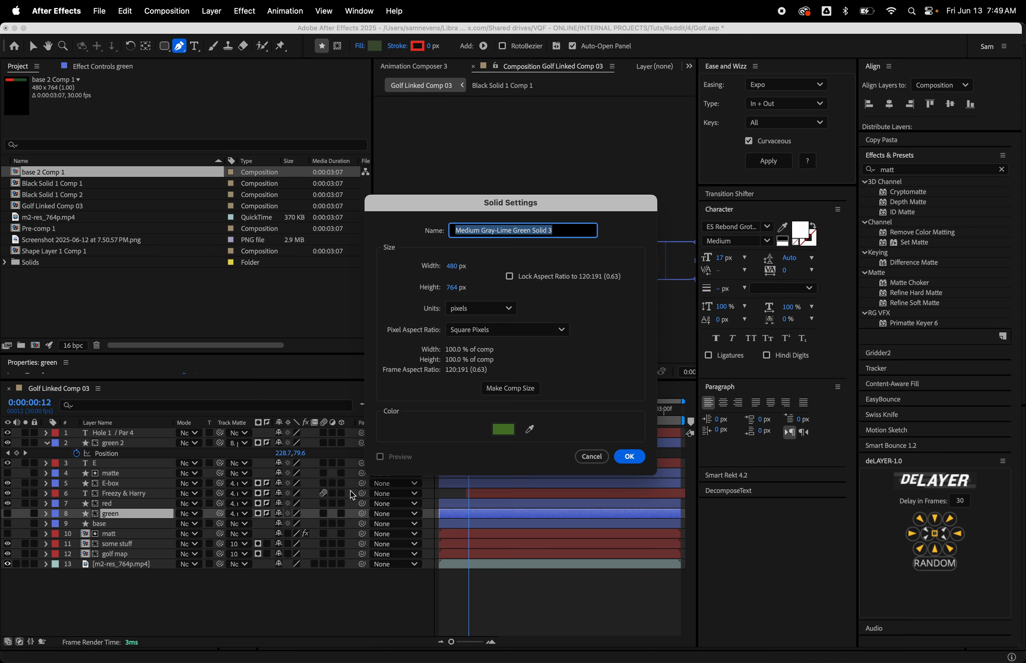
left_click(505, 427)
left_click_drag(437, 403, 189, 276)
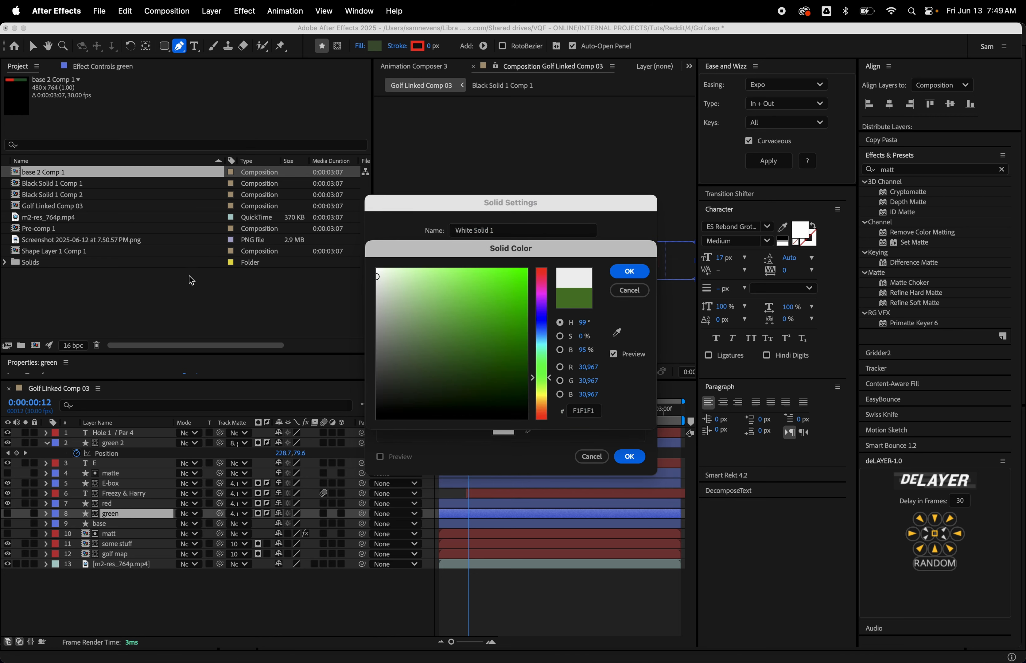
key("Return")
key("Return")
key("super+bracketleft")
key("super+bracketleft")
key("super+bracketleft")
key("super+bracketleft")
key("super+bracketleft")
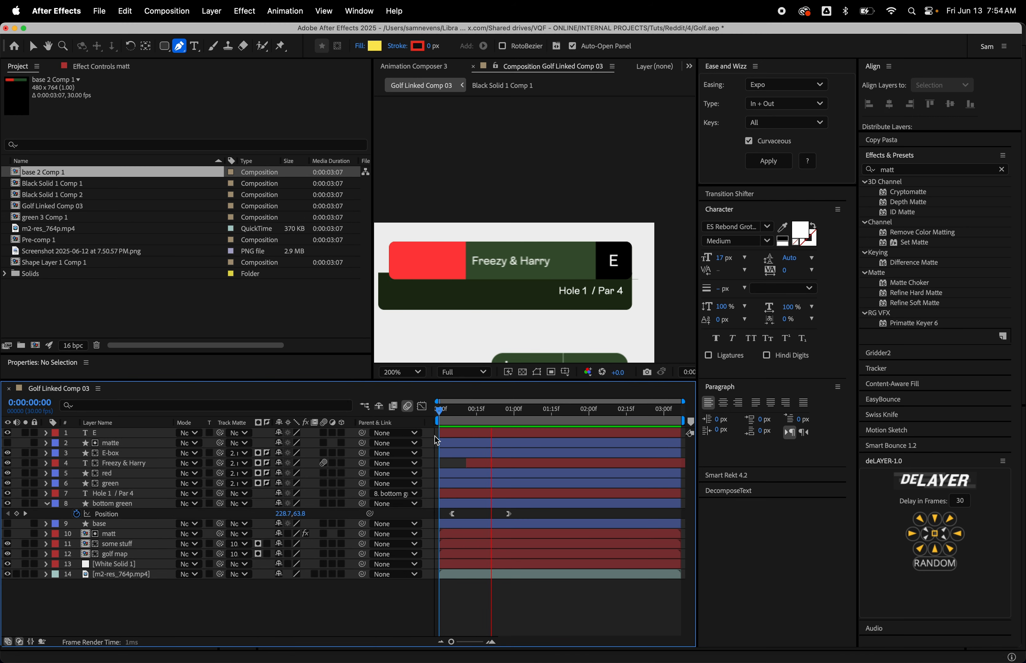
Reveal all layers' keyframes, move bottom green's last Position keyframe to 0:00:01:00, and preview the timing.
key("space")
key("super+a")
key("u")
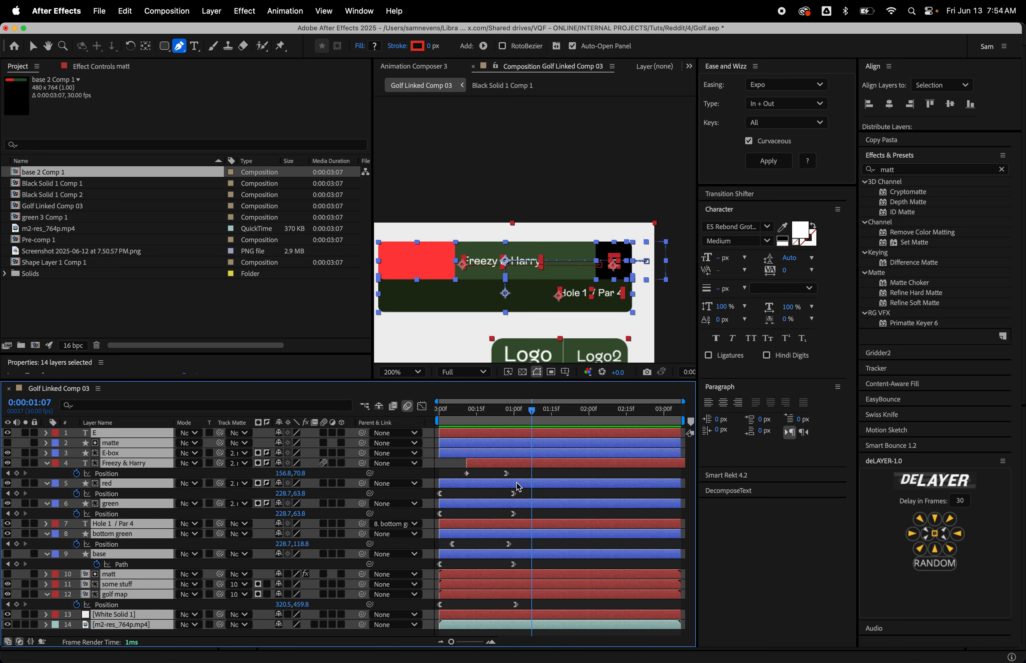
key("j")
key("equal")
key("equal")
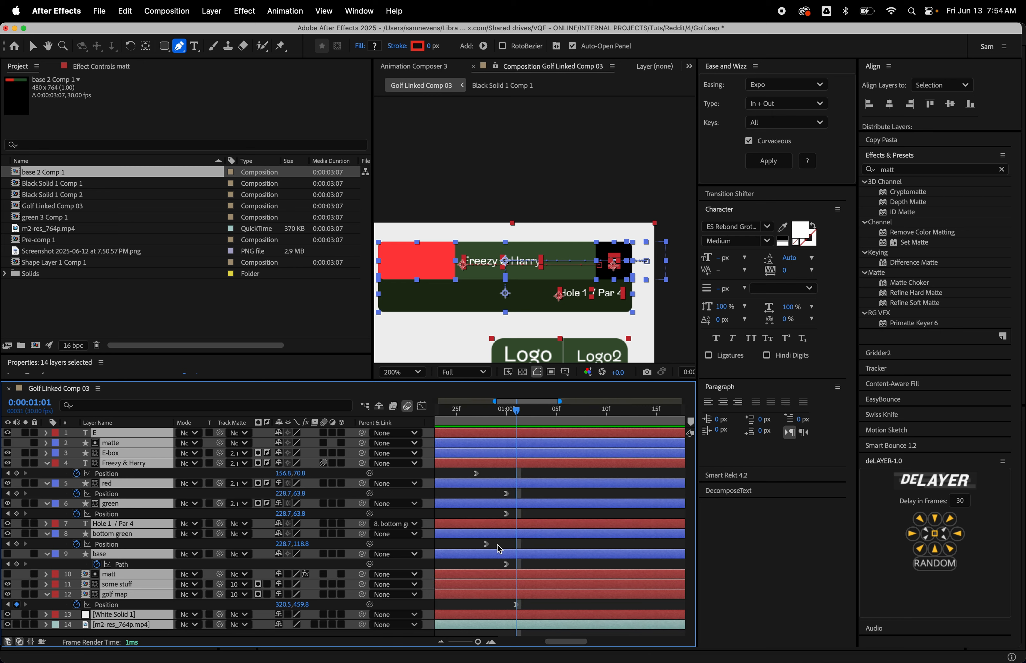
left_click(497, 547)
left_click_drag(487, 544, 507, 546)
left_click_drag(486, 413, 449, 437)
key("space")
key("space")
Move the last Position keyframe of the Freezy & Harry text to 0:00:01:00 and preview the animation.
left_click(473, 474)
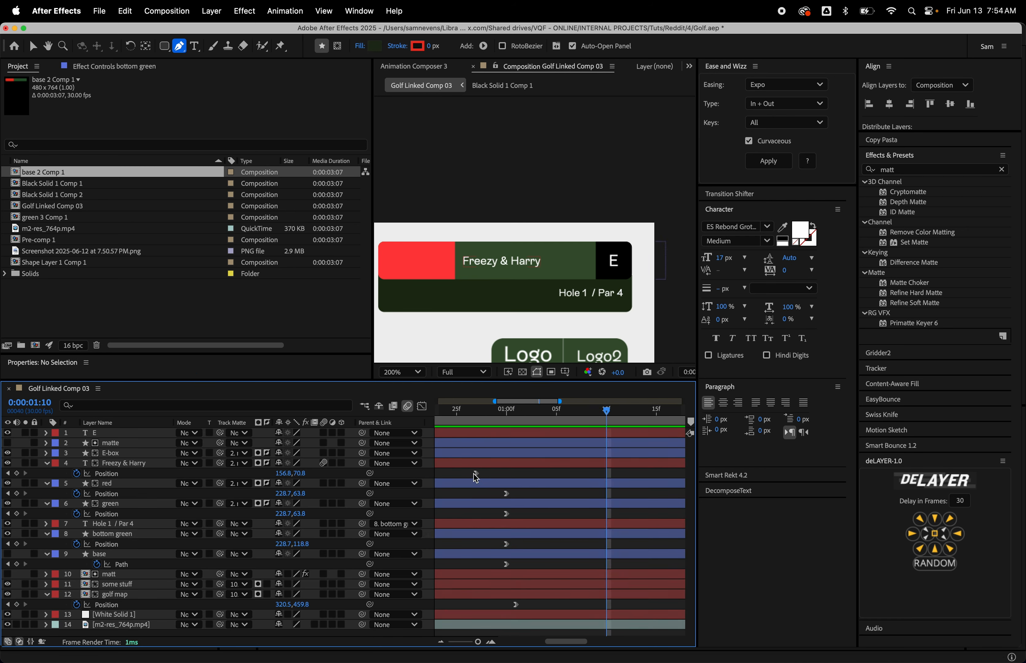
left_click_drag(476, 473, 507, 474)
left_click_drag(479, 413, 427, 424)
key("space")
key("minus")
key("minus")
key("space")
key("minus")
key("minus")
Collapse the properties of all layers and inspect the banner and lower card at 0:00:00:17.
key("super+a")
key("s")
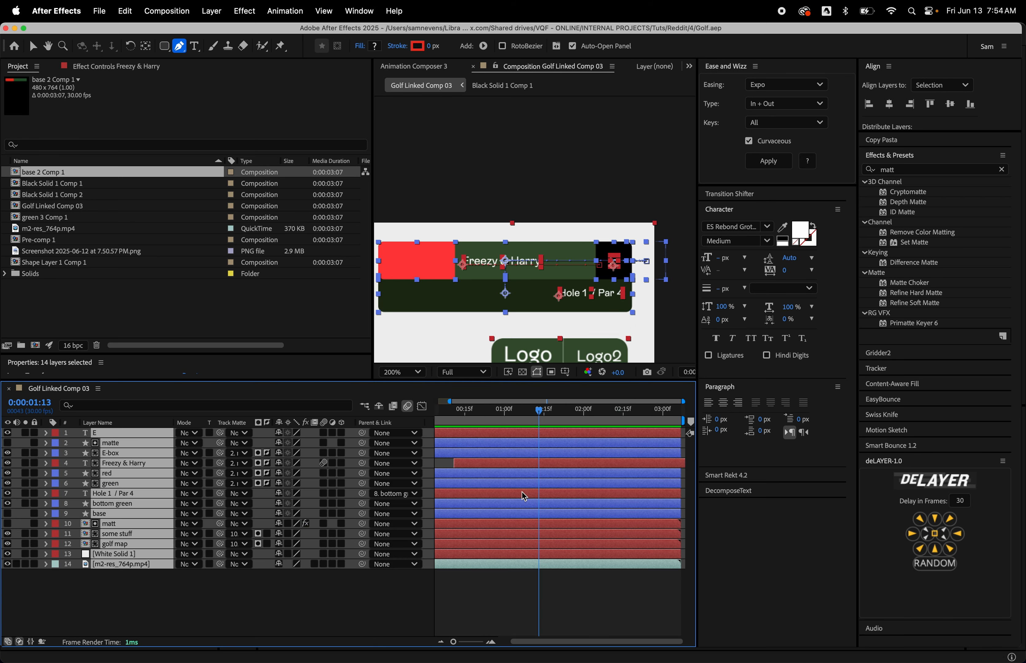
left_click(495, 603)
left_click_drag(499, 412, 470, 431)
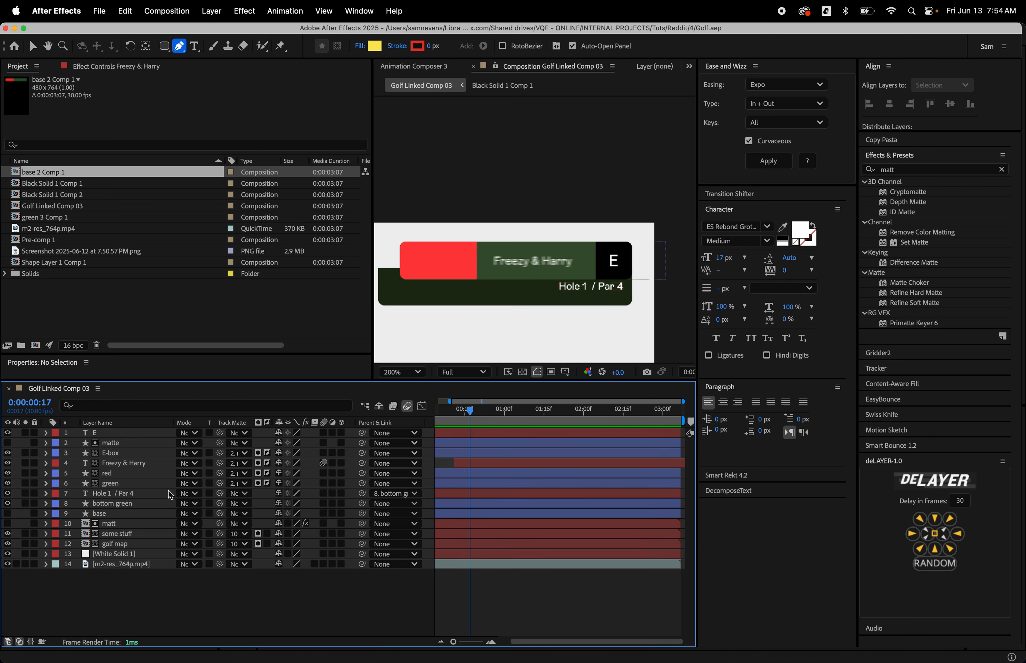
Duplicate the green layer, place the copy directly above bottom green, and rename it matte.
left_click(121, 485)
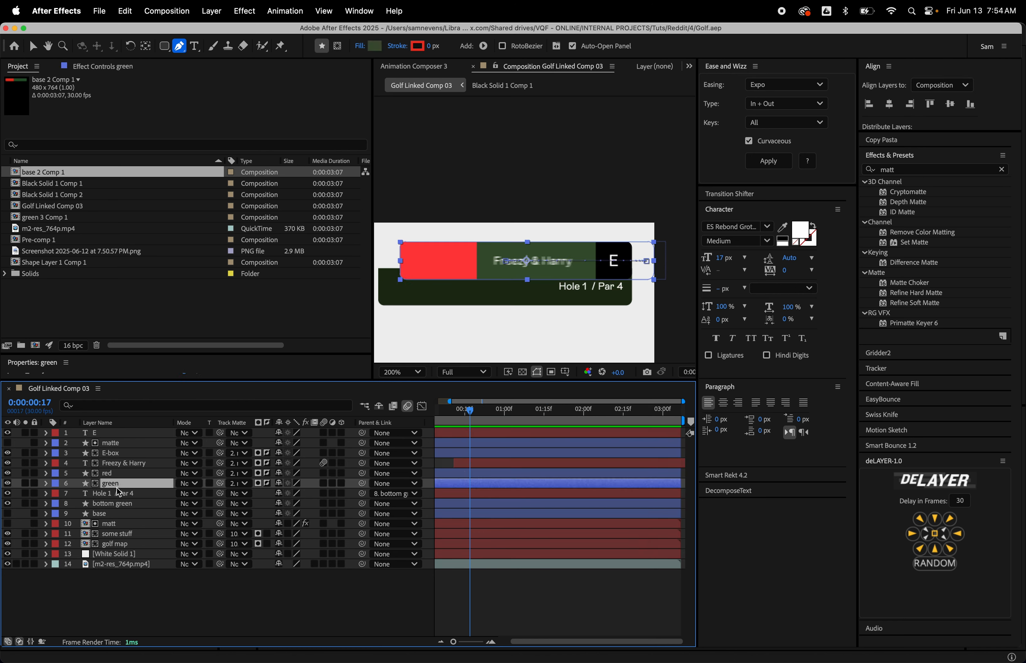
key("super+d")
key("super+bracketleft")
key("super+bracketleft")
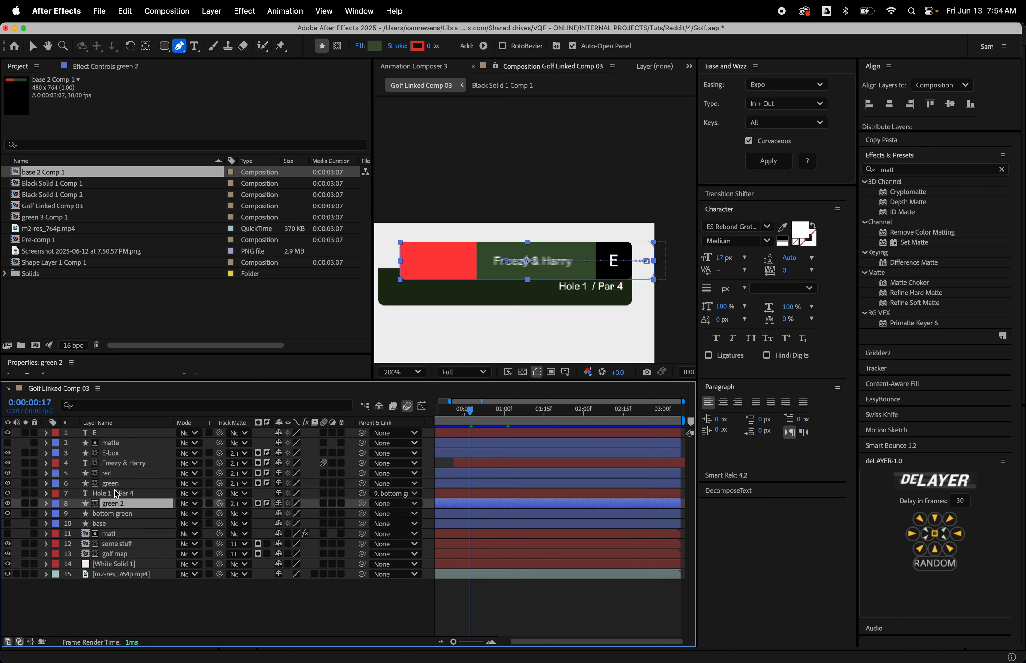
key("Return")
type("matte")
key("Return")
At 0:00:01:04, convert the new matte layer's Rectangle Path 1 to a Bezier path.
left_click(121, 515)
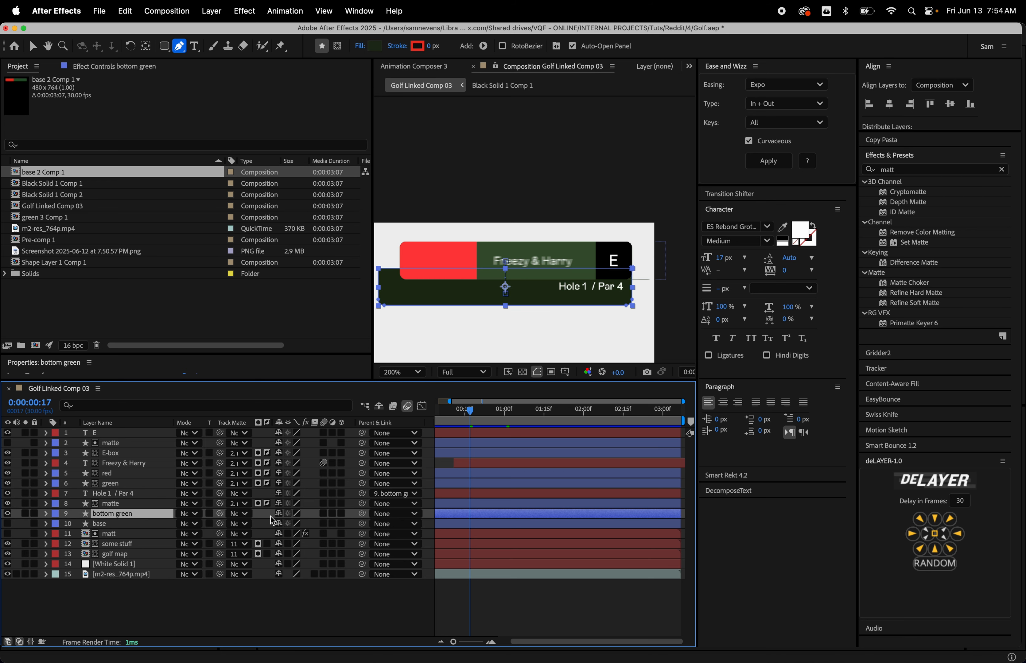
left_click_drag(470, 420, 515, 421)
left_click(119, 506)
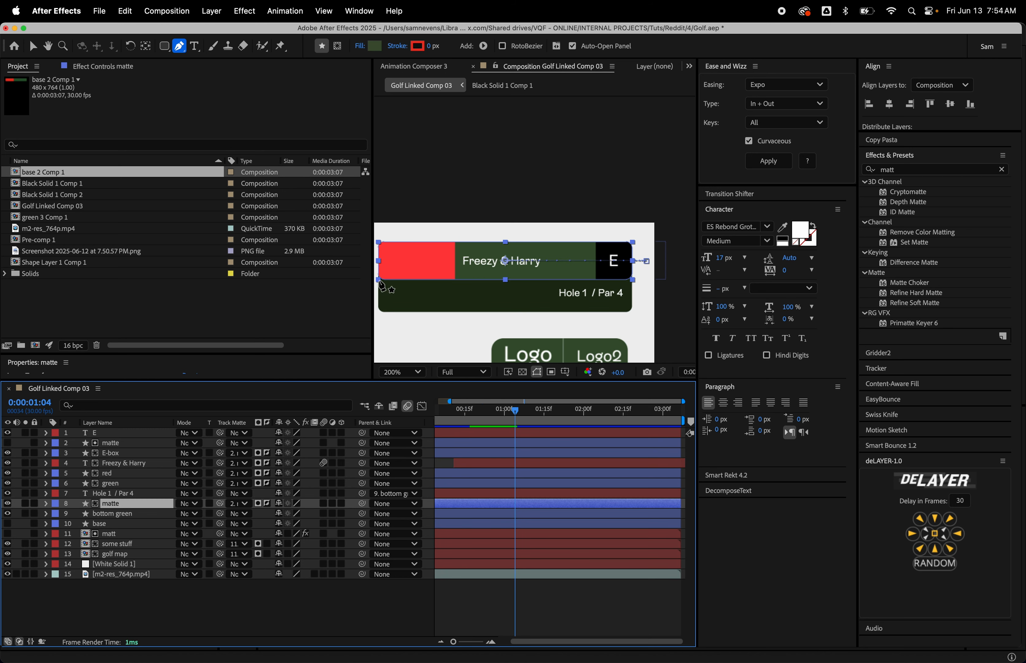
left_click(46, 503)
left_click(58, 515)
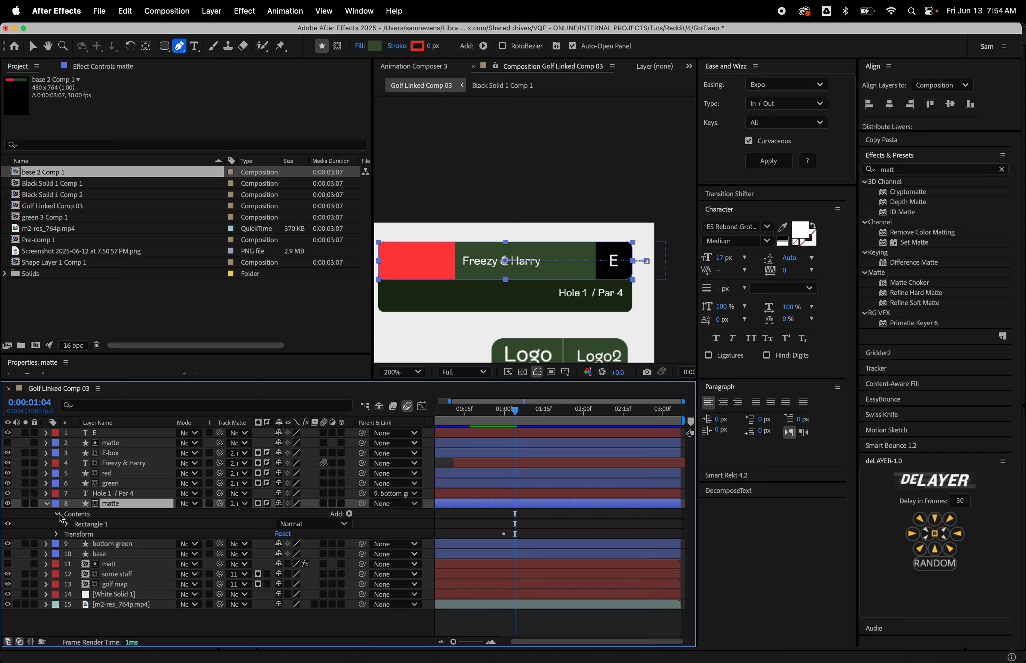
left_click(67, 524)
left_click(103, 536)
left_click(77, 535)
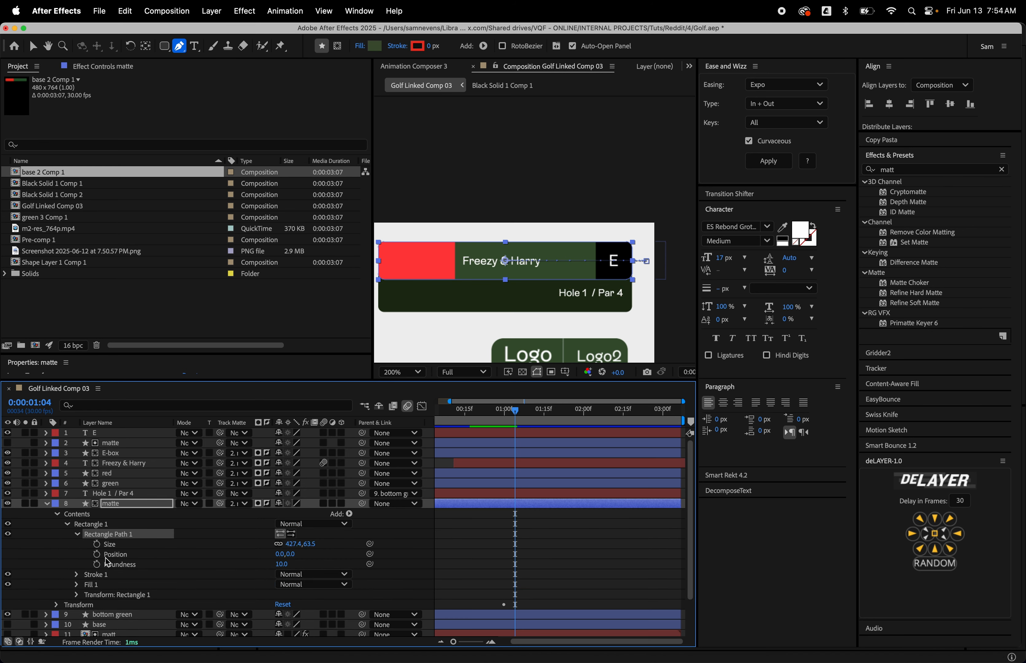
right_click(122, 538)
left_click(172, 580)
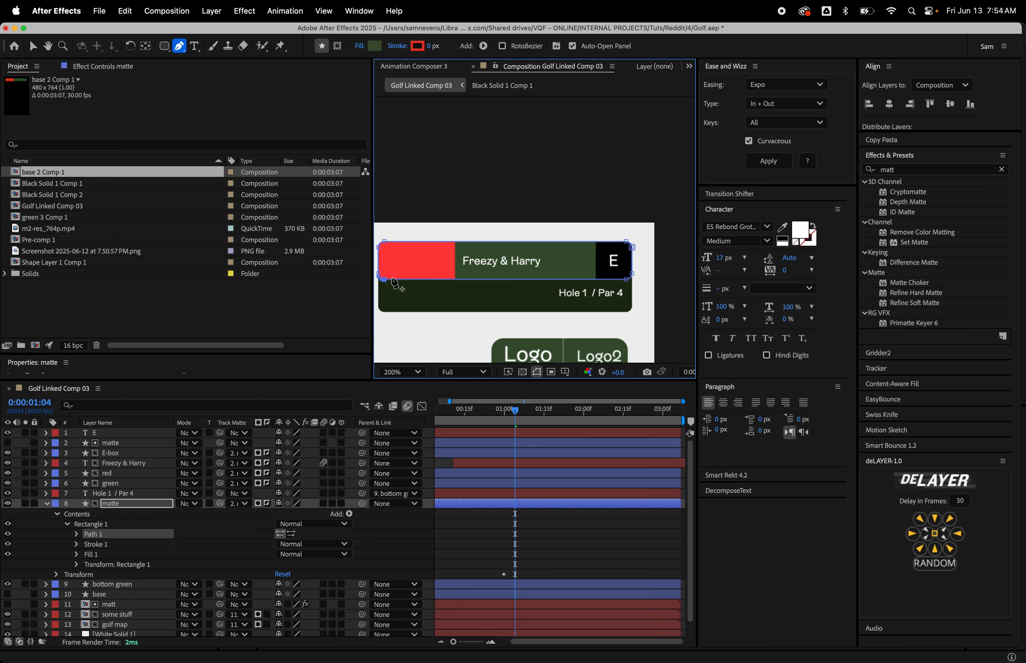
Stretch the new matte's path by moving its lower points down until it covers the Hole 1 / Par 4 card.
key("Delete")
key("super+z")
key("shift+Down")
key("shift+Down")
key("shift+Down")
key("shift+Down")
key("shift+Down")
key("shift+Down")
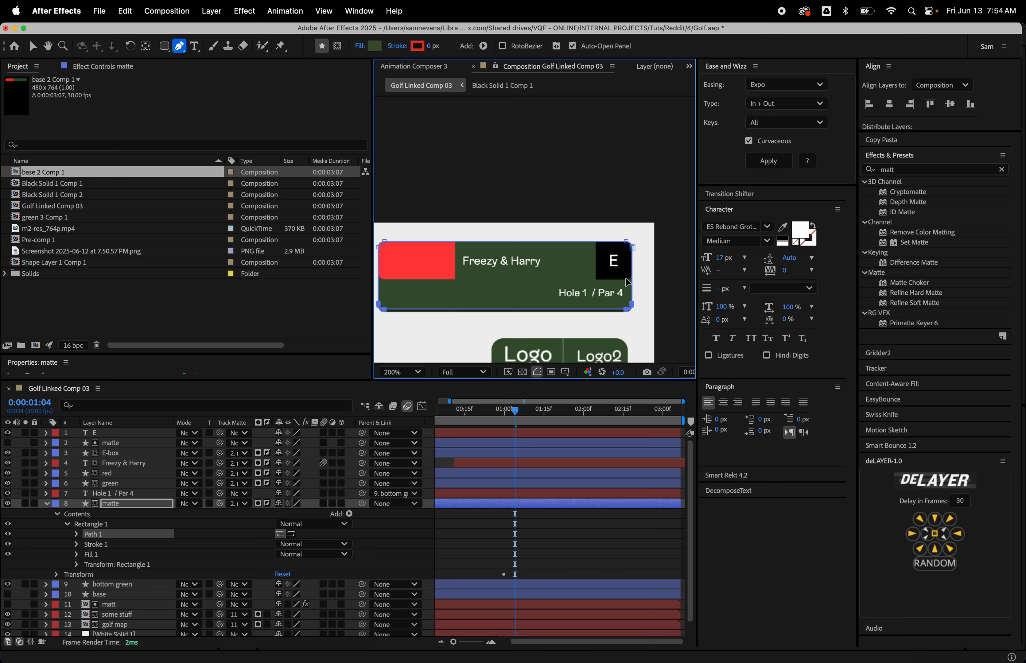
Collapse the new matte layer's properties and scrub back to 0:00:00:03 to check its slide-in.
left_click(517, 544)
left_click_drag(512, 405, 534, 472)
left_click(55, 510)
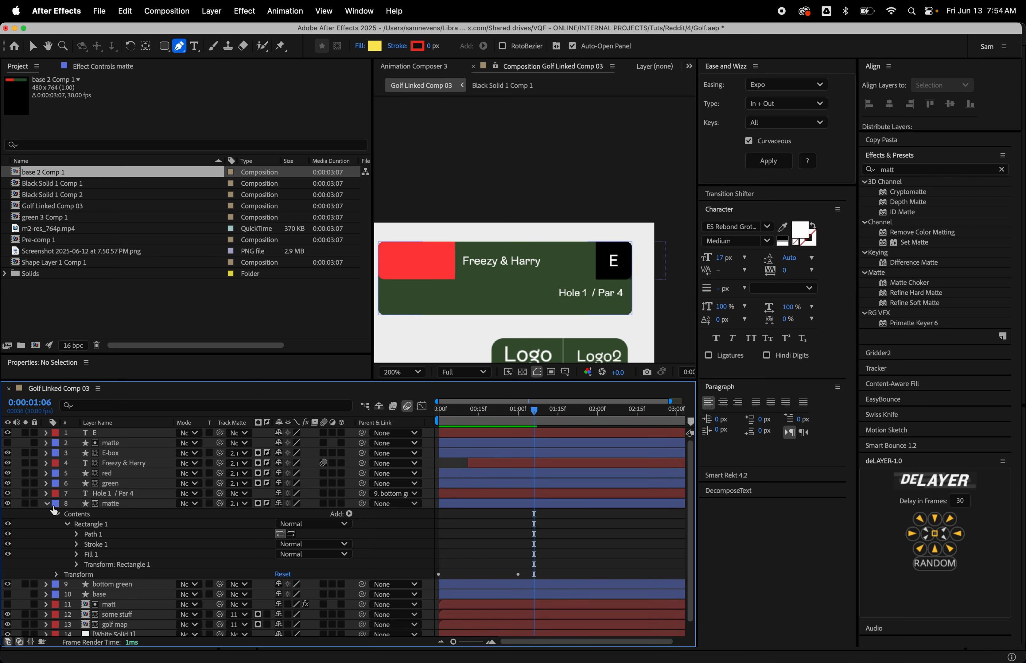
left_click(47, 505)
left_click(117, 507)
left_click_drag(526, 420, 450, 437)
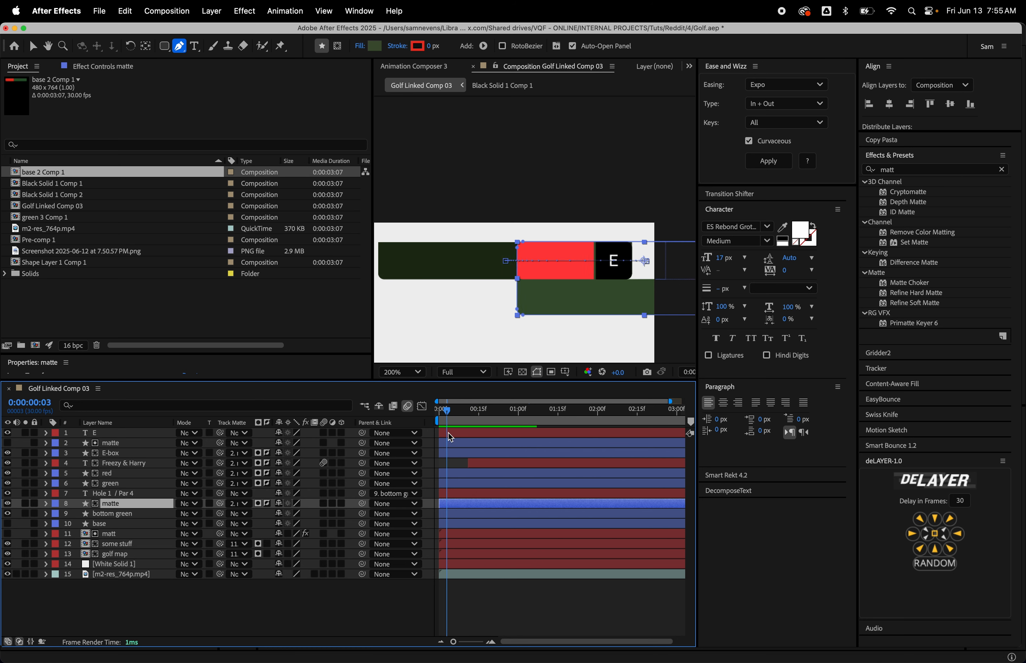
Set the track matte of the stretched matte layer above bottom green to No Matte.
left_click(118, 519)
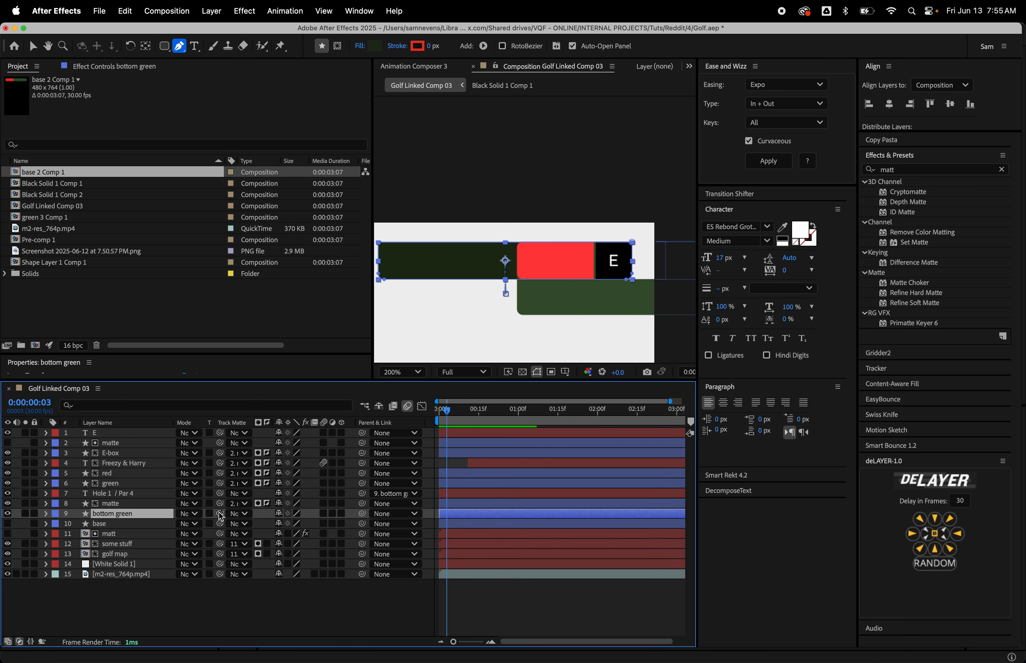
left_click(238, 505)
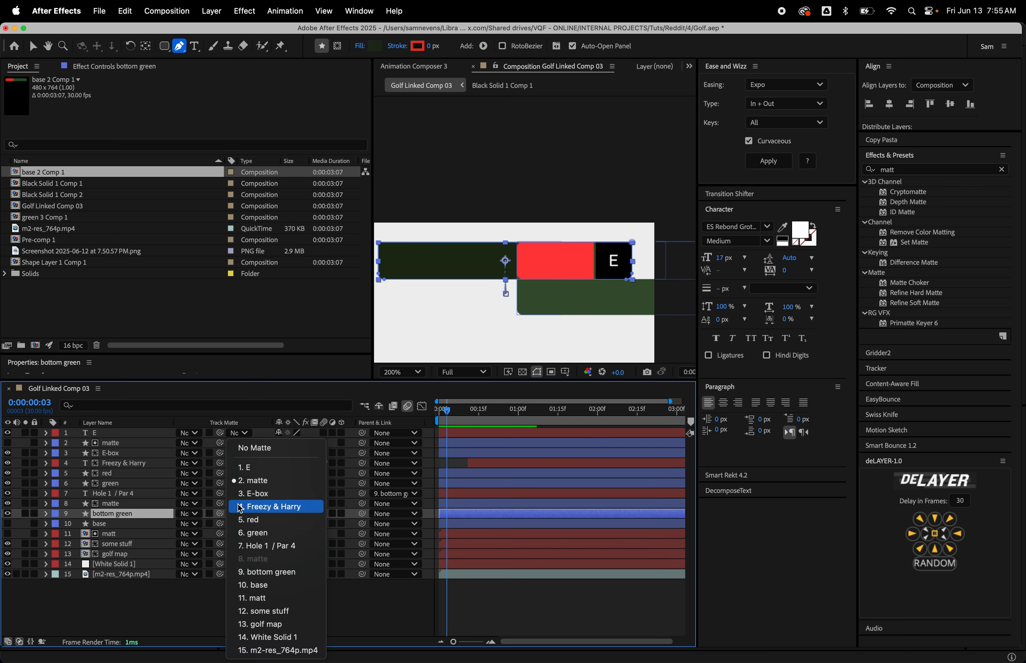
left_click(252, 449)
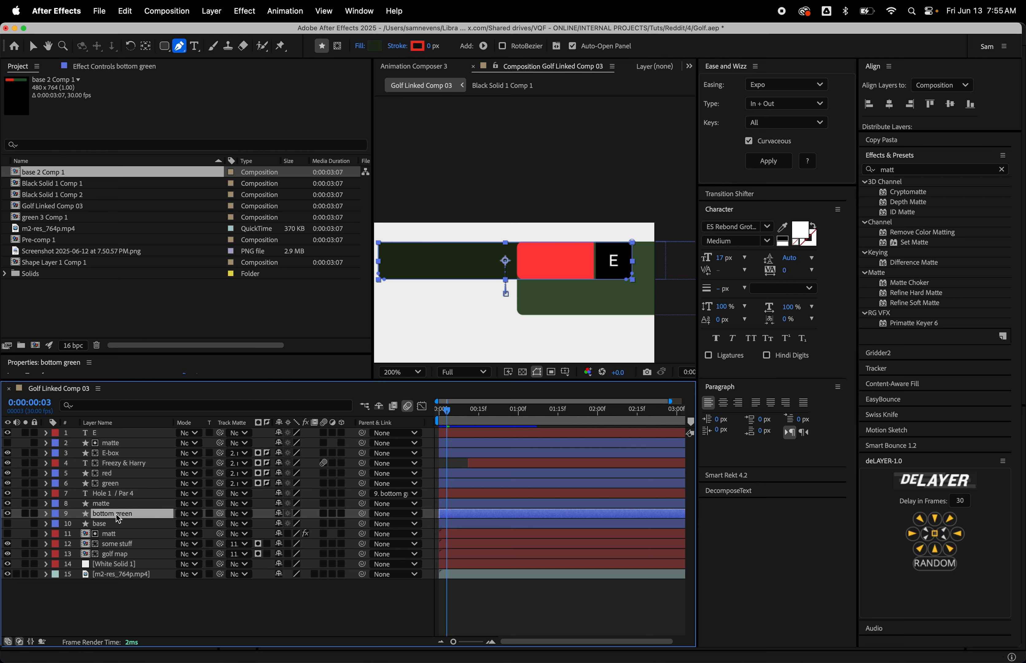
Use the stretched matte layer as bottom green's track matte, turn off its inversion, and preview the animation from the start.
left_click_drag(220, 515, 114, 506)
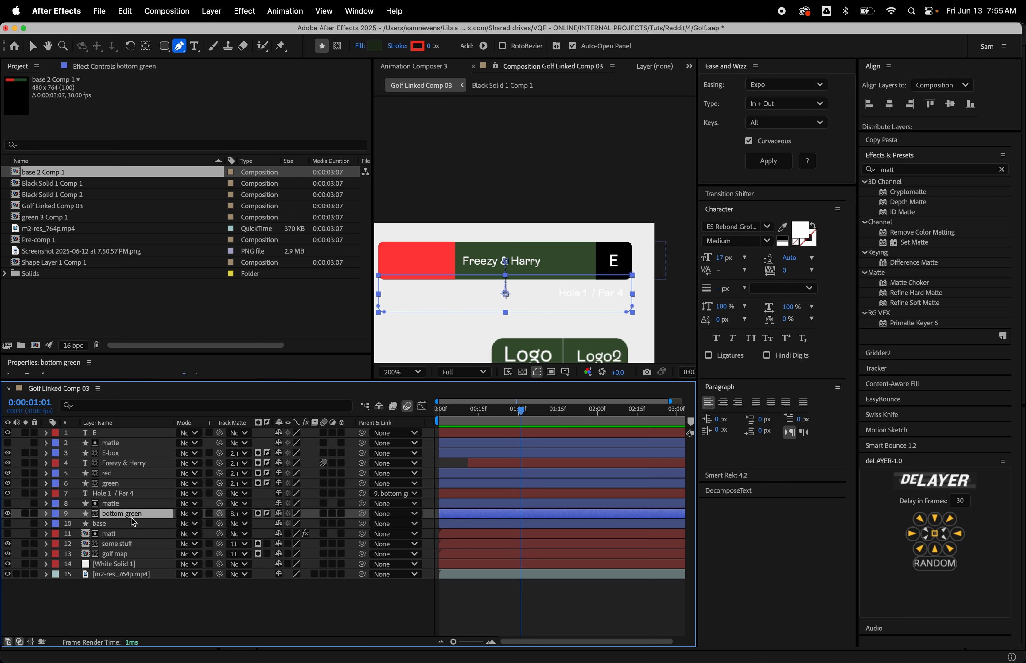
left_click(268, 514)
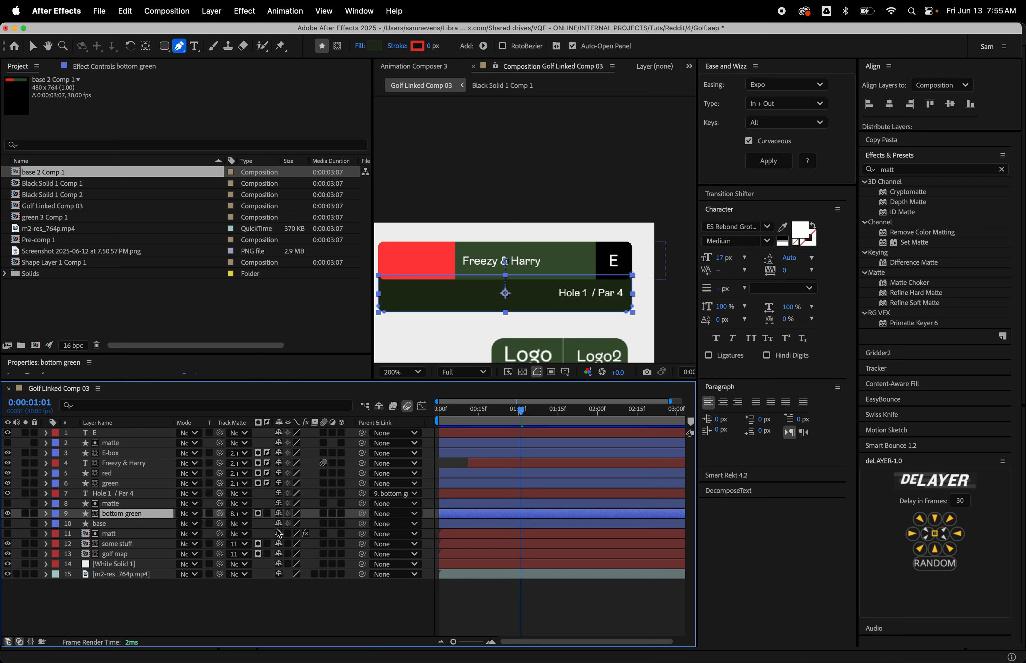
left_click_drag(506, 415, 395, 448)
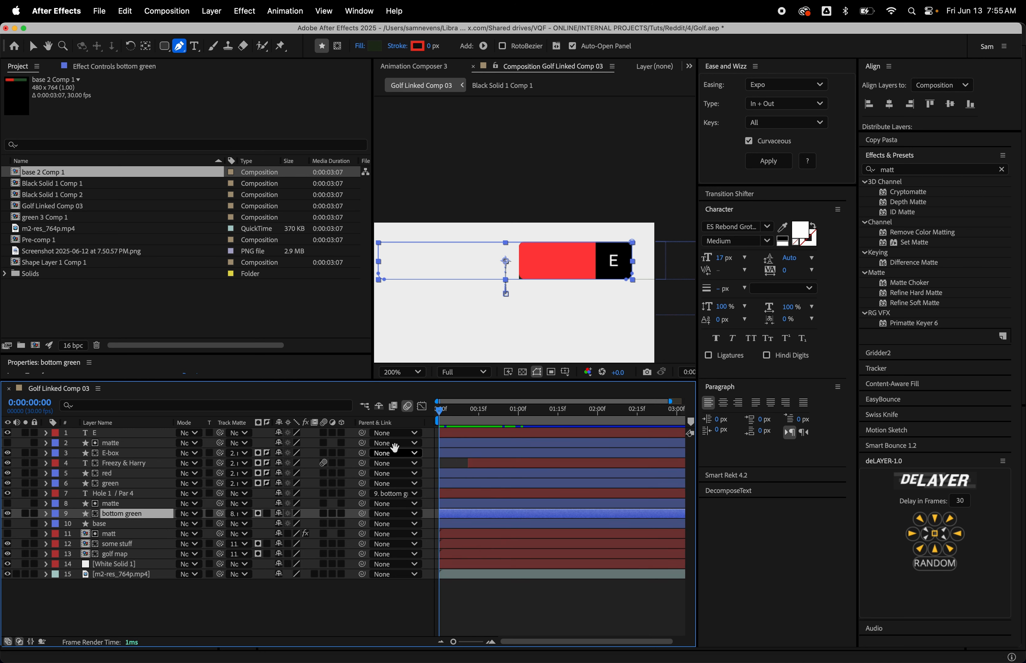
key("space")
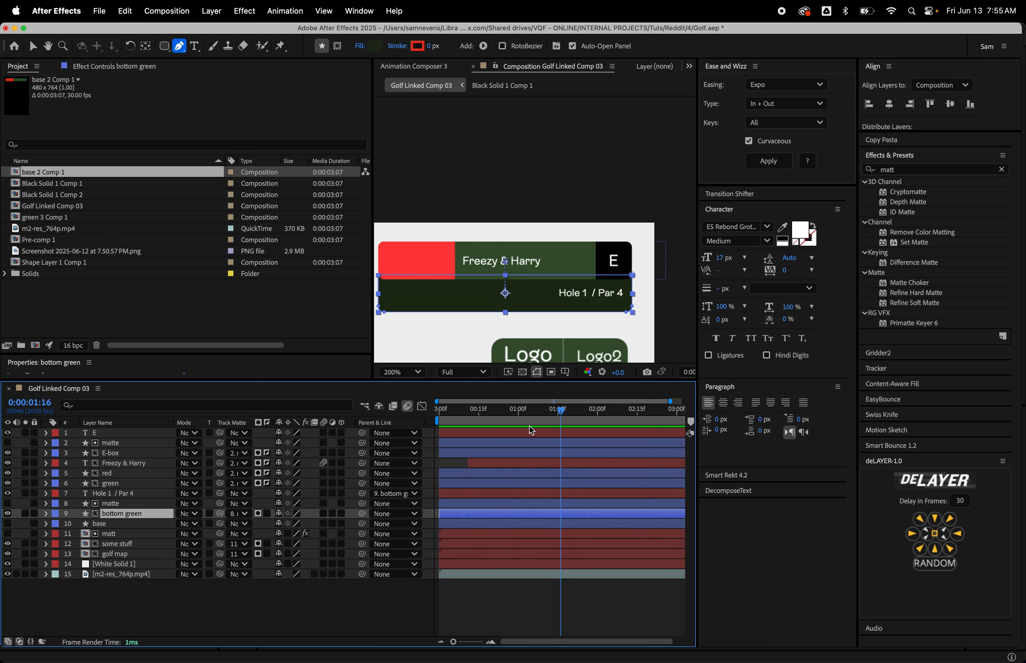
left_click_drag(528, 413, 441, 449)
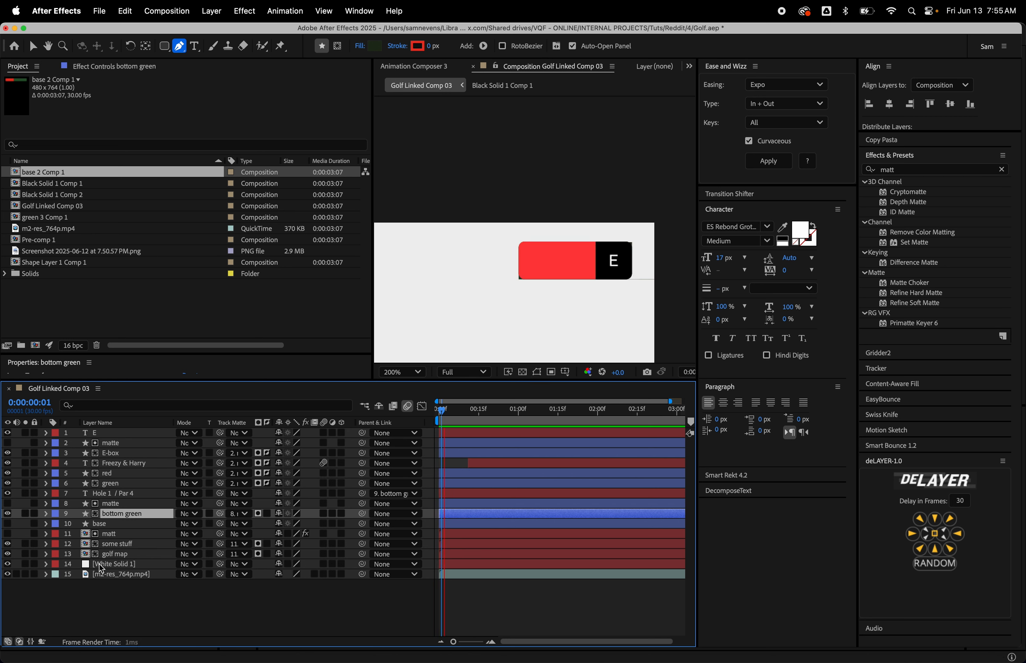
Move the playhead to 0:00:00:07 and select bottom green to inspect its outline against the banner.
left_click(454, 606)
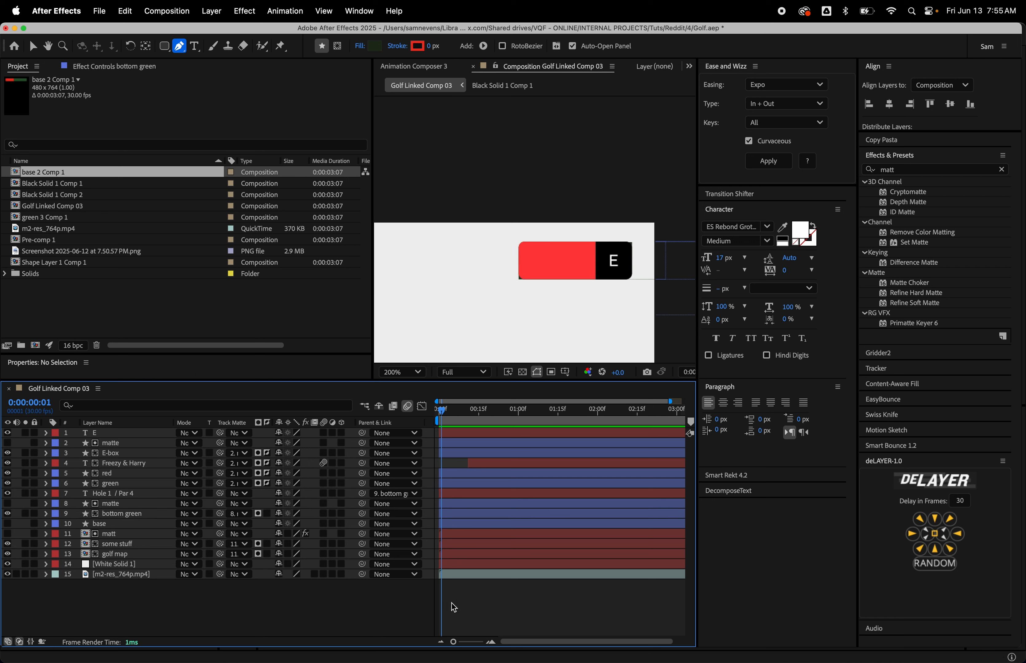
key("v")
left_click(457, 410)
left_click_drag(458, 409, 457, 446)
left_click(129, 514)
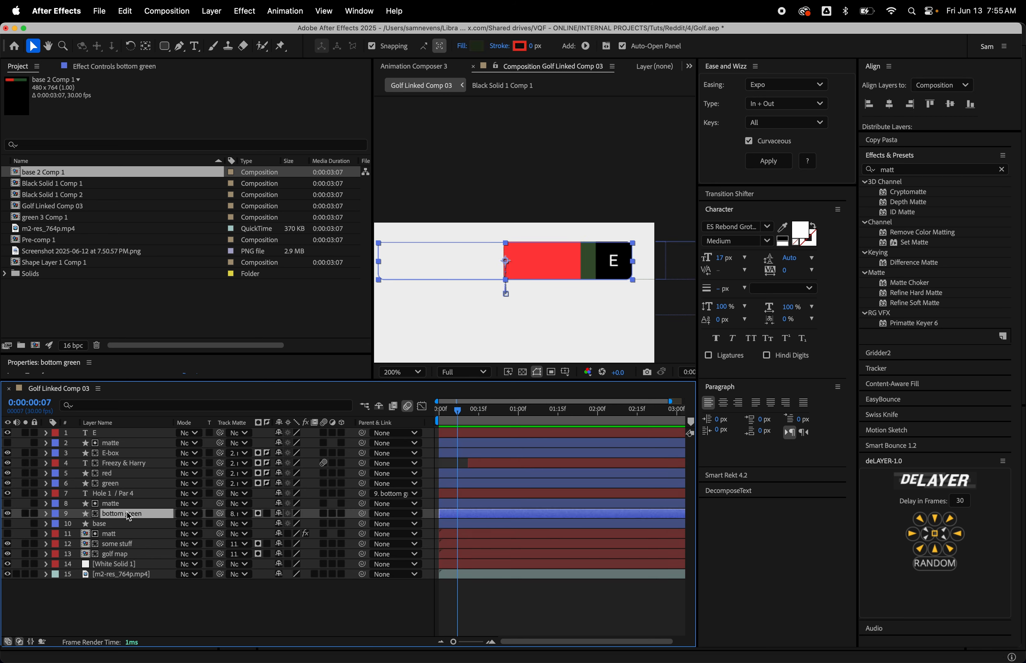
Step through the layers around bottom green to compare their outlines with its matte, and undo the accidental shift of the matte.
key("super+Up")
key("super+Down")
key("super+Up")
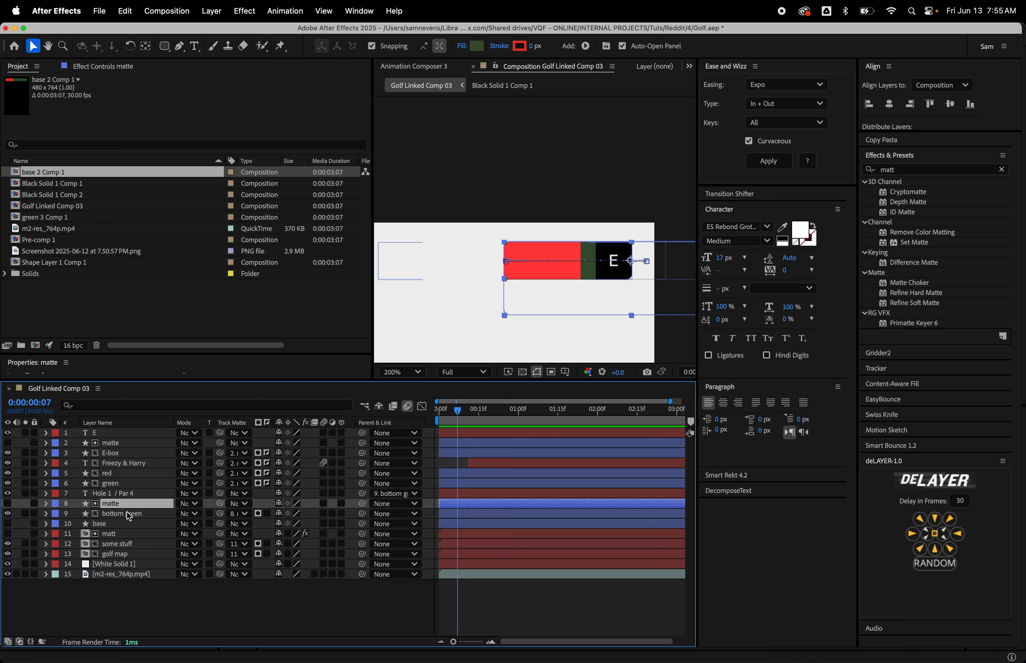
key("super+Down")
key("super+Down")
key("super+Up")
key("super+Up")
key("super+Up")
key("super+Up")
key("super+Up")
key("super+Down")
key("super+Down")
key("super+Up")
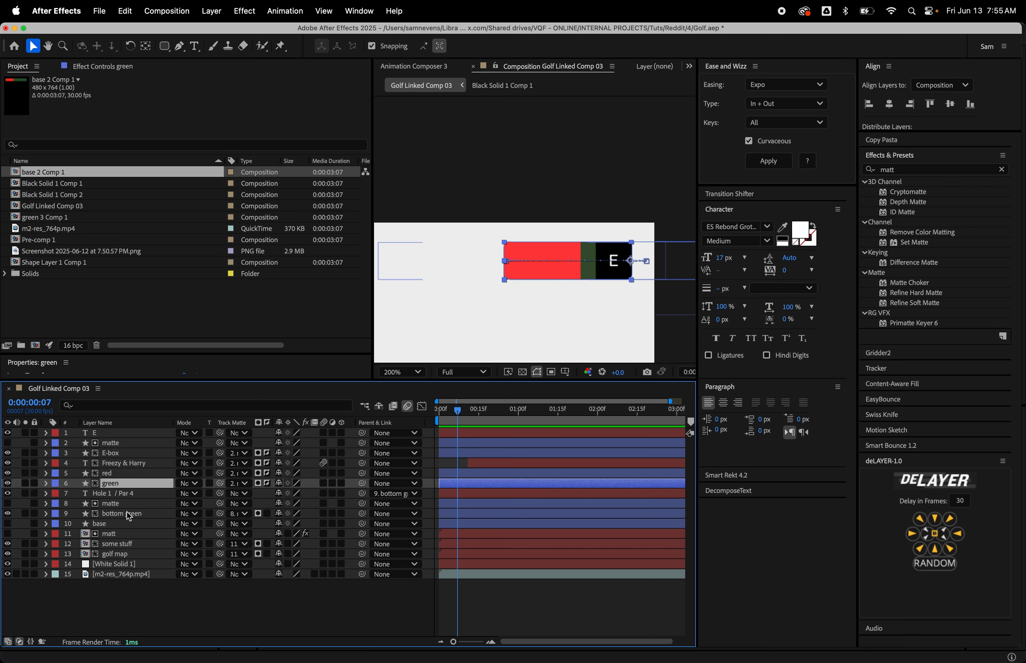
key("super+Down")
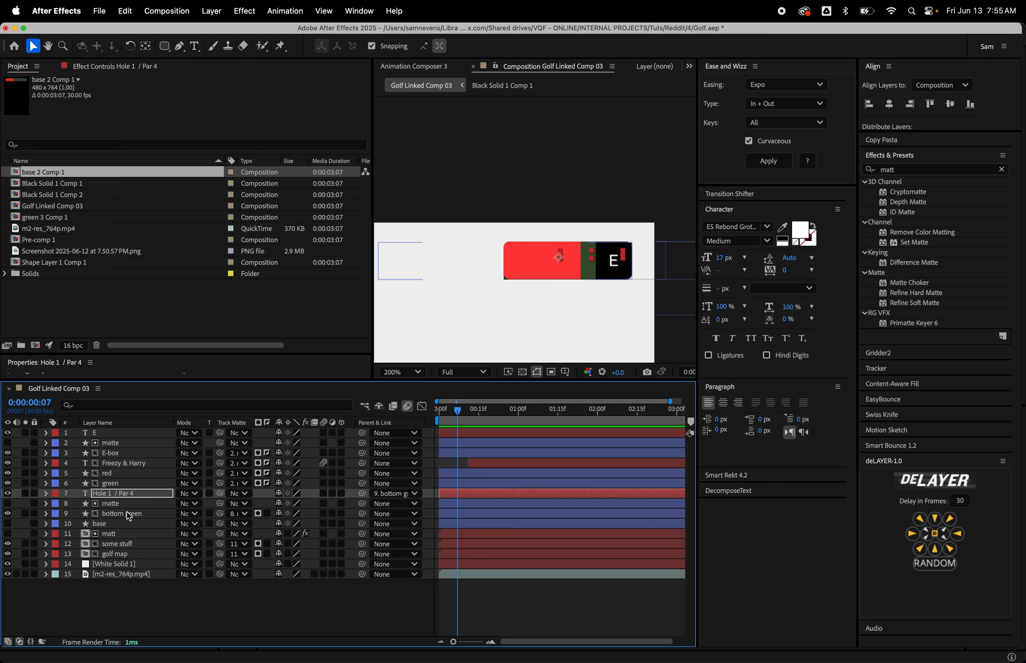
key("super+Down")
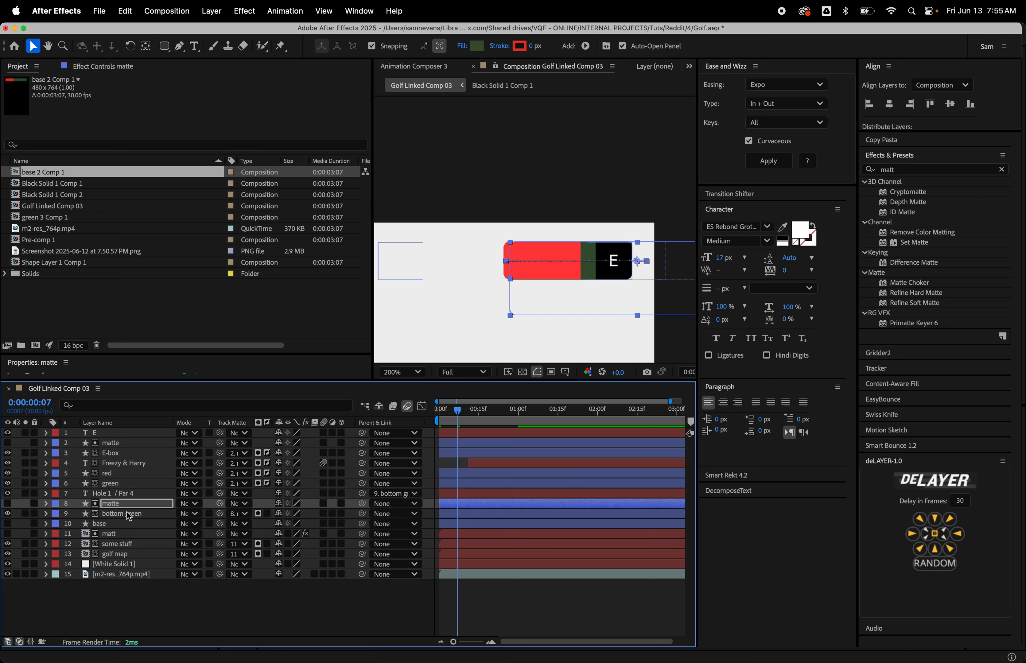
key("super+z")
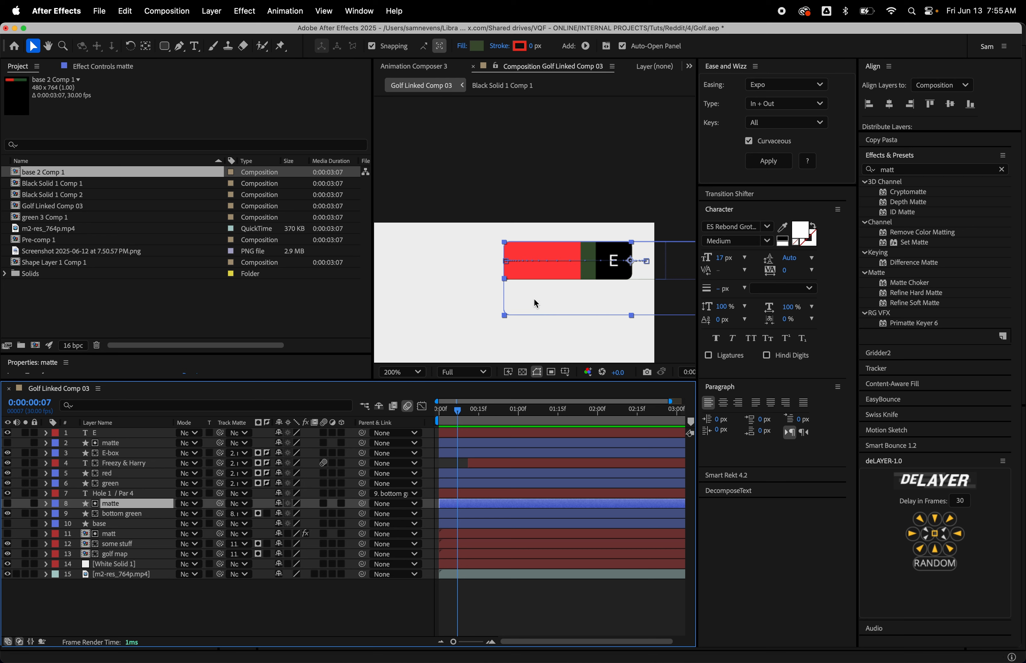
Reveal the stretched matte layer's keyframed properties and preview the animation from the start.
left_click_drag(456, 411, 437, 412)
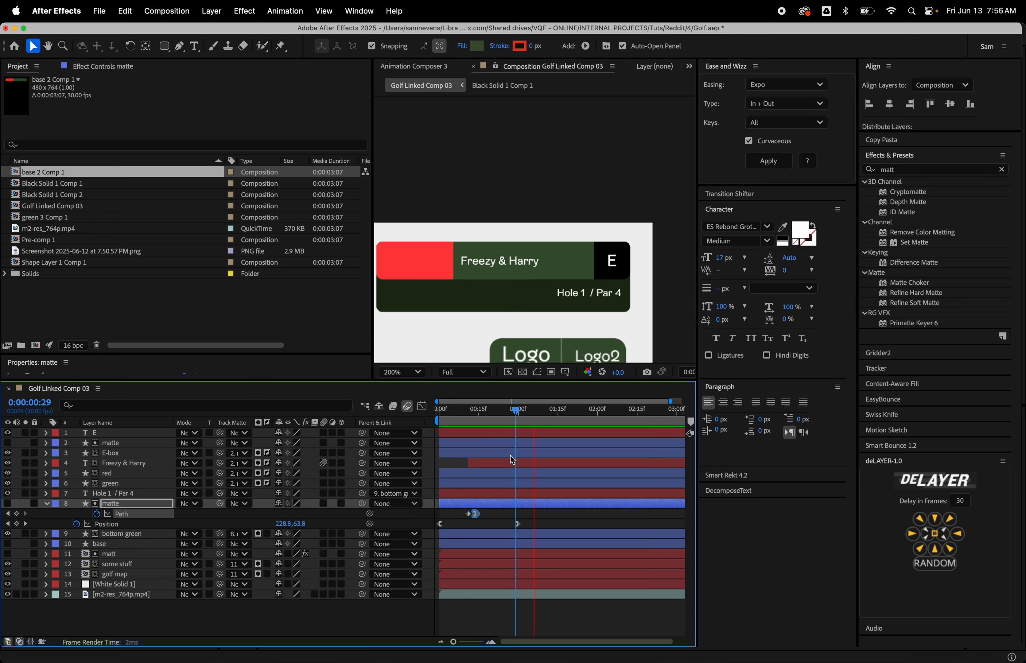
key("space")
key("space")
key("space")
Try removing the stretched matte layer's Path keyframes, preview from the start, and undo the deletion.
left_click_drag(484, 510, 459, 530)
key("Delete")
left_click_drag(474, 415, 412, 431)
key("space")
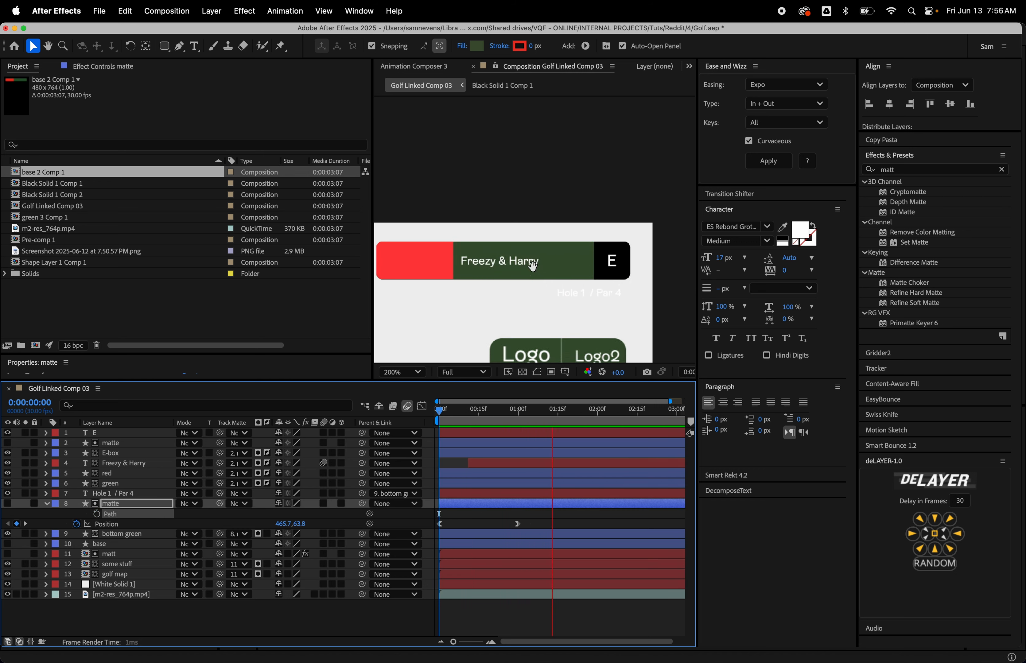
key("space")
key("super+z")
Delete the matte layer's Path keyframes with the playhead past the last one, and preview the card's reveal.
left_click(466, 416)
left_click(502, 416)
key("Delete")
key("space")
key("space")
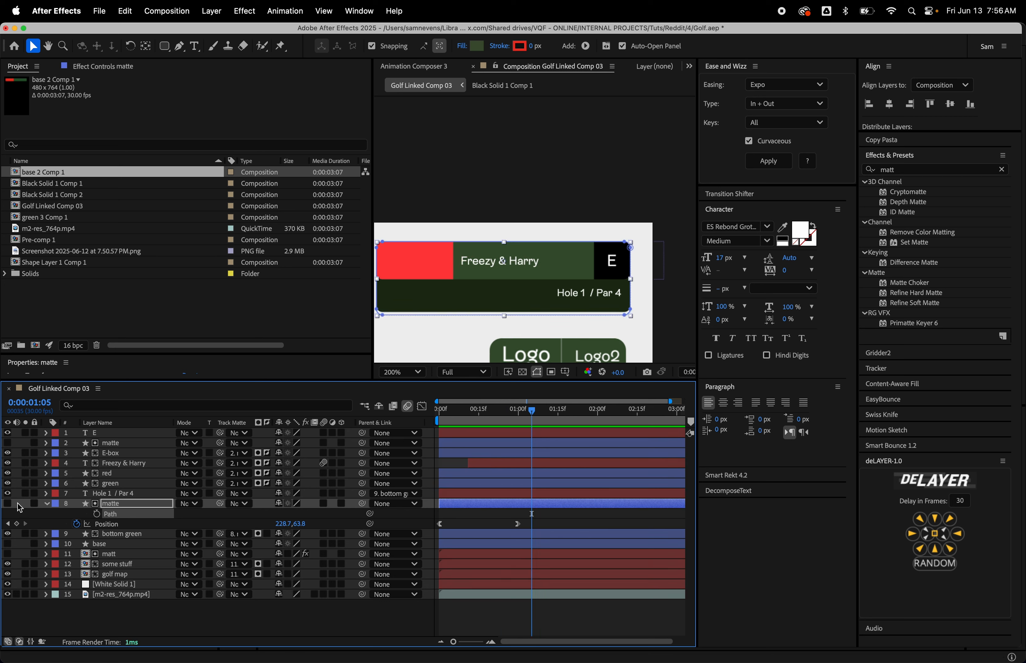
left_click(47, 504)
Move the m2-res_764p.mp4 reference layer to the top of the layer stack and play it from the start.
scroll(527, 279, "down", 2)
left_click_drag(526, 280, 509, 168)
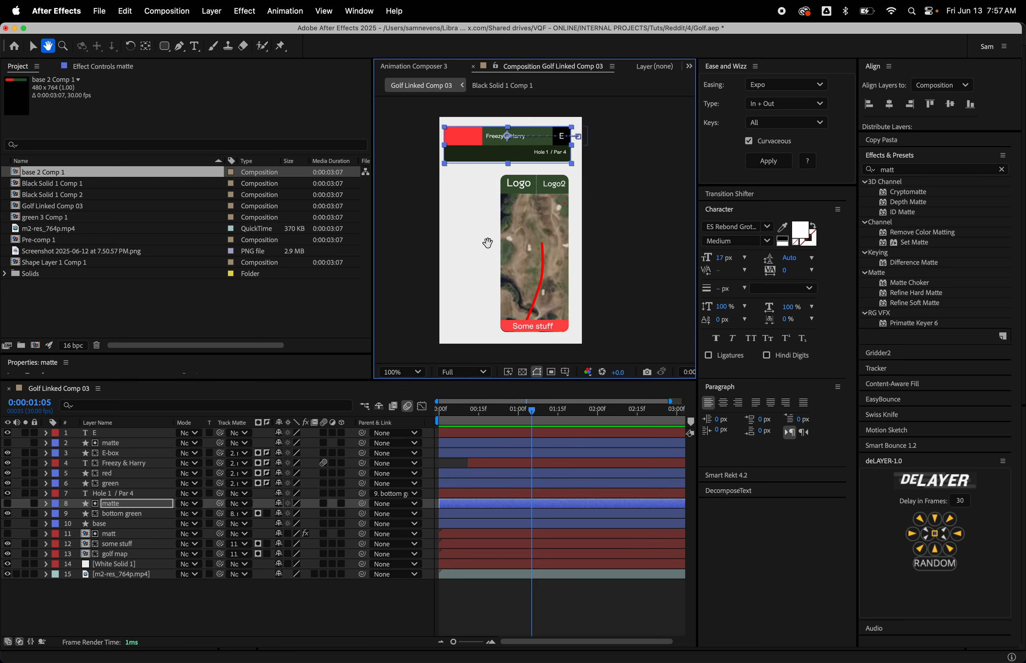
left_click(76, 611)
left_click_drag(100, 578, 104, 437)
left_click_drag(476, 414, 435, 424)
key("space")
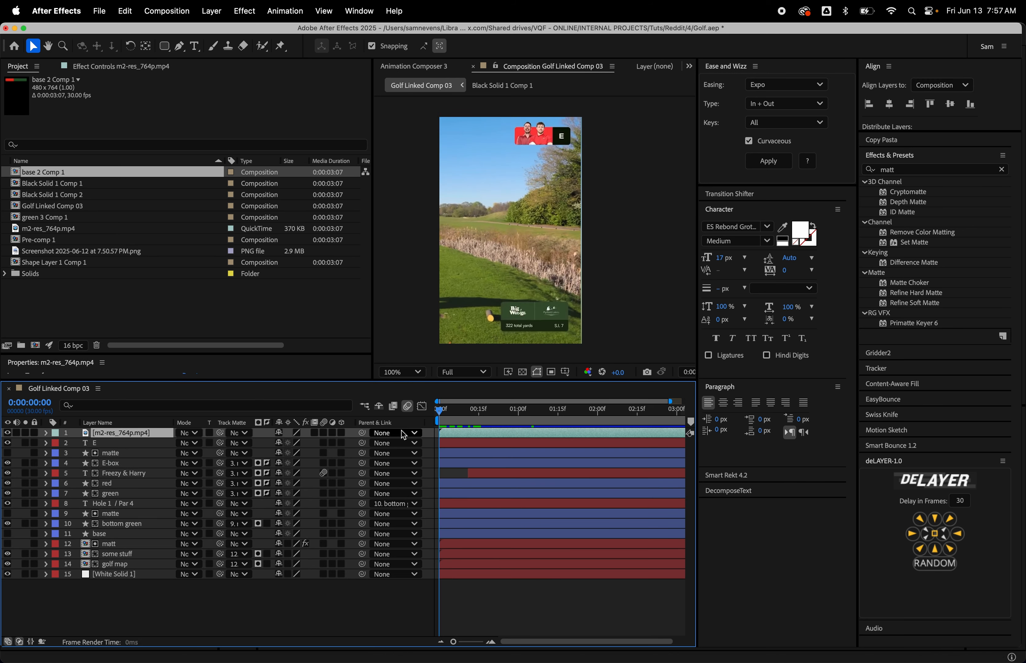
Compare the recreated overlay with the m2-res_764p.mp4 reference by playing both with its visibility toggled, leaving the reference hidden.
left_click(7, 433)
key("space")
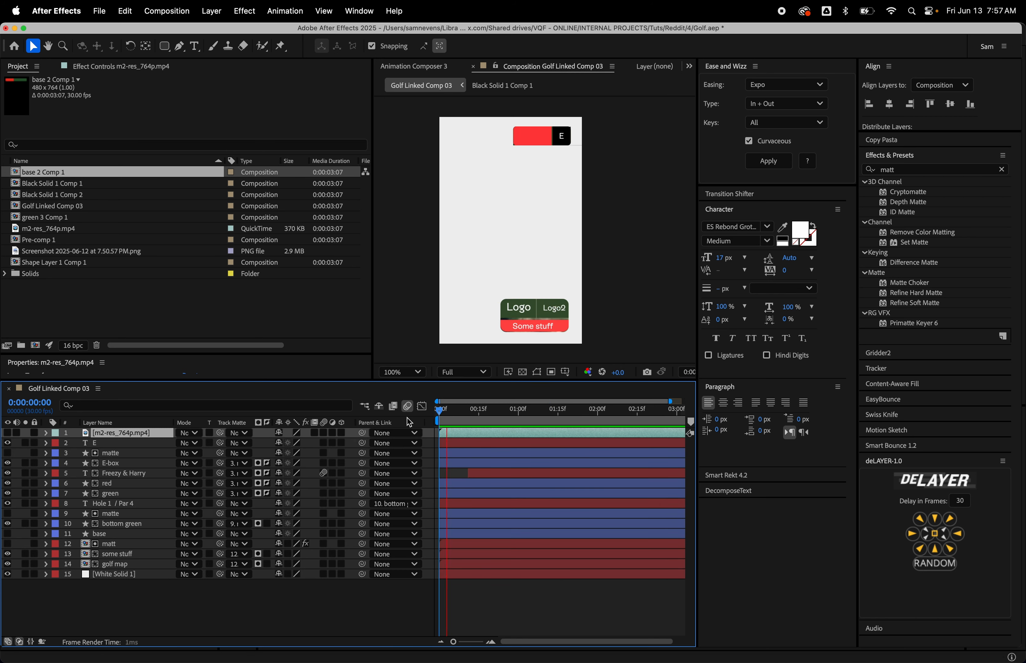
left_click(8, 432)
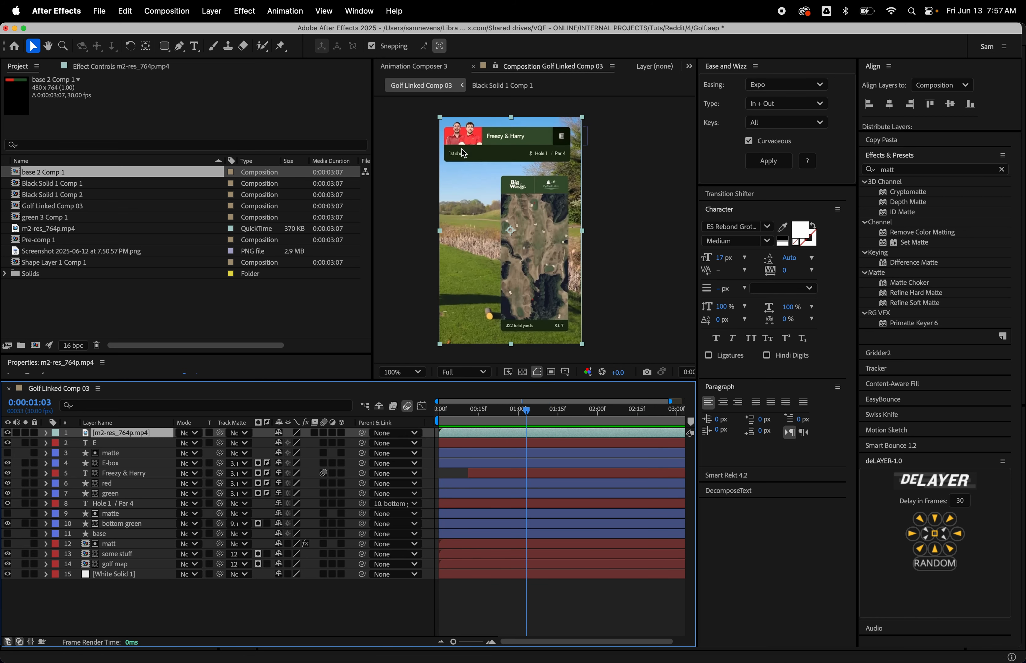
key("space")
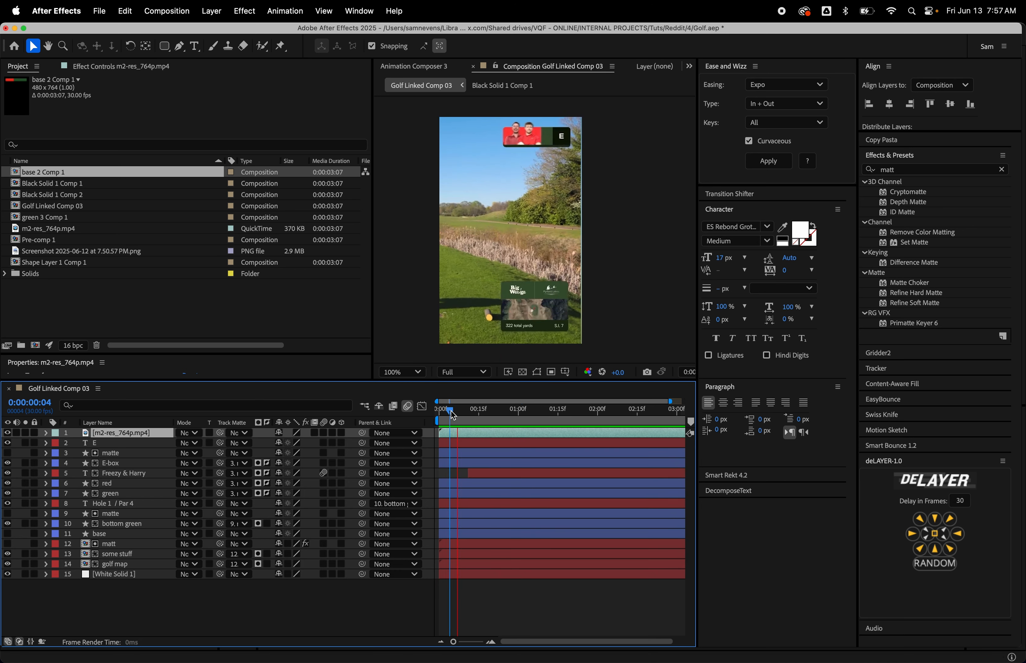
left_click(8, 433)
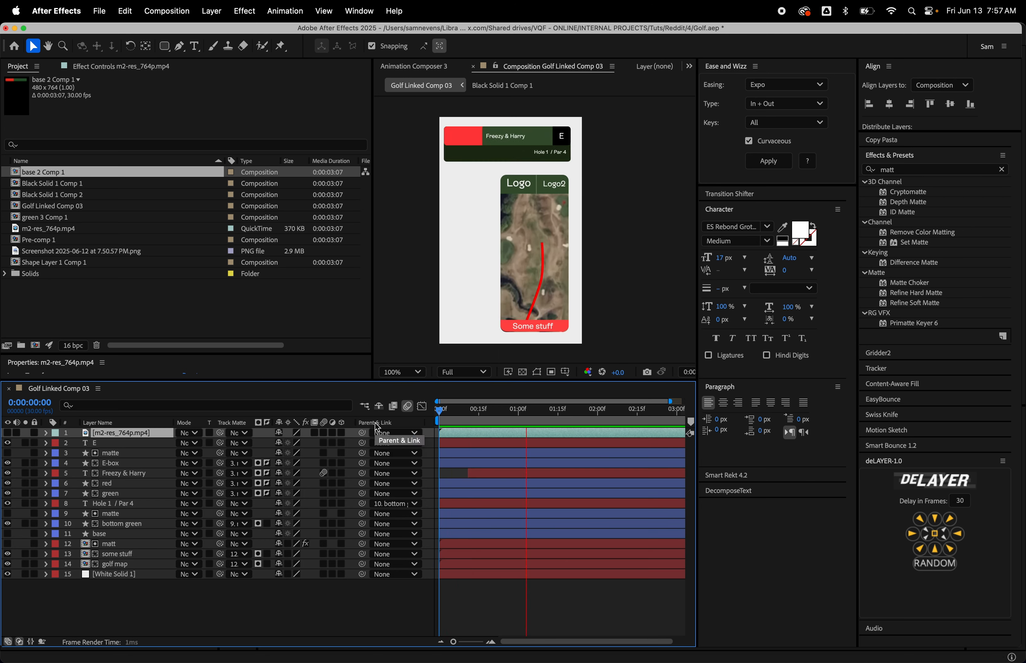
Save the project with no project item selected and switch to Finder.
key("super+s")
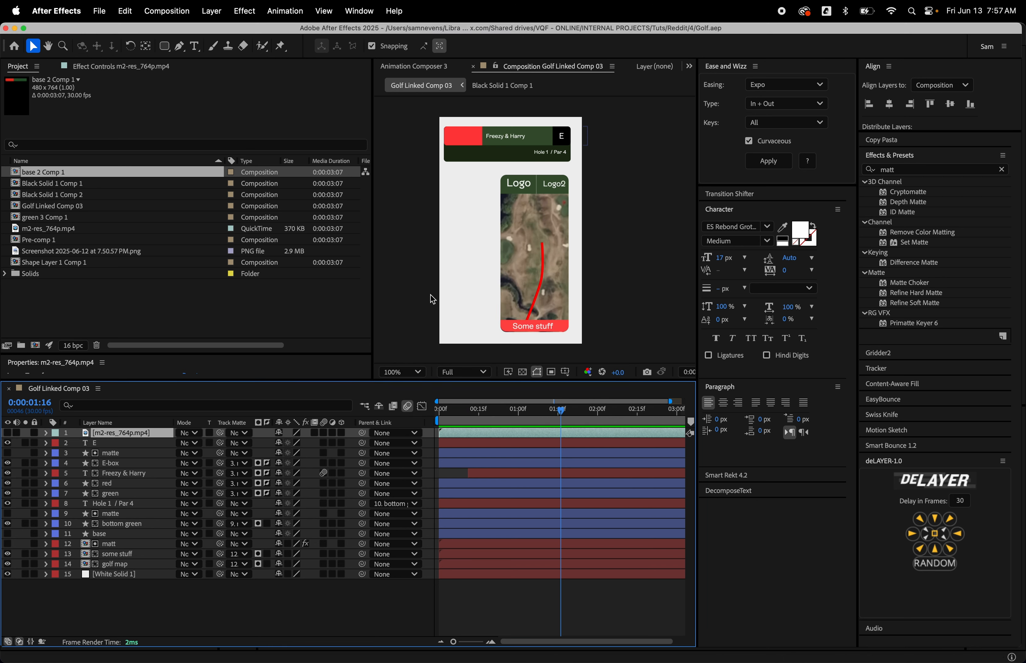
left_click(24, 320)
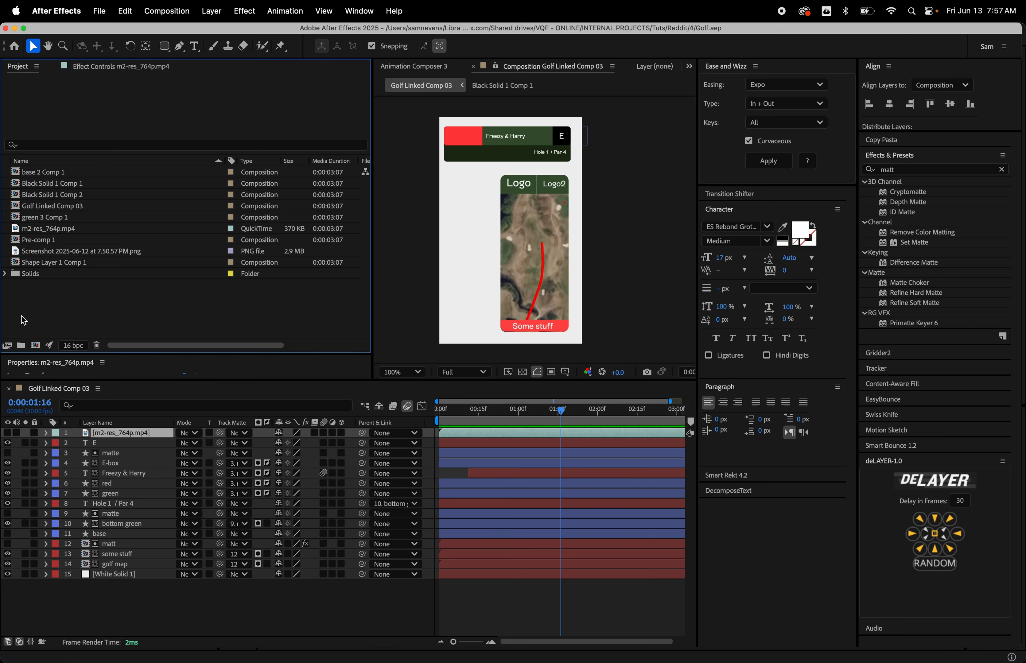
key("super+Tab")
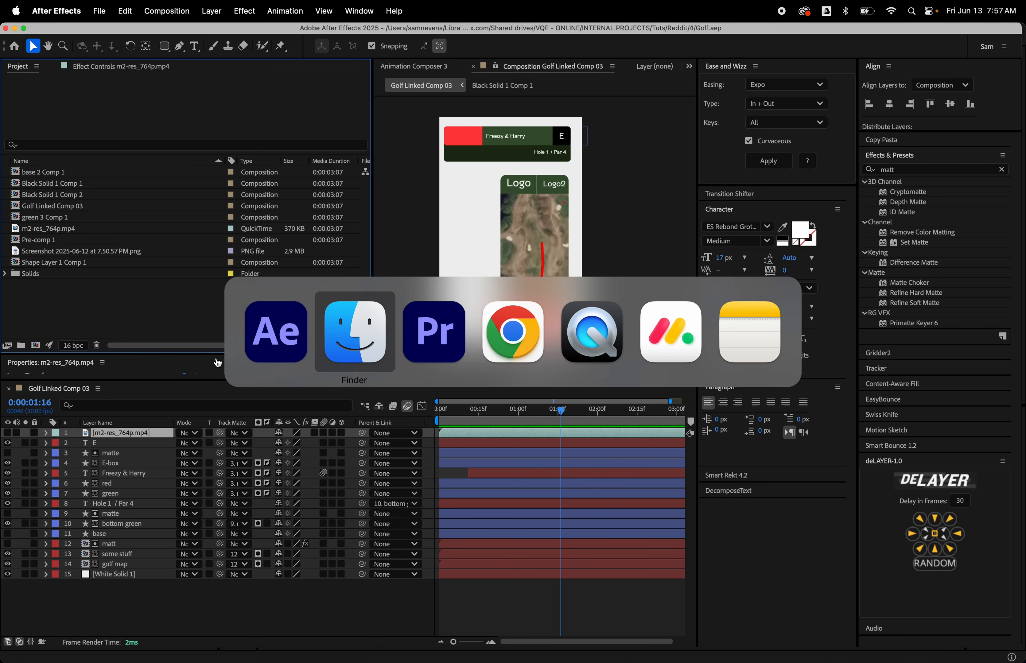